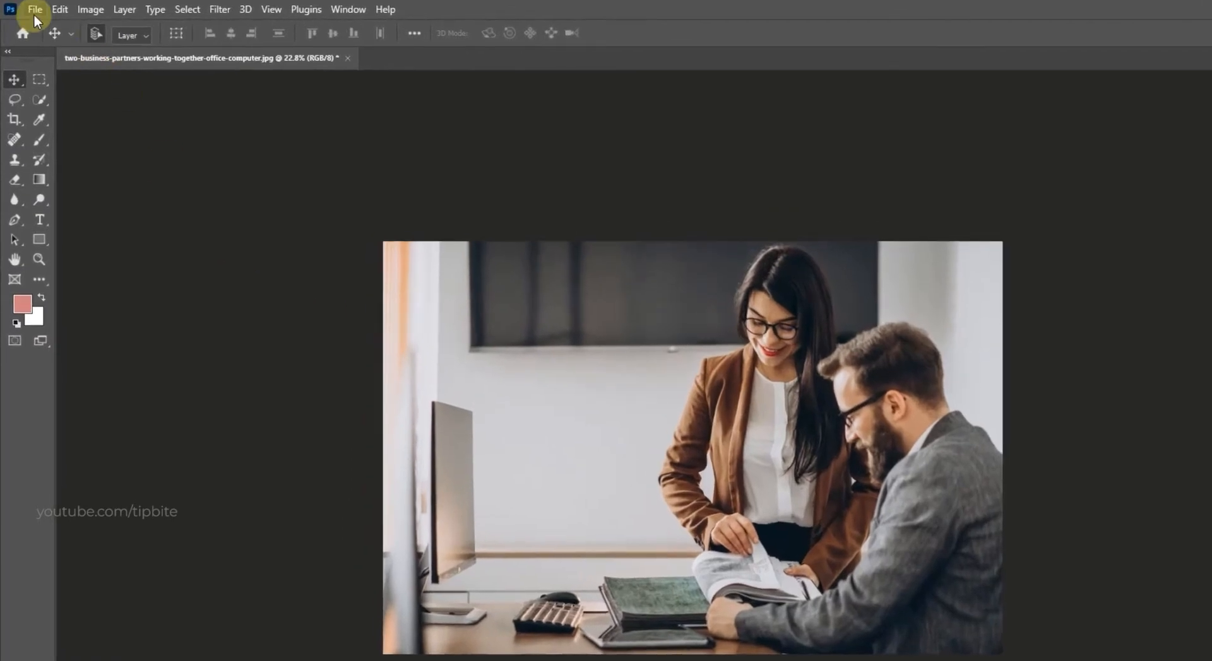
Create a new 1080 x 1080 px document at 200 pixels/inch in RGB Color with the sRGB IEC61966-2.1 color profile.
left_click(28, 7)
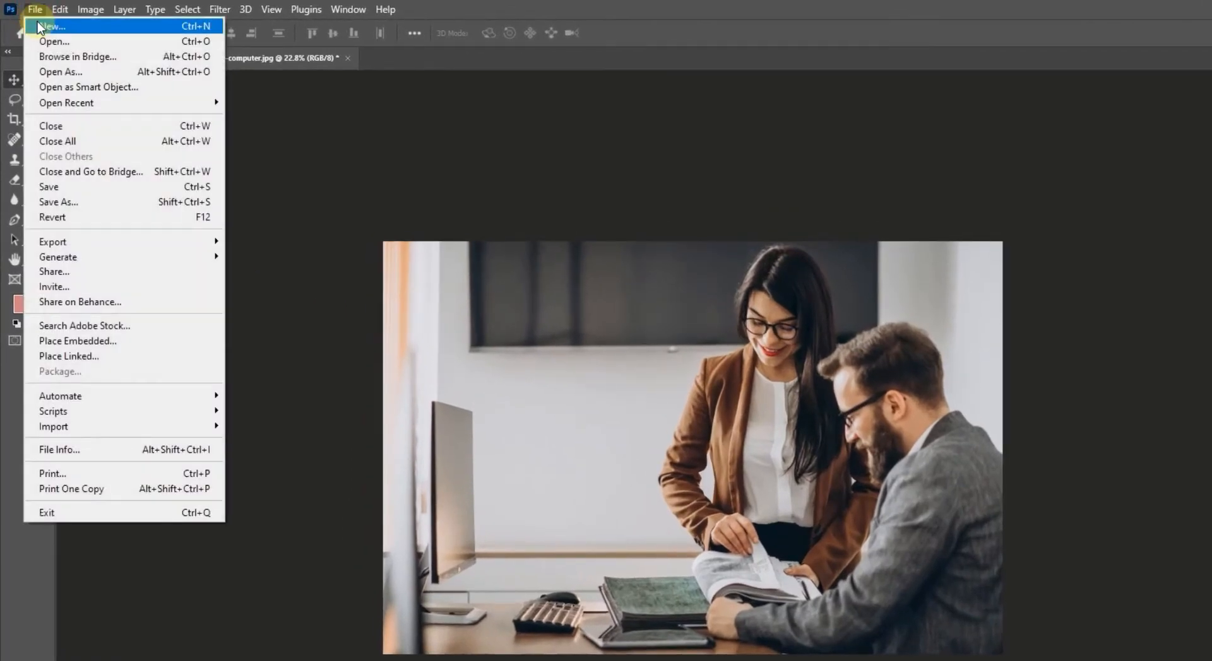
left_click(44, 26)
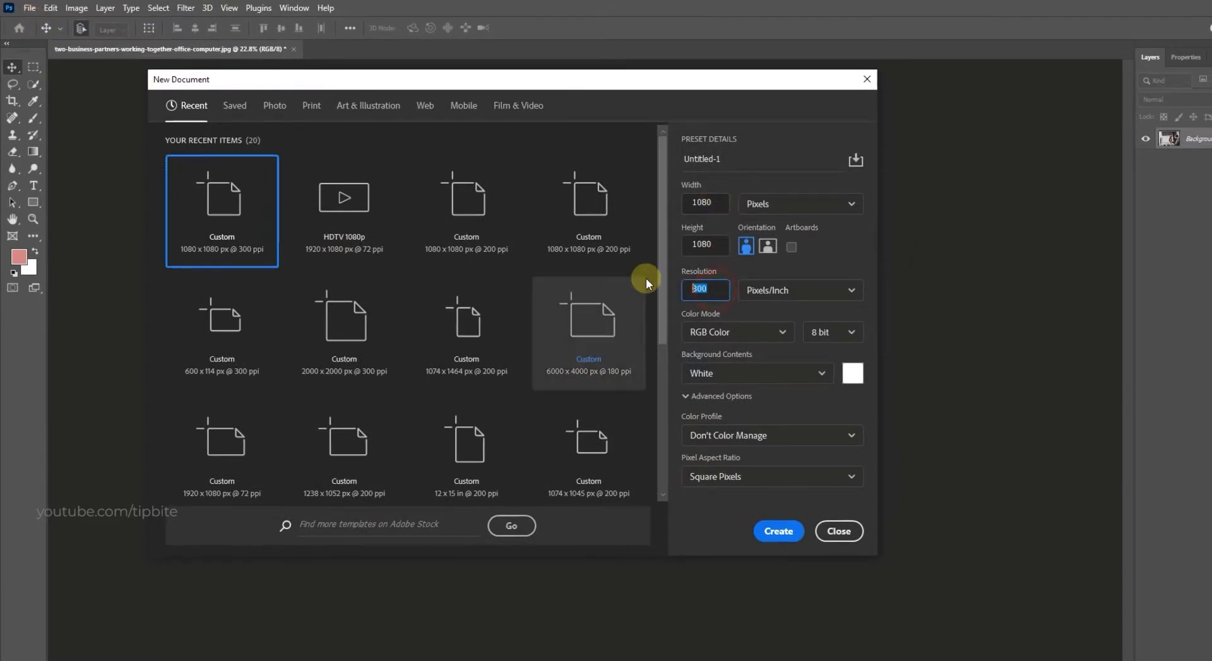
key("ctrl+a")
type("200")
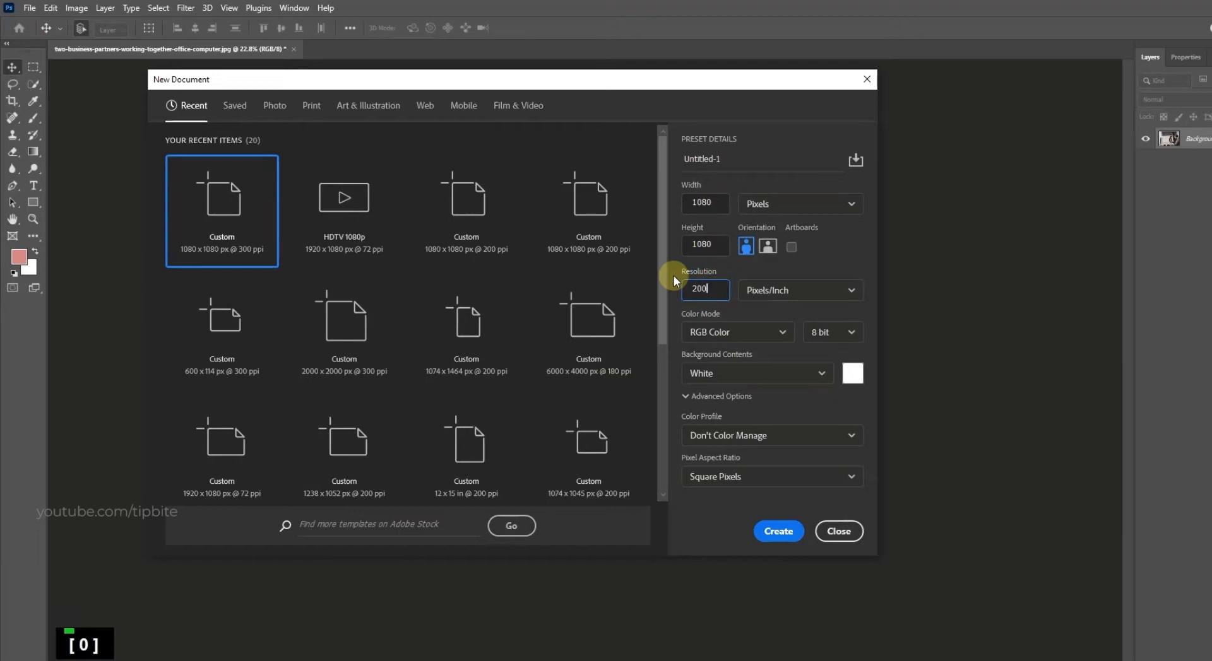
left_click(820, 436)
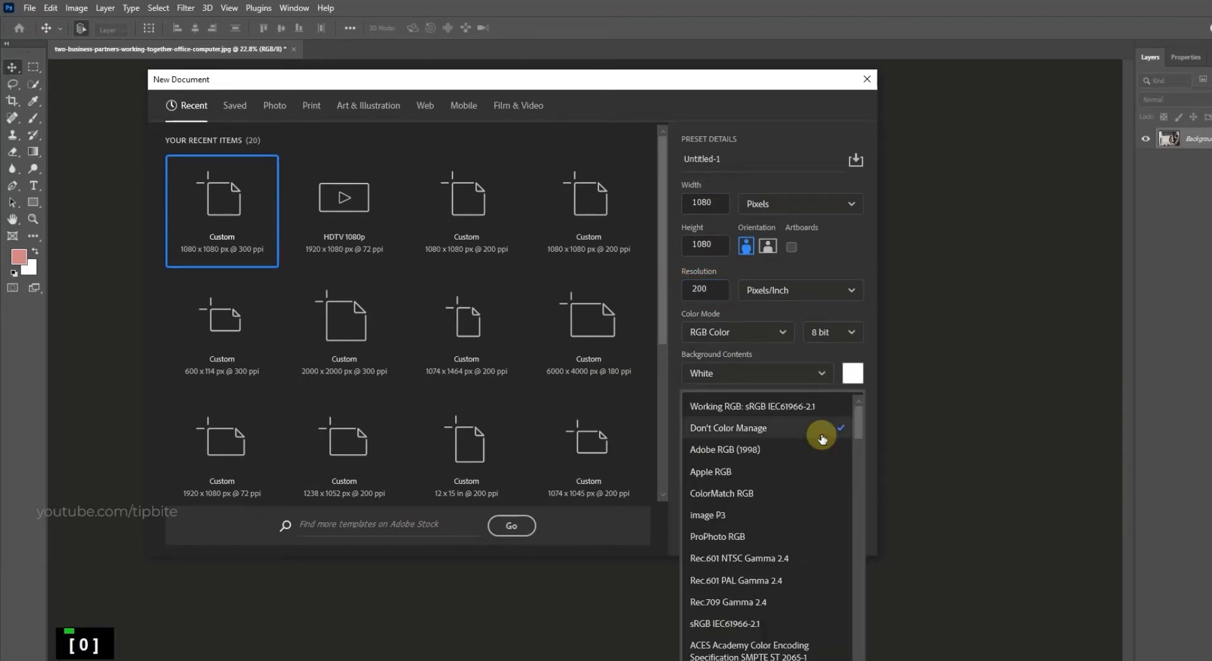
left_click(734, 627)
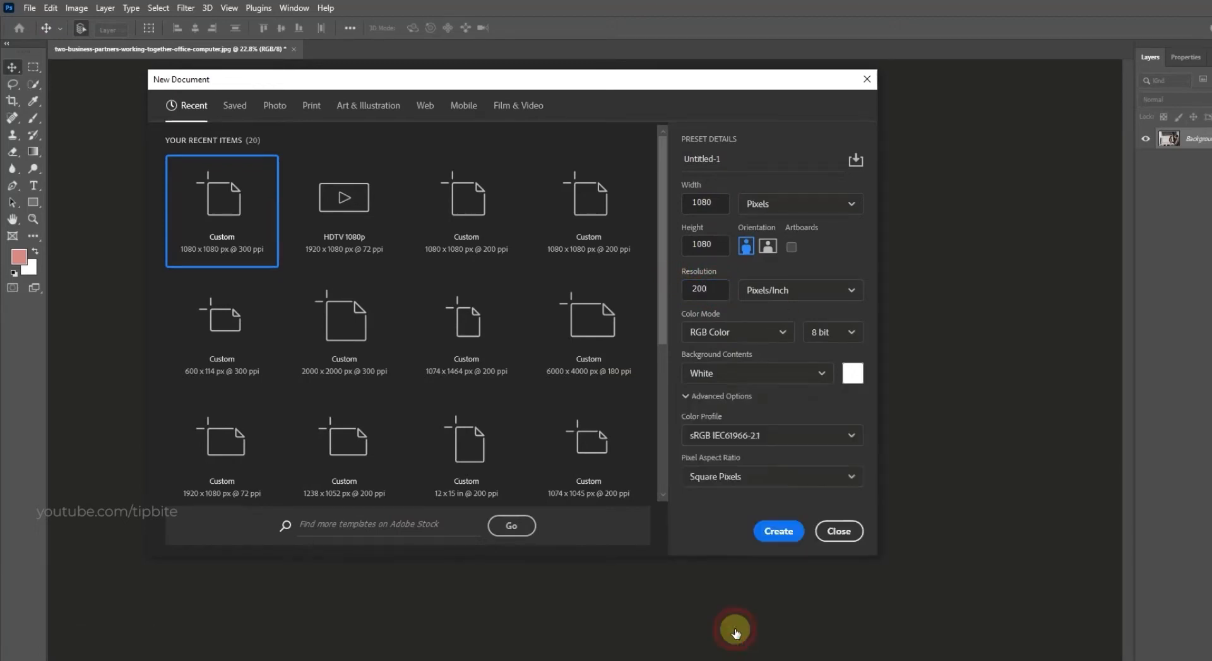
left_click(778, 531)
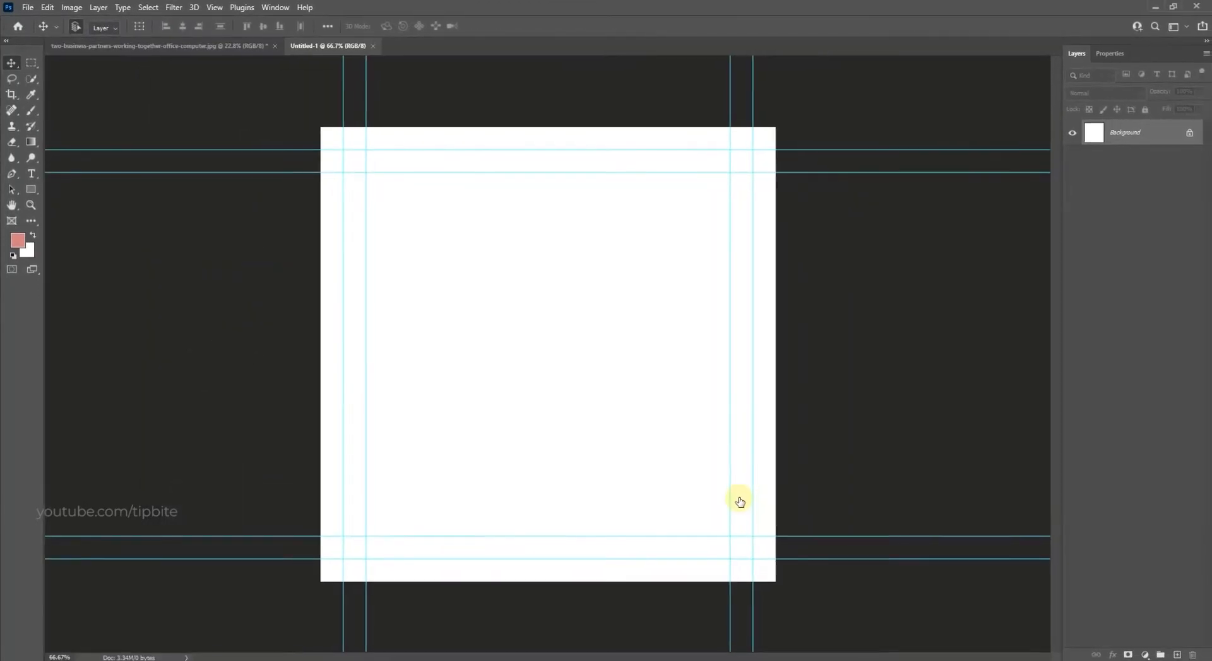
Hide the guides on the blank canvas.
key("ctrl+h")
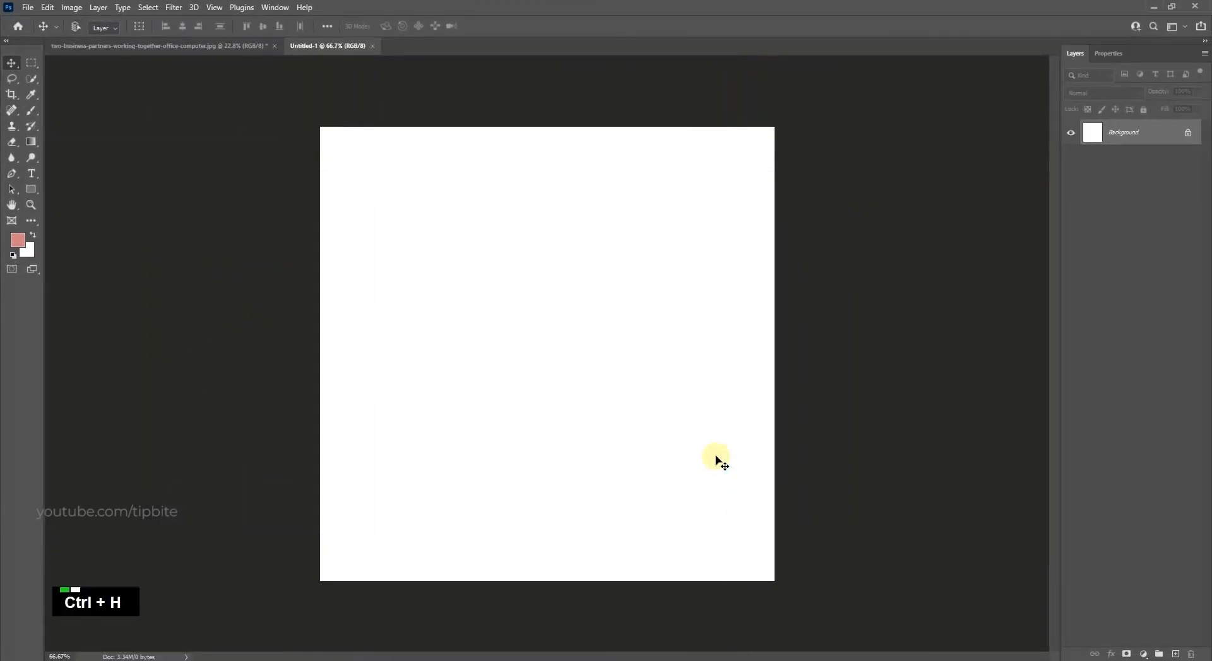
scroll(577, 330, "down", 5)
scroll(591, 358, "up", 3)
scroll(592, 358, "down", 2)
scroll(592, 359, "up", 3)
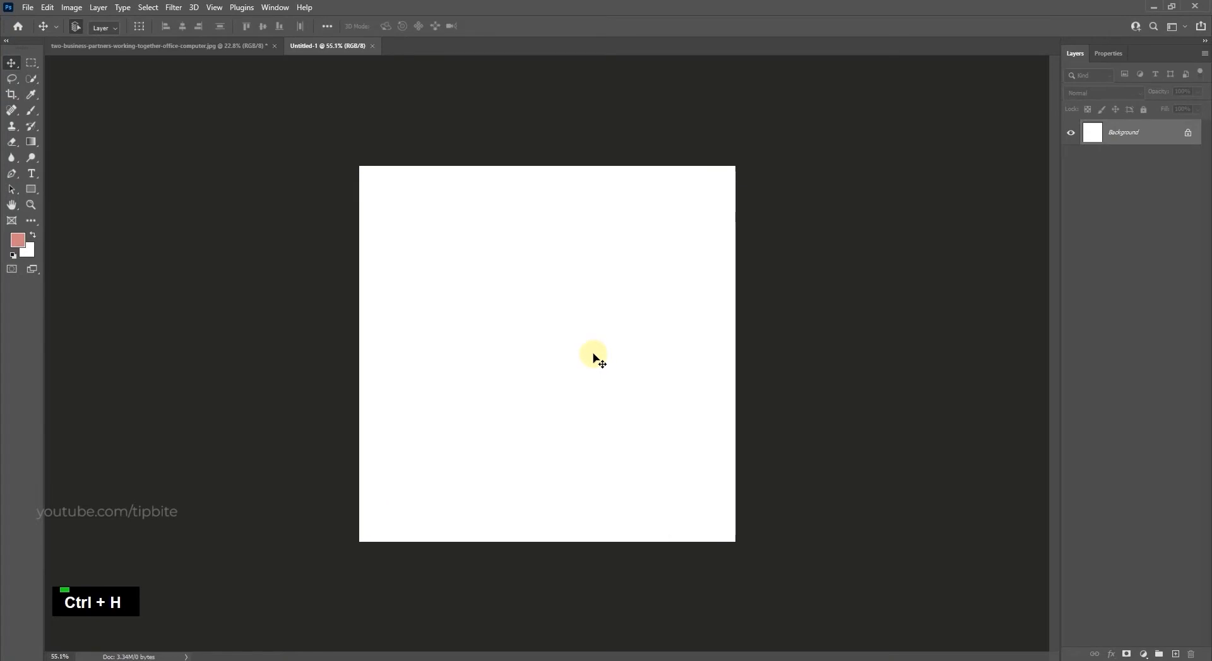
scroll(591, 358, "down", 1)
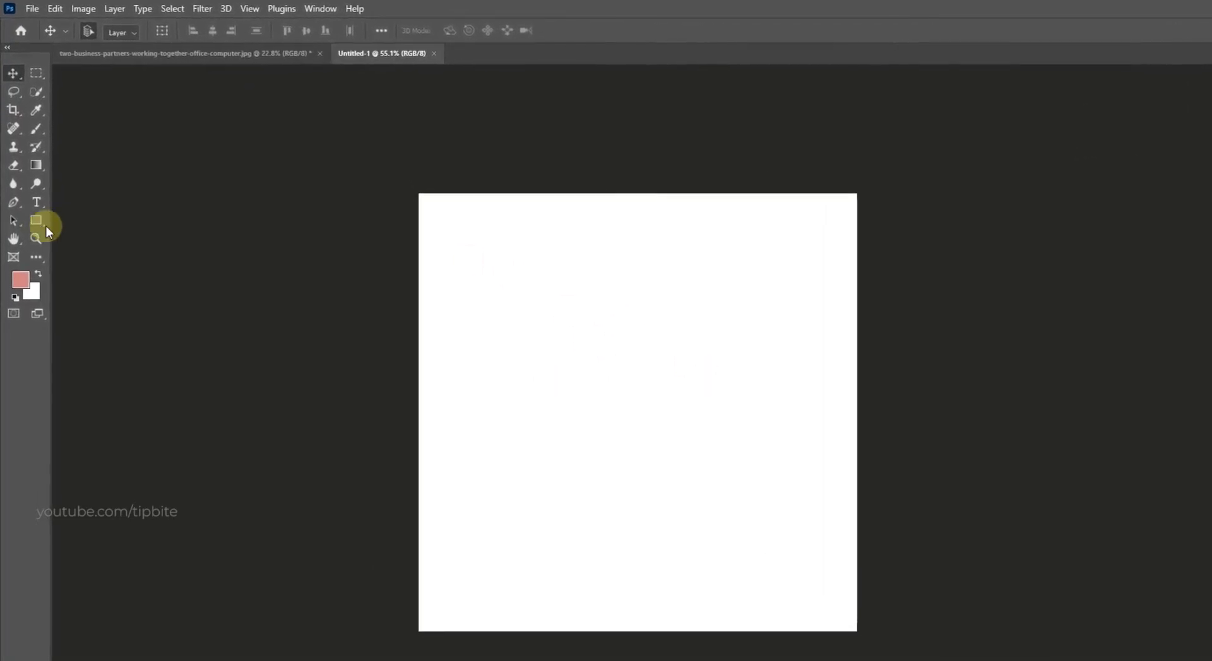
Draw a salmon-filled rectangle shape about 649 x 853 px in the upper-right part of the canvas.
left_click(36, 221)
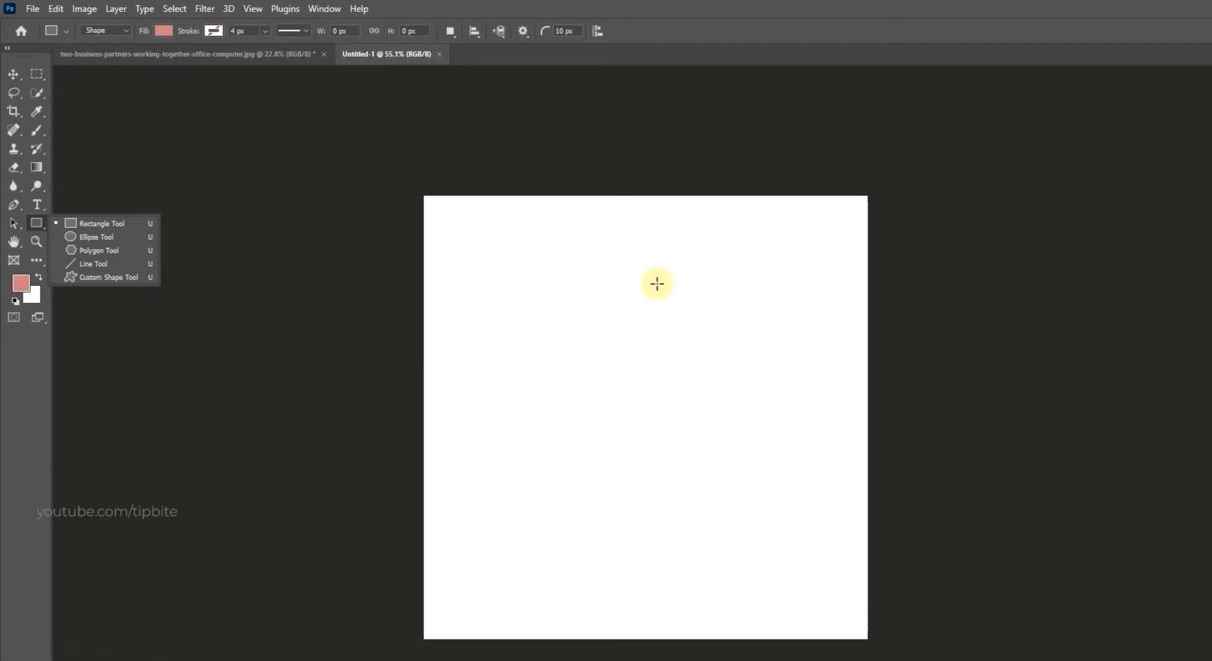
left_click_drag(670, 198, 772, 489)
key("space")
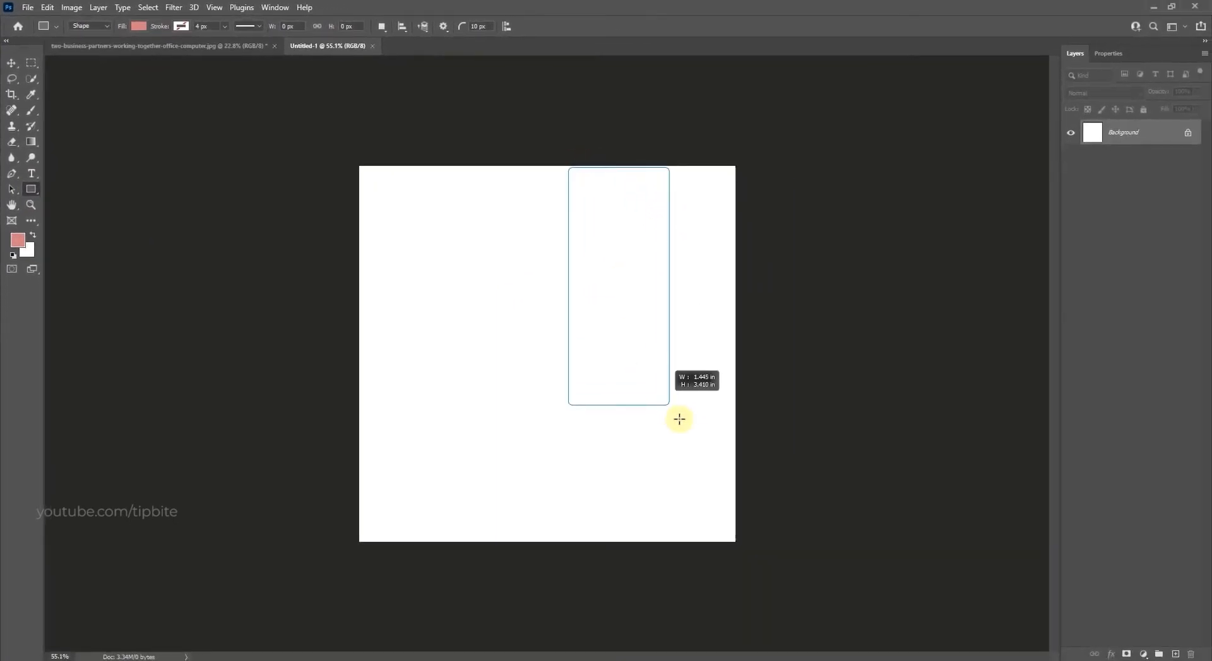
mouse_move(655, 414)
left_mouse_down()
mouse_move(714, 433)
mouse_move(733, 468)
mouse_move(703, 465)
mouse_move(734, 463)
left_mouse_up()
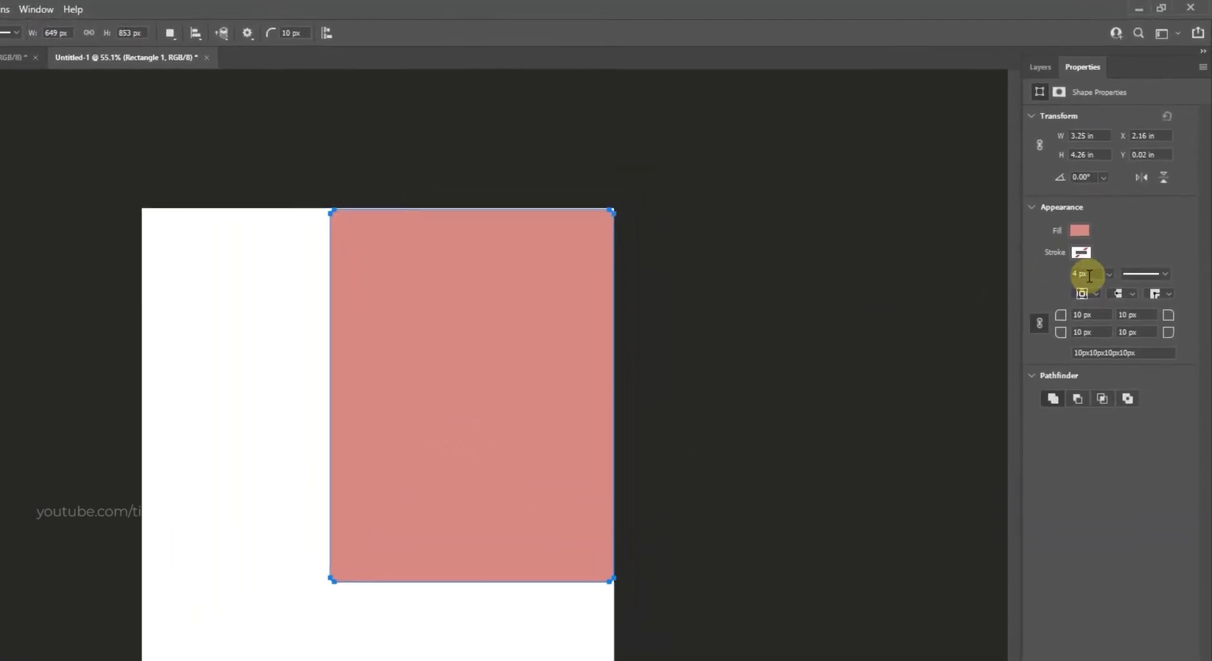
Set all corner radii of the rectangle to 0 px and move it up slightly past the canvas's upper edge.
left_click_drag(1061, 317, 989, 320)
key("v")
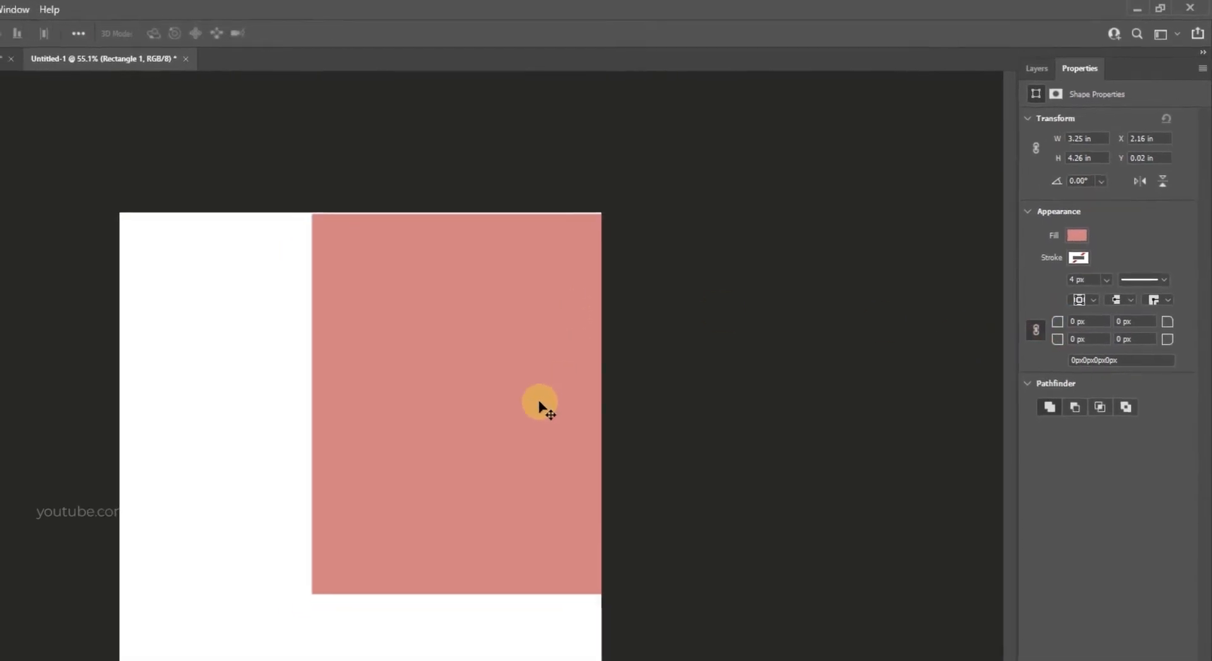
left_click_drag(491, 441, 480, 433)
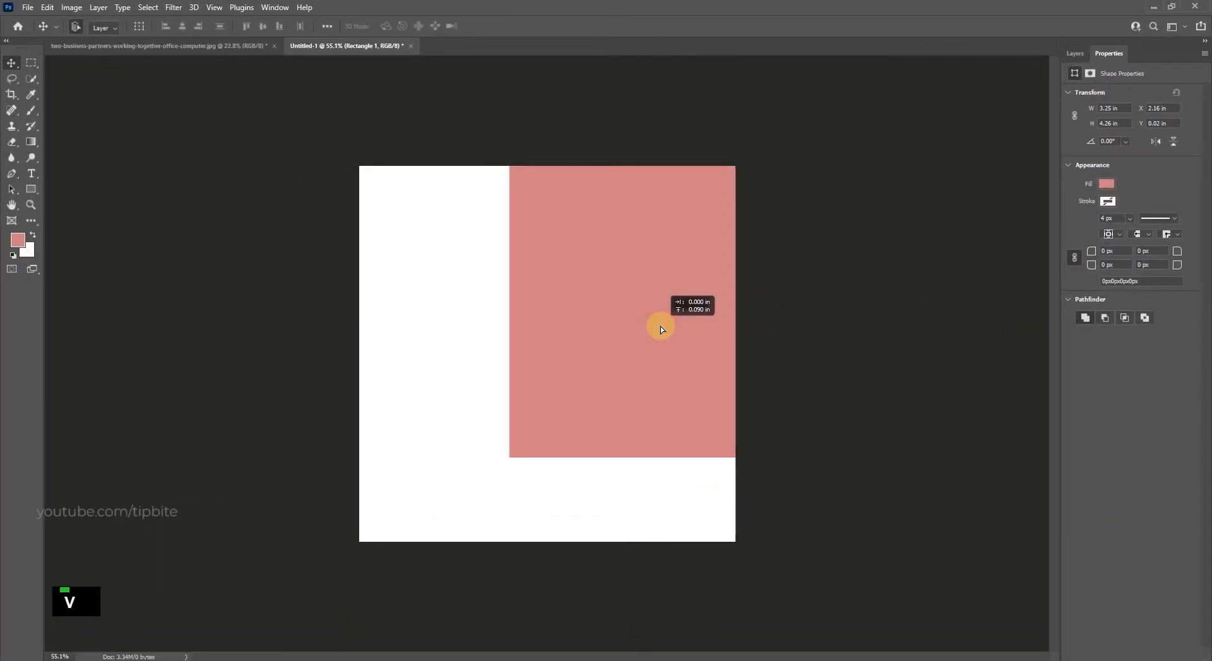
left_click_drag(660, 327, 660, 327)
Distort the rectangle with Free Transform, raising its lower edge and shifting its upper-left corner inward to give it a slanted left side.
key("ctrl+t")
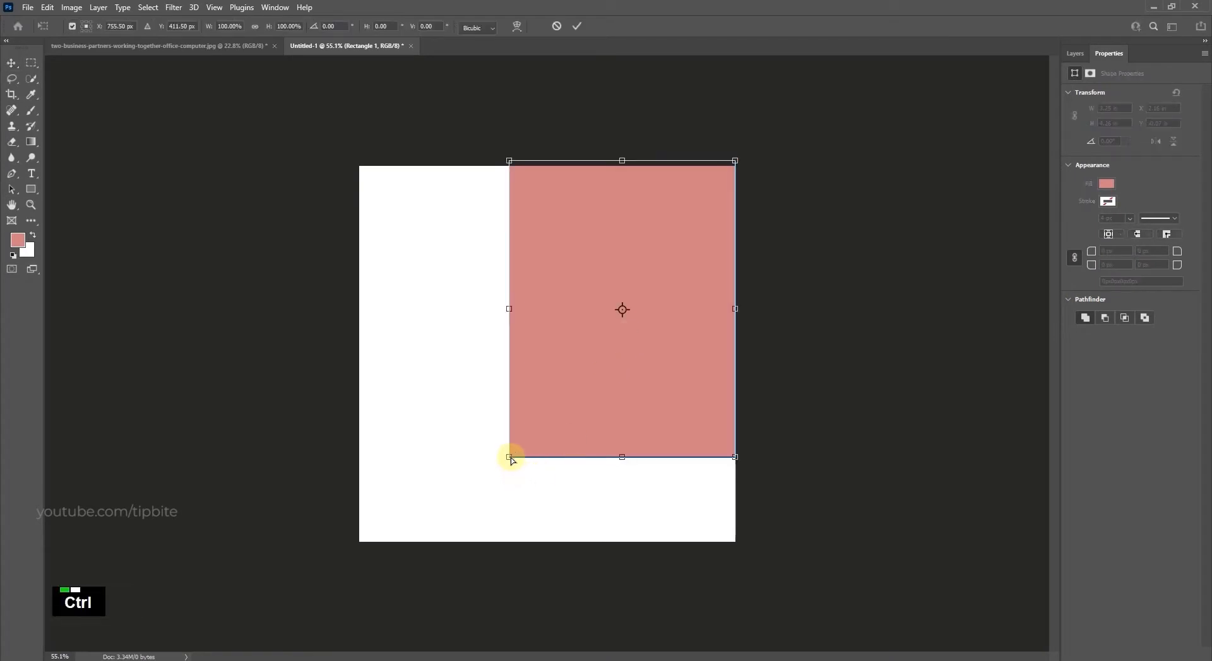
left_click_drag(505, 459, 484, 424)
left_click_drag(584, 408, 603, 390)
left_click_drag(543, 172, 592, 171)
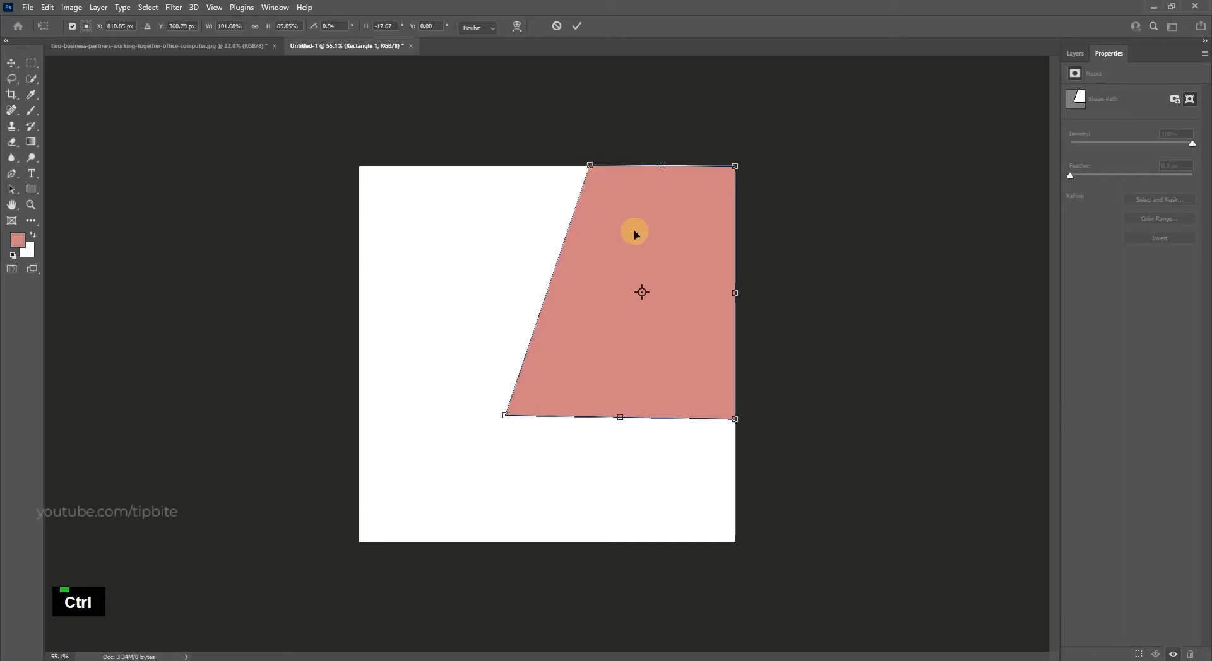
mouse_move(675, 272)
left_mouse_down()
mouse_move(676, 262)
mouse_move(677, 272)
left_mouse_up()
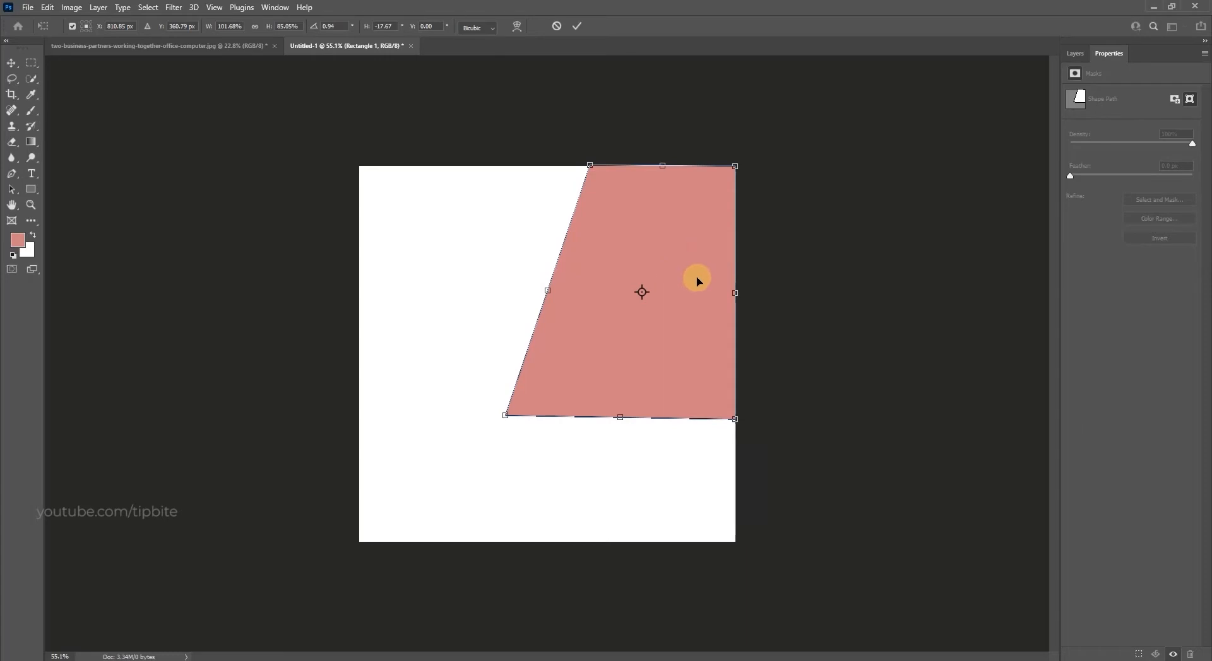
double_click(705, 307)
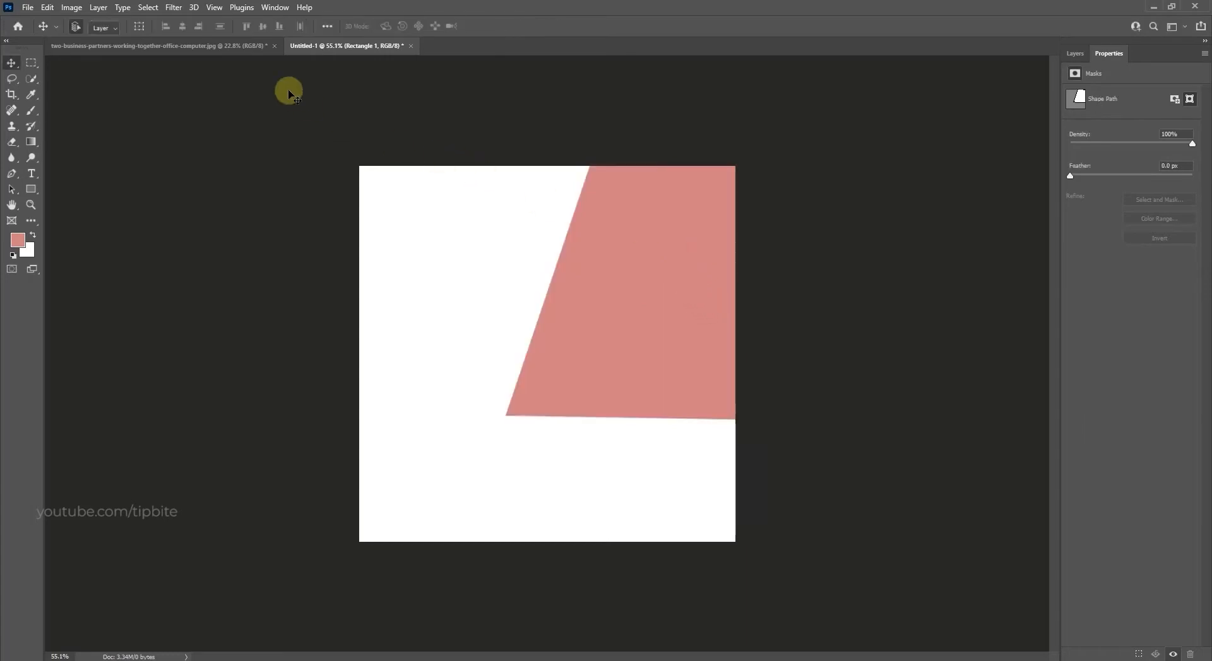
Copy the entire office photo of the two business partners and paste it into the Untitled-1 document.
left_click(243, 52)
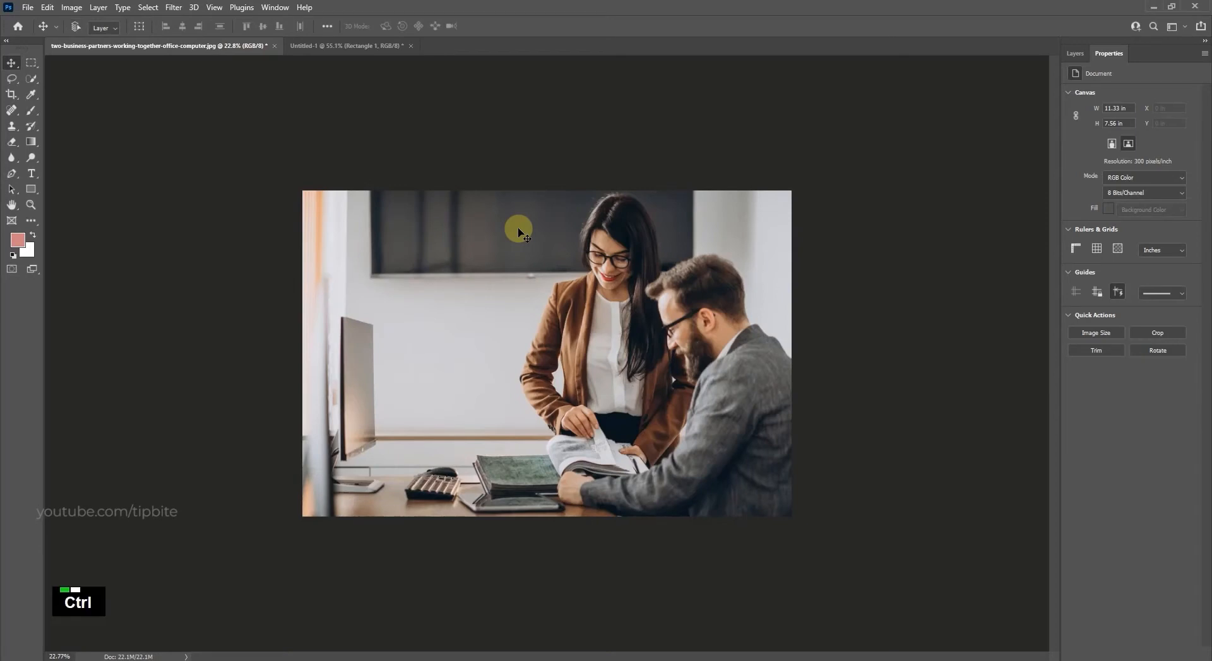
key("ctrl+a")
key("ctrl+c")
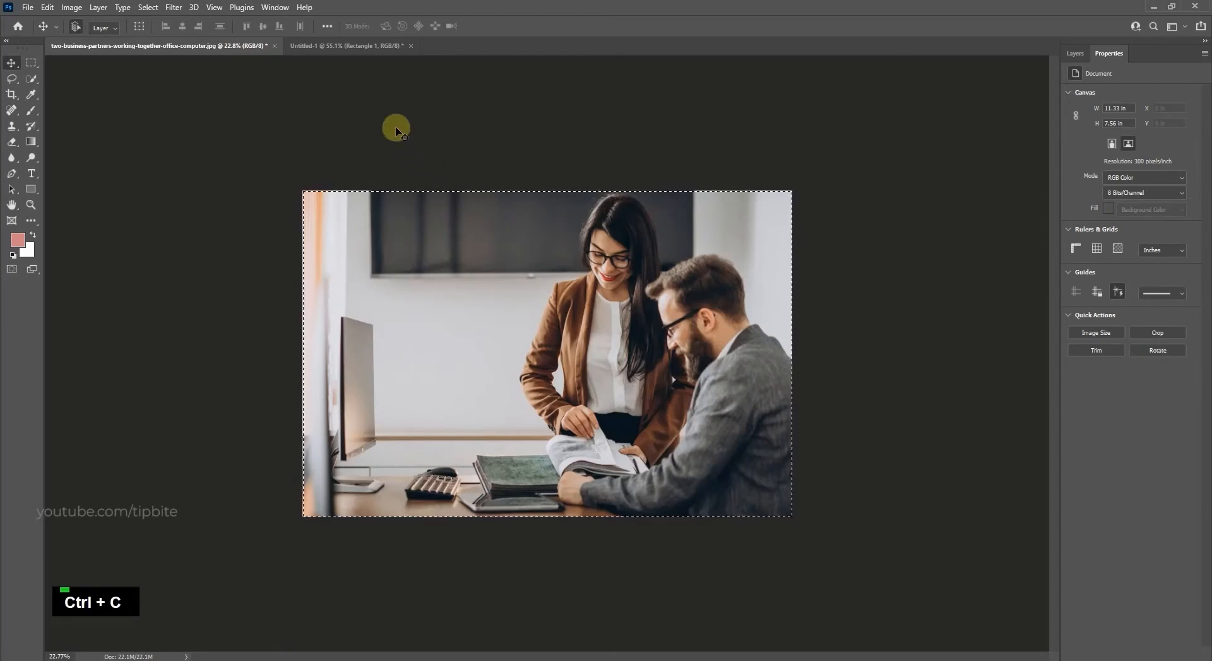
left_click(351, 47)
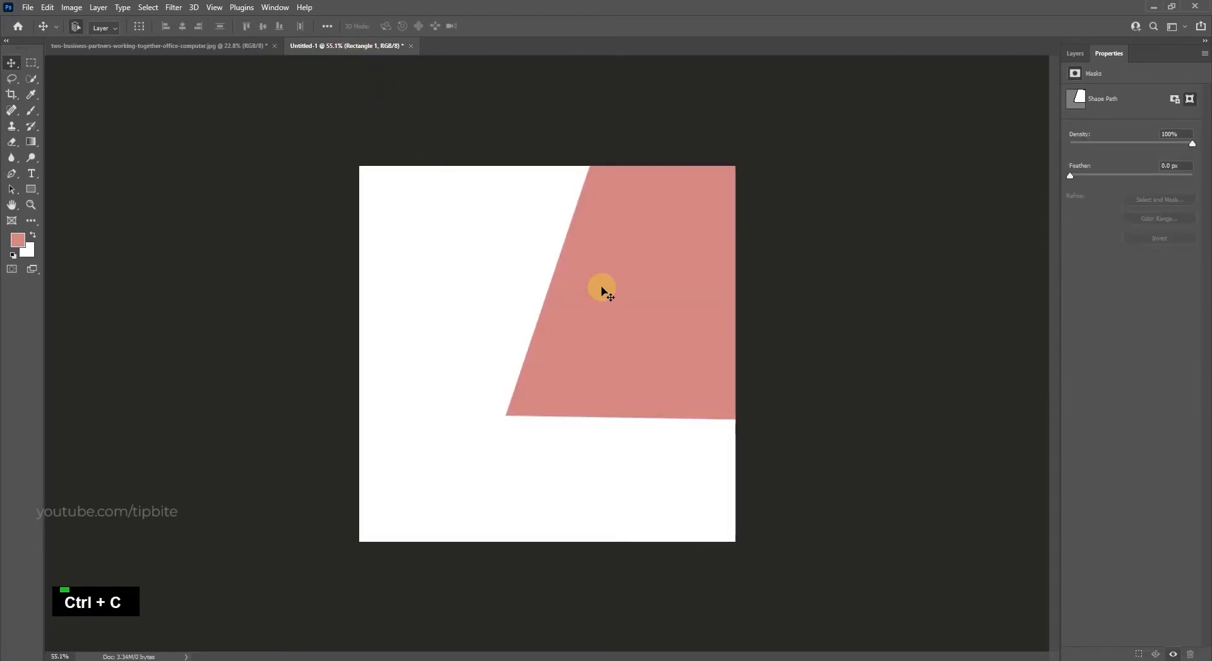
key("ctrl+v")
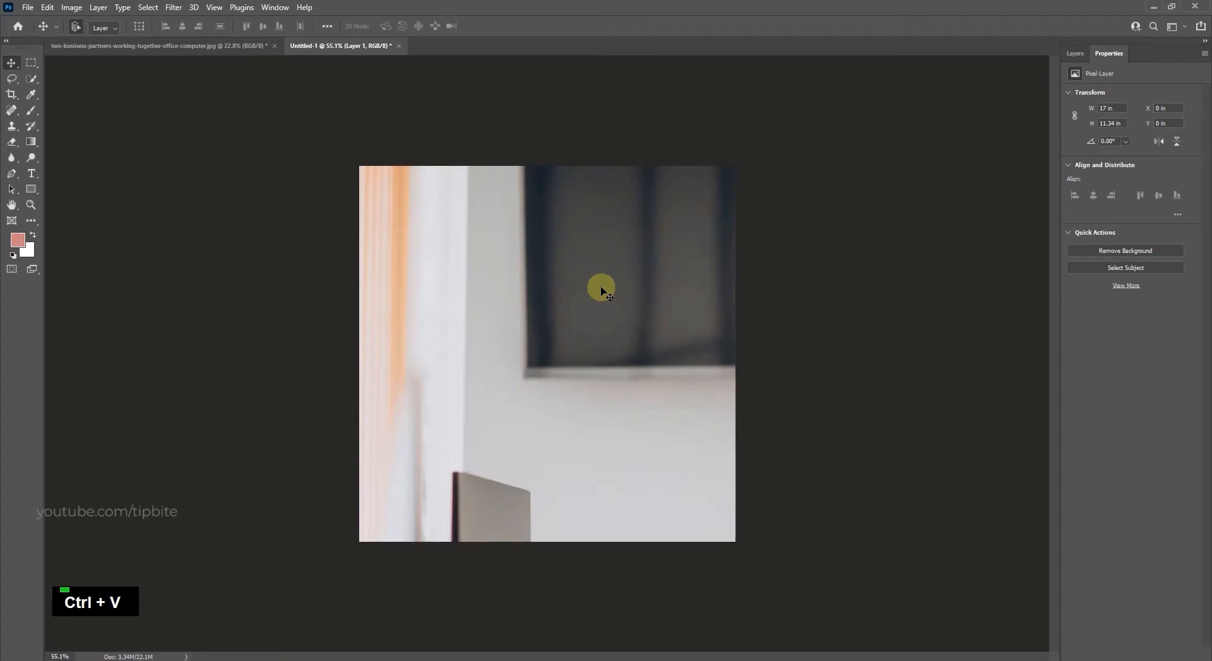
Convert the pasted photo layer to a Smart Object.
left_click(1072, 56)
right_click(1128, 129)
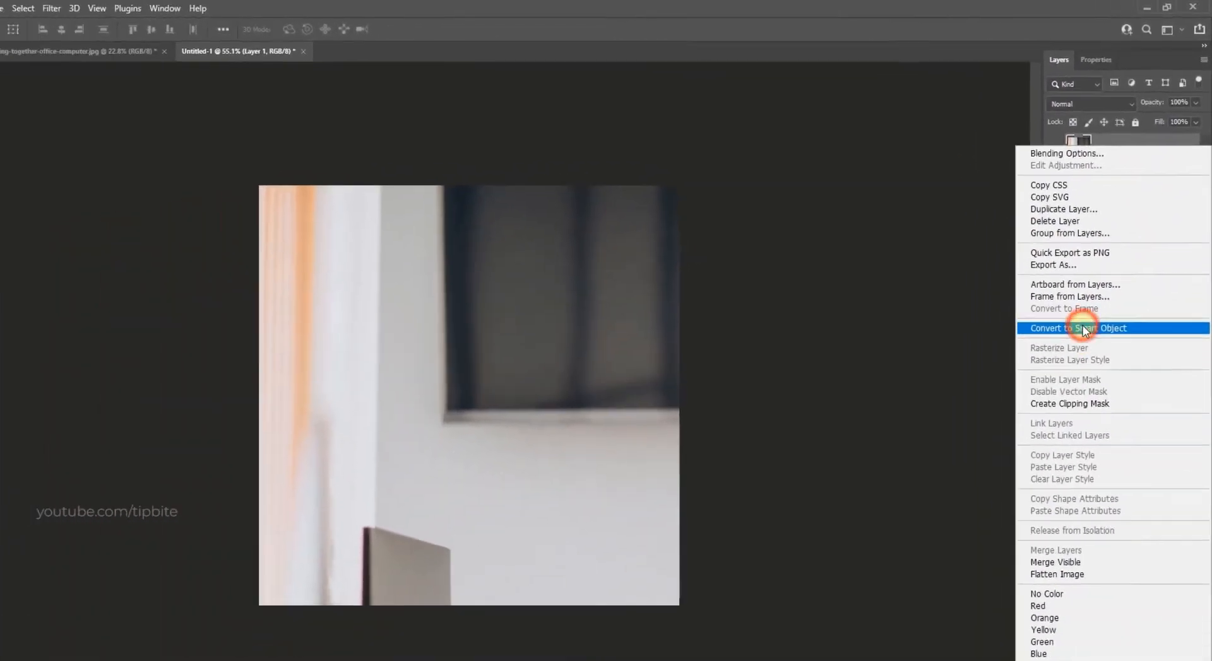
left_click(1054, 401)
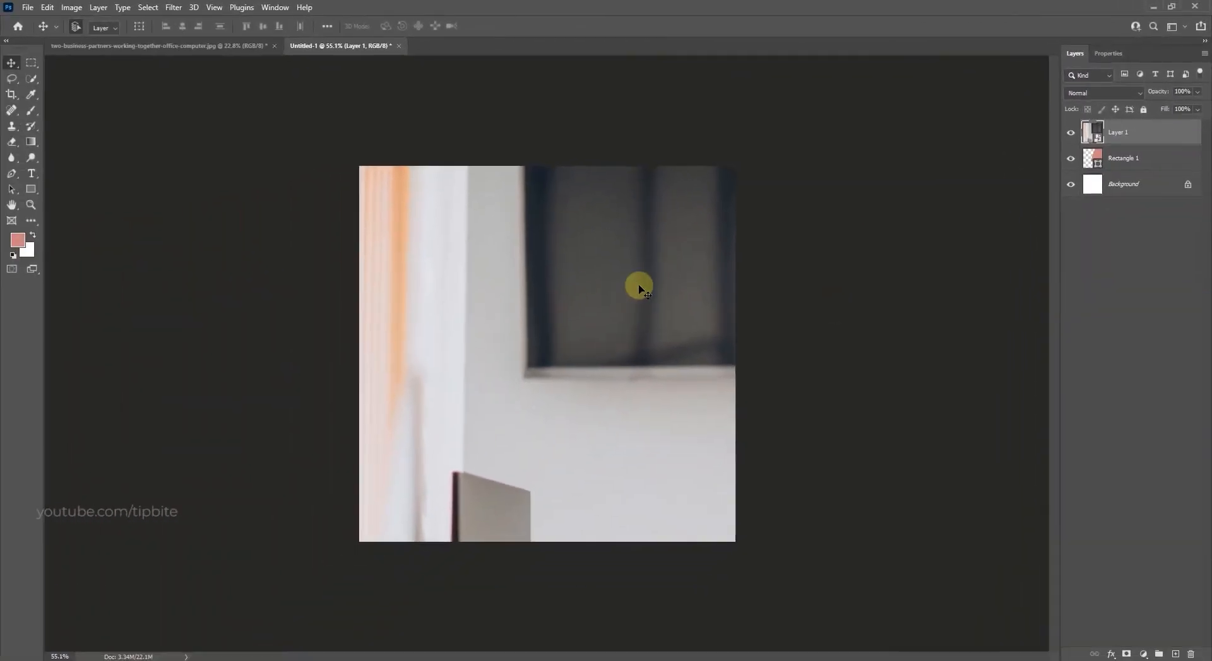
Scale the photo down to about 37% and place it over the slanted shape.
key("ctrl+t")
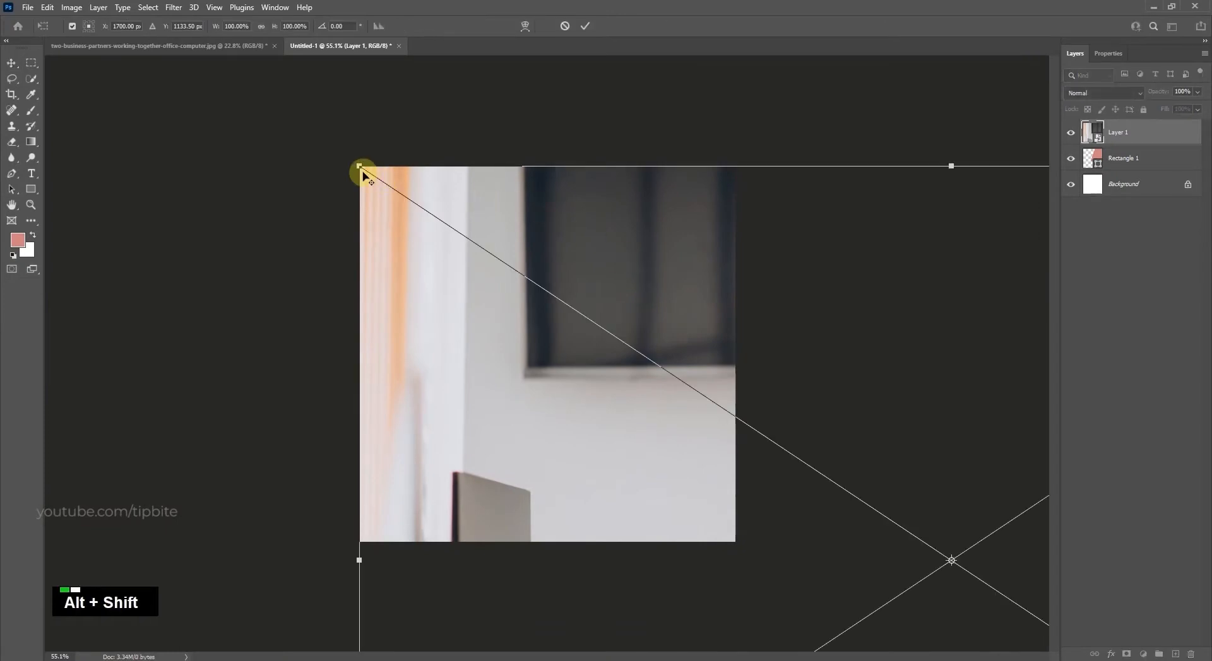
left_click_drag(361, 166, 822, 405)
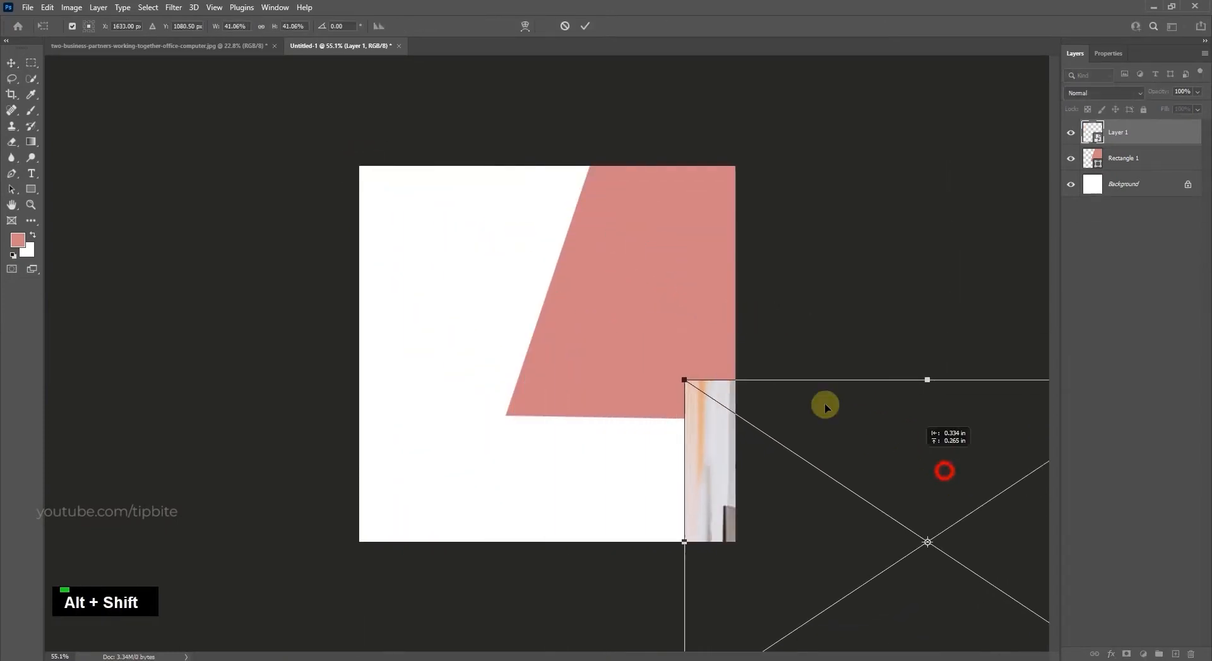
left_click_drag(944, 469, 593, 208)
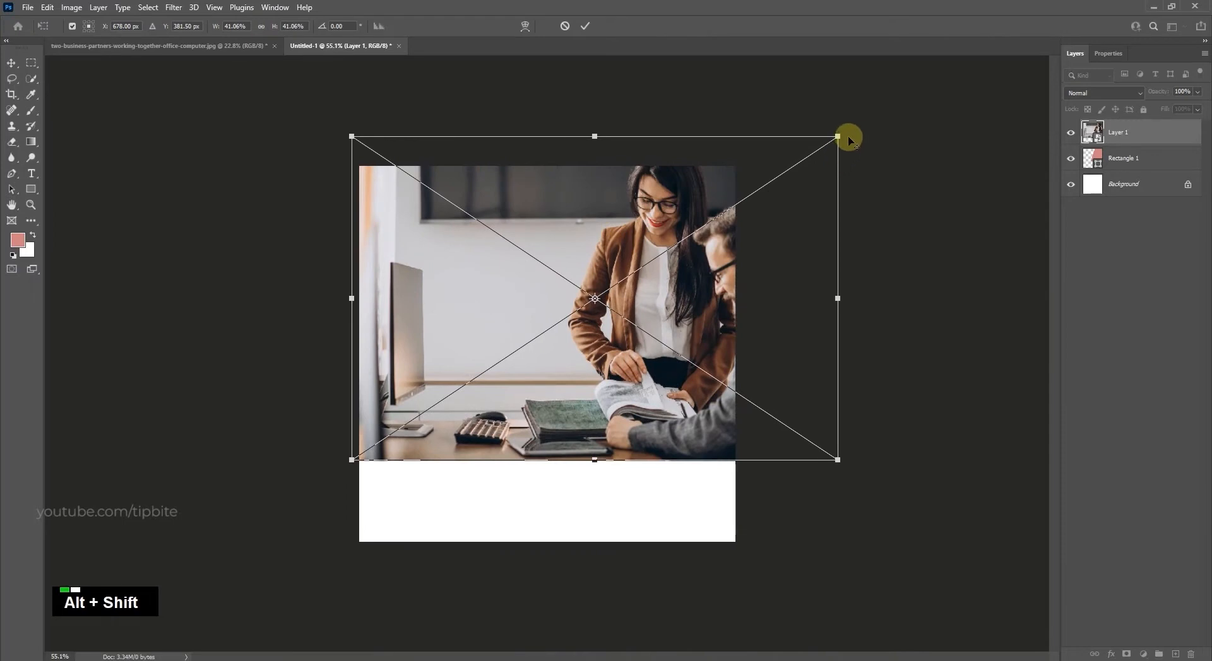
left_click_drag(843, 137, 832, 174)
mouse_move(762, 244)
left_mouse_down()
mouse_move(768, 287)
mouse_move(771, 247)
left_mouse_up()
key("Return")
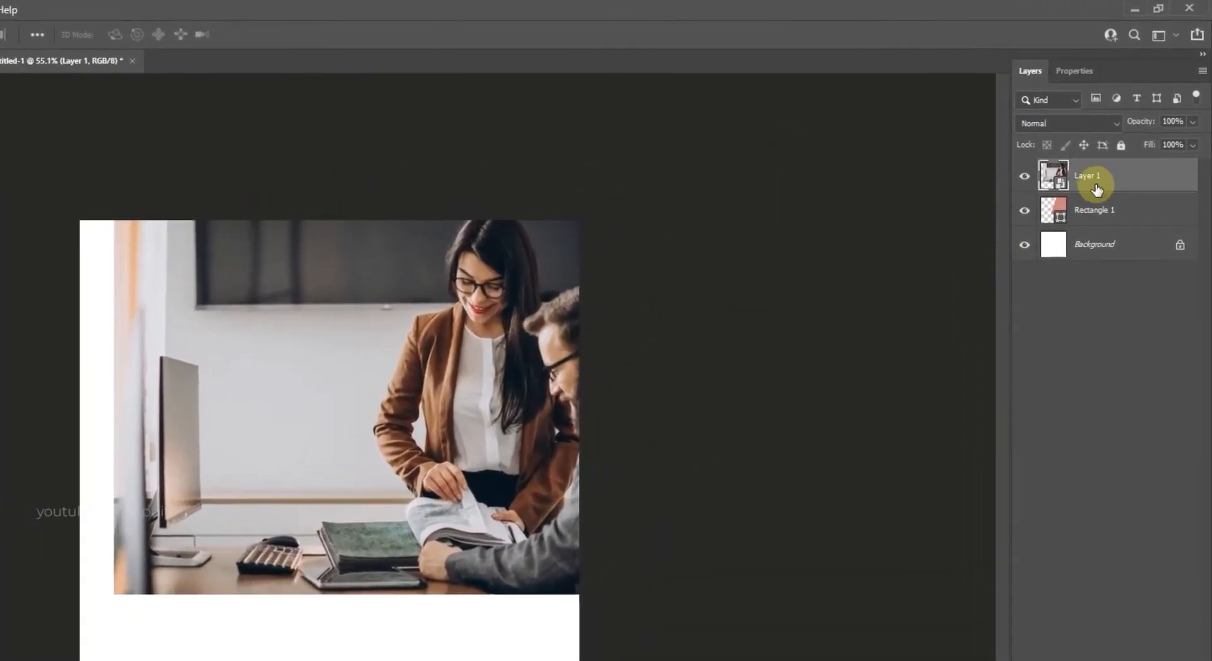
Clip the photo layer to the slanted Rectangle 1 shape and shift the photo left to bring both people into the shape.
right_click(1102, 181)
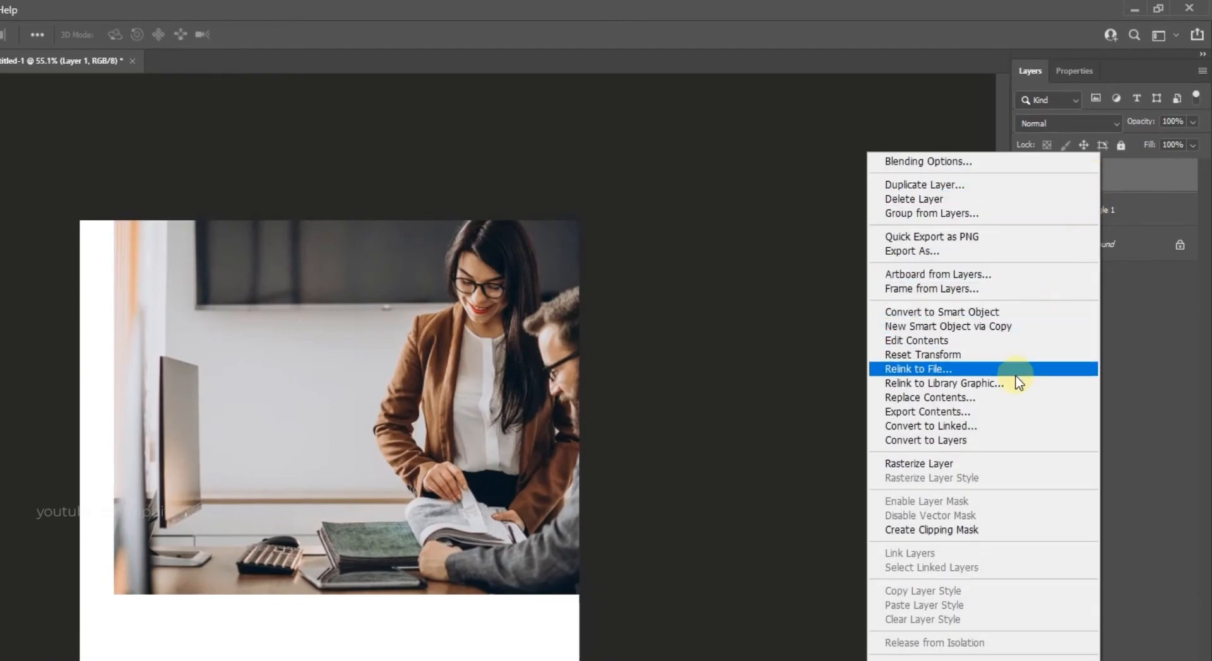
left_click(943, 535)
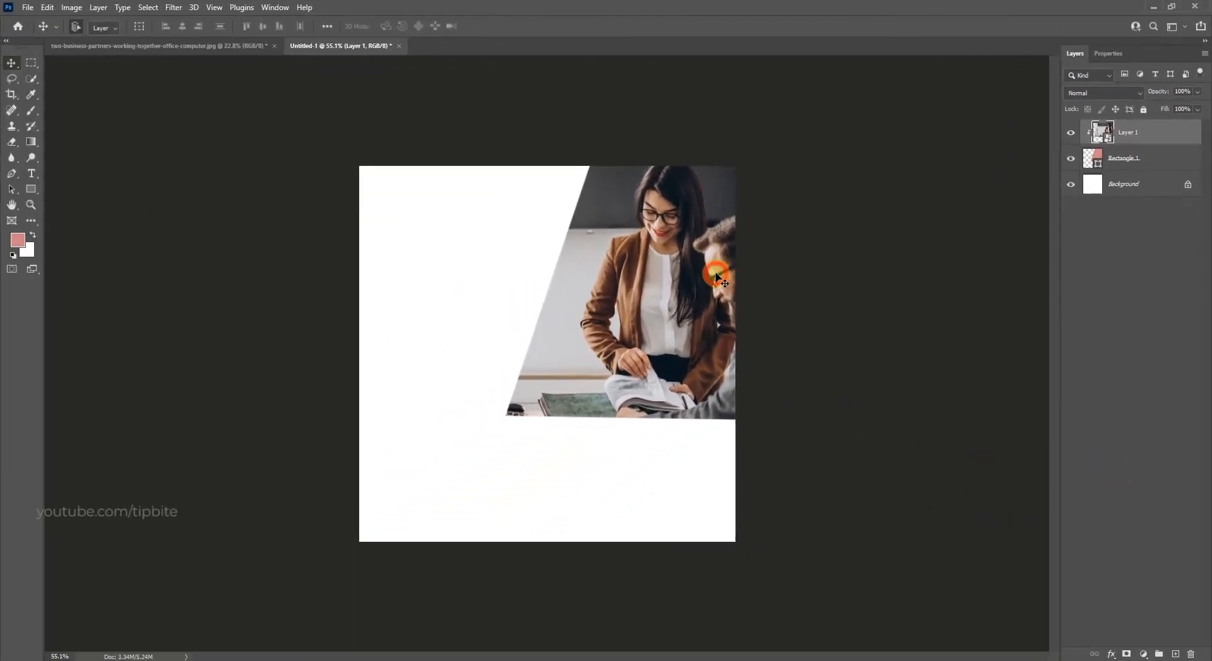
left_click_drag(544, 352, 545, 365)
left_click_drag(708, 274, 687, 270)
Scale the clipped photo down slightly to fit both people within the slanted shape.
key("ctrl+t")
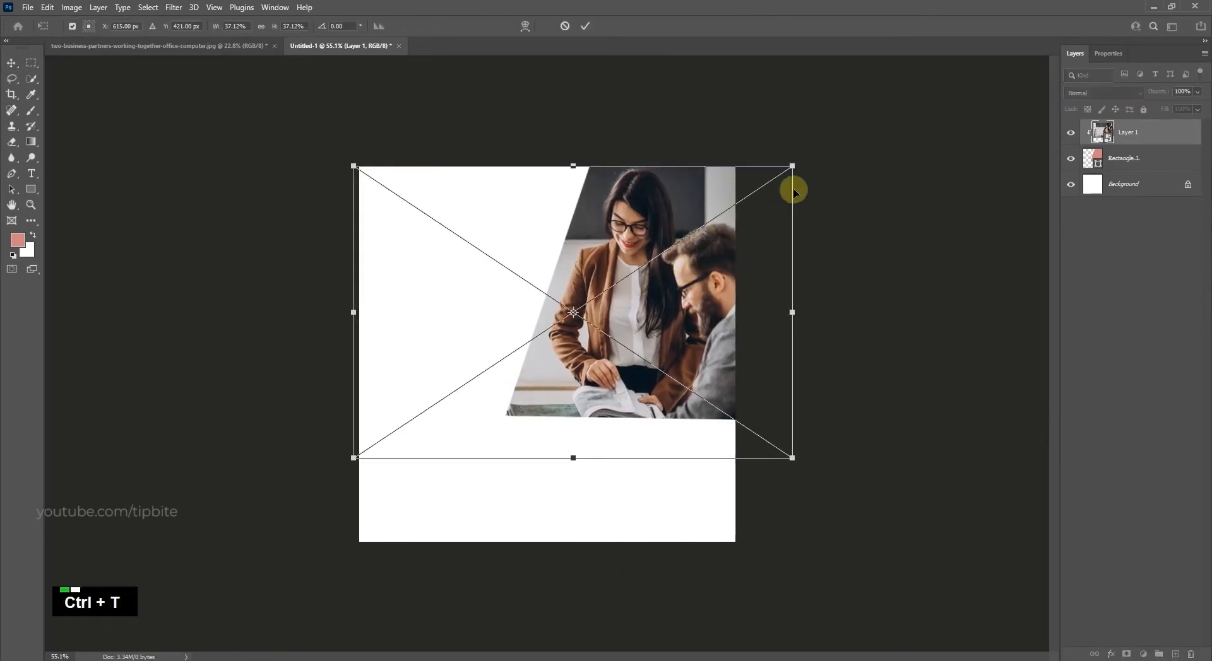
left_click_drag(793, 459, 775, 419)
double_click(719, 376)
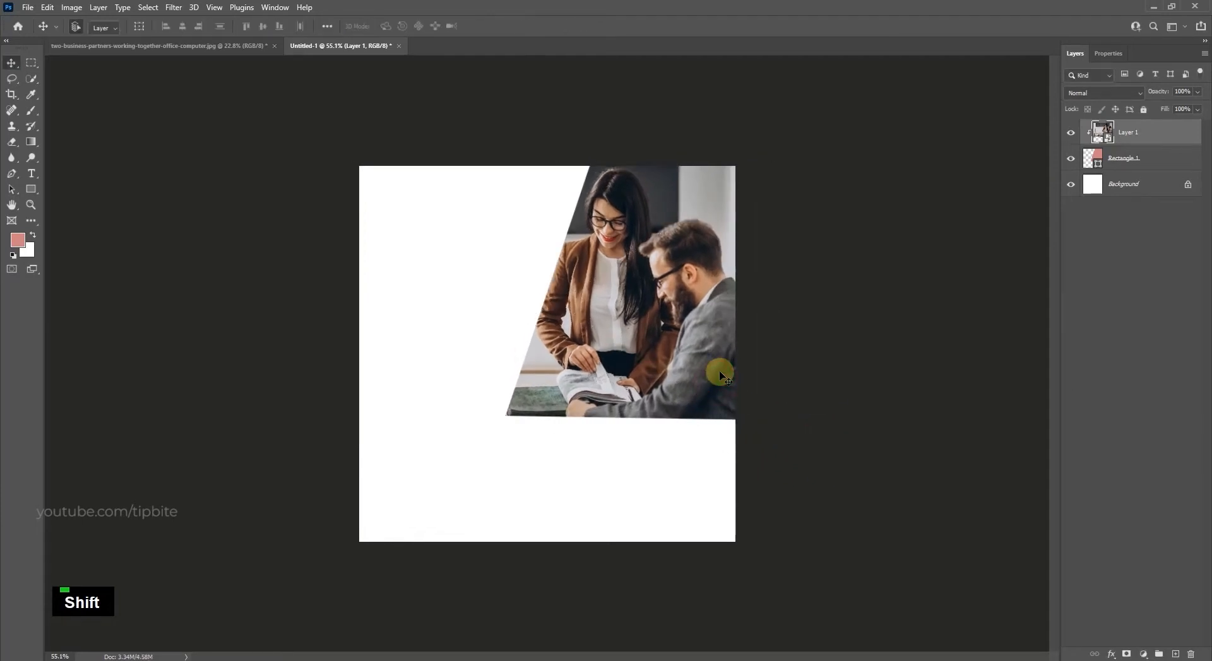
Scale the photo and the slanted Rectangle 1 shape together to about 117% and align them with the canvas's top-right corner.
left_click(1120, 158, "ctrl")
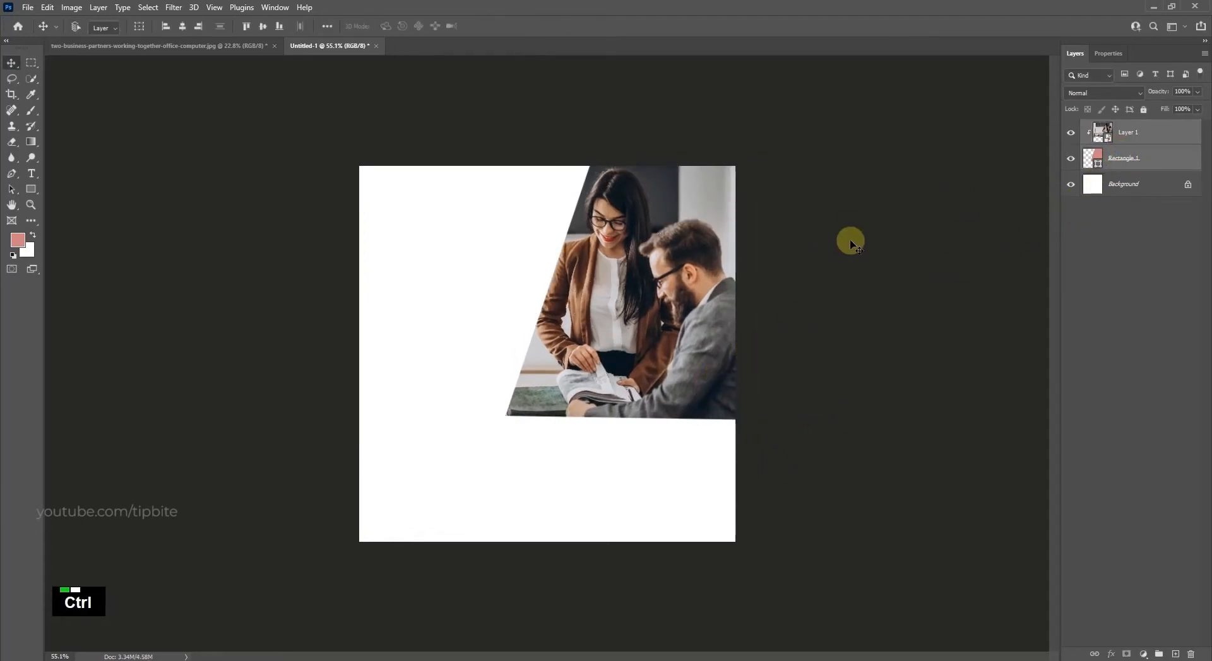
key("ctrl+t")
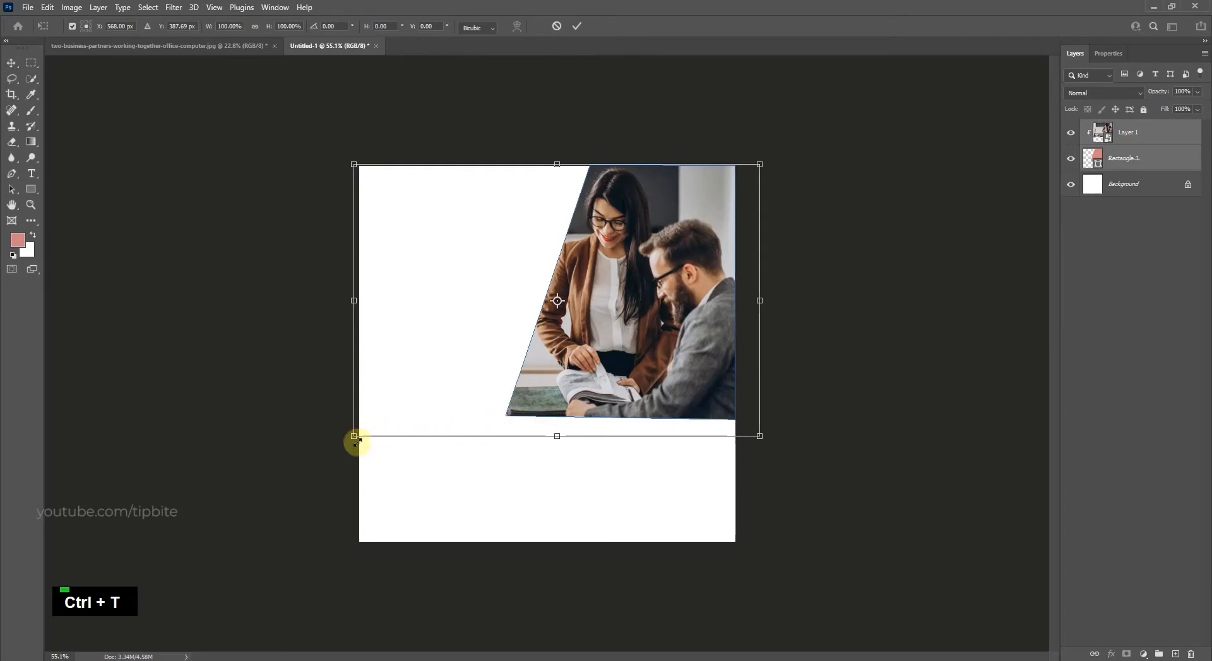
left_click_drag(354, 436, 285, 483)
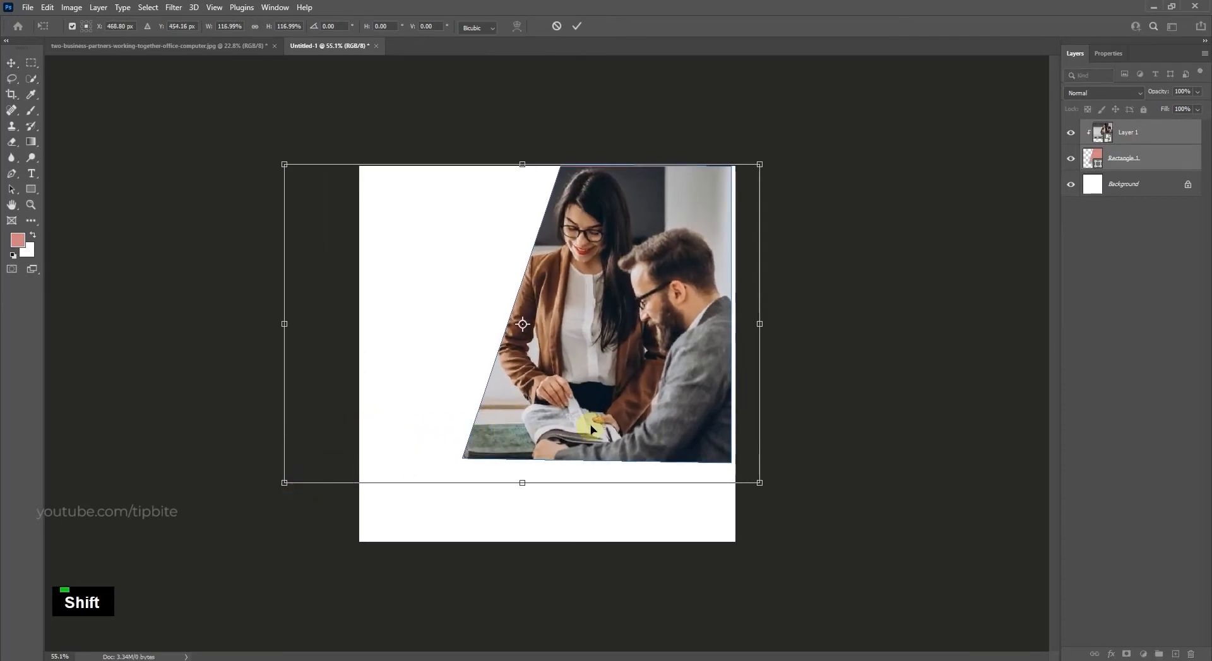
left_click_drag(591, 430, 598, 426)
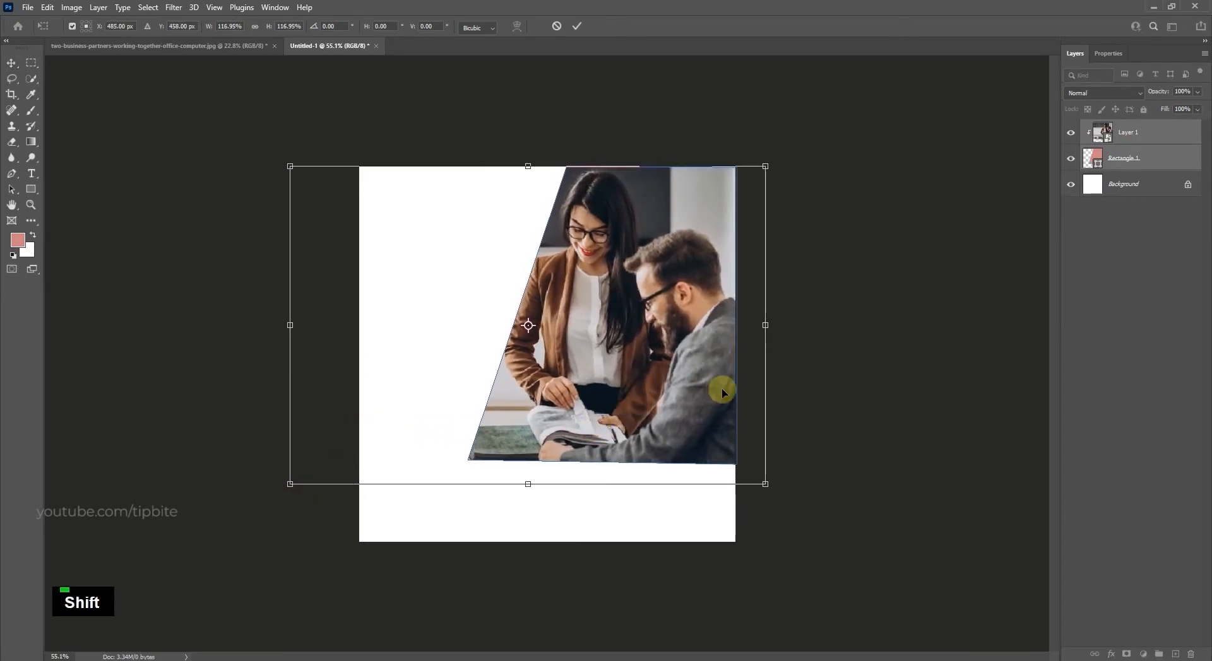
key("Up")
key("Up")
key("Up")
key("Up")
key("Up")
key("Up")
key("Up")
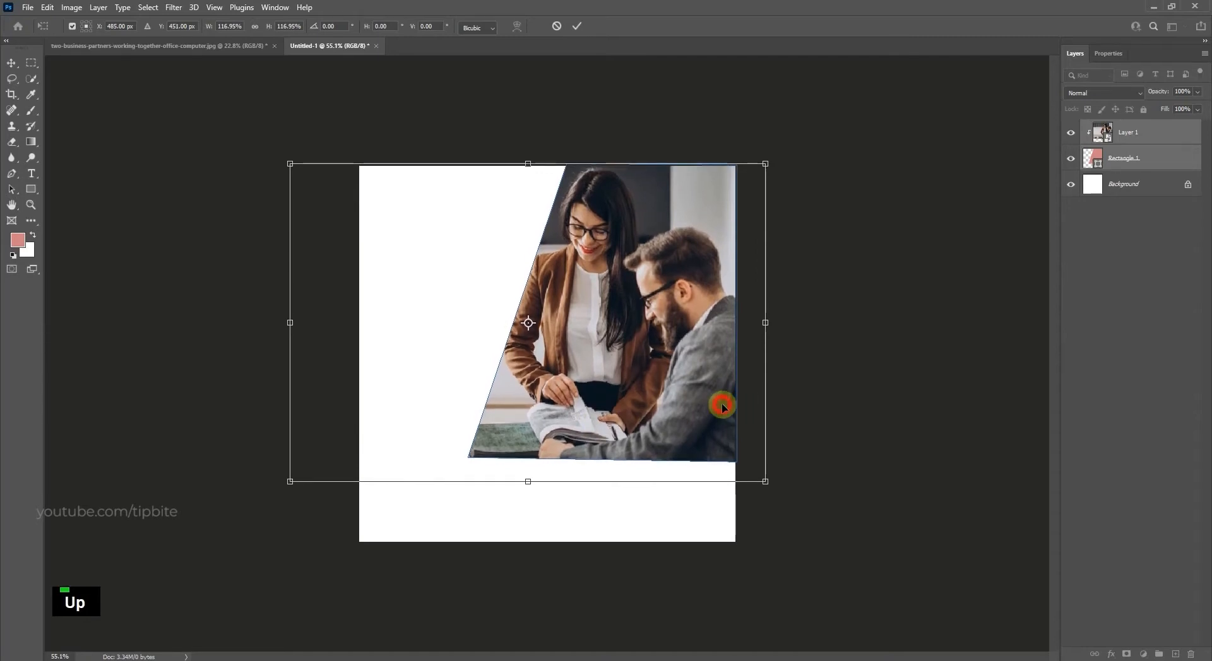
double_click(722, 406)
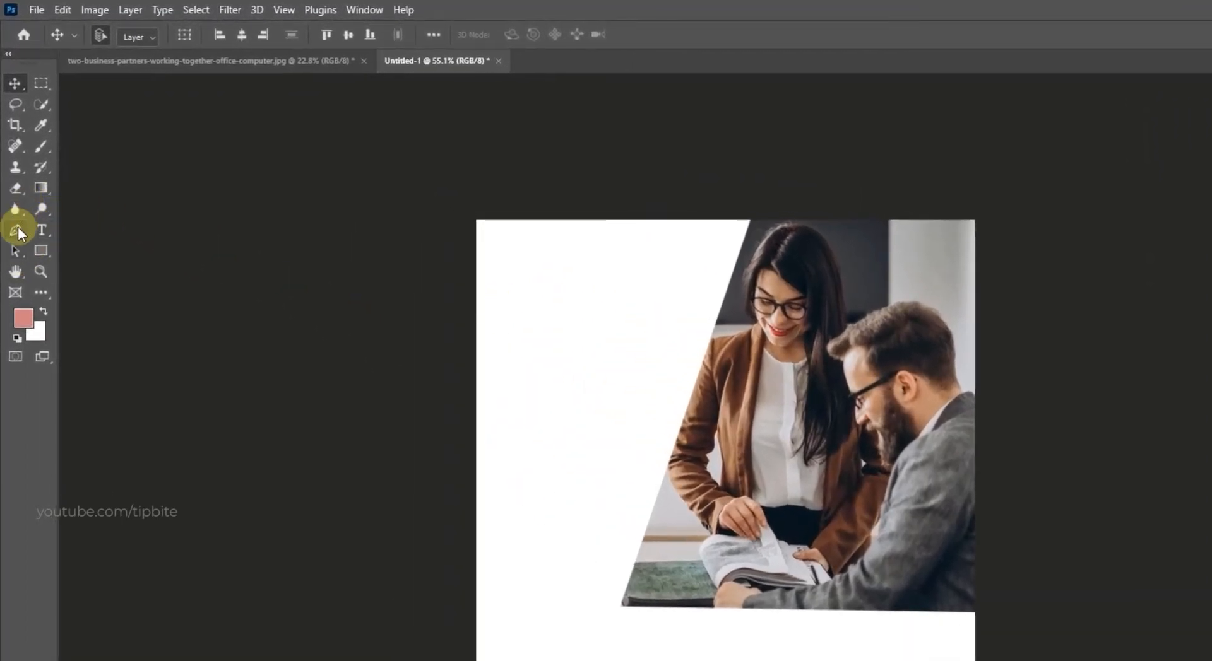
Set the Pen tool to Shape mode with a dark purple fill and no stroke.
left_click(18, 226)
left_click(120, 36)
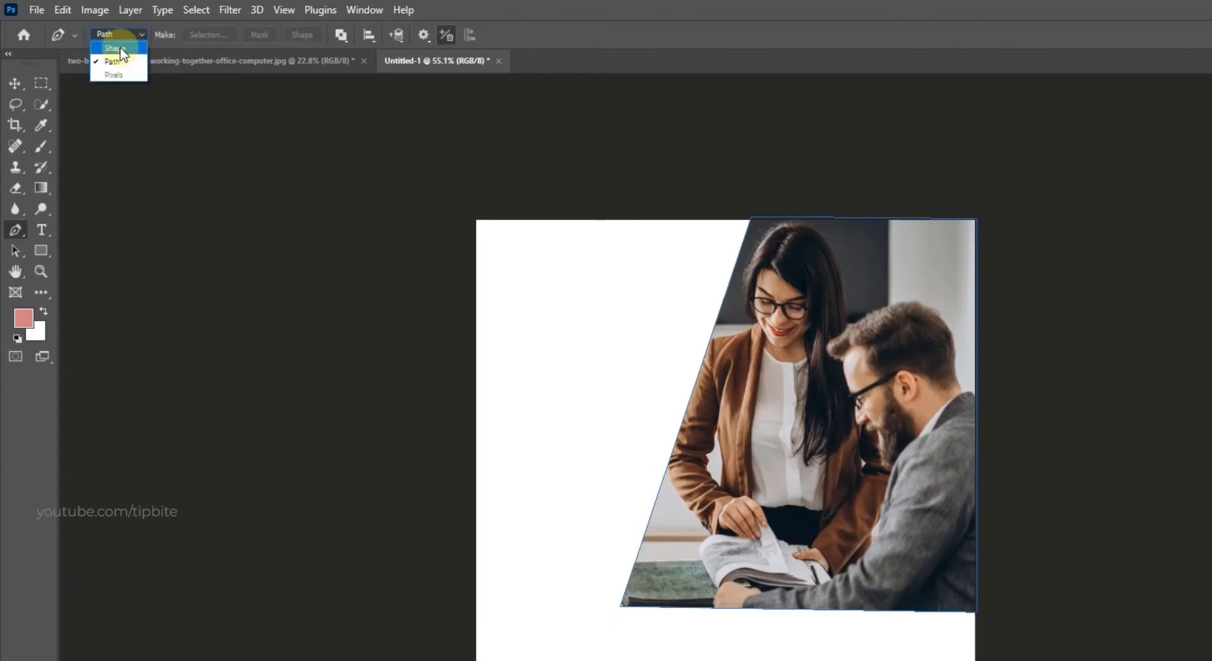
left_click(120, 46)
left_click(189, 36)
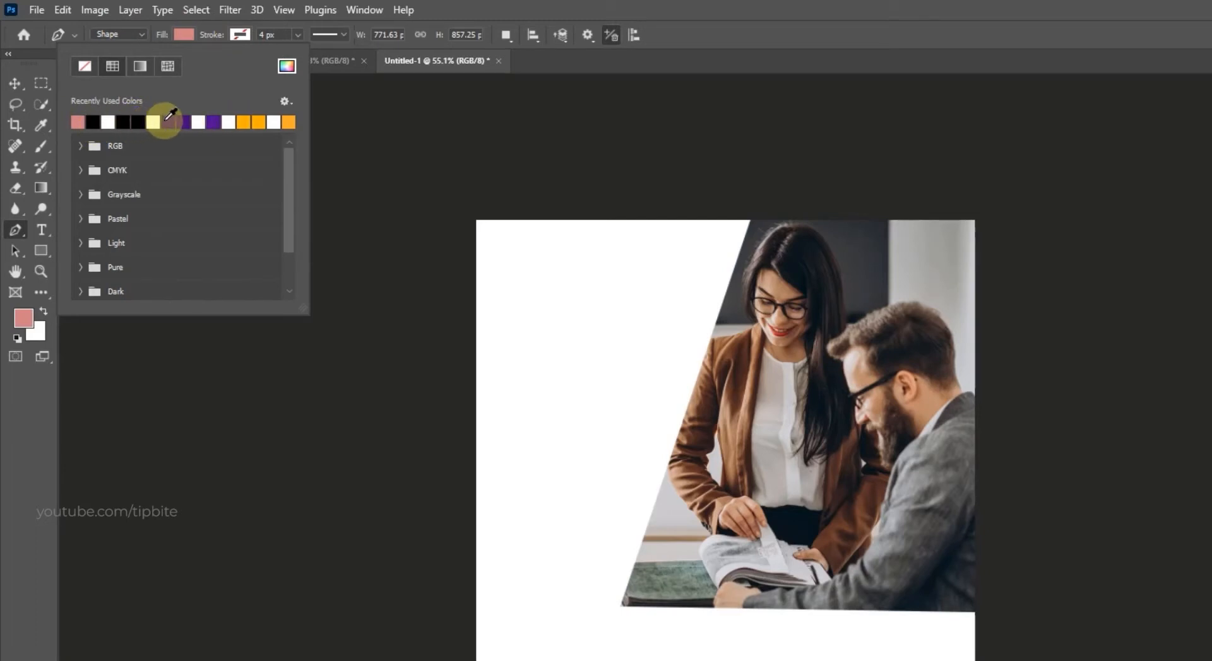
left_click(239, 34)
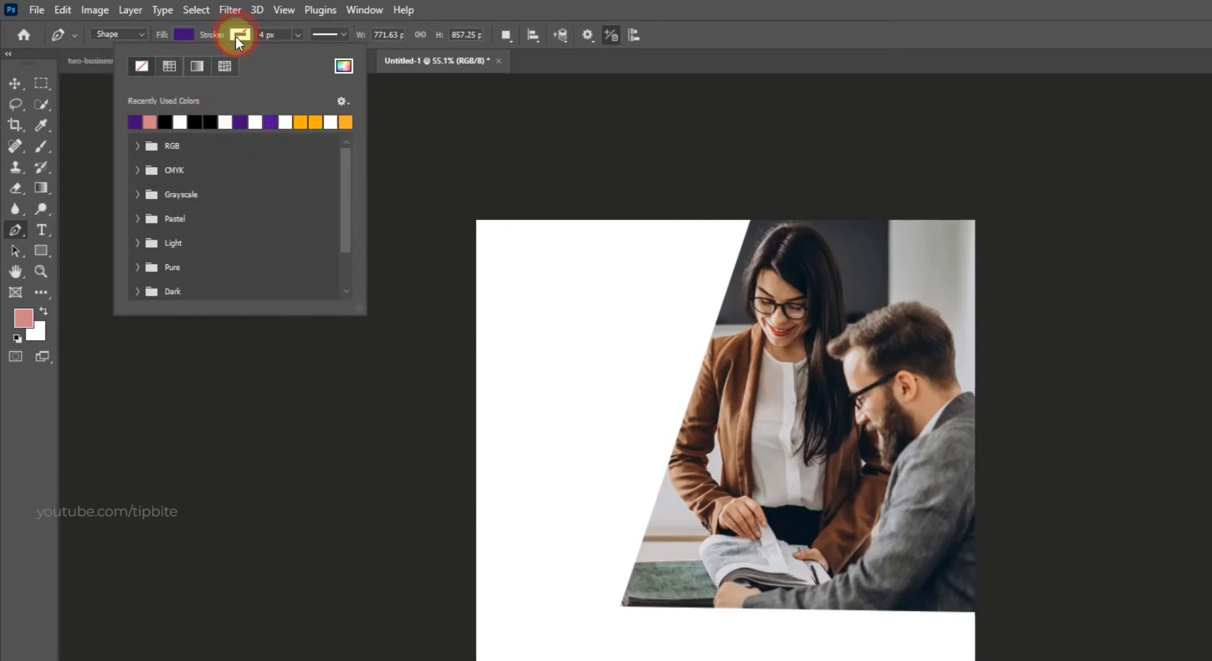
left_click(142, 66)
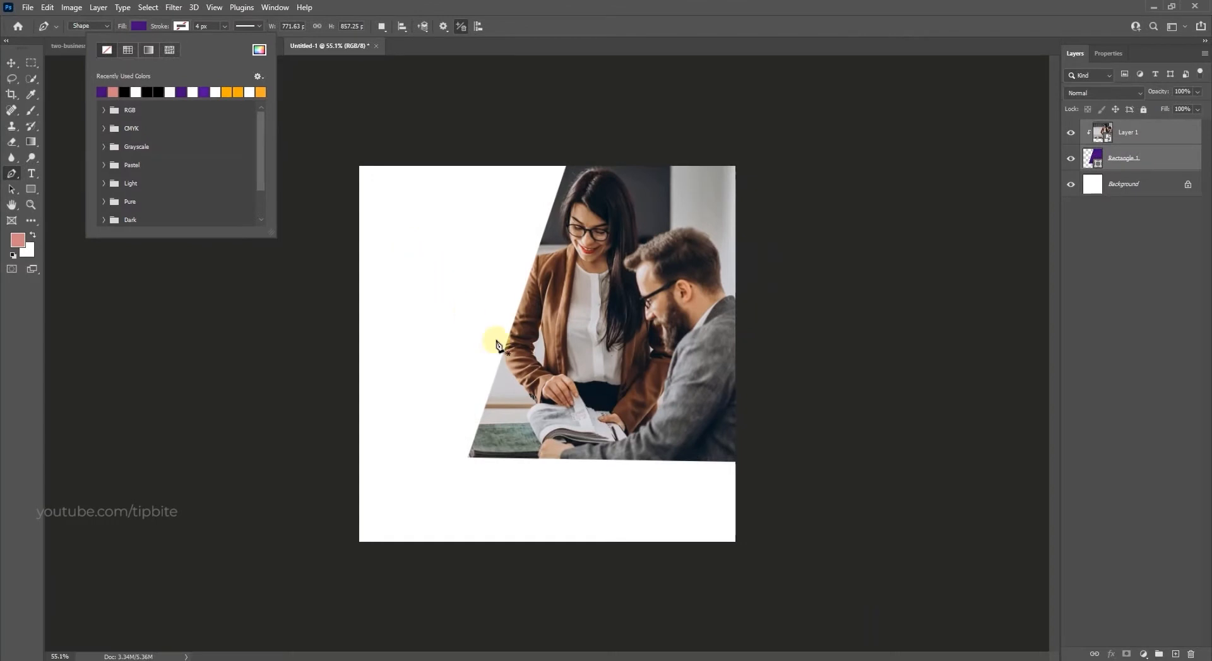
Draw a four-sided slanted shape about 640 x 567 px from the canvas's left edge onto the photo's slanted edge.
left_click(360, 278)
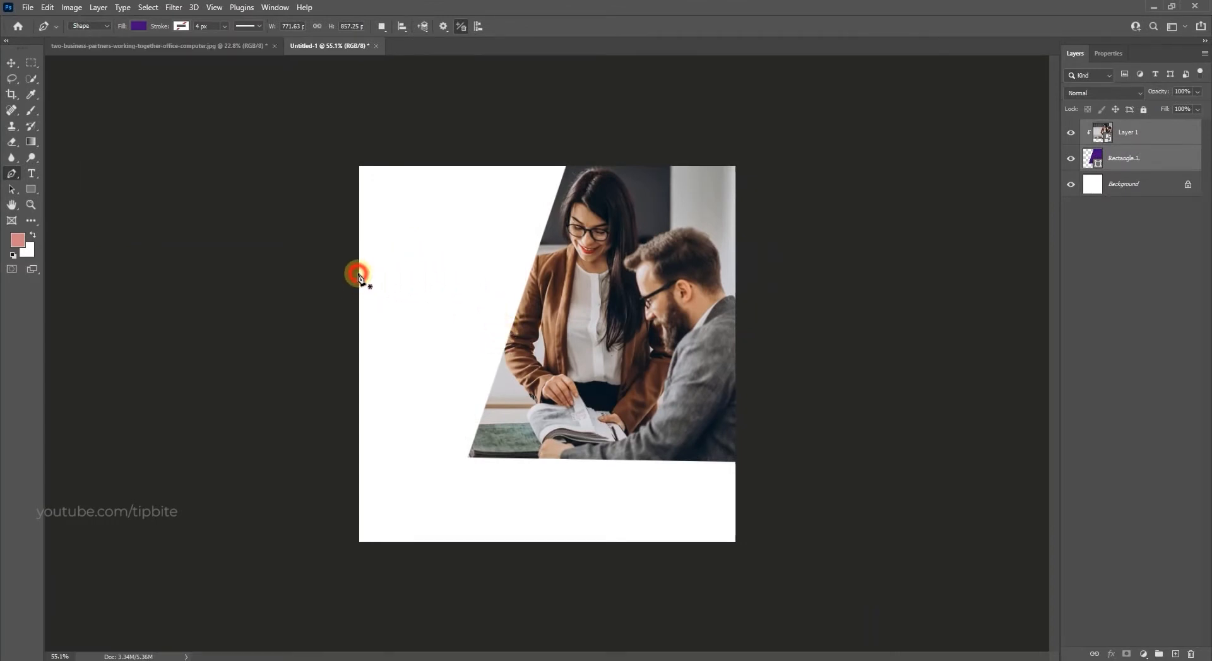
left_click(358, 273)
left_click(553, 288, "shift")
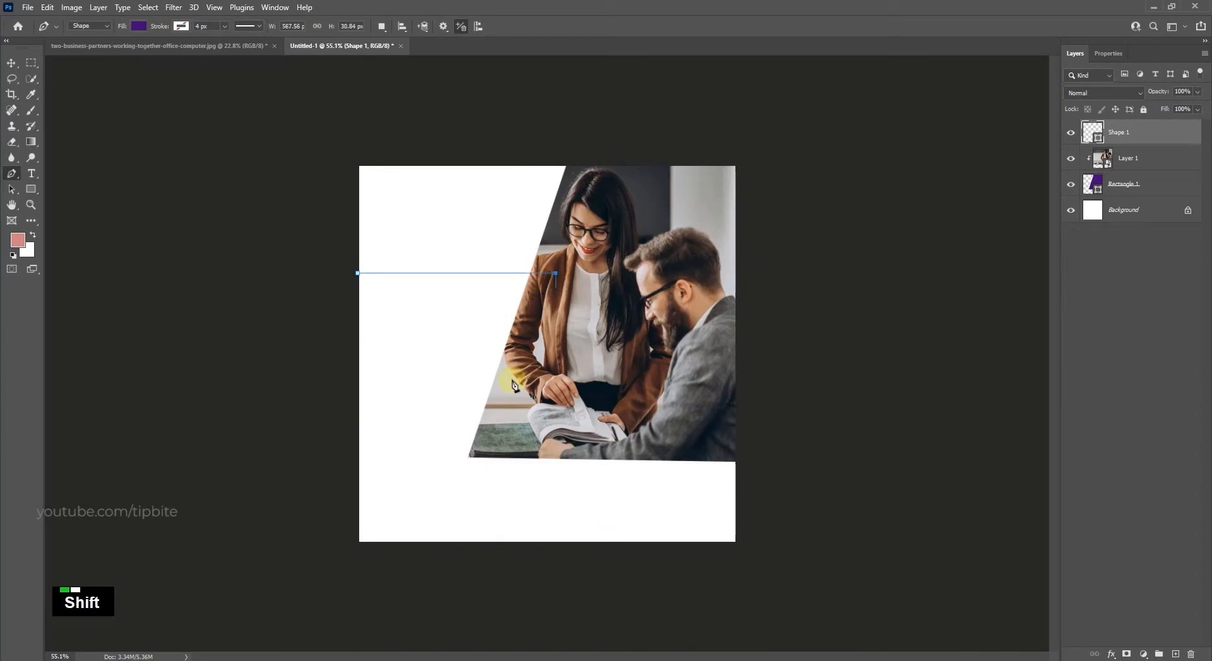
left_click(488, 470)
left_click(333, 470, "shift")
left_click(357, 273)
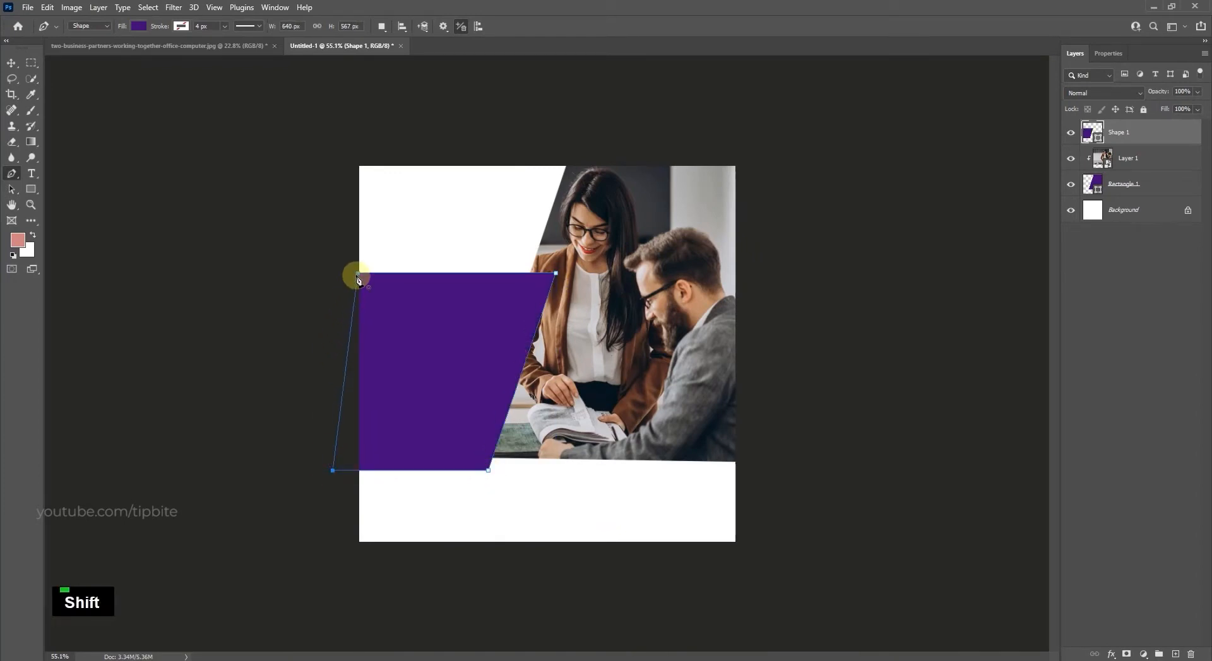
Enlarge the purple Shape 1 to about 109% and position it against the photo's slanted edge.
left_click(12, 63)
left_click_drag(460, 365, 471, 395)
key("ctrl+t")
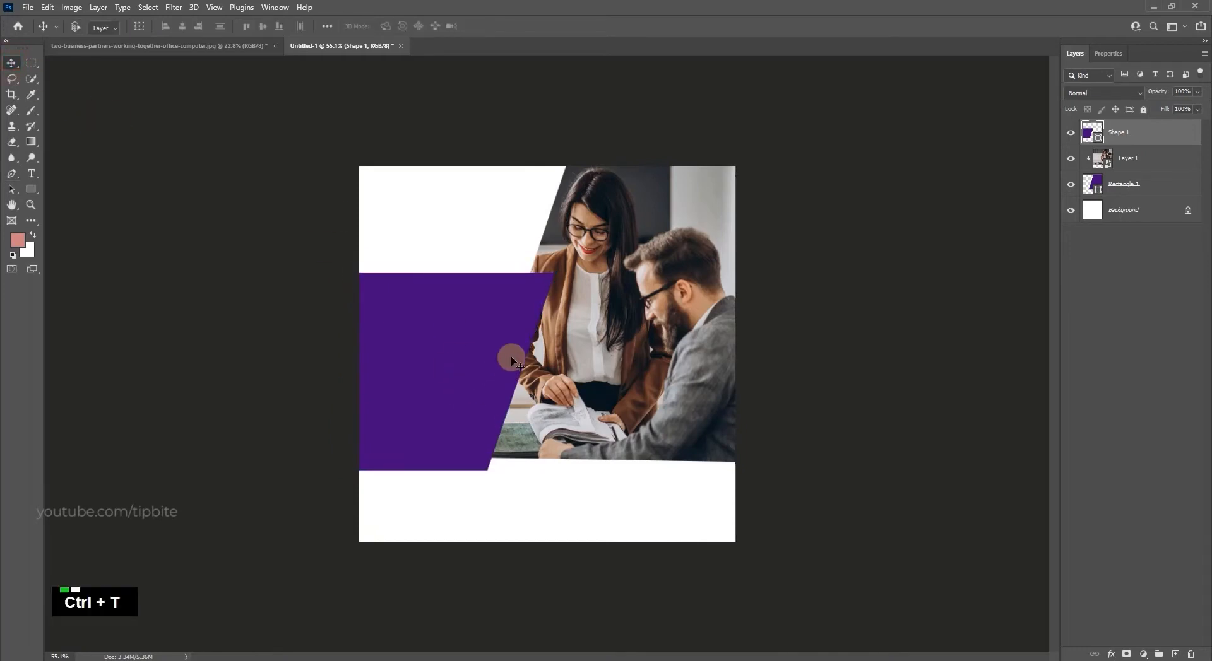
left_click_drag(554, 272, 565, 264)
left_click_drag(512, 348, 514, 340)
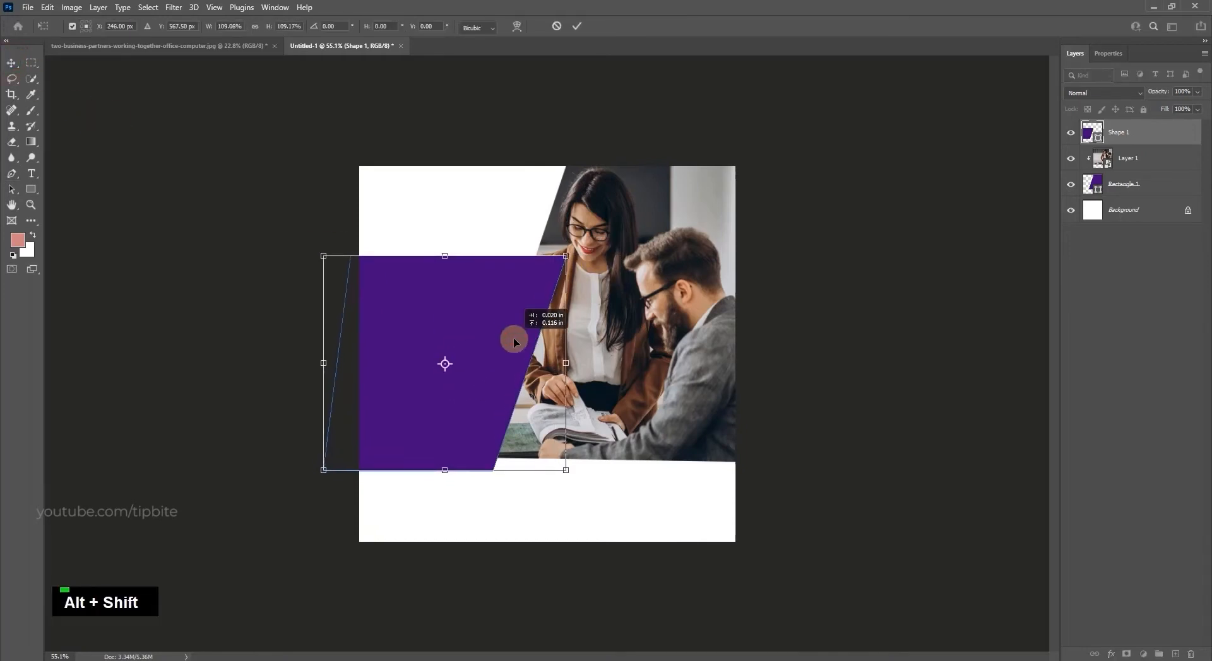
double_click(509, 339)
Change Shape 1's fill to the near-black blue #010d14, sampled from the woman's hair in the photo.
key("a")
left_click(485, 324)
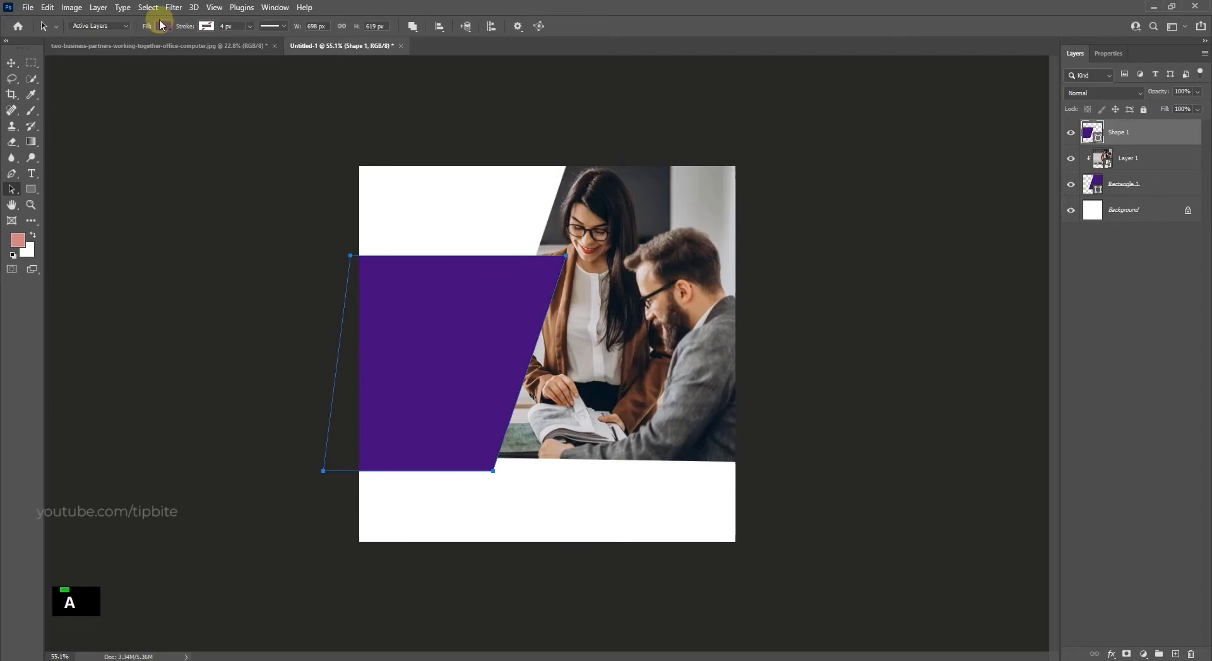
left_click(163, 26)
left_click(241, 50)
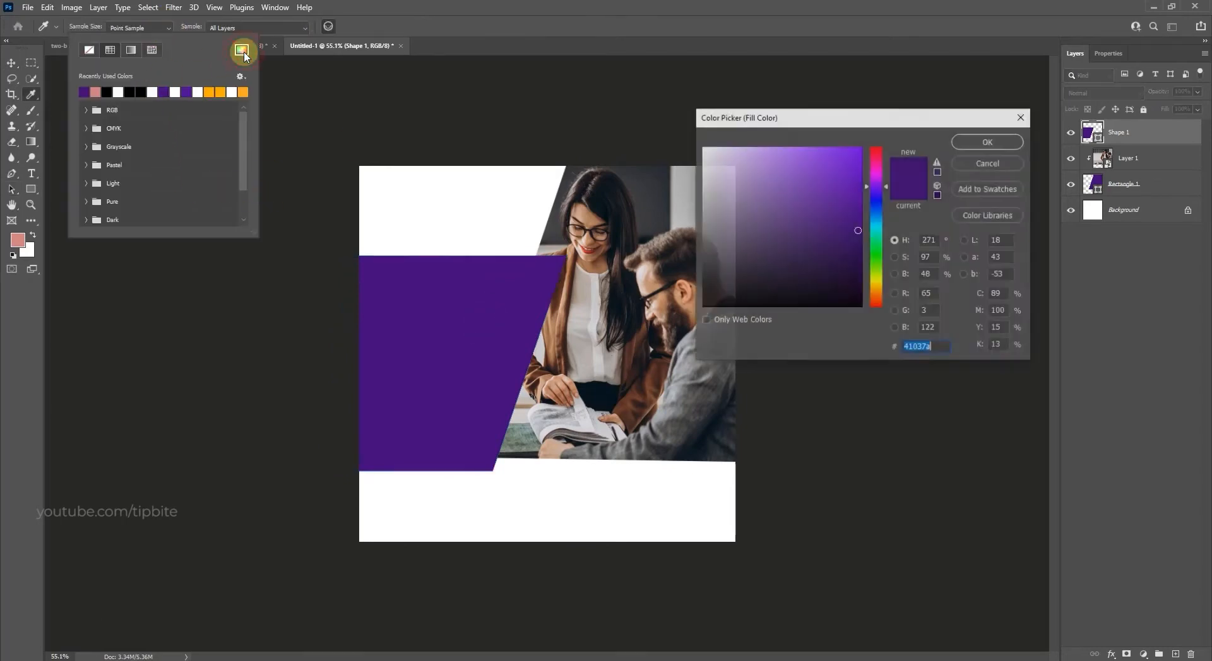
left_click_drag(856, 232, 824, 273)
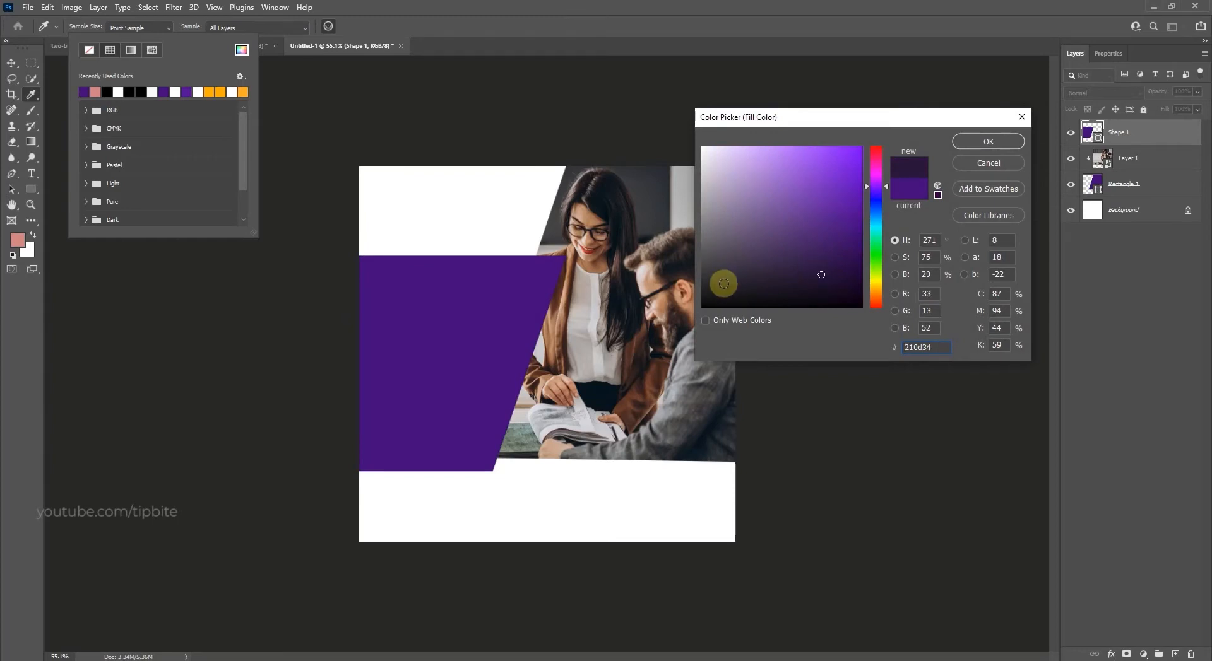
left_click(618, 284)
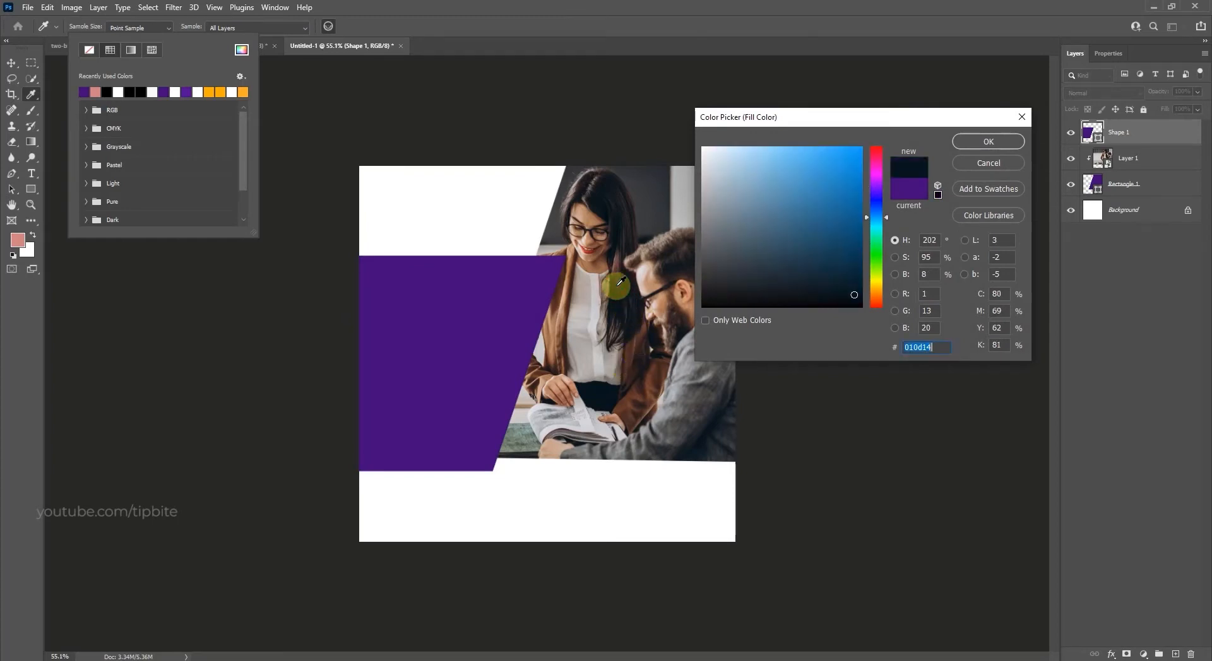
left_click(1003, 142)
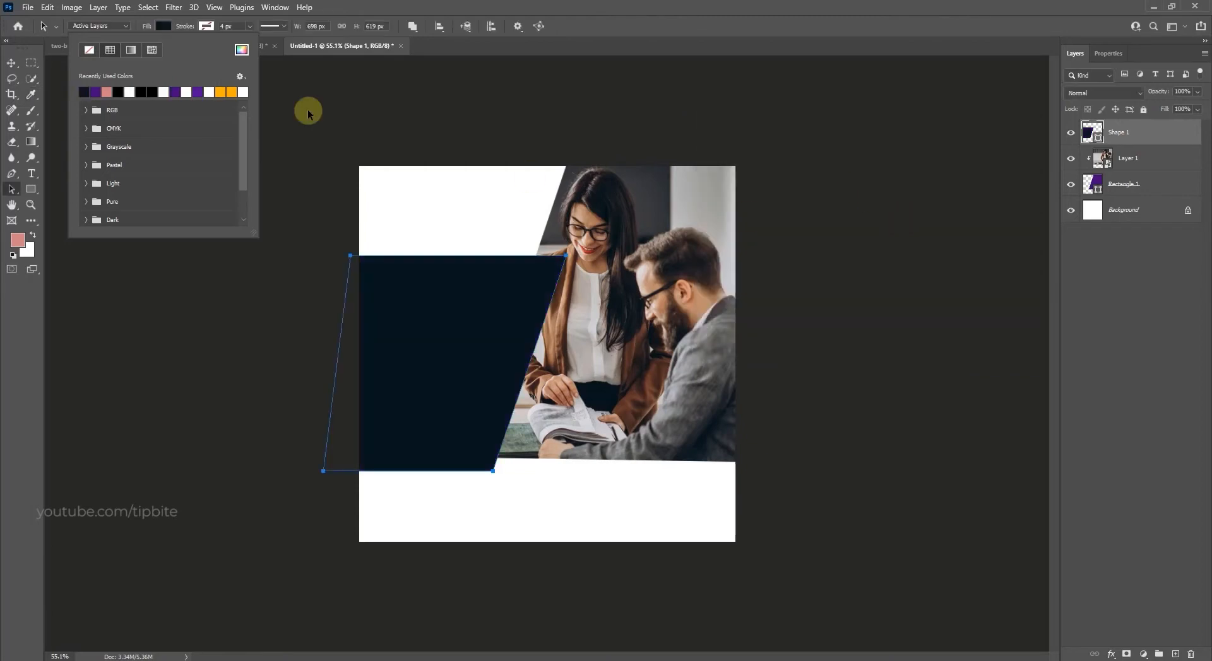
Shift Shape 1, the clipped photo and its slanted Rectangle 1 shape slightly to the right.
left_click(11, 62)
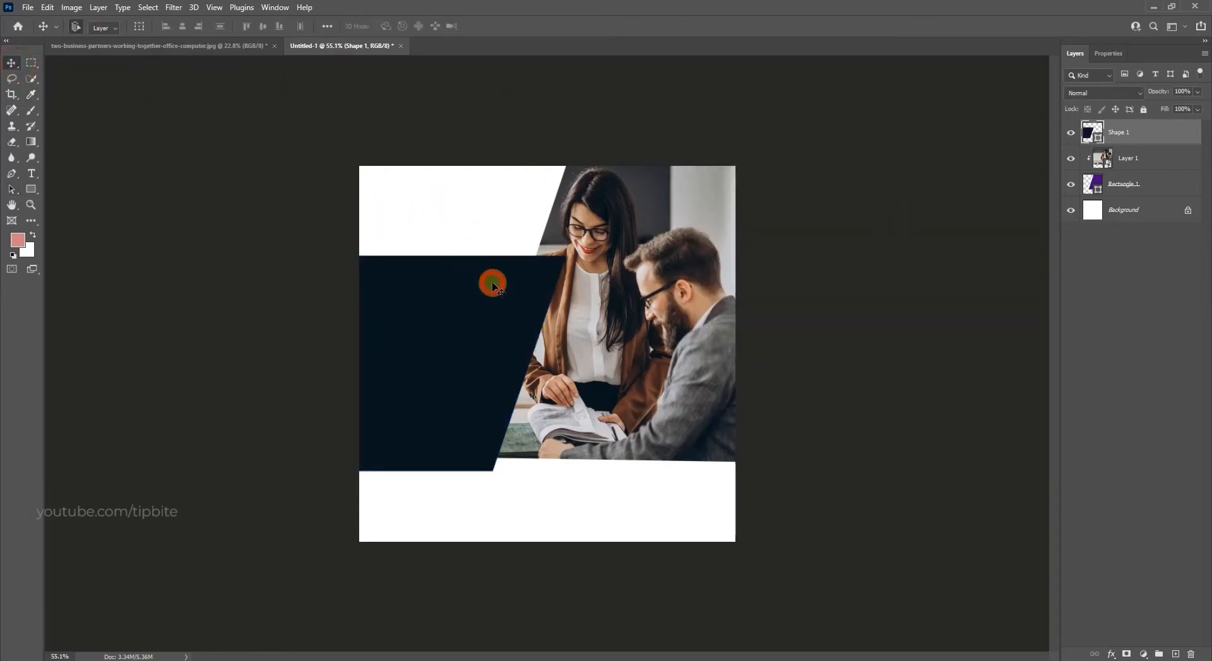
key("ctrl+plus")
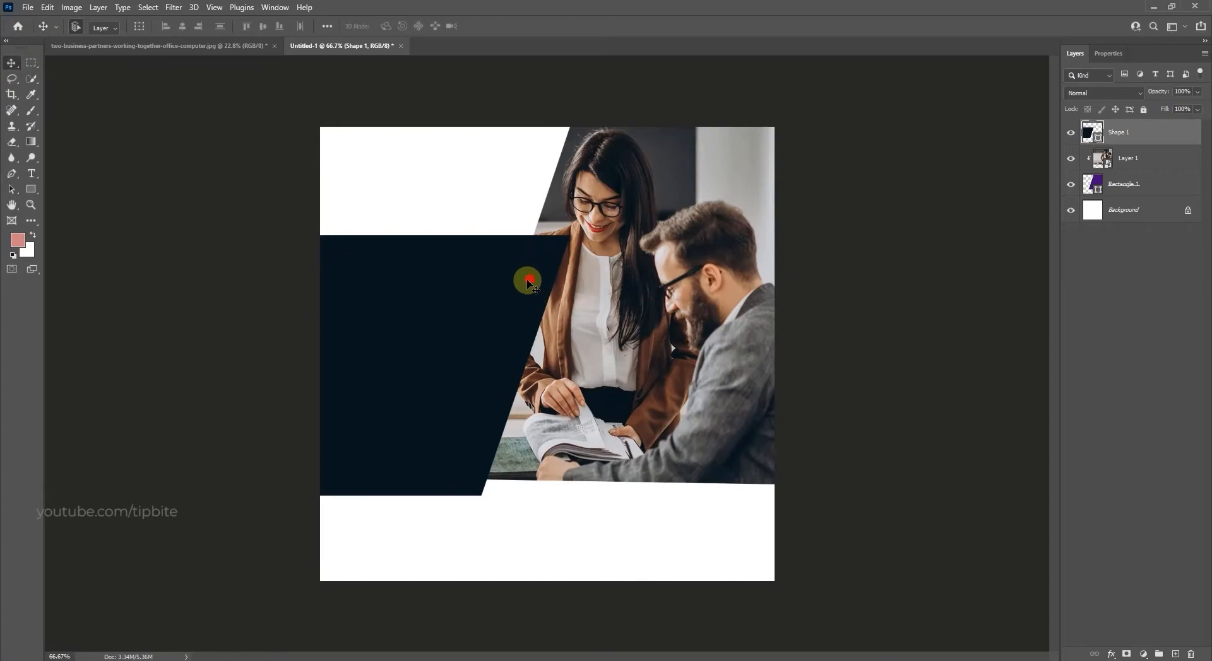
left_click_drag(528, 279, 531, 281)
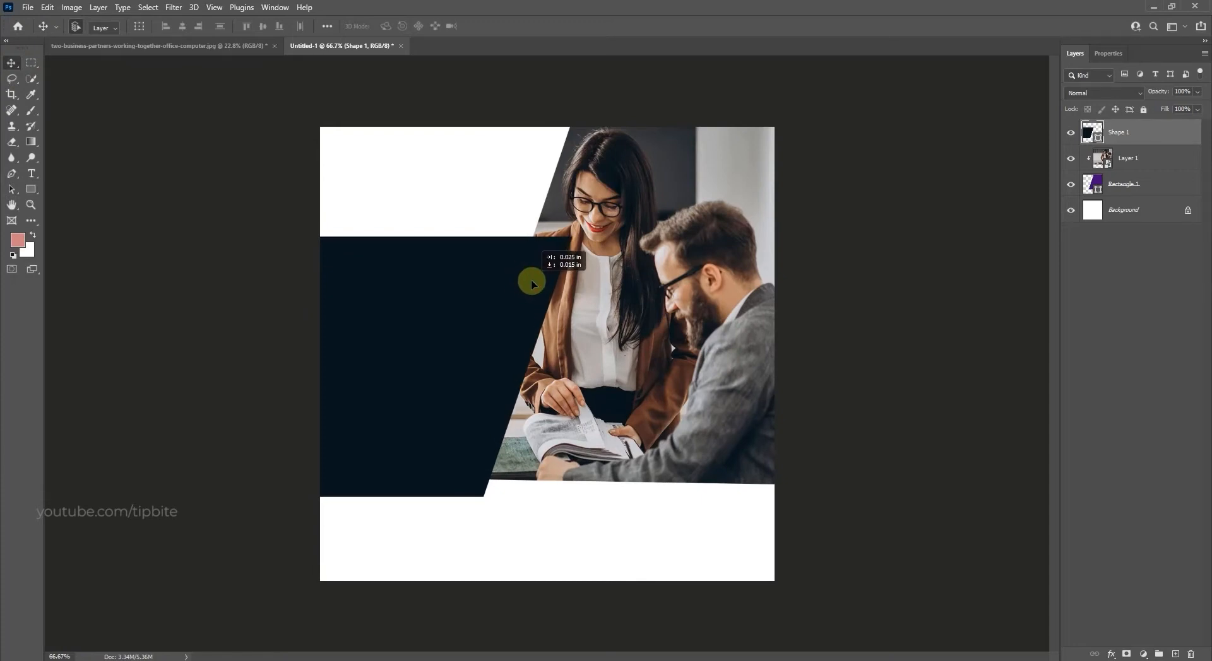
mouse_move(444, 95)
left_mouse_down()
mouse_move(690, 325)
mouse_move(660, 328)
left_mouse_up()
left_click(516, 218)
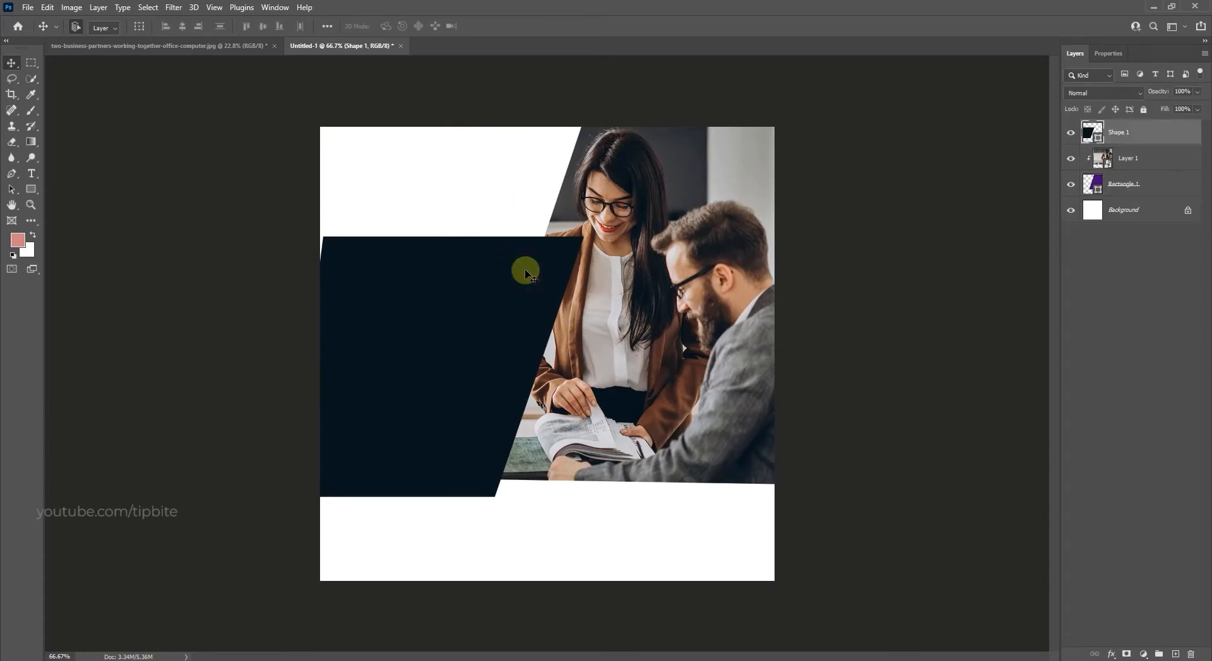
Stretch Shape 1 leftward to a width of about 712 px so it covers the canvas's left edge.
key("ctrl+t")
left_click_drag(292, 366, 287, 366)
double_click(425, 341)
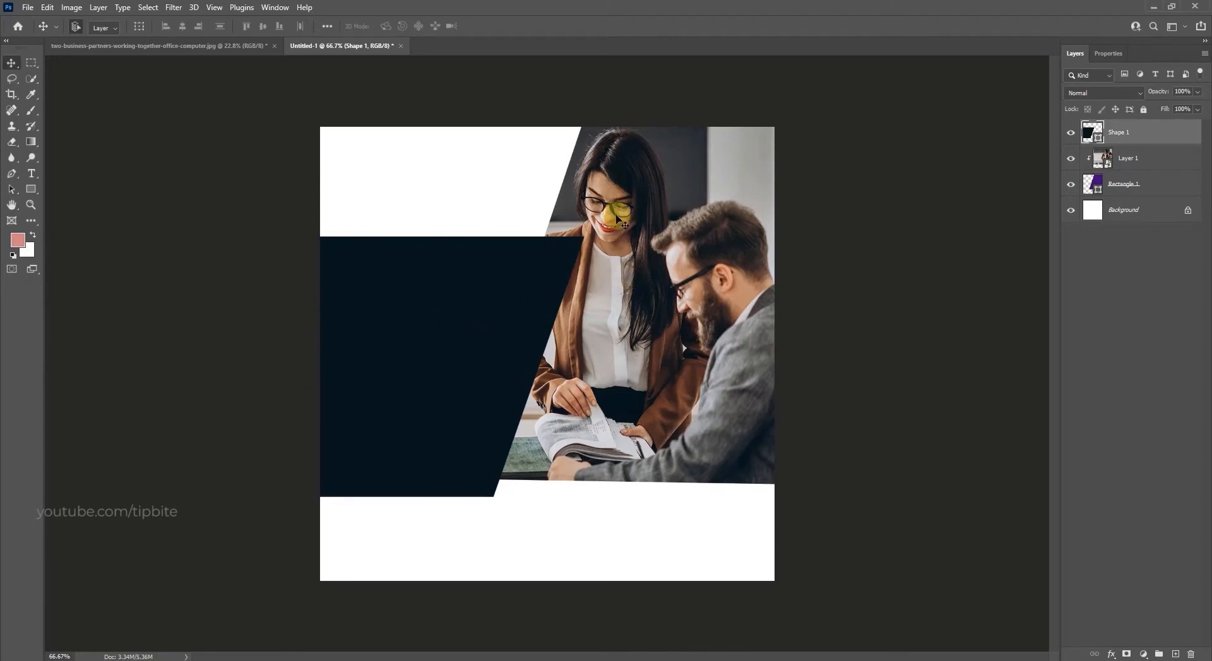
left_click_drag(531, 287, 529, 286)
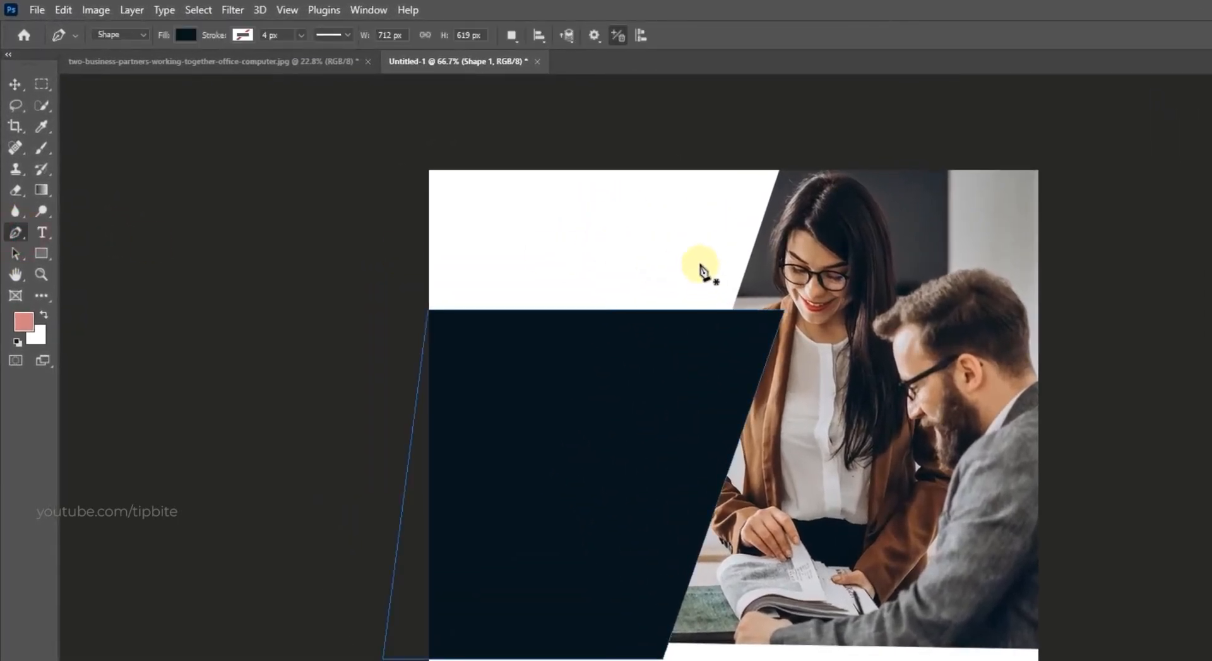
Draw a dark triangle about 135 x 216 px with the Pen tool at Shape 1's upper-right corner, rising above its top edge.
left_click(726, 238)
scroll(786, 319, "up", 3)
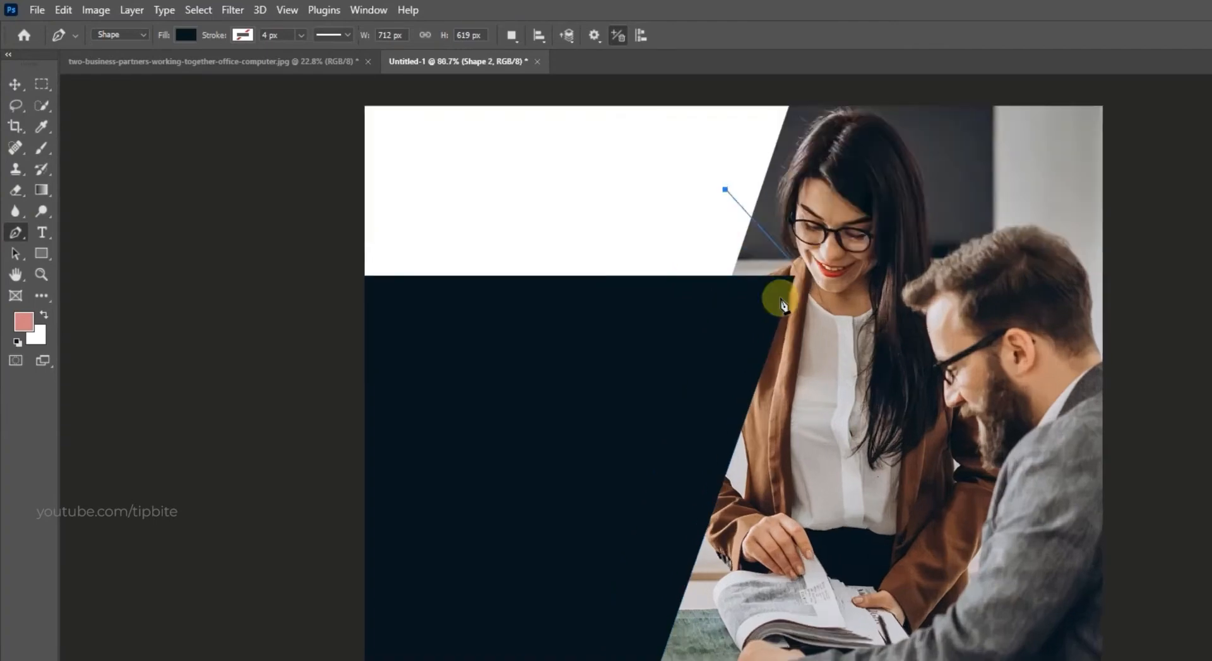
scroll(812, 266, "up", 1)
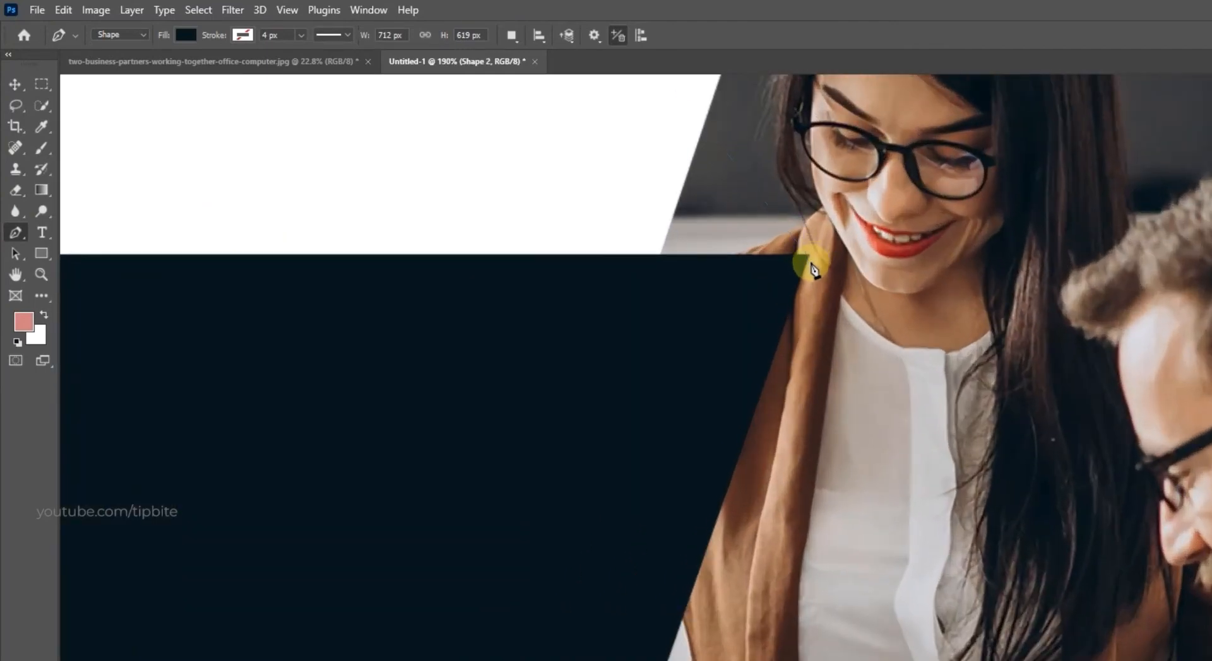
scroll(811, 265, "down", 3)
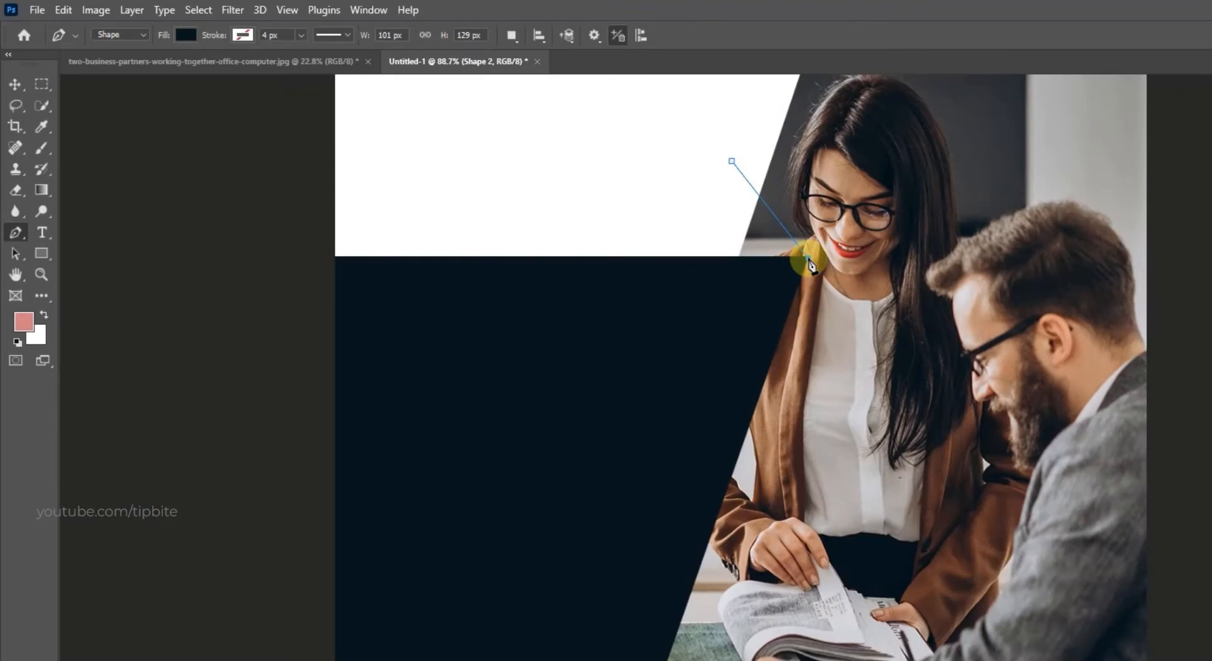
left_click_drag(808, 259, 707, 322)
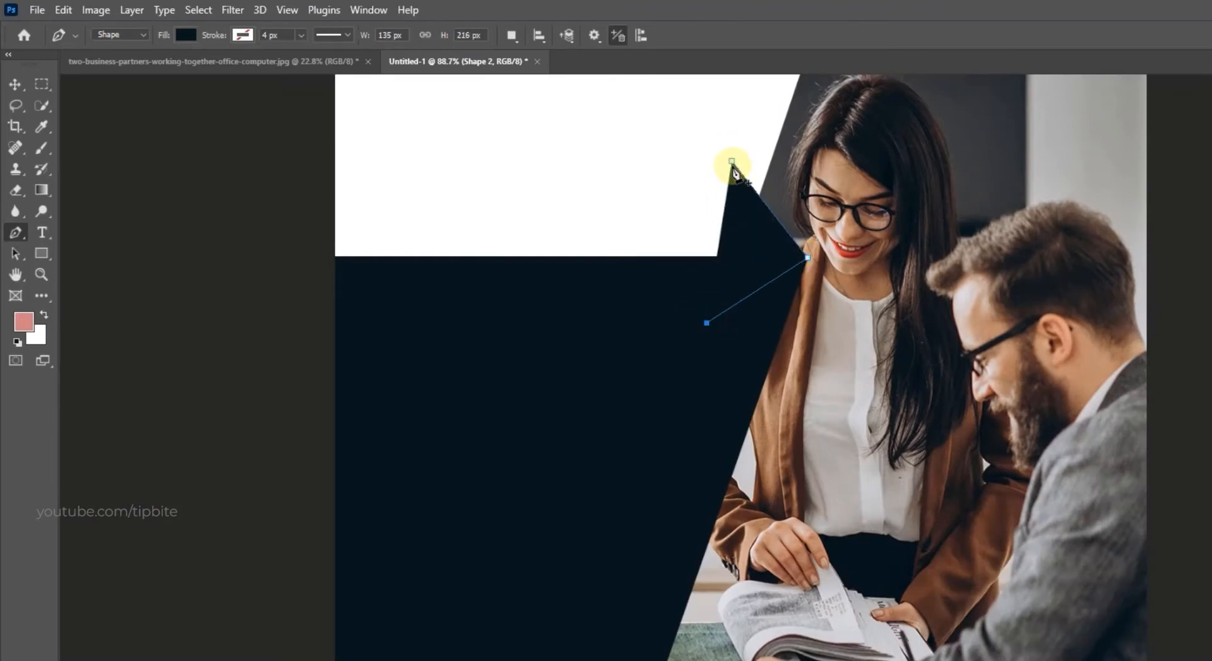
left_click(732, 163)
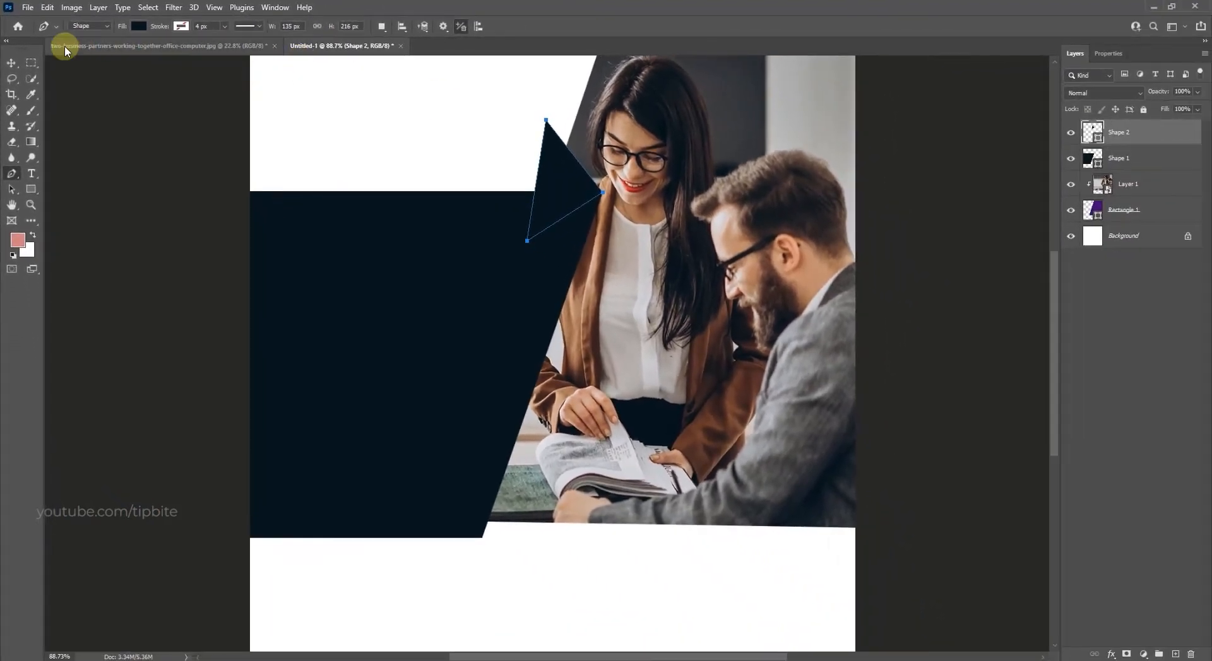
Resize the dark triangle to about 144 x 182 px and fit it against Shape 1's upper-right corner.
left_click(12, 63)
key("ctrl+t")
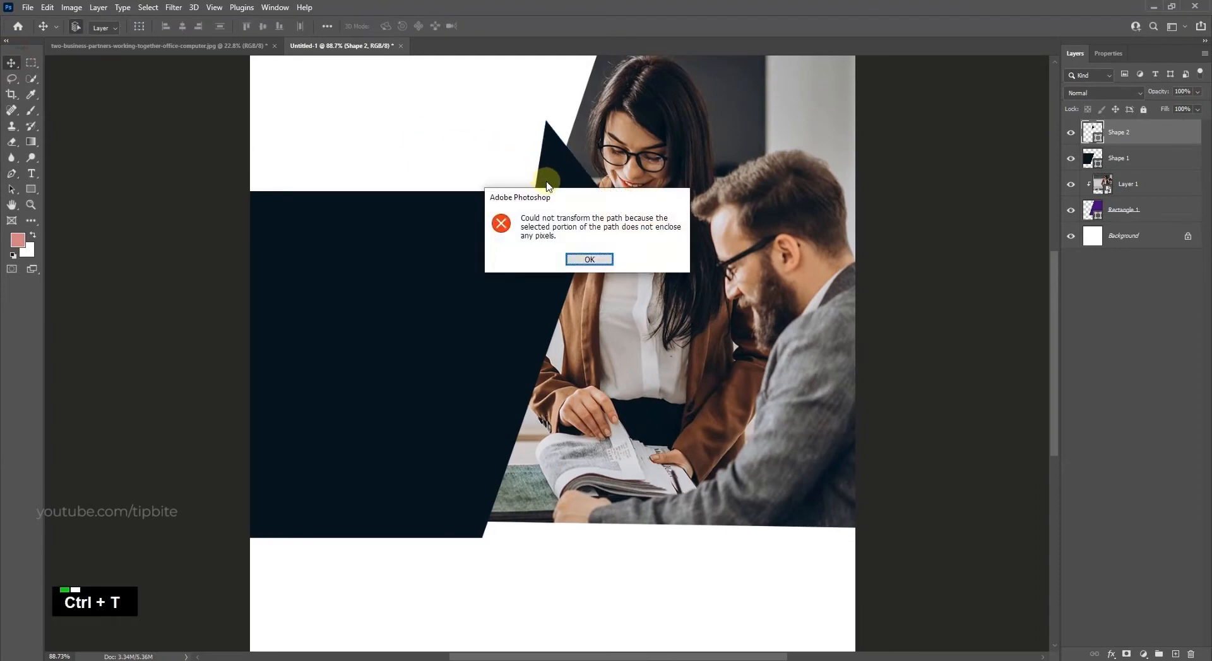
left_click(590, 259)
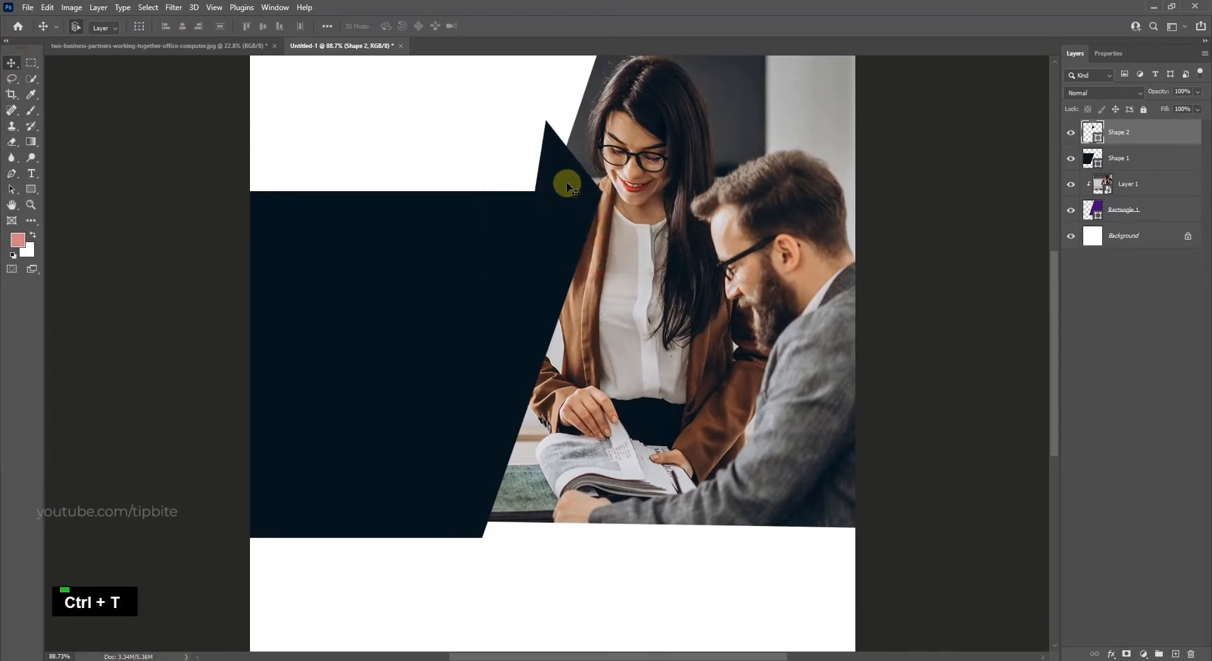
key("ctrl+t")
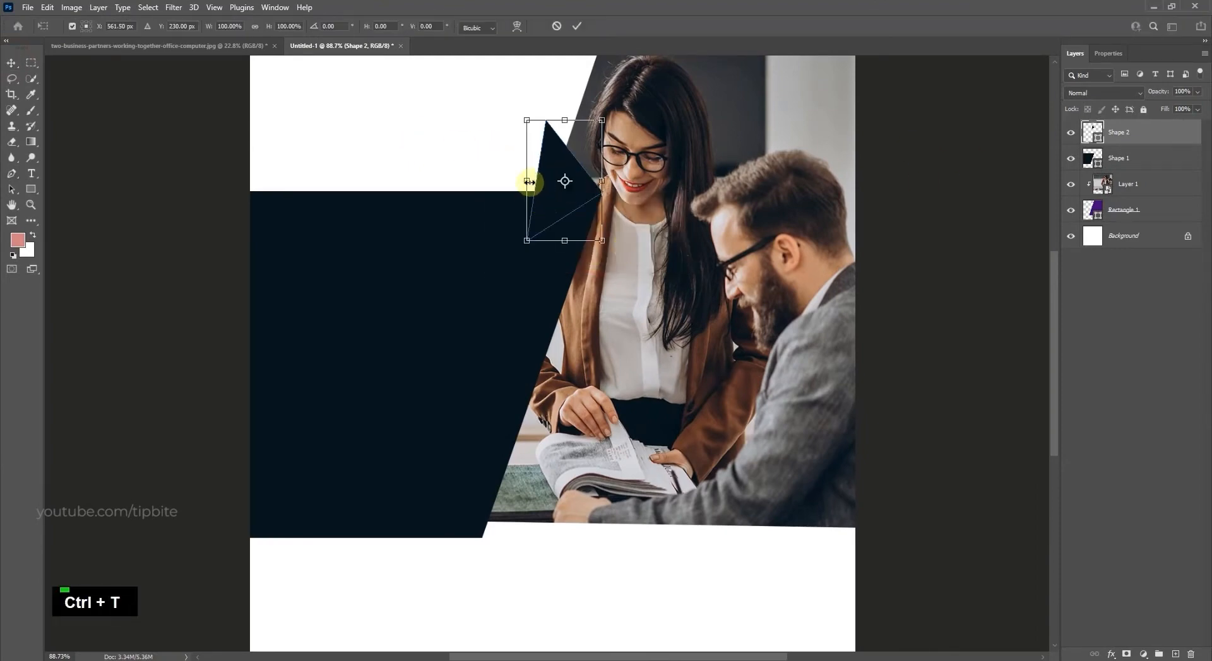
mouse_move(529, 182)
left_mouse_down()
mouse_move(512, 185)
mouse_move(523, 184)
left_mouse_up()
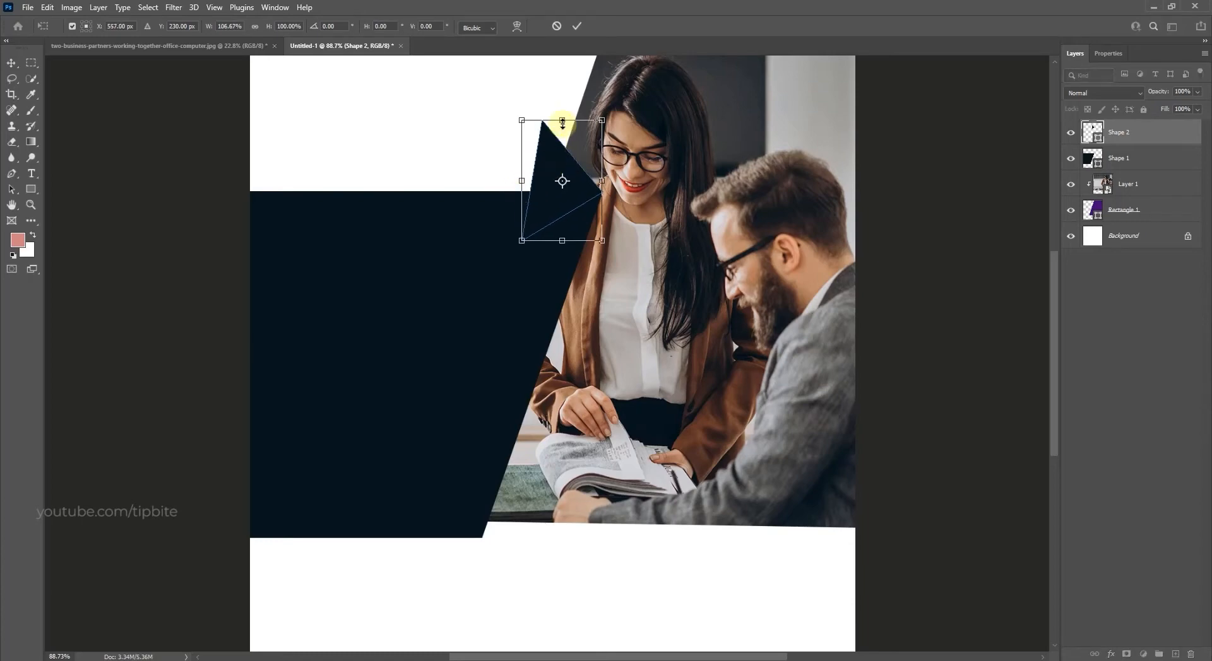
left_click_drag(562, 120, 564, 139)
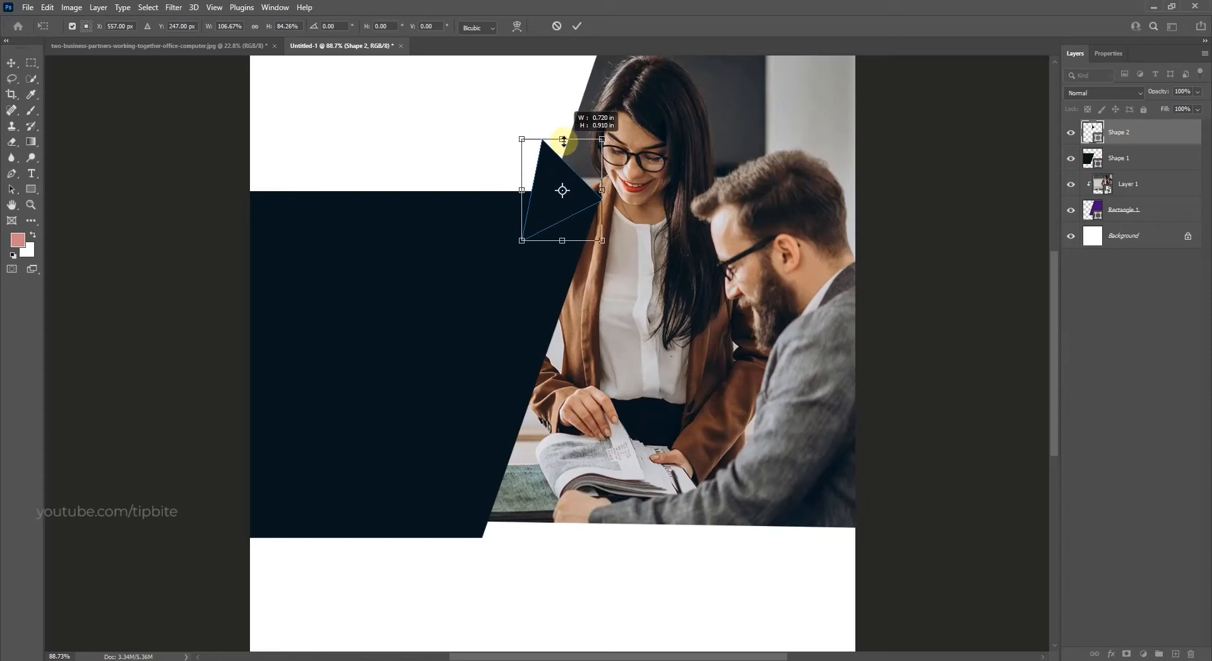
double_click(562, 181)
scroll(571, 177, "up", 11)
left_click_drag(585, 214, 589, 195)
scroll(579, 184, "down", 5)
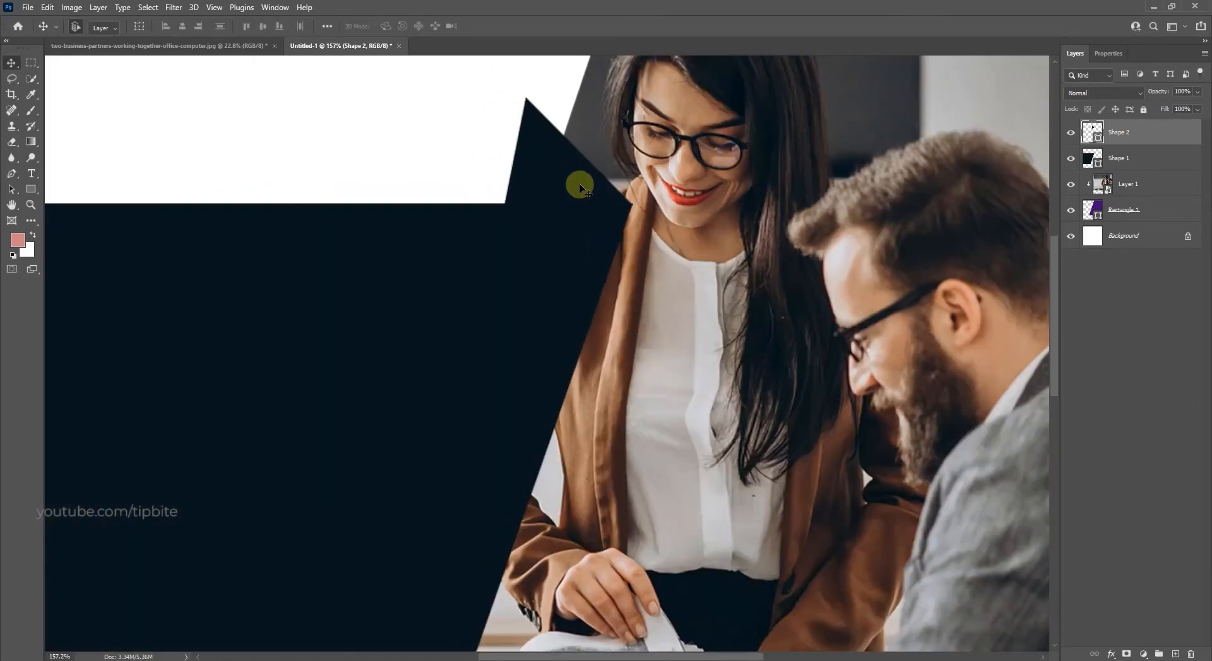
Fill the triangle with the recently used orange and move it one layer down, behind Shape 1.
left_click(573, 175)
key("a")
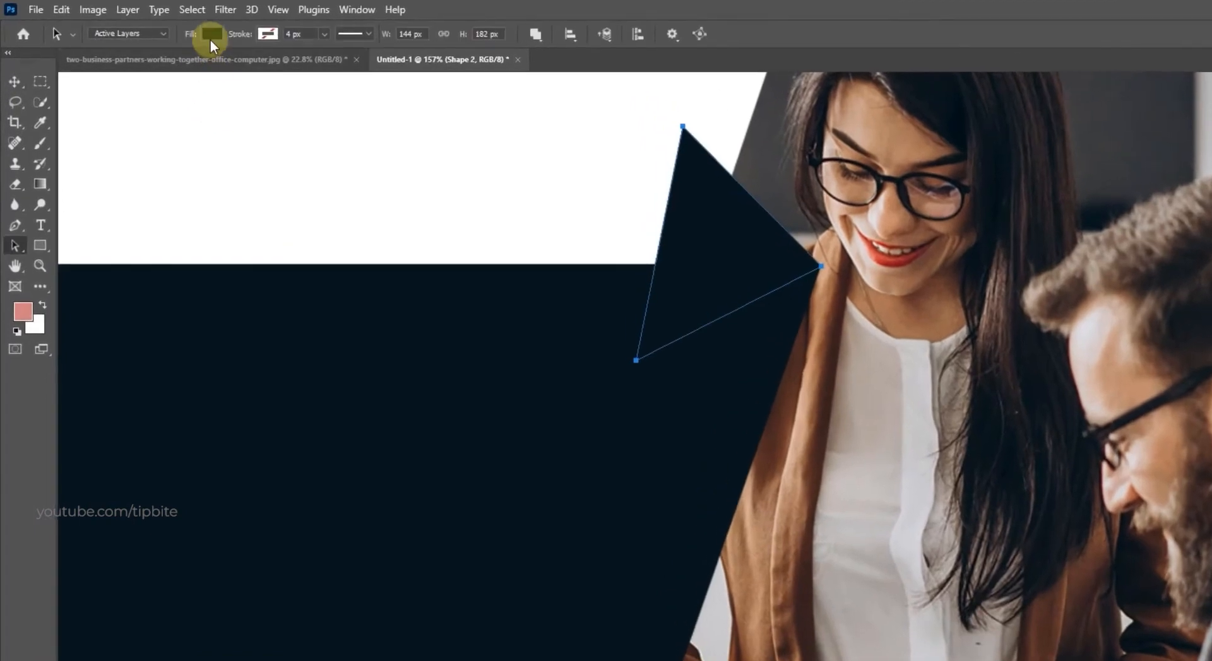
left_click(210, 36)
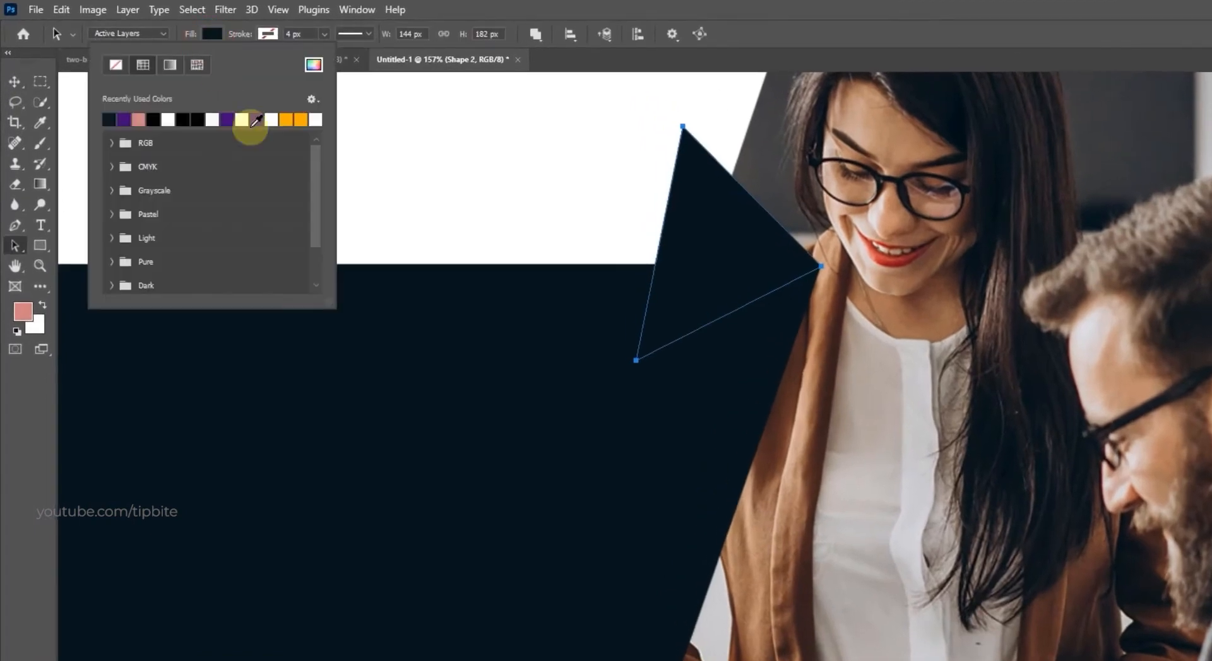
left_click(289, 119)
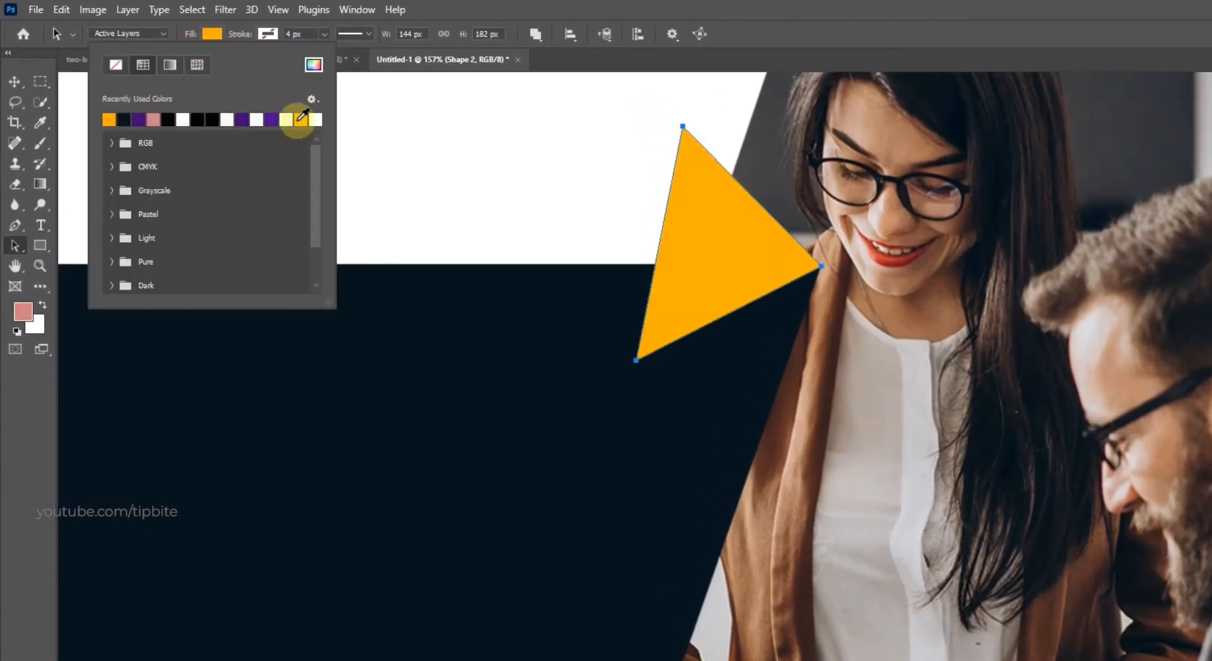
left_click(26, 77)
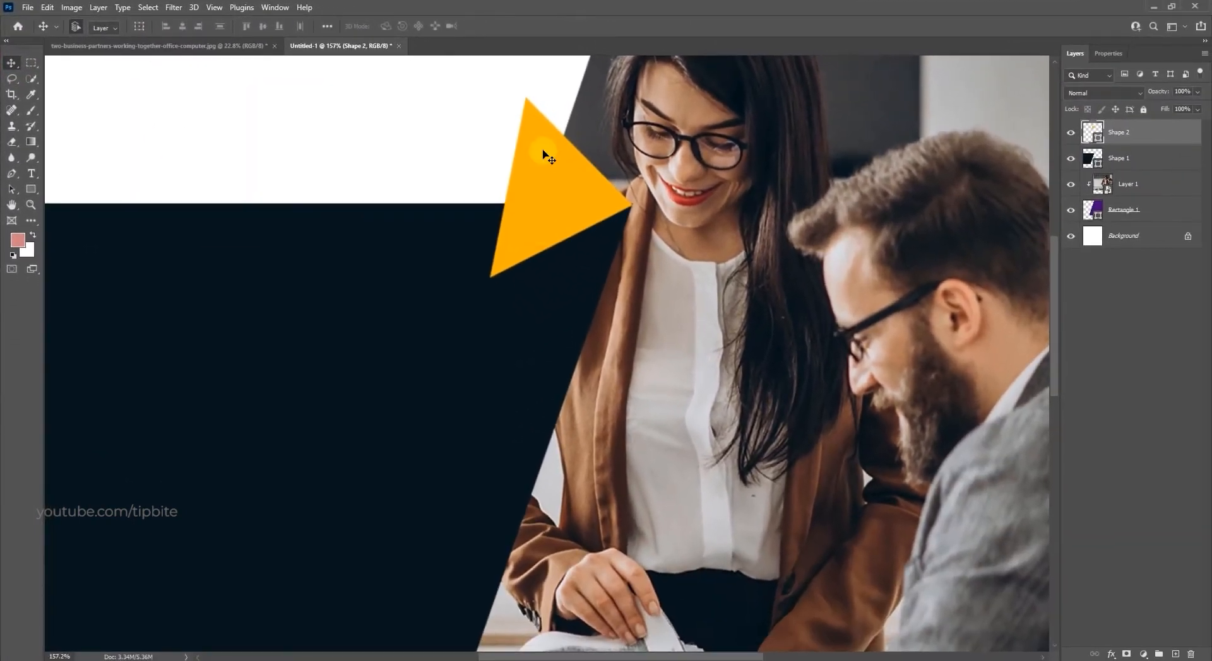
key("ctrl+bracketleft")
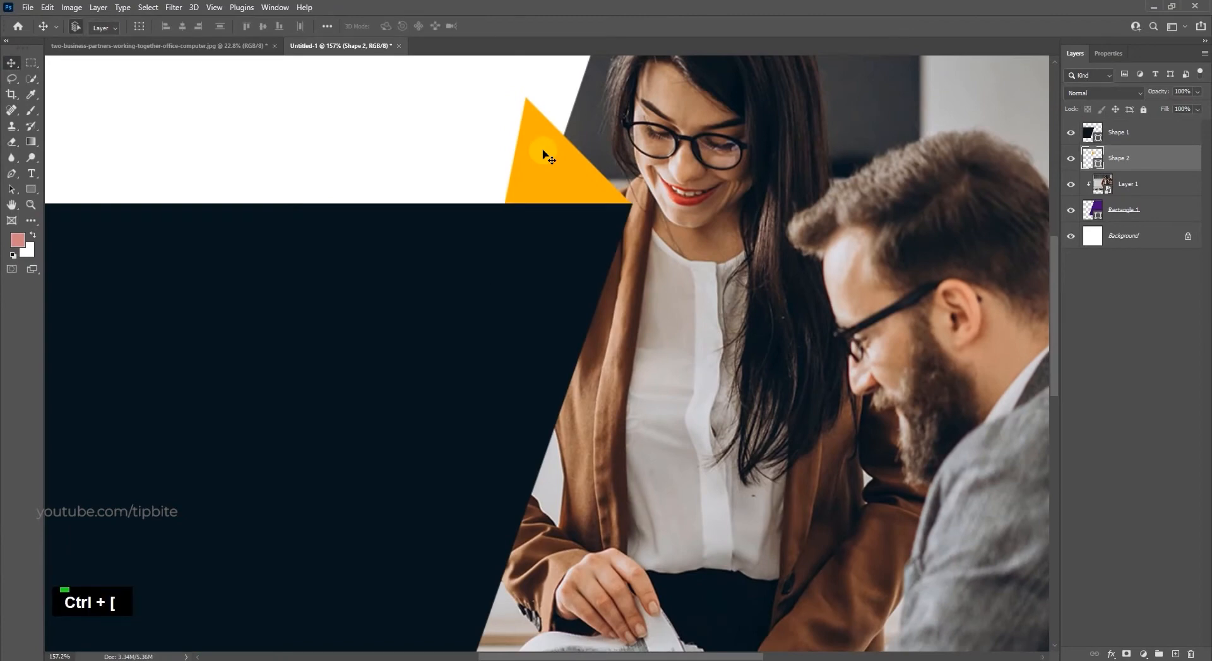
Draw a small triangle about 58 x 68 px with the Pen tool, starting at the orange triangle's peak and extending over the photo's slanted edge.
scroll(539, 186, "down", 5)
scroll(551, 189, "up", 8)
key("space")
left_click_drag(548, 147, 429, 282)
scroll(385, 255, "down", 1)
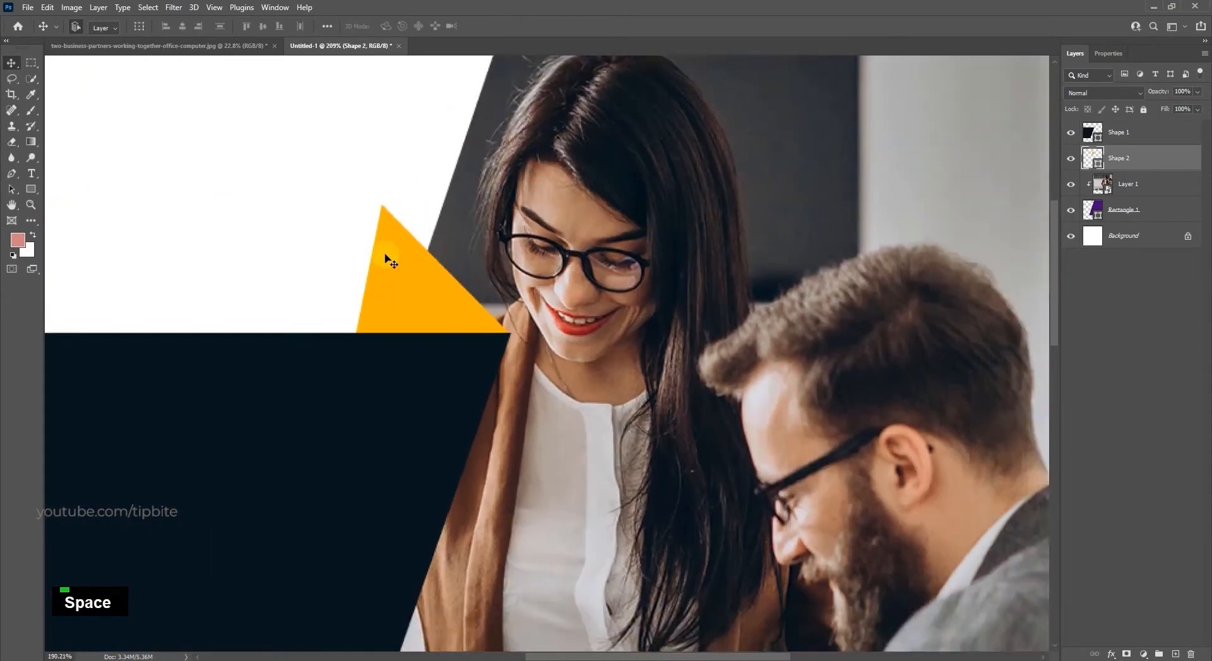
scroll(391, 261, "up", 4)
left_click_drag(398, 238, 338, 346)
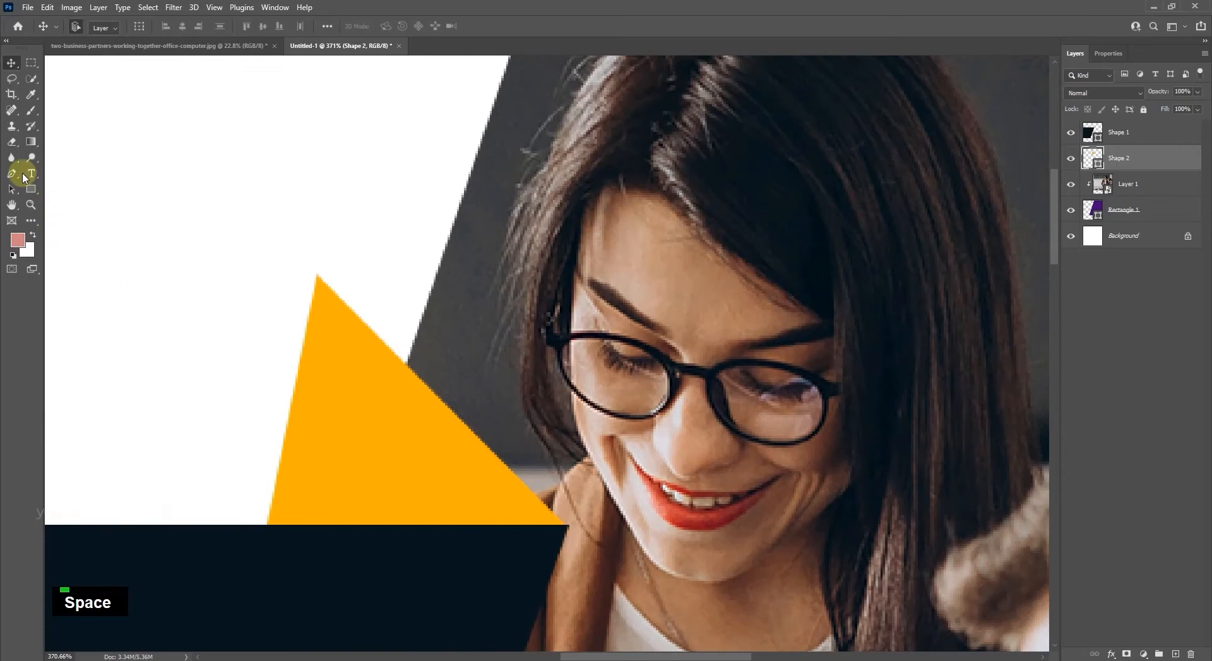
left_click(20, 174)
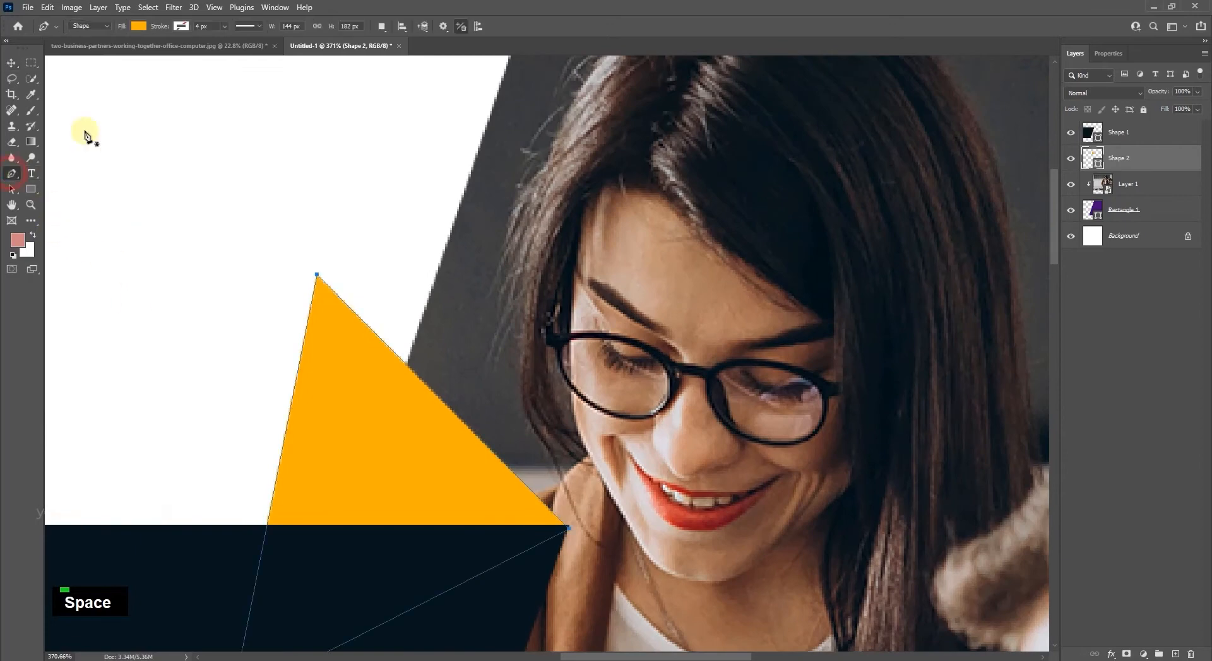
left_click(322, 272)
left_click(460, 296)
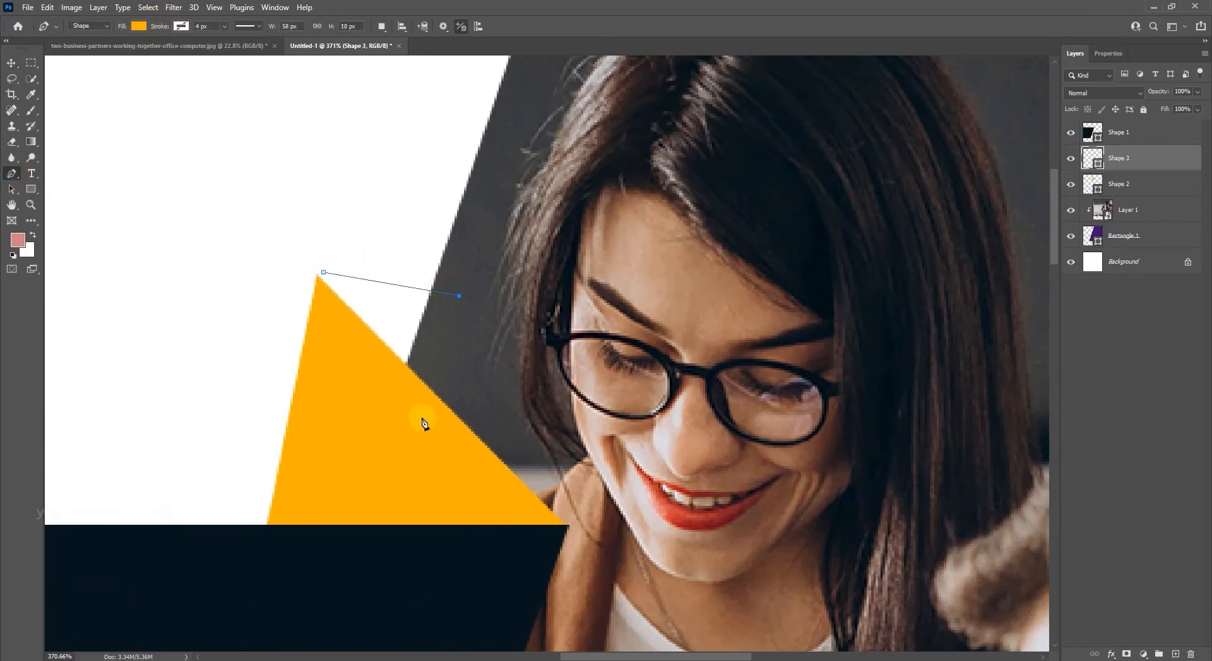
left_click(412, 430)
left_click(323, 274)
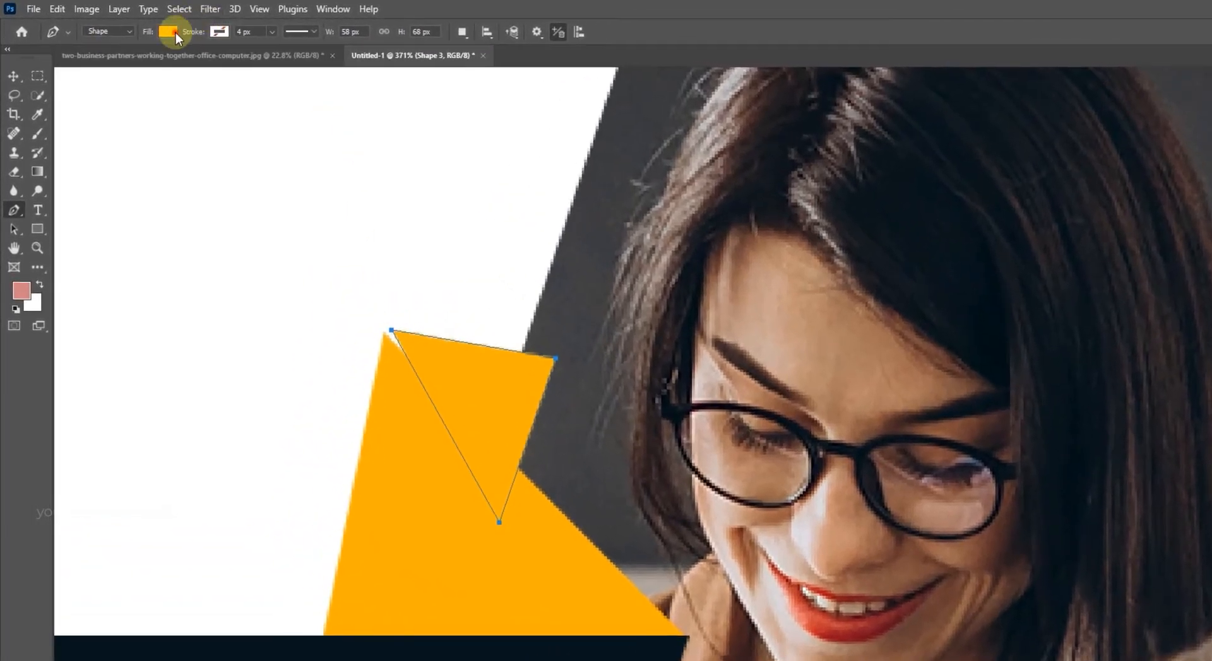
Change the small triangle's fill to the darker orange #b07e0a.
left_click(140, 26)
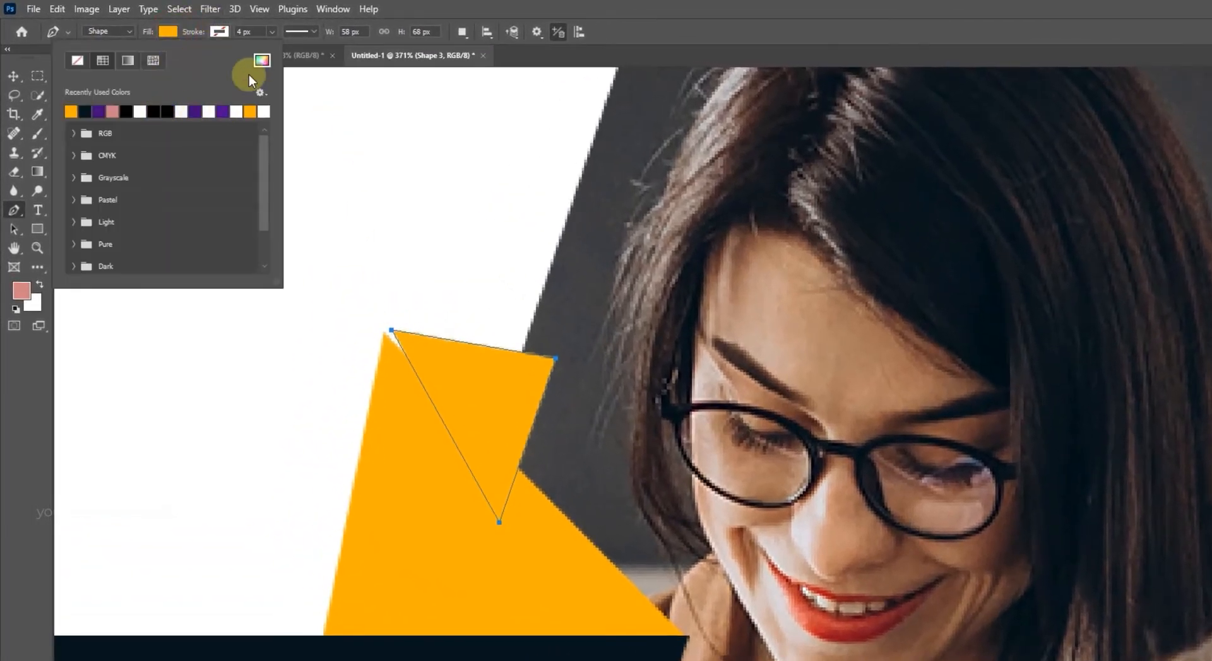
left_click(262, 60)
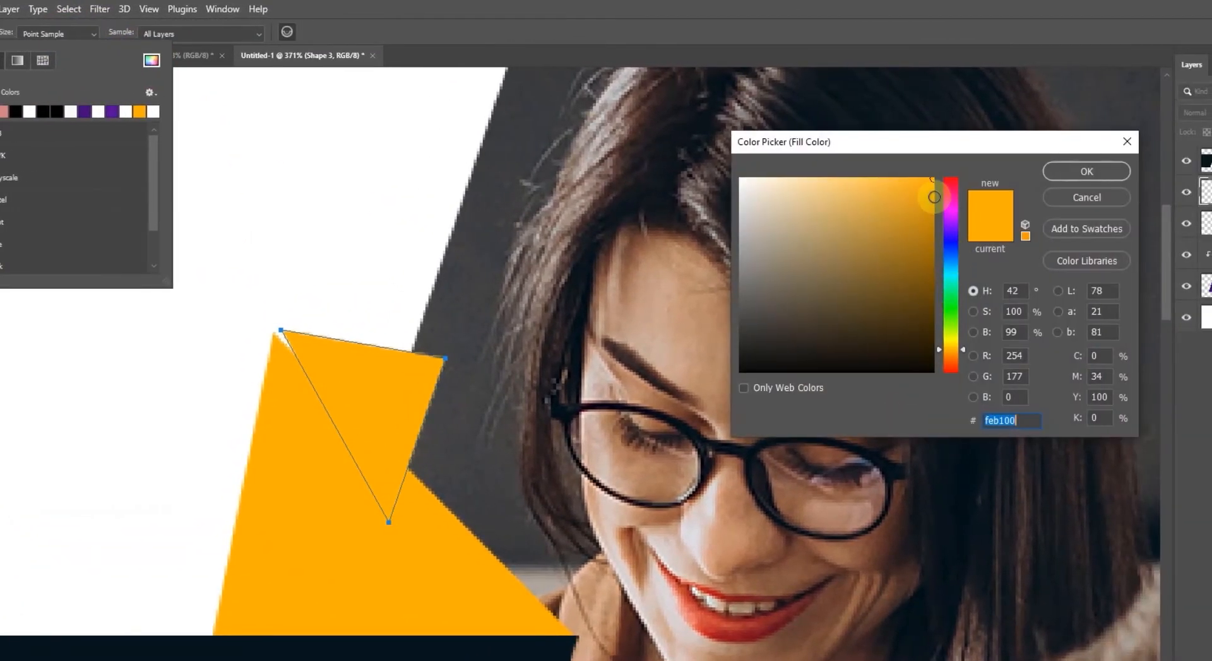
left_click_drag(931, 188, 923, 238)
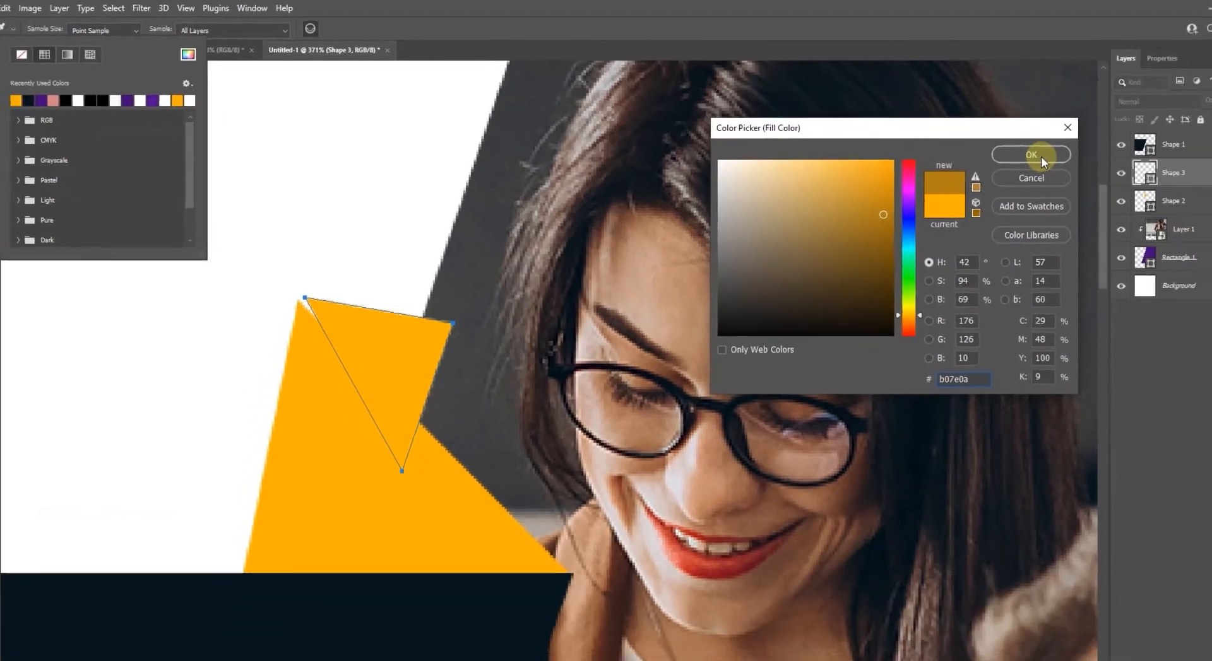
left_click(1086, 171)
Move the dark orange triangle onto the orange triangle's peak and send it behind the photo, just above the Background.
left_click(15, 64)
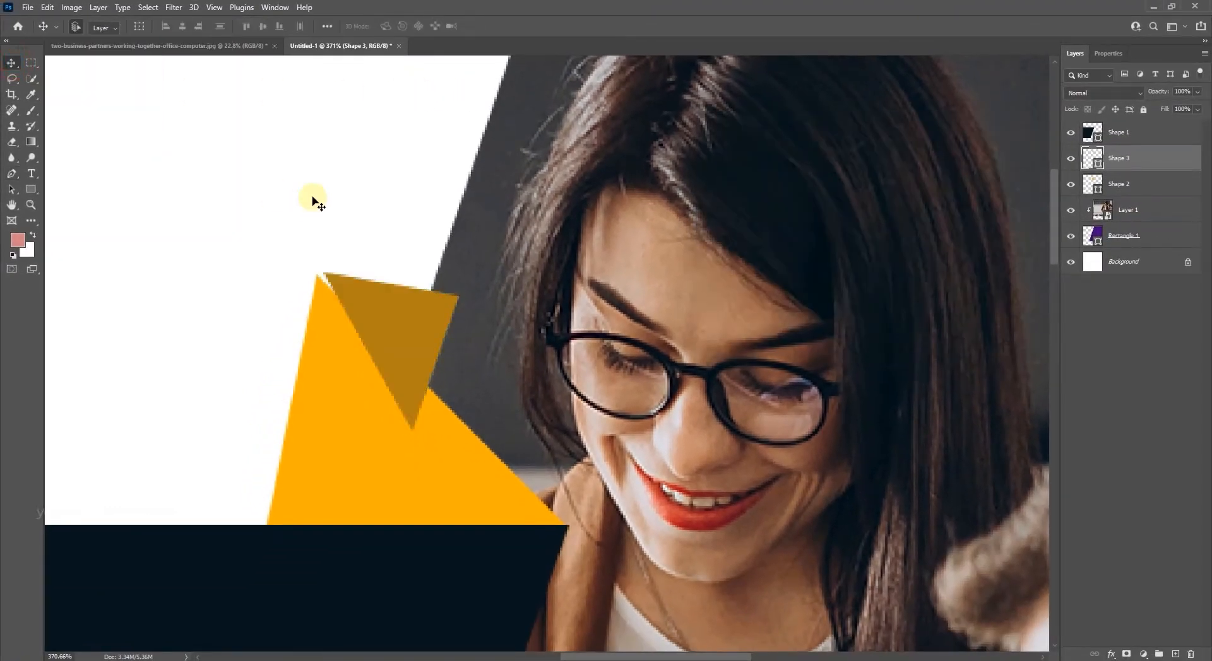
left_click_drag(382, 319, 365, 297)
scroll(375, 315, "up", 3)
scroll(378, 301, "down", 5)
scroll(413, 297, "down", 2)
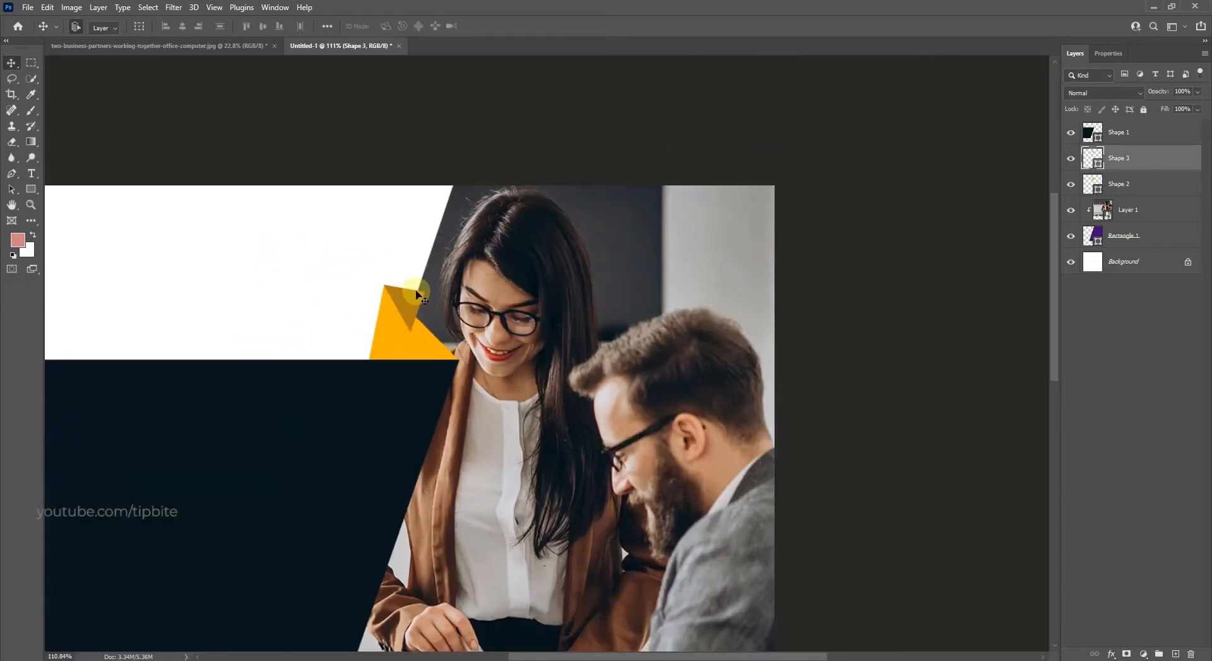
key("ctrl+shift+bracketleft")
scroll(473, 155, "down", 3)
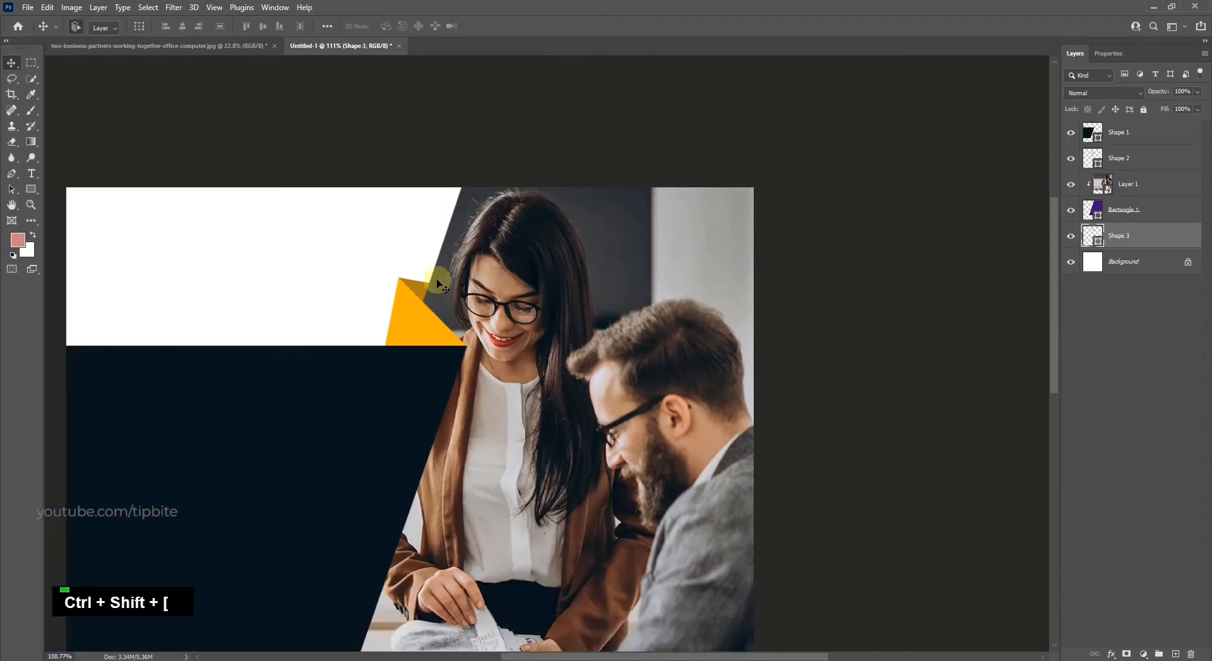
Select both orange triangles, Shape 2 and Shape 3, and nudge them up one pixel to meet Shape 1's corner.
scroll(541, 144, "up", 1)
scroll(561, 221, "up", 10)
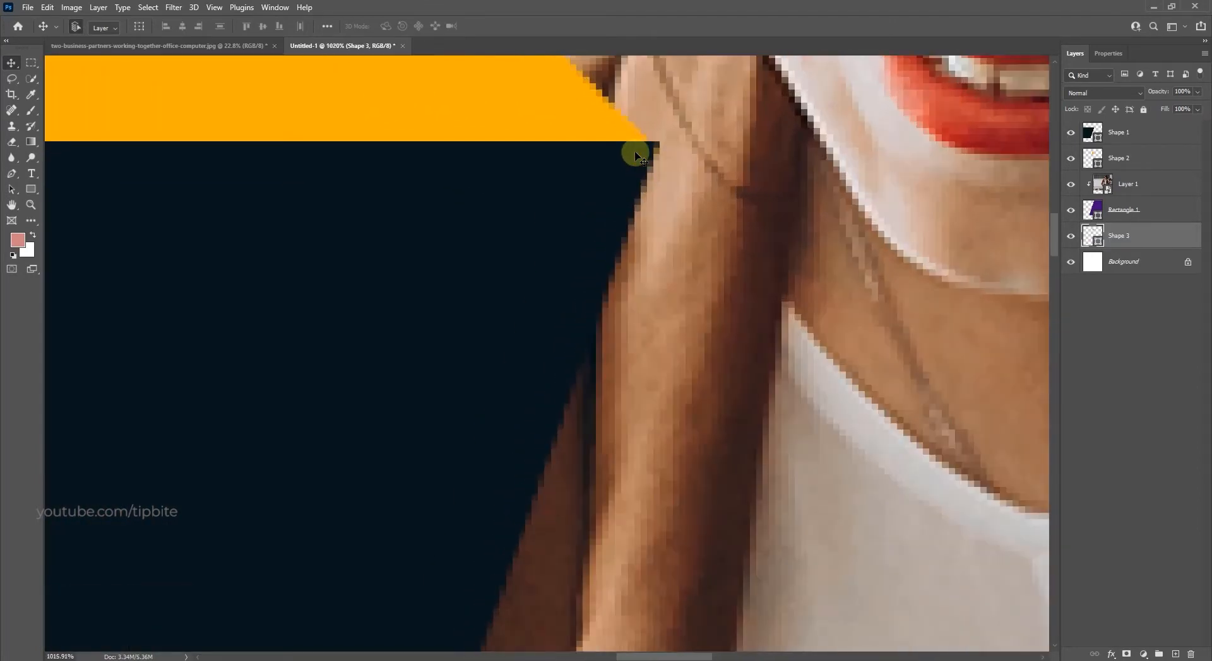
key("space")
left_click_drag(605, 128, 513, 501)
scroll(211, 282, "down", 2)
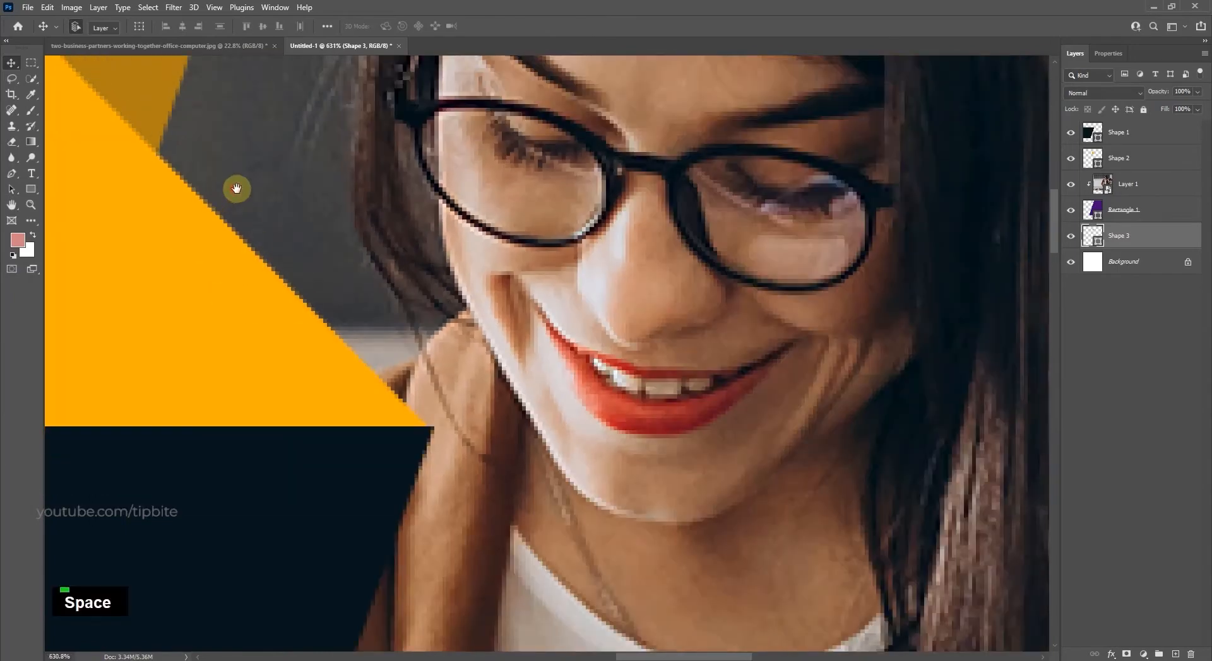
left_click_drag(237, 189, 394, 238)
right_click(341, 181)
left_click(356, 187)
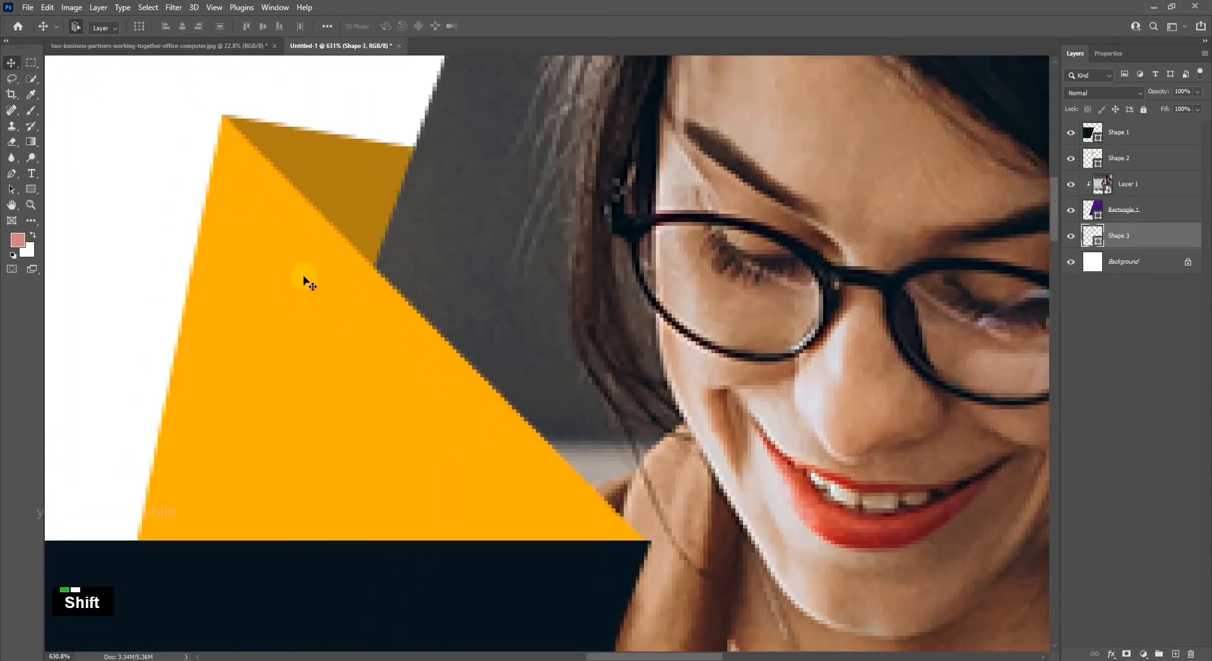
right_click(305, 277, "shift")
left_click(321, 283, "shift")
key("Right")
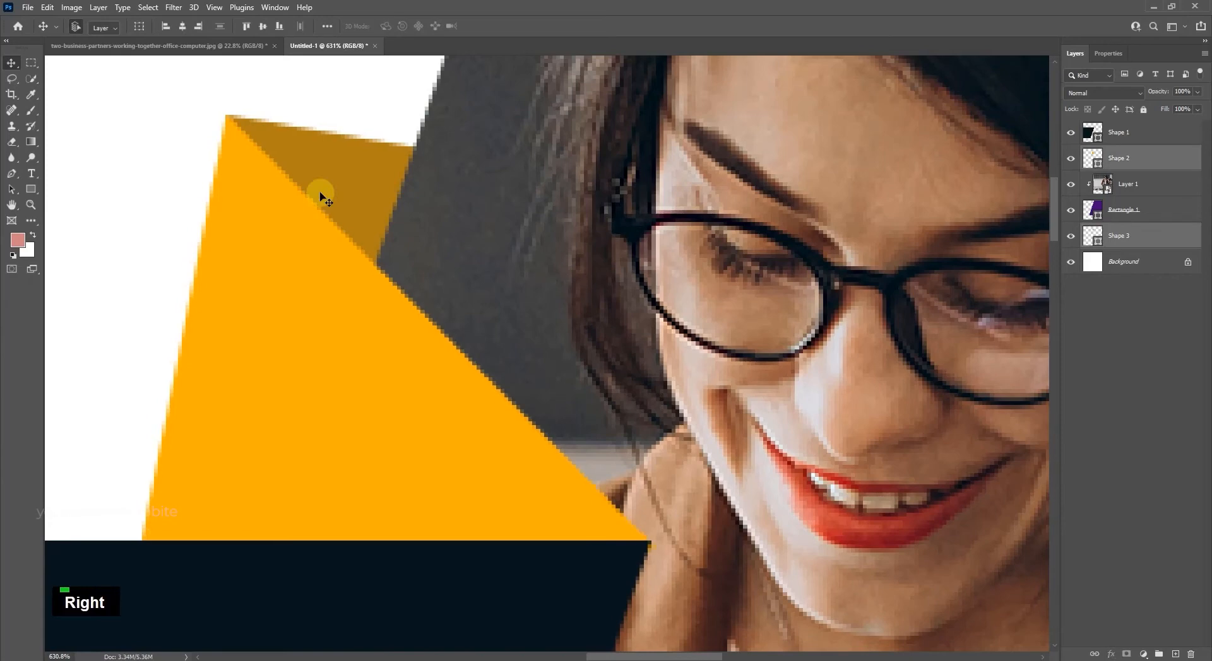
key("Left")
key("Up")
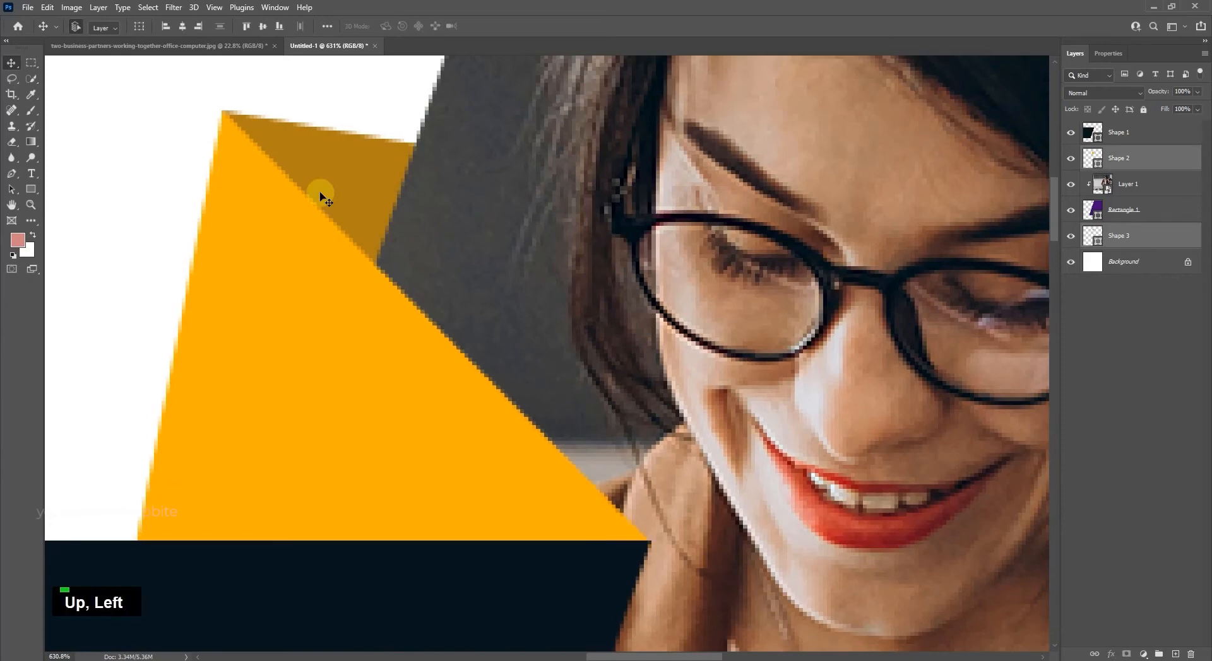
Draw an orange rectangle about 412 x 247 px over the photo's lower-right corner and set its corner radii to 0 px.
scroll(467, 289, "down", 10)
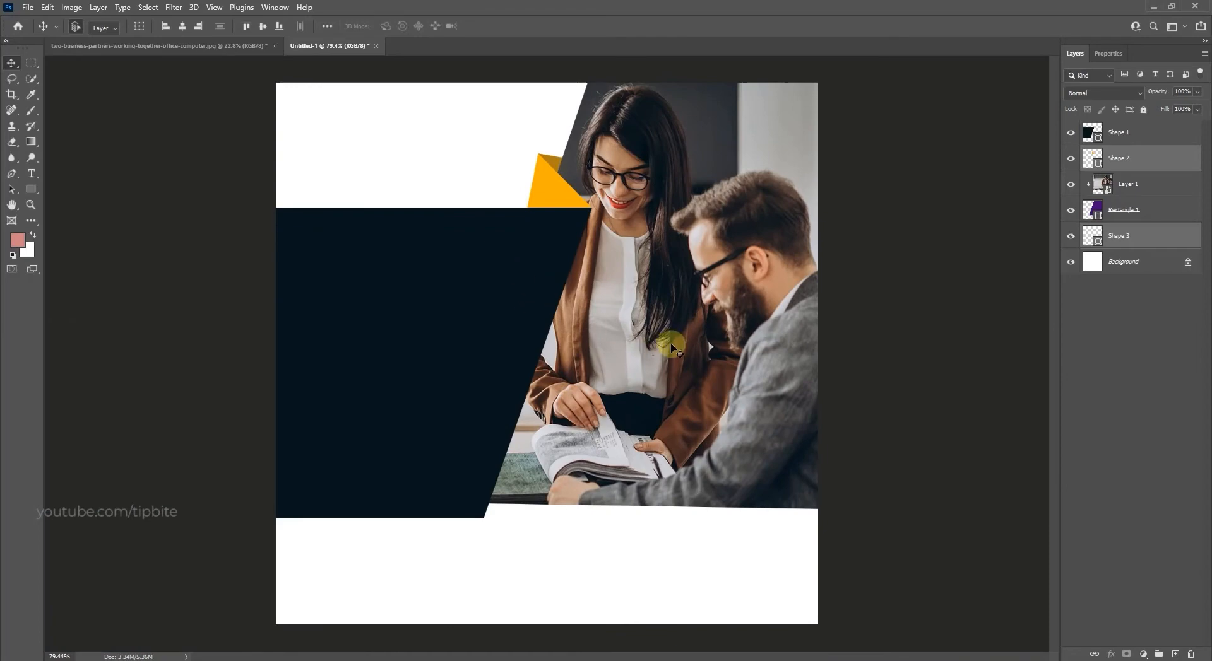
left_click(30, 189)
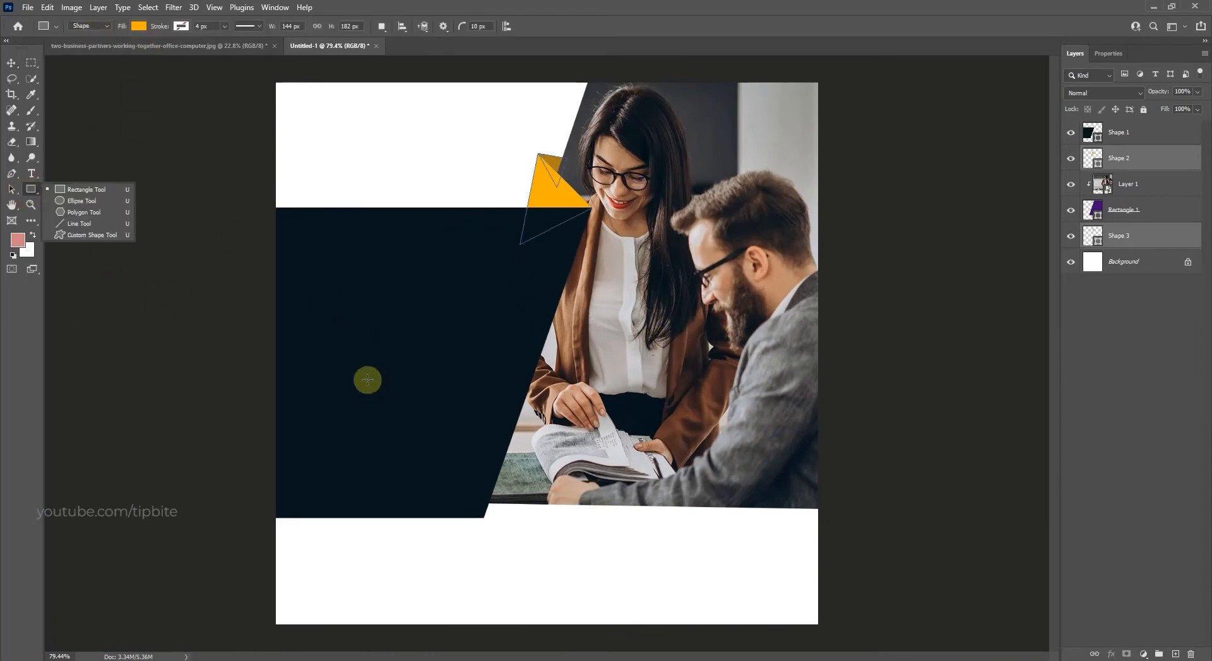
left_click_drag(639, 413, 832, 513)
key("space")
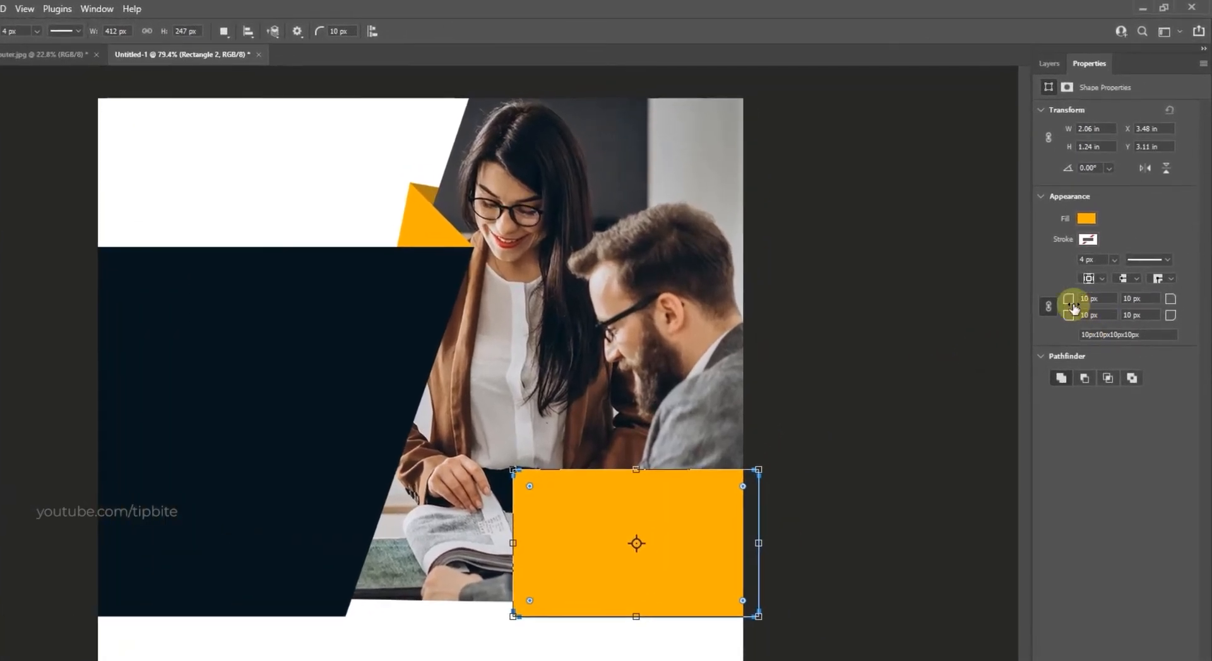
left_click_drag(1084, 270, 990, 265)
left_click(11, 63)
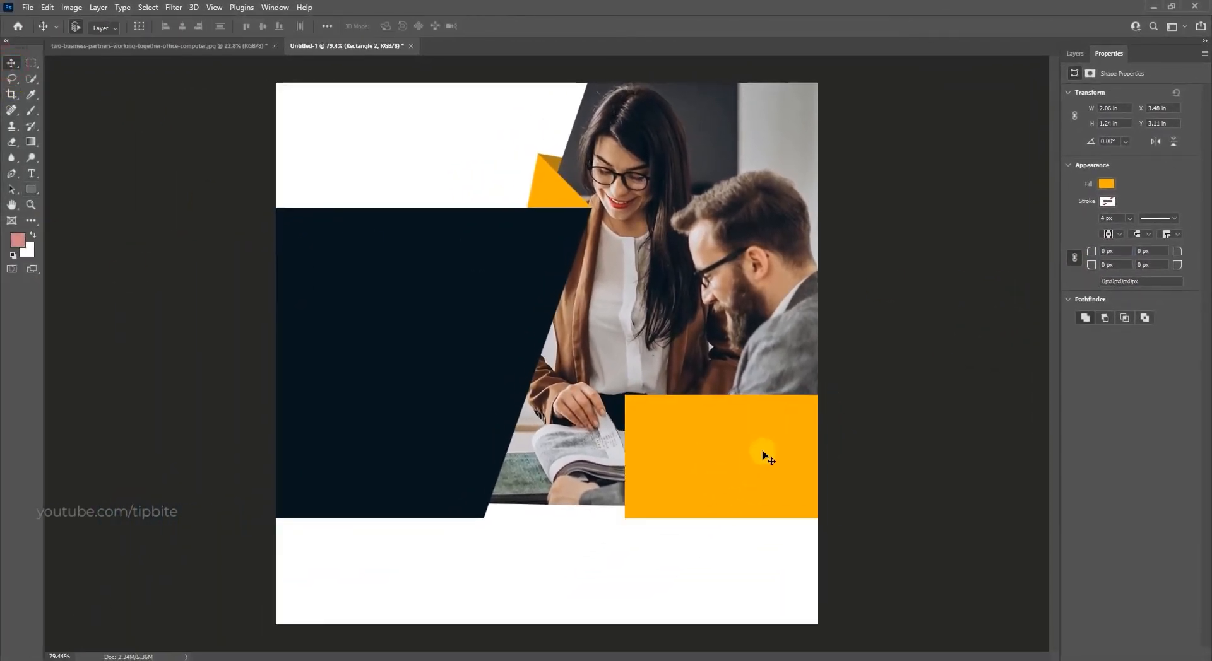
Slant the orange rectangle by pulling its upper-left corner inward, and send it behind the photo.
key("ctrl+t")
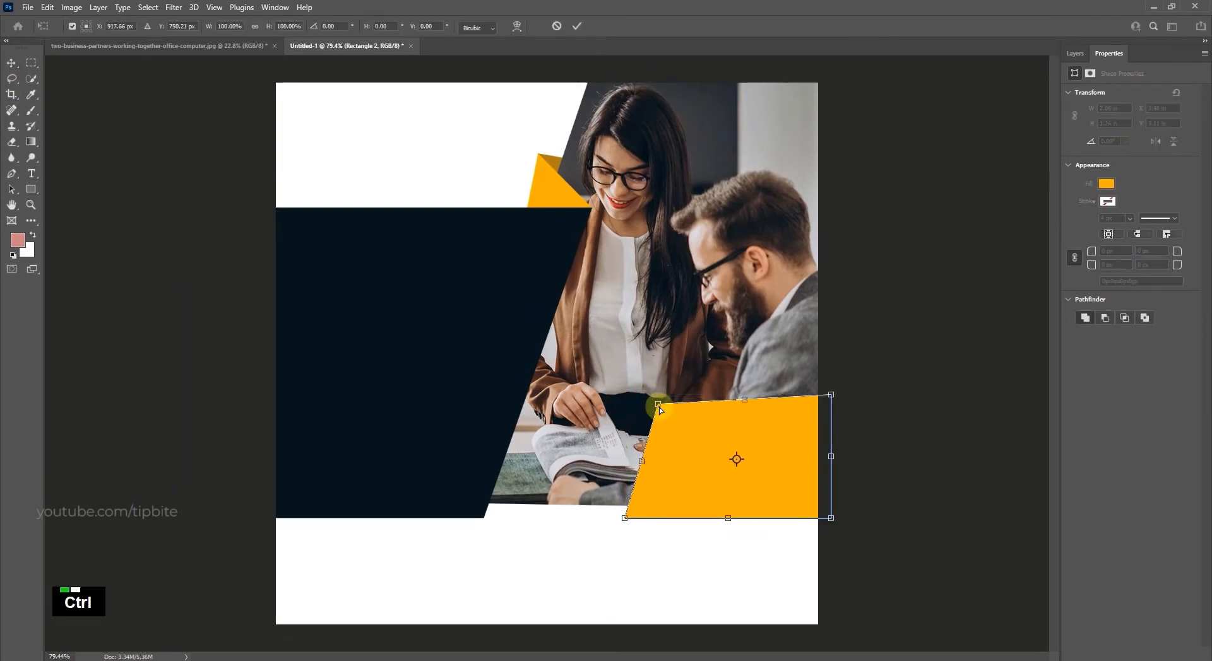
double_click(786, 432)
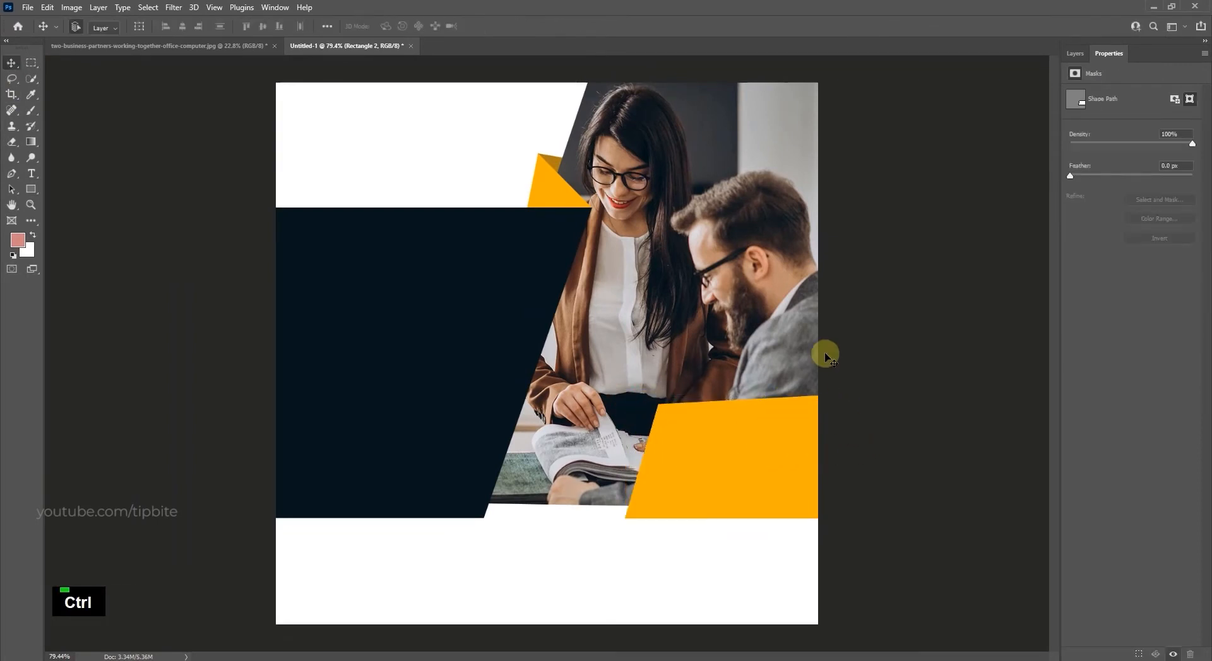
key("ctrl+shift+bracketleft")
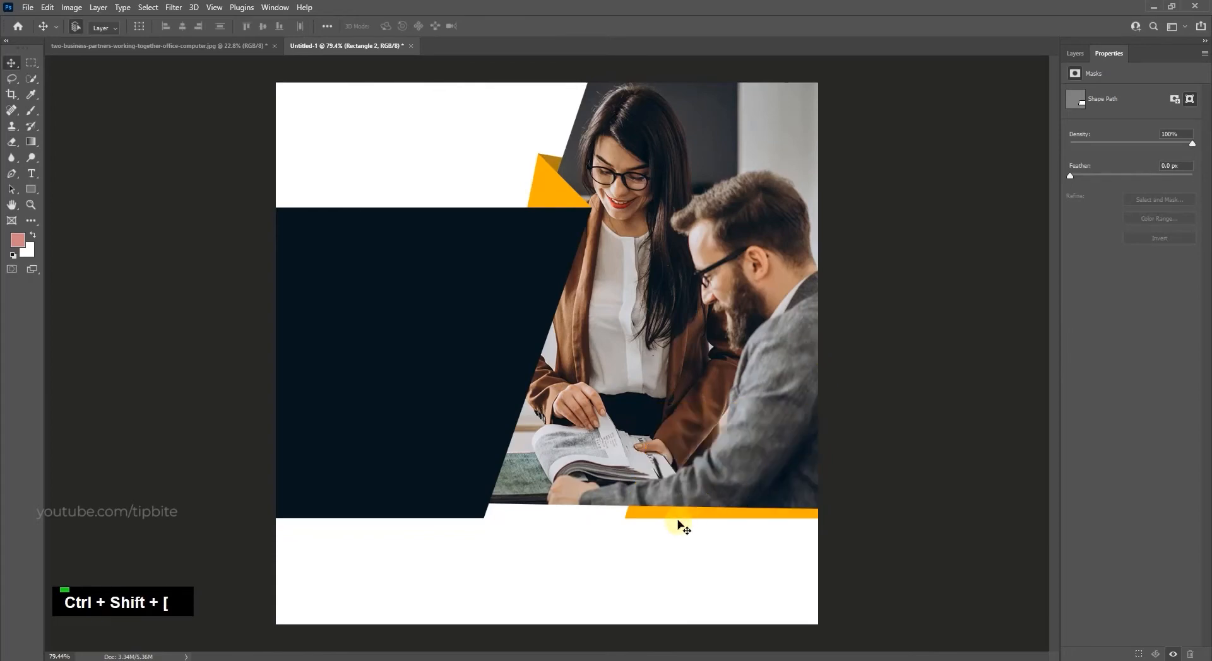
Shift the slanted orange shape slightly right beneath the photo's bottom edge and show the rulers.
left_click_drag(707, 515, 709, 517)
key("ctrl+r")
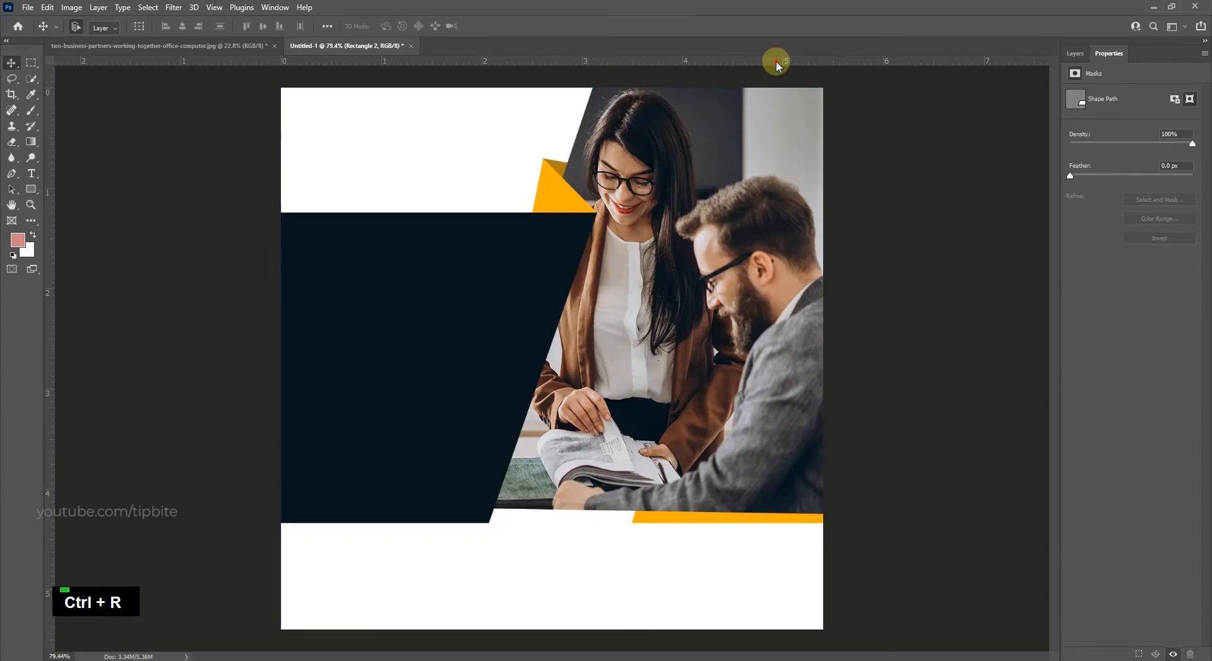
left_click_drag(775, 60, 761, 11)
scroll(793, 368, "up", 5)
key("space")
left_click_drag(684, 480, 828, 308)
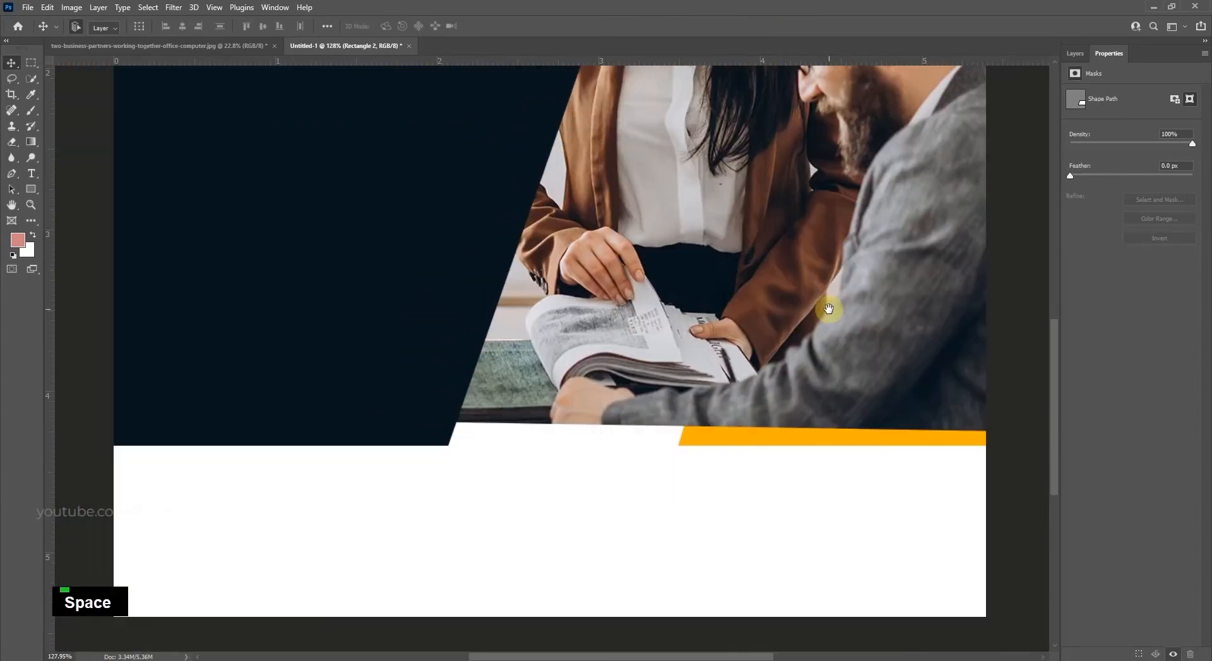
scroll(744, 407, "down", 5)
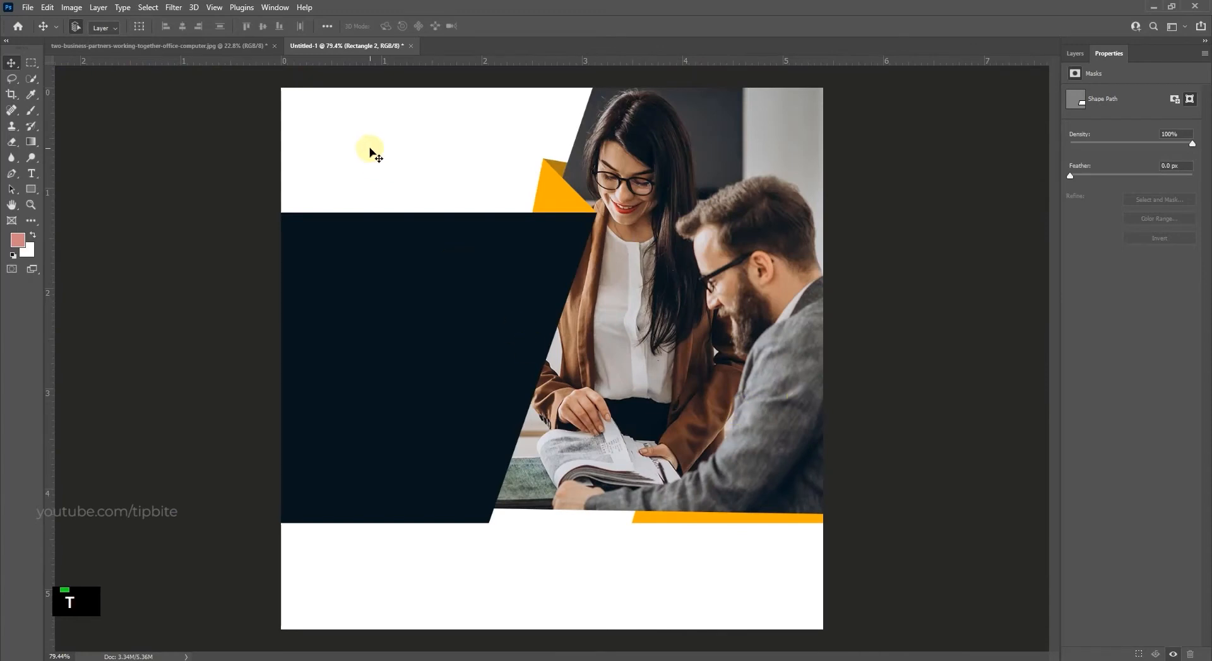
Add a white text layer reading "Digital" on the upper part of the dark panel.
key("t")
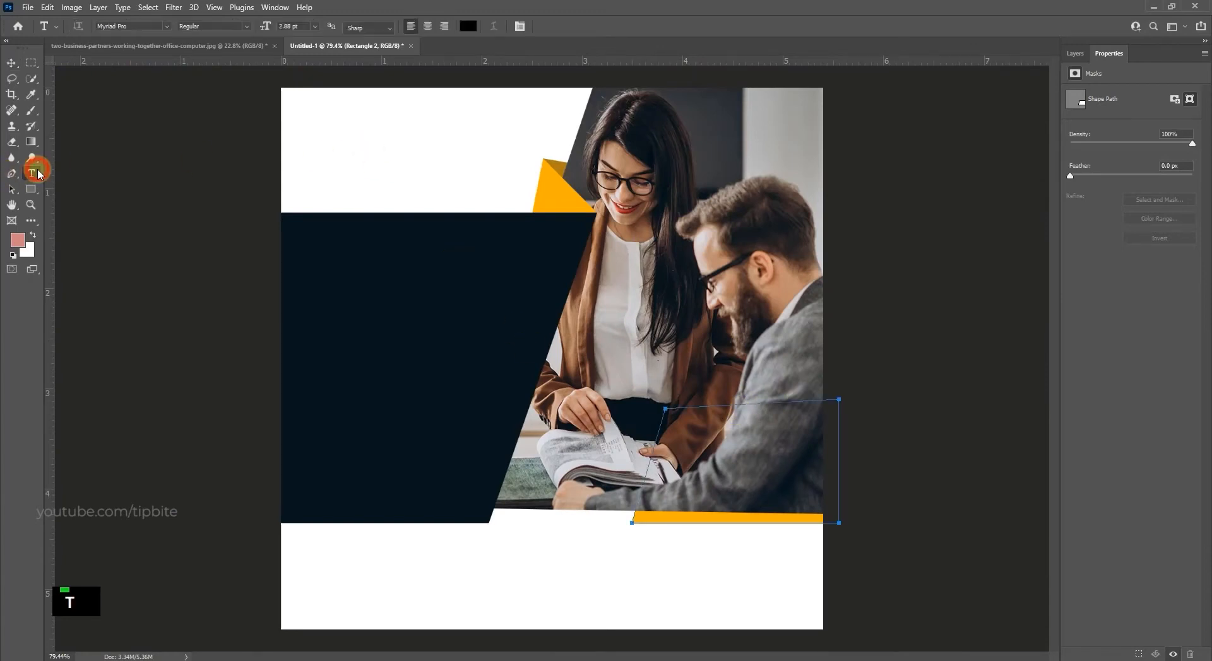
left_click(362, 241)
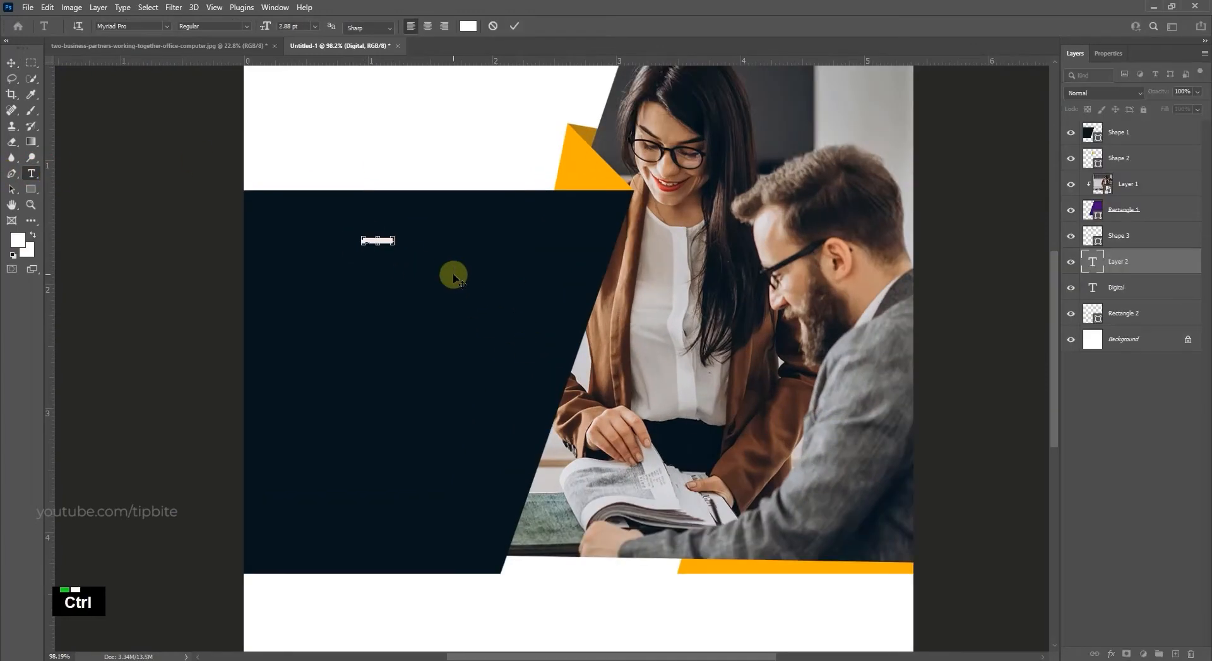
key("ctrl+a")
key("Caps_Lock")
type("D")
key("Caps_Lock")
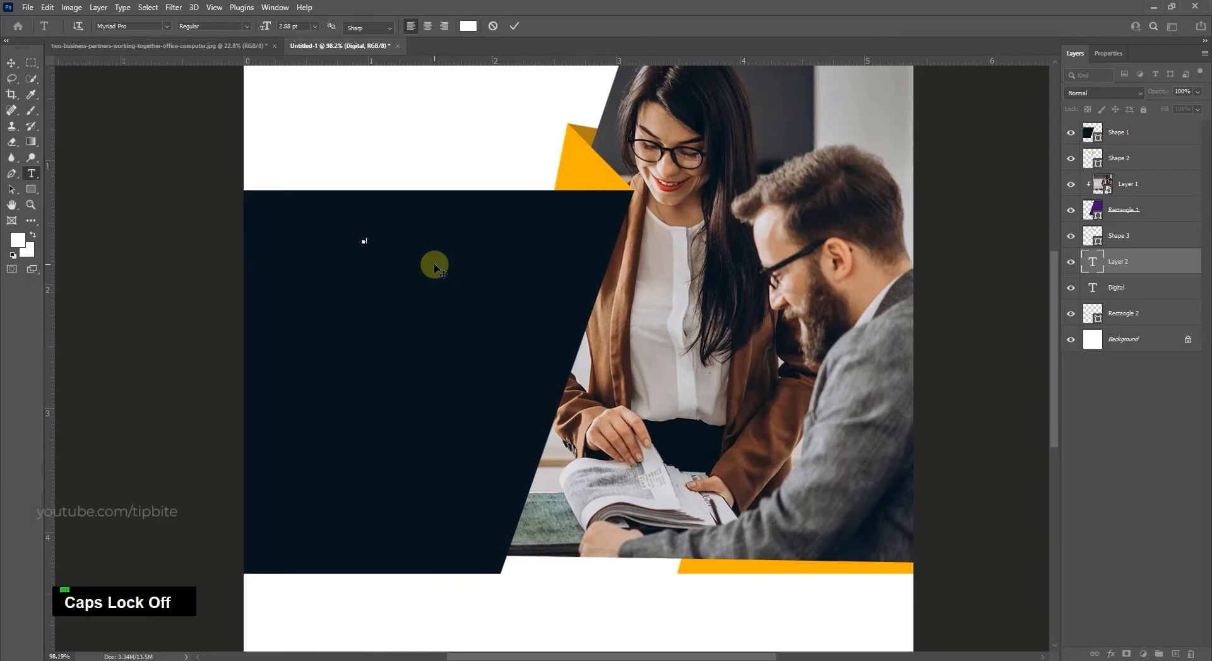
type("ig")
left_click(12, 62)
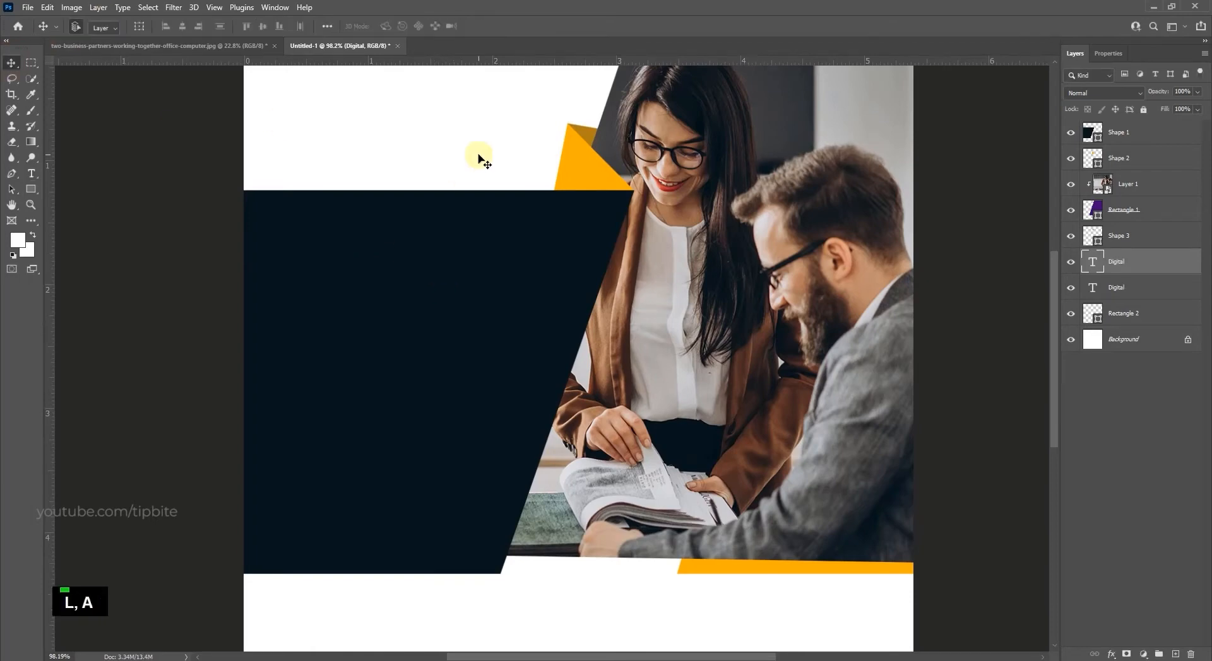
Bring the "Digital" text layer to the front and scale it up to about 31 pt.
key("ctrl+shift+bracketright")
key("ctrl+t")
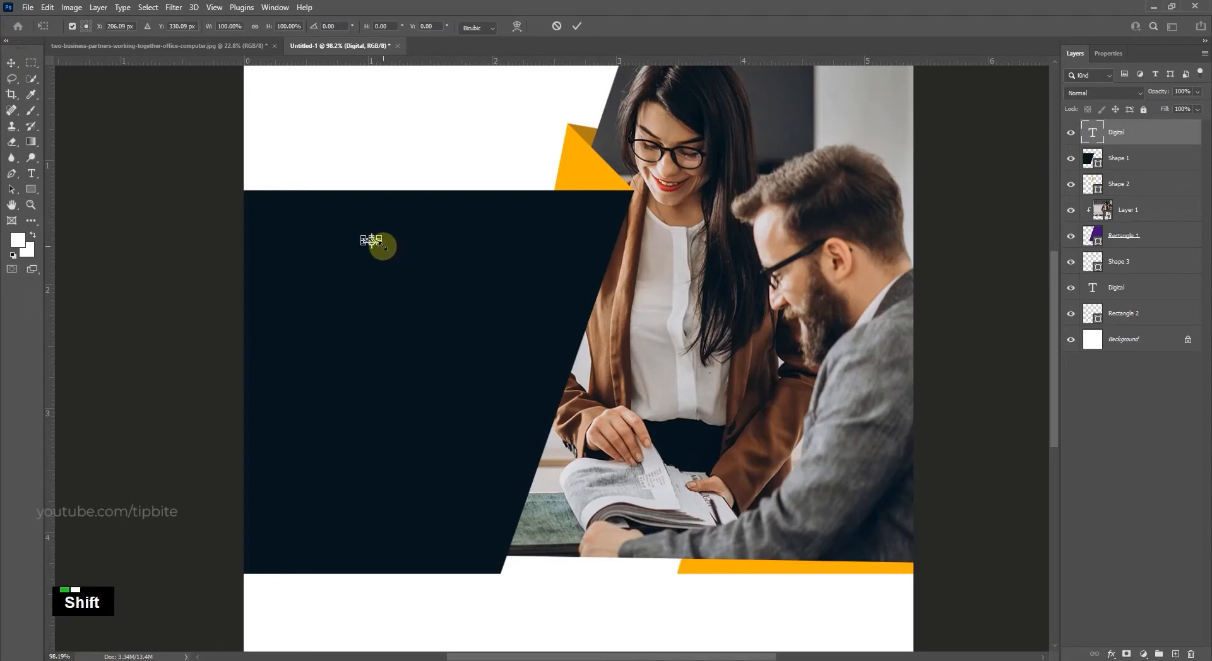
left_click_drag(378, 244, 447, 255)
Turn off all caps for the "Digital" text and set its font to Montserrat Medium.
double_click(460, 257)
key("ctrl+a")
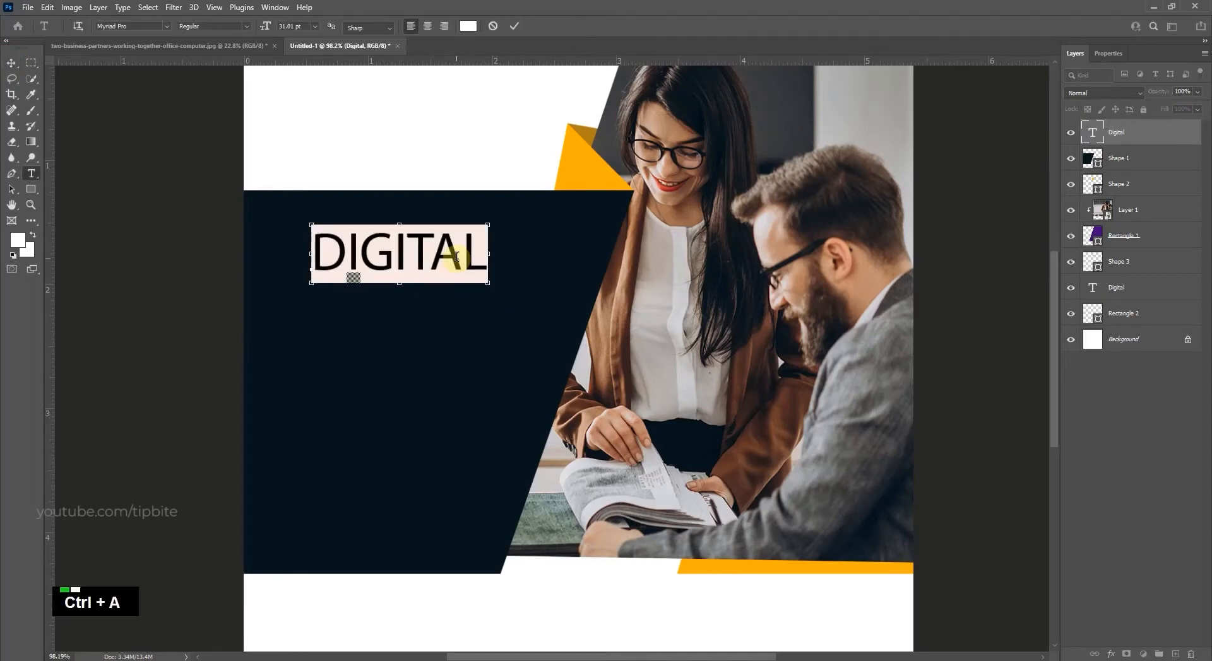
key("ctrl+t")
left_click(1046, 188)
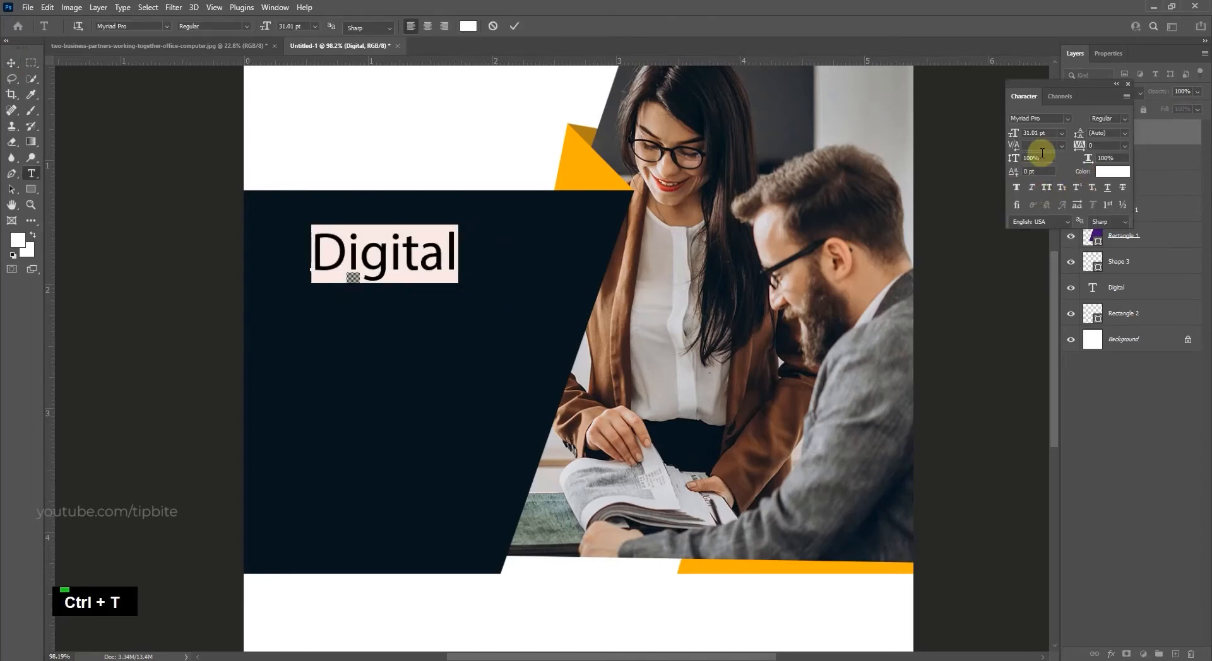
left_click(1043, 118)
type("mon...")
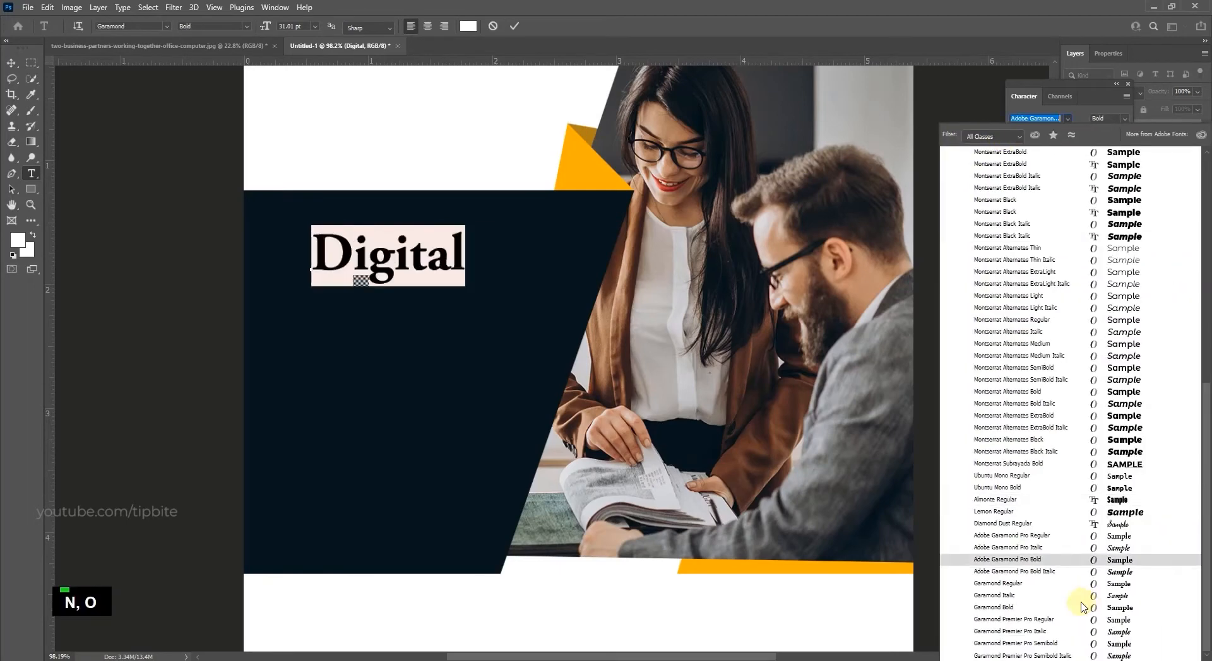
left_click(1007, 200)
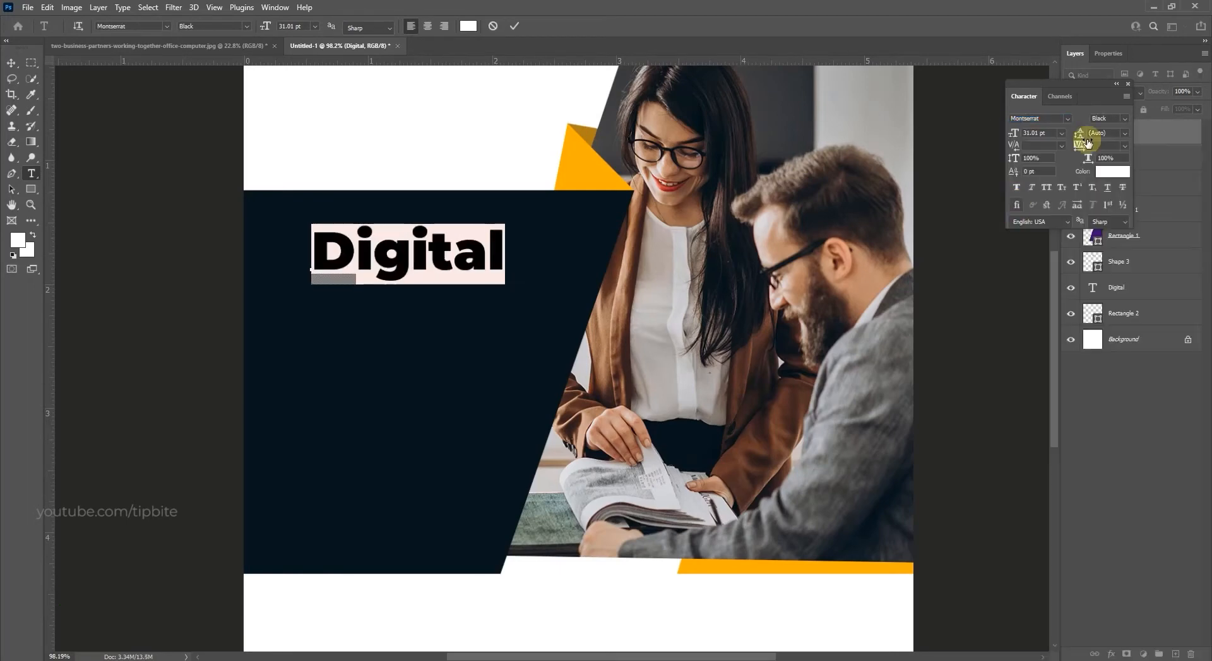
left_click(1109, 119)
left_click(1123, 305)
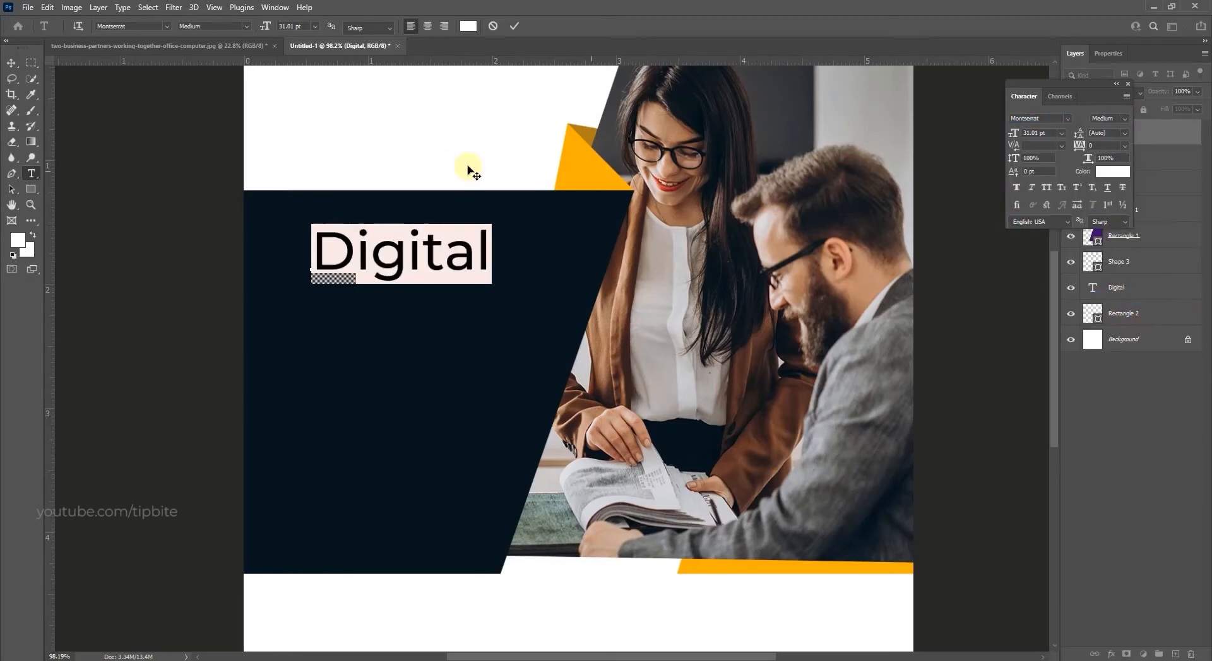
key("ctrl+Return")
Duplicate the "Digital" text directly below itself and change the copy's wording to "Marketing".
left_click_drag(418, 263, 392, 304)
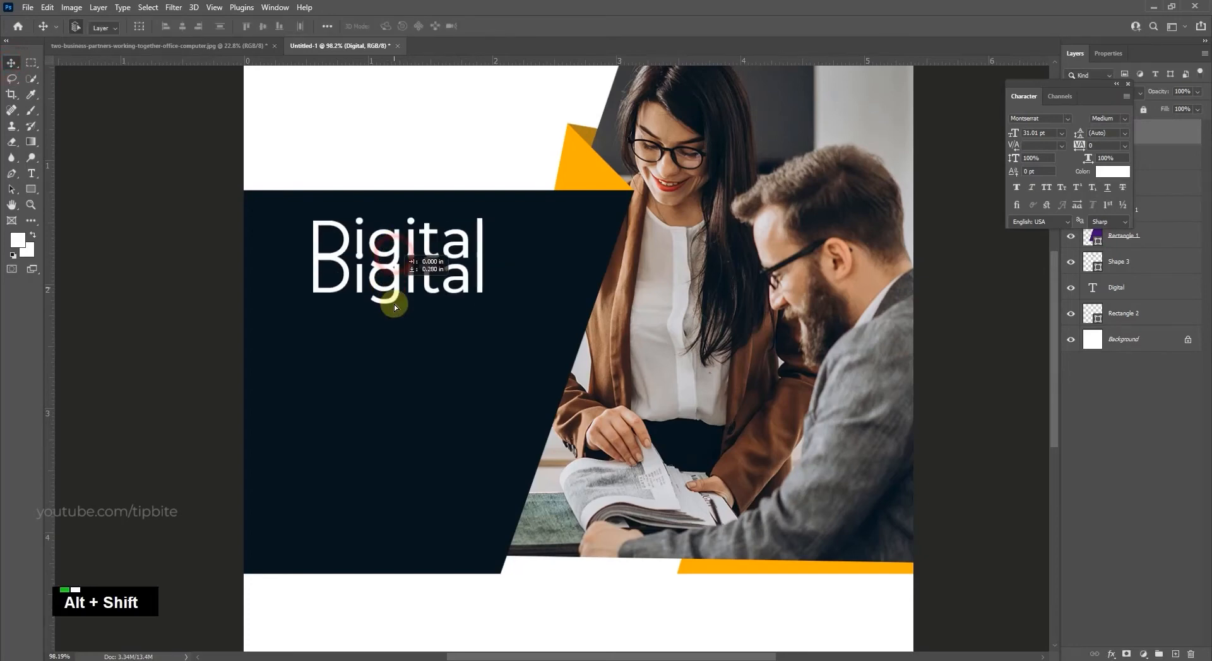
key("t")
left_click(459, 296)
key("ctrl+a")
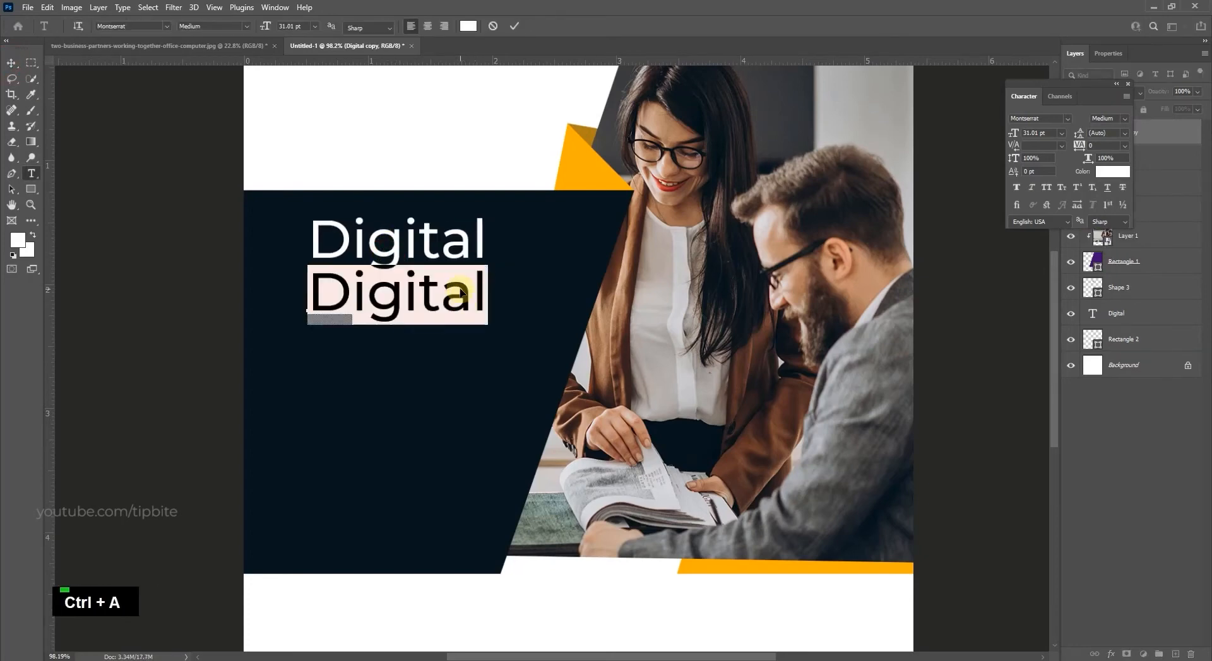
type("Marke")
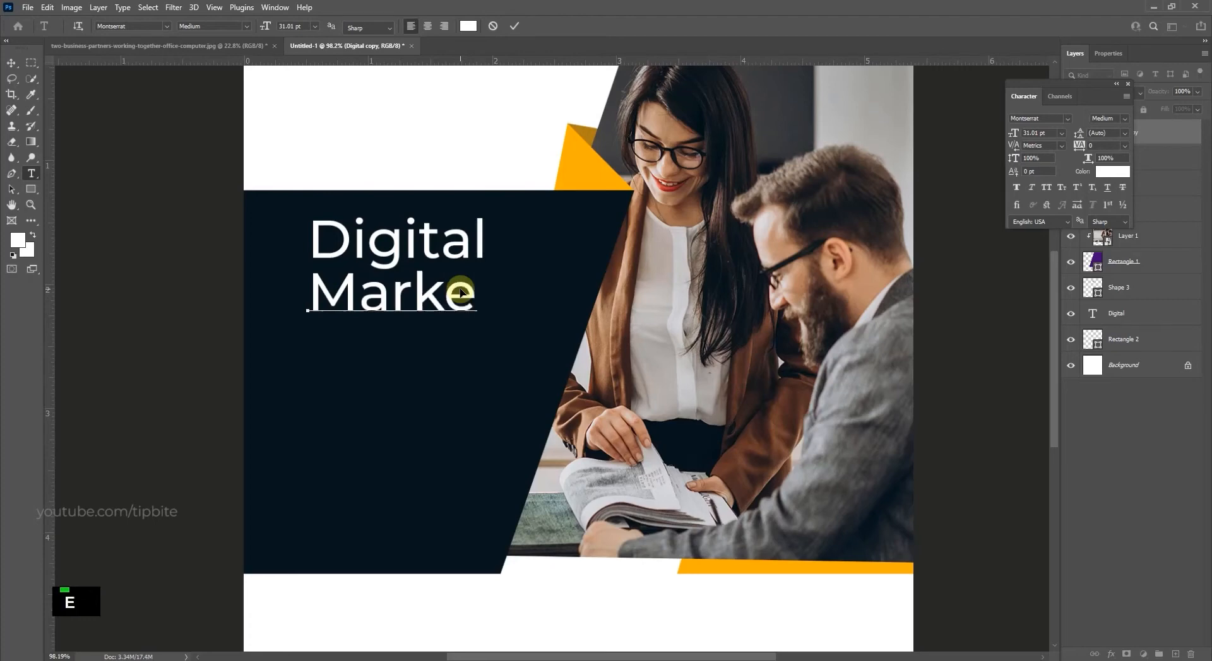
type("ting")
Color the "Marketing" text with the orange sampled from the triangle accent and set its style to Bold.
key("ctrl+a")
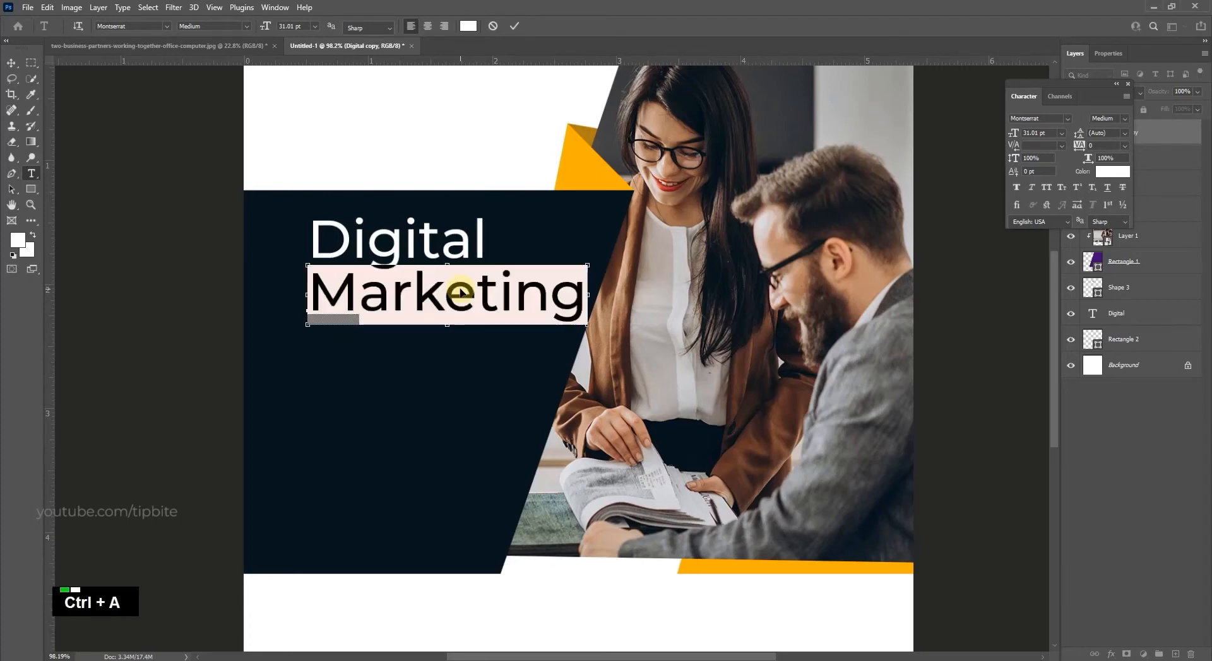
left_click(1111, 182)
left_click(575, 165)
left_click(968, 188)
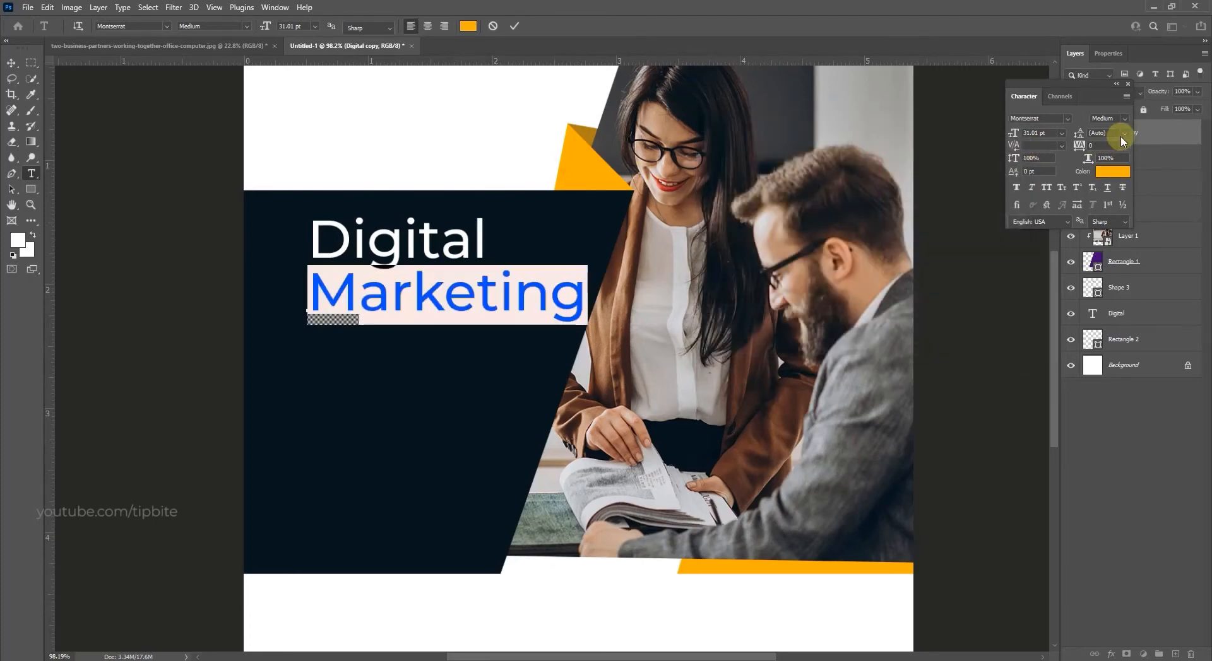
left_click(1122, 125)
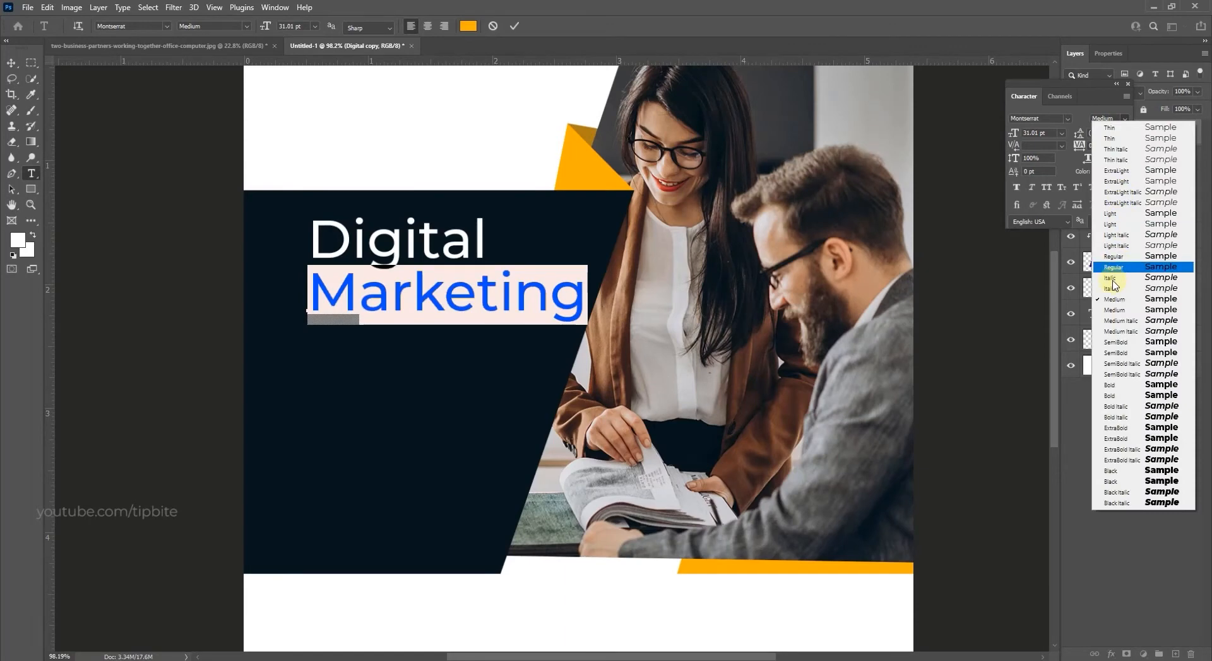
left_click(1117, 390)
left_click(10, 68)
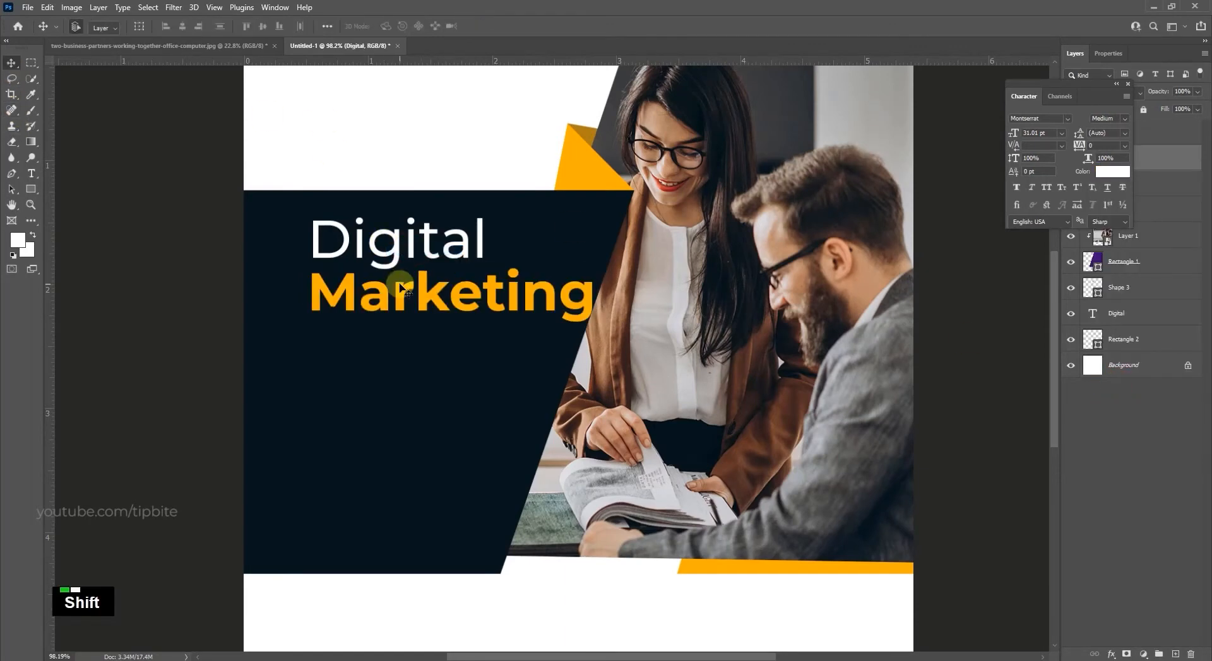
Shift the "Digital" and "Marketing" text together slightly left and scale both down to about 28.7 pt.
left_click(385, 211, "shift")
left_click_drag(385, 211, 361, 213)
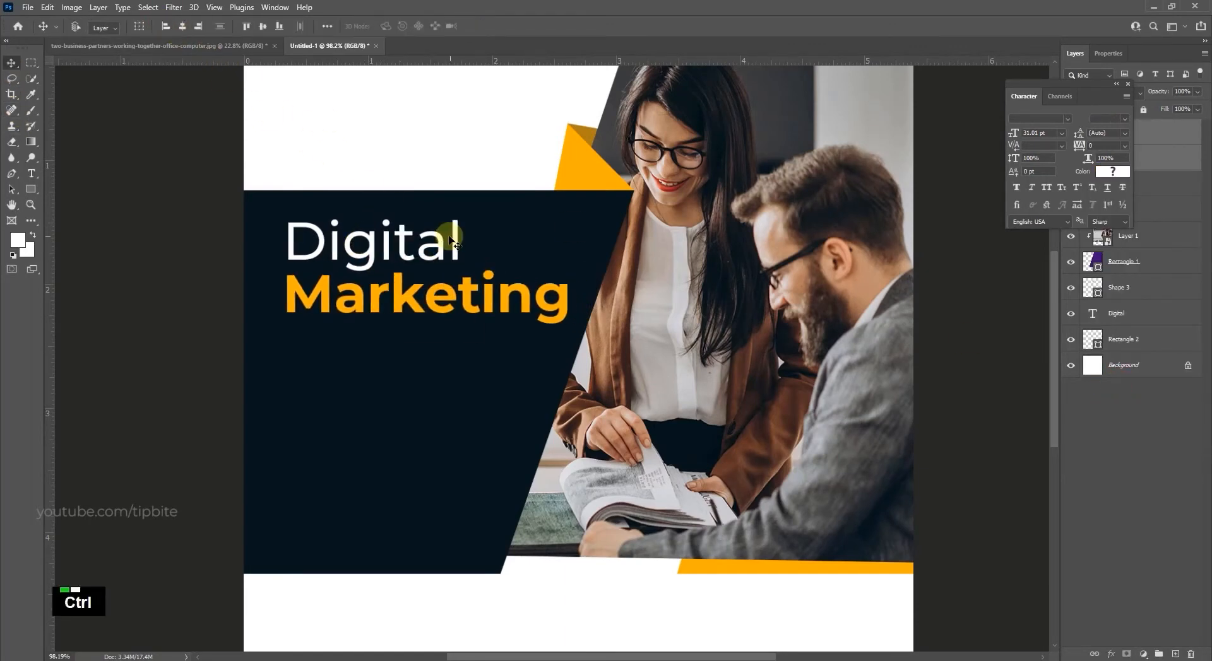
key("ctrl+t")
left_click_drag(567, 217, 444, 253)
key("Return")
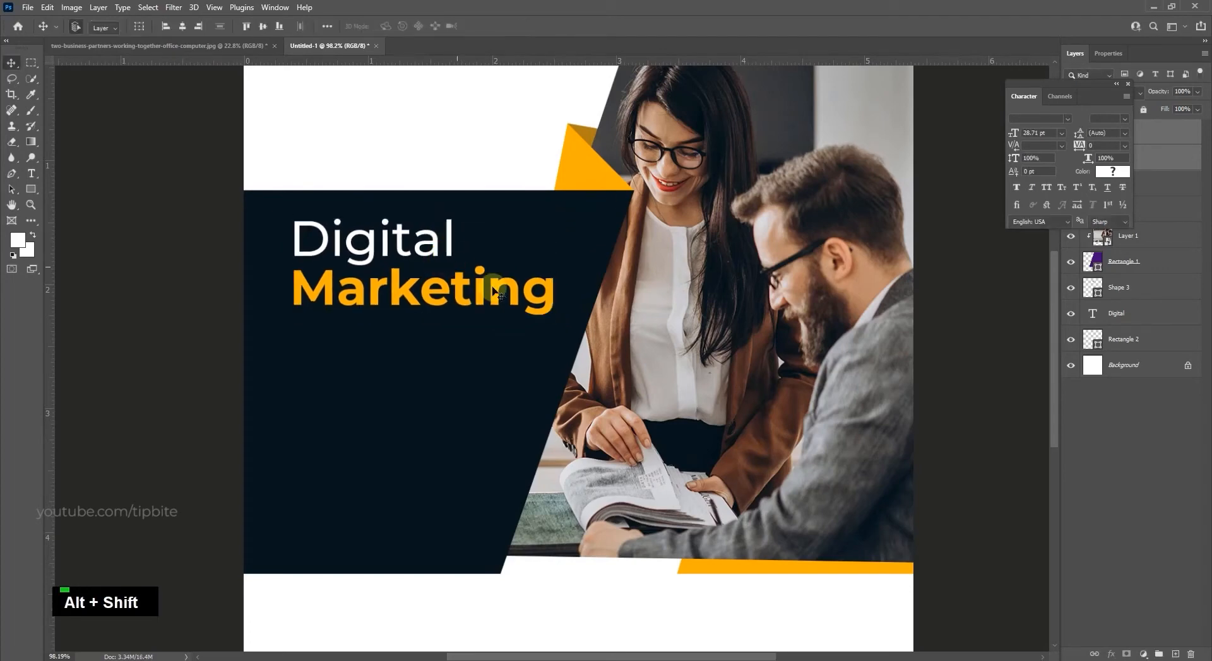
Duplicate the "Marketing" text directly below itself and change the copy's wording to "Expert".
right_click(449, 297)
left_click(466, 304)
left_click_drag(459, 301, 460, 348)
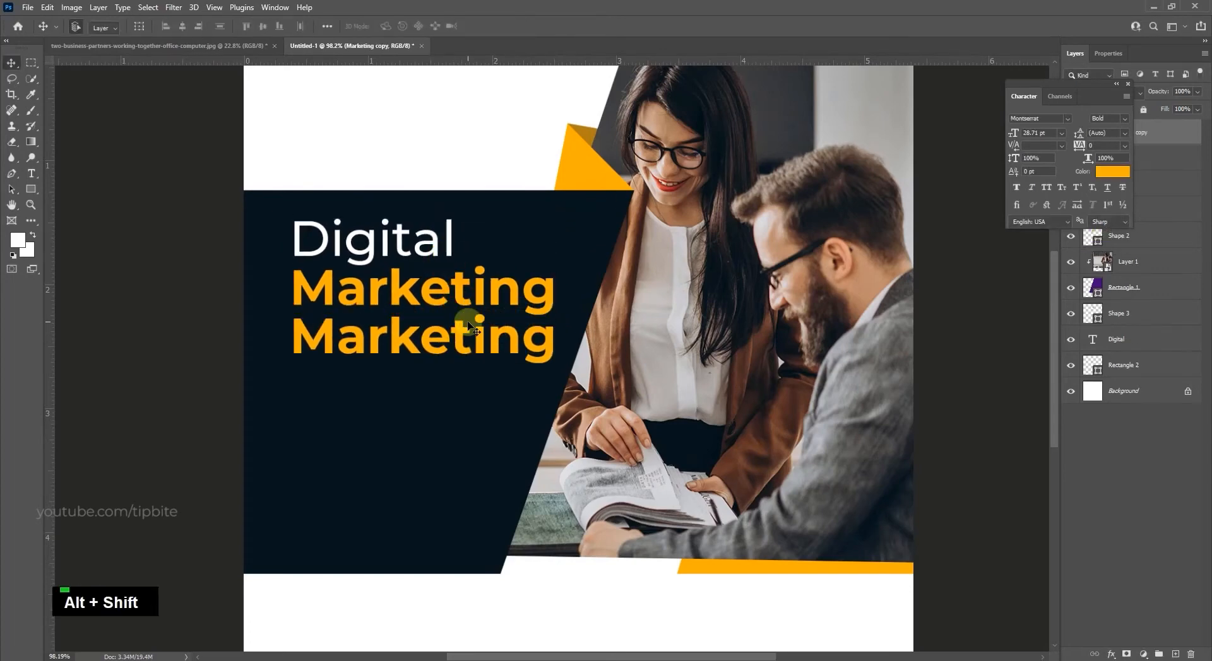
key("t")
left_click_drag(552, 343, 279, 326)
type("E")
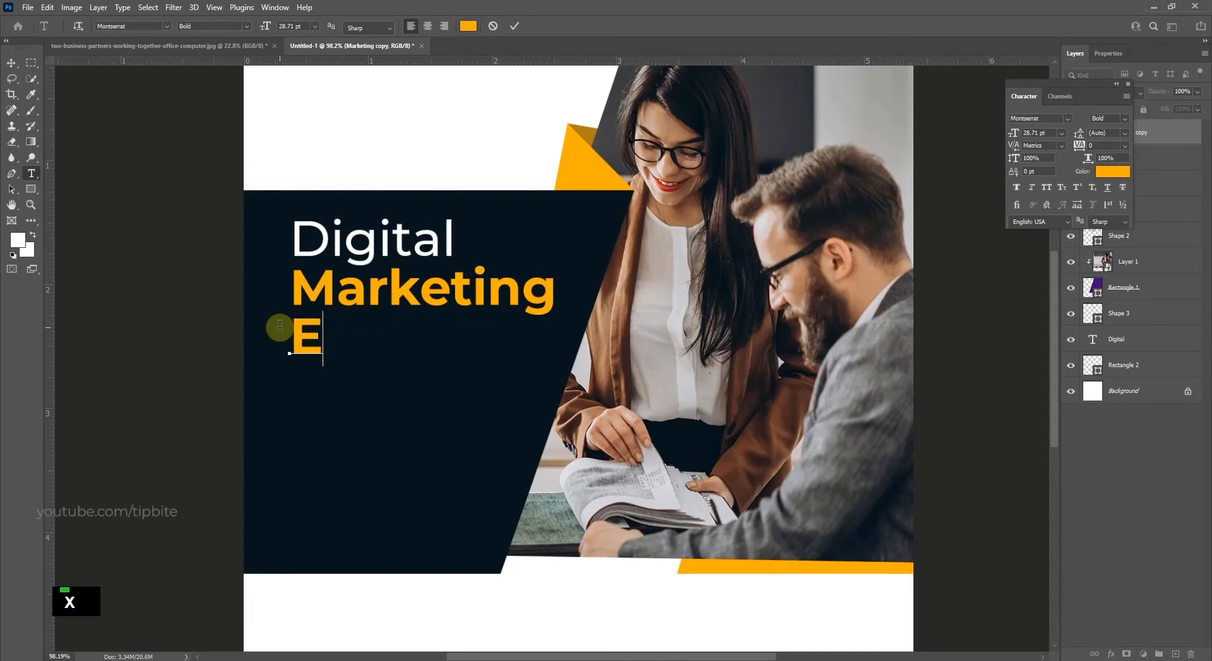
type("xpert")
key("ctrl+a")
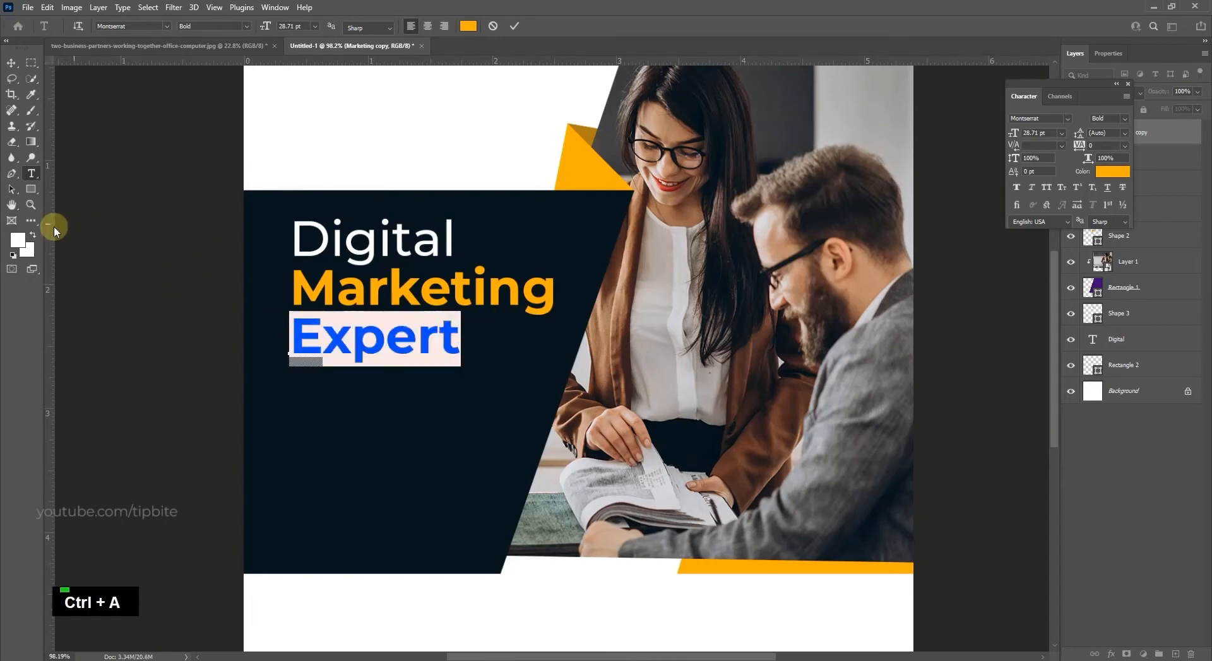
left_click(11, 62)
Select the "Digital", "Marketing" and "Expert" layers and move the headline right and slightly up within the dark panel.
key("v")
right_click(364, 242)
left_click(389, 250)
right_click(364, 296, "shift")
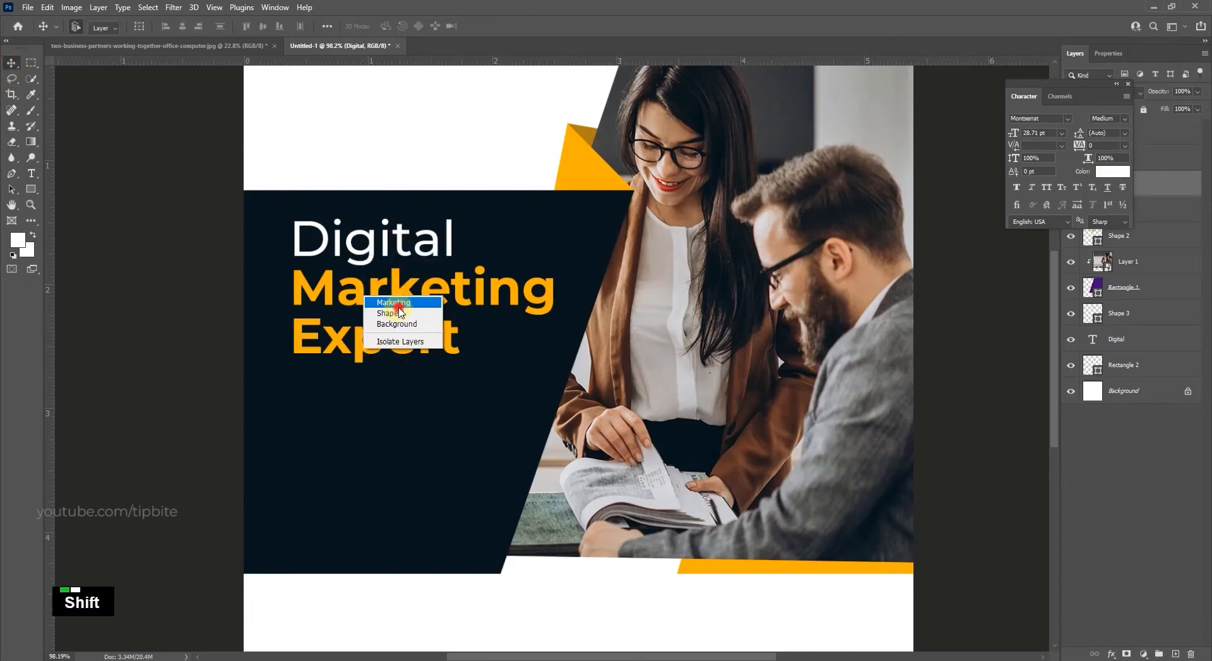
left_click(394, 304, "shift")
right_click(383, 343, "shift")
left_click(408, 351, "shift")
left_click(1128, 85)
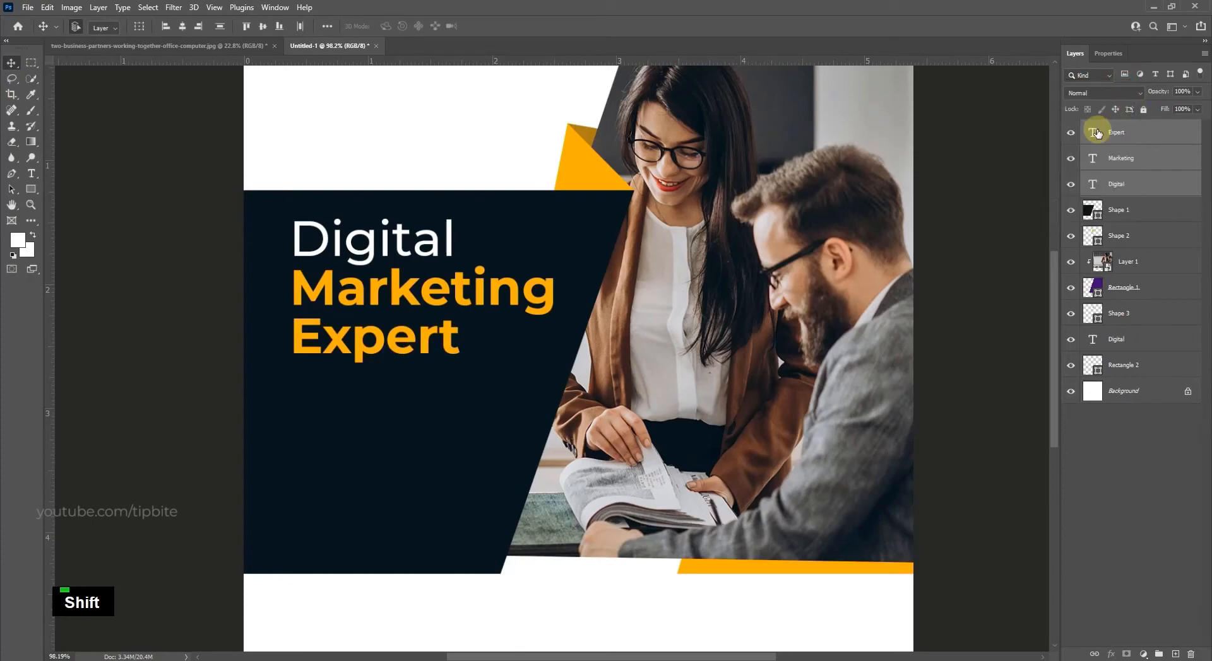
left_click_drag(370, 258, 368, 255)
scroll(434, 340, "up", 5)
key("v")
left_click_drag(303, 384, 484, 350)
scroll(508, 366, "down", 7)
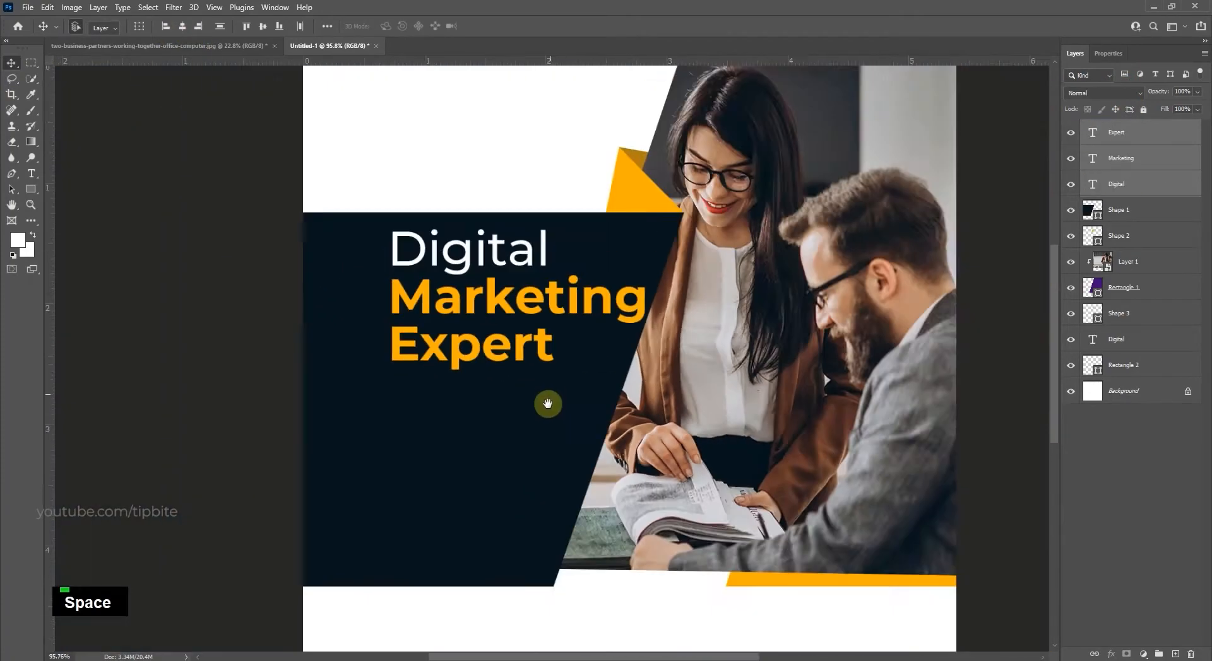
Draw a paragraph text box below "Expert", fill it with lorem ipsum placeholder text and color the text white.
scroll(547, 401, "up", 3)
left_click(31, 174)
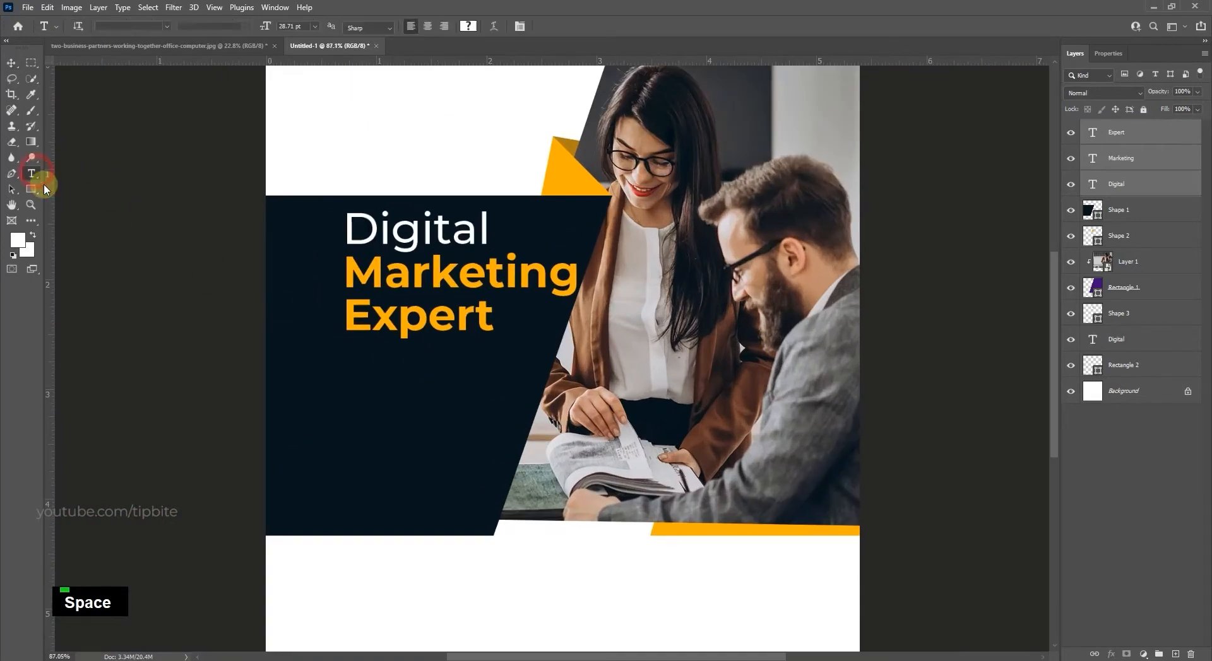
left_click_drag(342, 340, 526, 383)
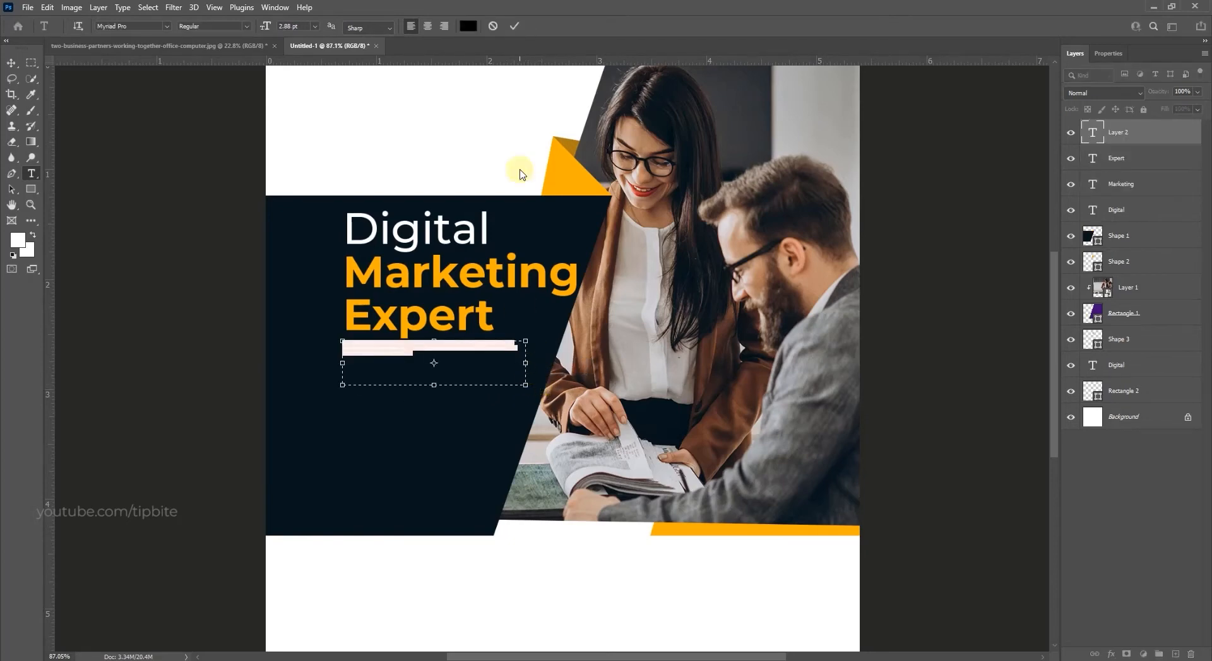
left_click(467, 25)
left_click(910, 140)
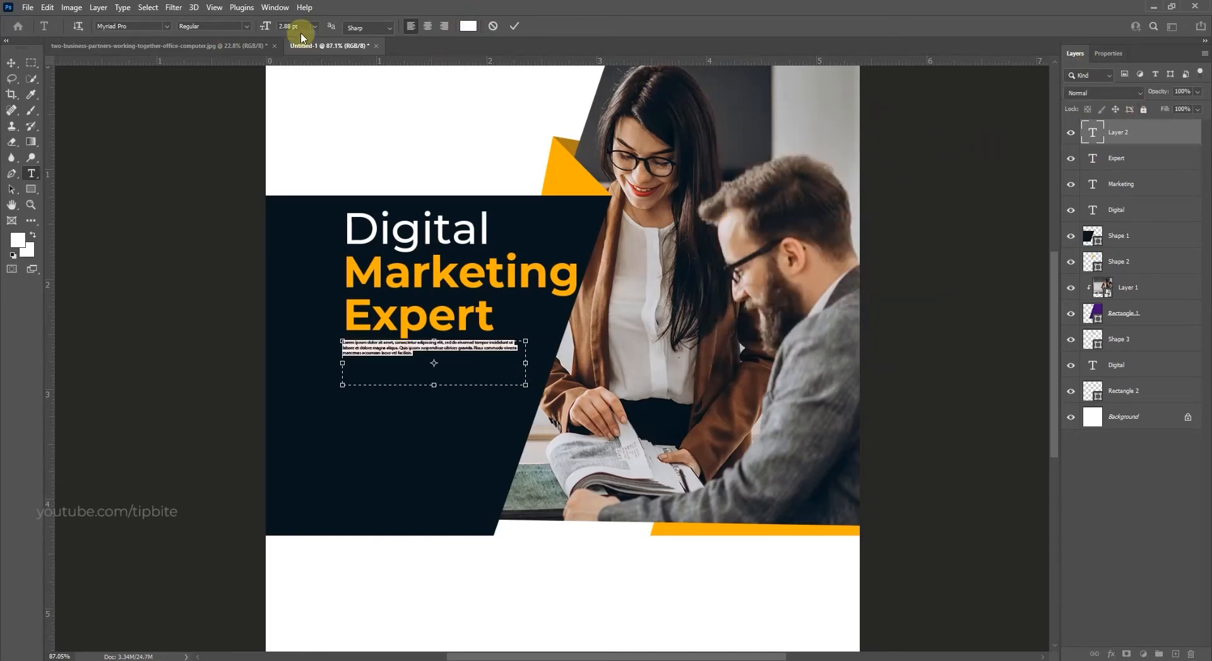
Set the placeholder paragraph's font to Montserrat and its size to 5 pt.
type("mons")
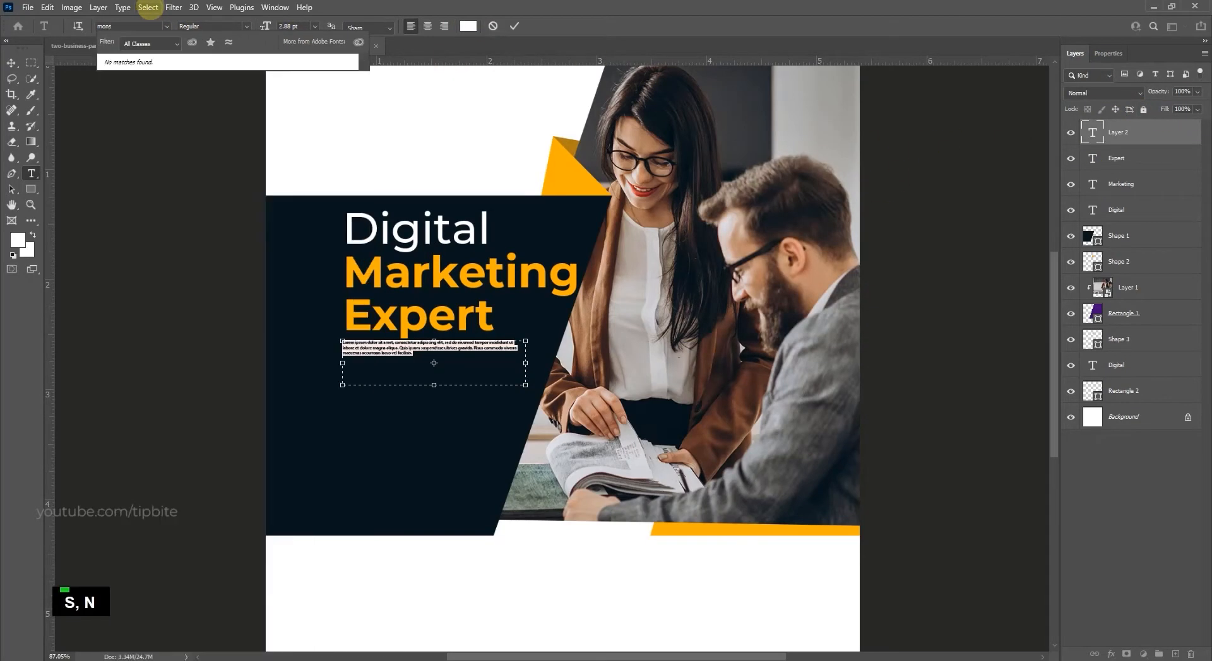
key("BackSpace")
left_click(165, 351)
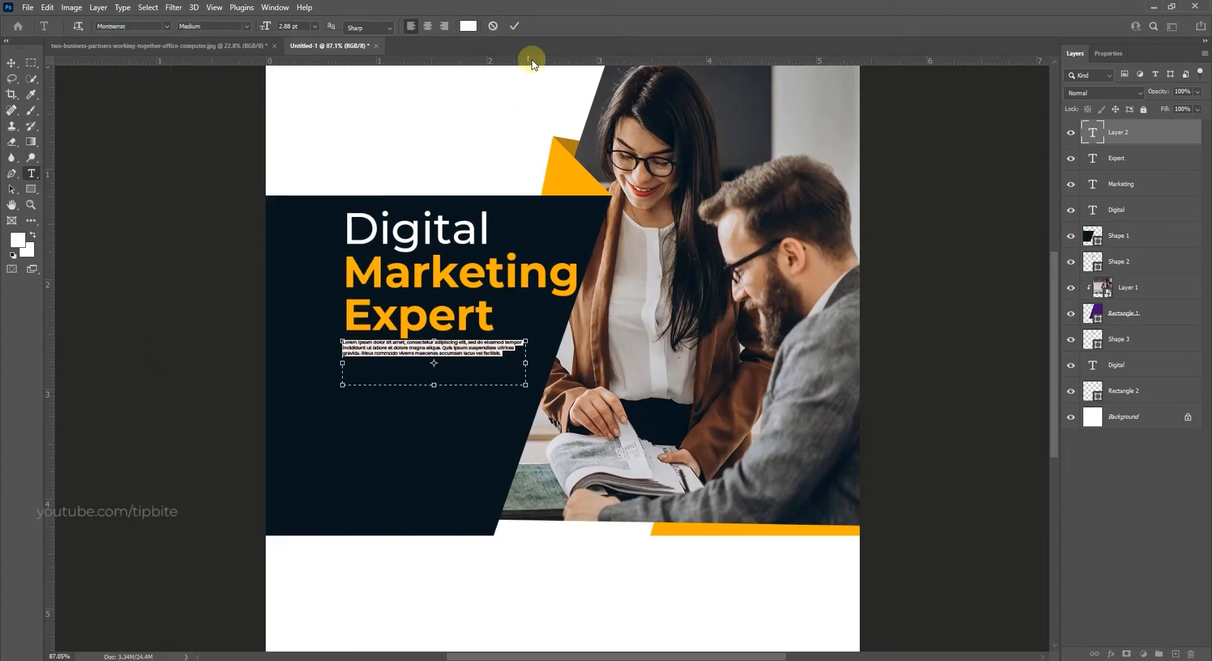
type("5")
key("Return")
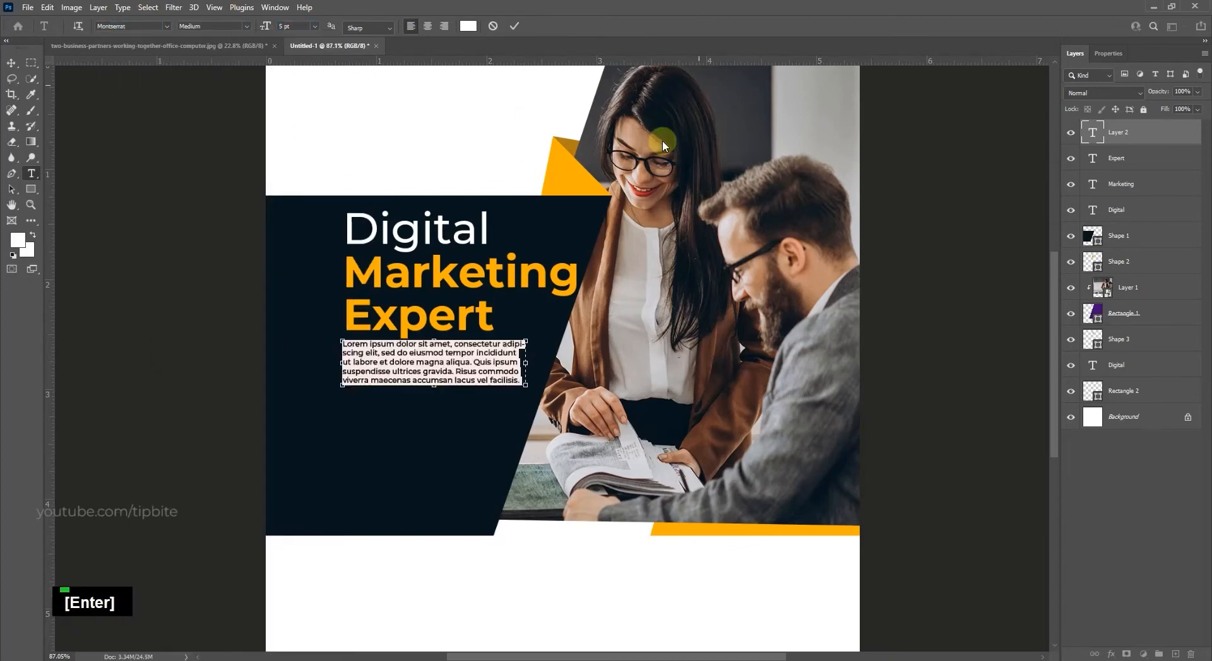
Set the placeholder paragraph's style to Regular and reduce its font size slightly.
left_click(245, 32)
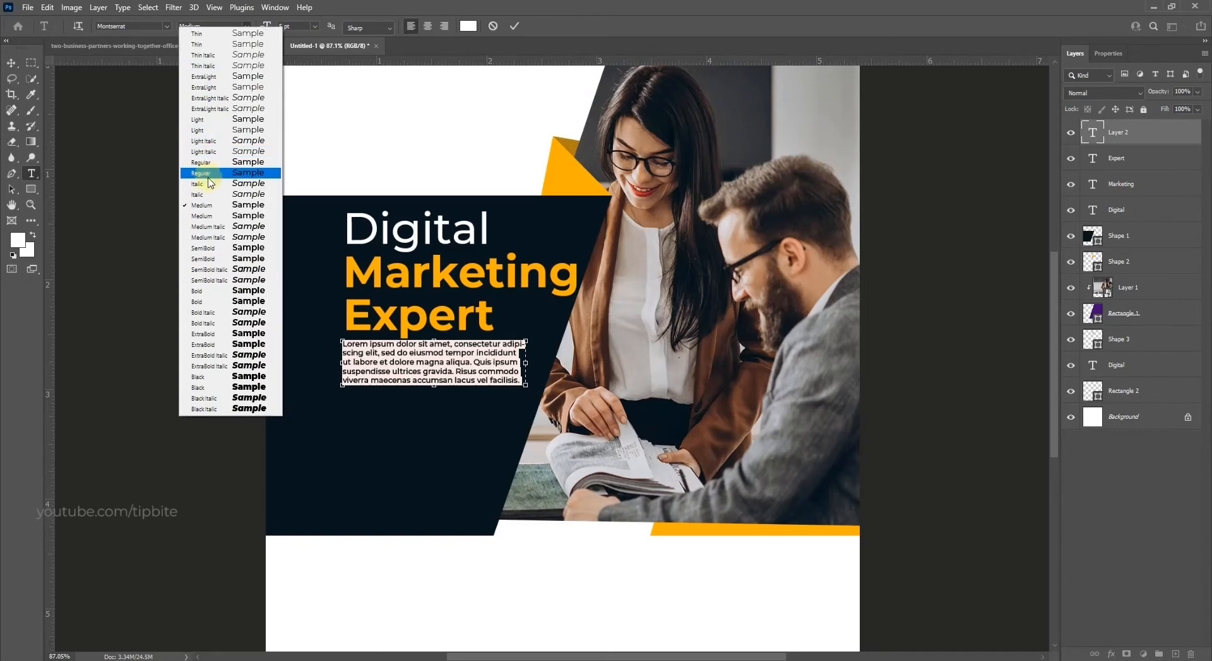
left_click(230, 166)
left_click_drag(270, 29, 268, 28)
left_click(13, 62)
scroll(525, 373, "down", 5)
scroll(518, 363, "up", 2)
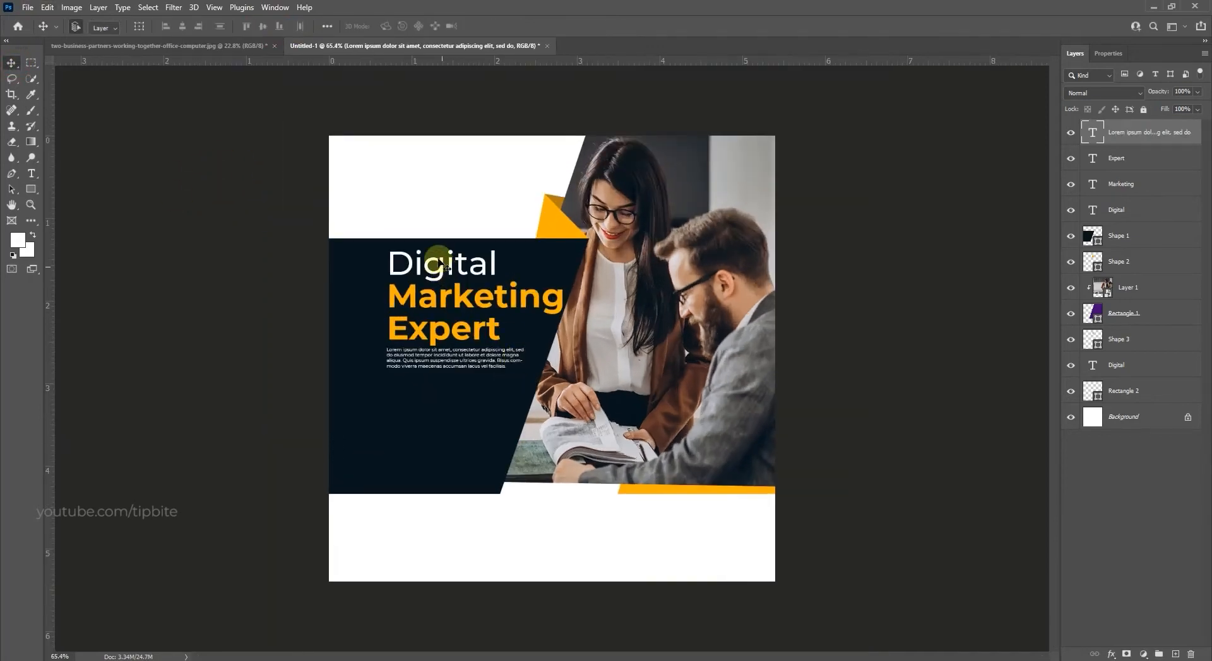
Align the left edges of "Digital", "Marketing", "Expert" and the placeholder paragraph, and move the whole block left and slightly down in the dark panel.
right_click(437, 254)
left_click(444, 262)
right_click(434, 310)
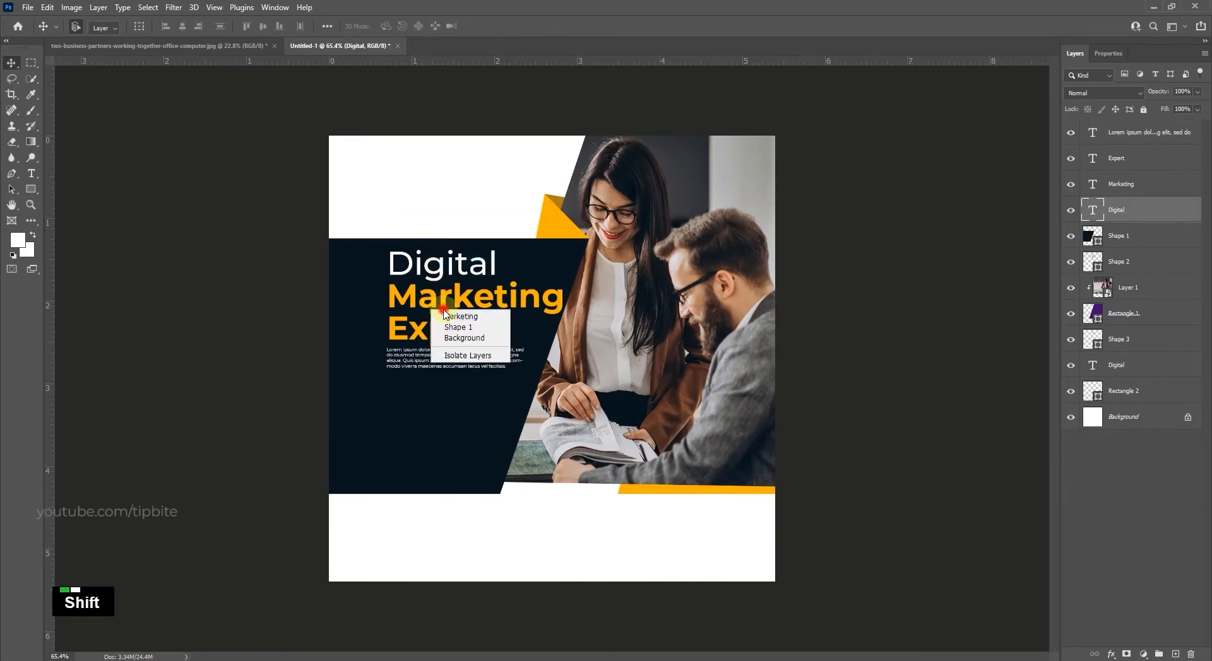
left_click(448, 316, "shift")
right_click(446, 331)
left_click(450, 335, "shift")
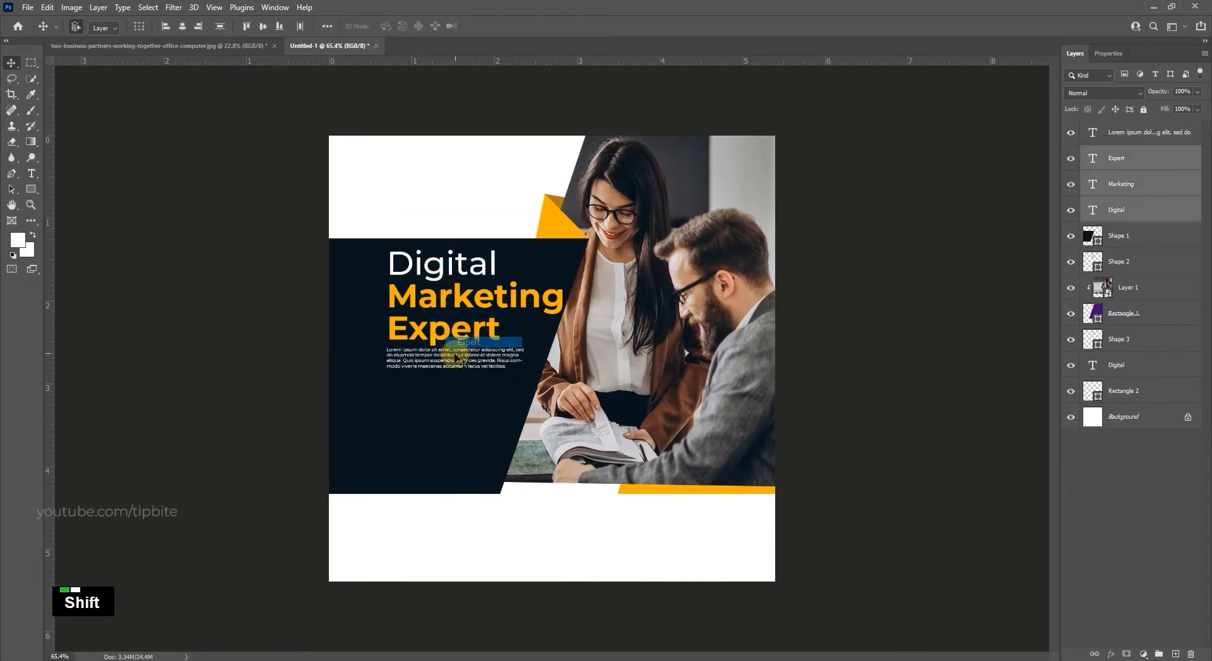
right_click(460, 358)
left_click(480, 361, "shift")
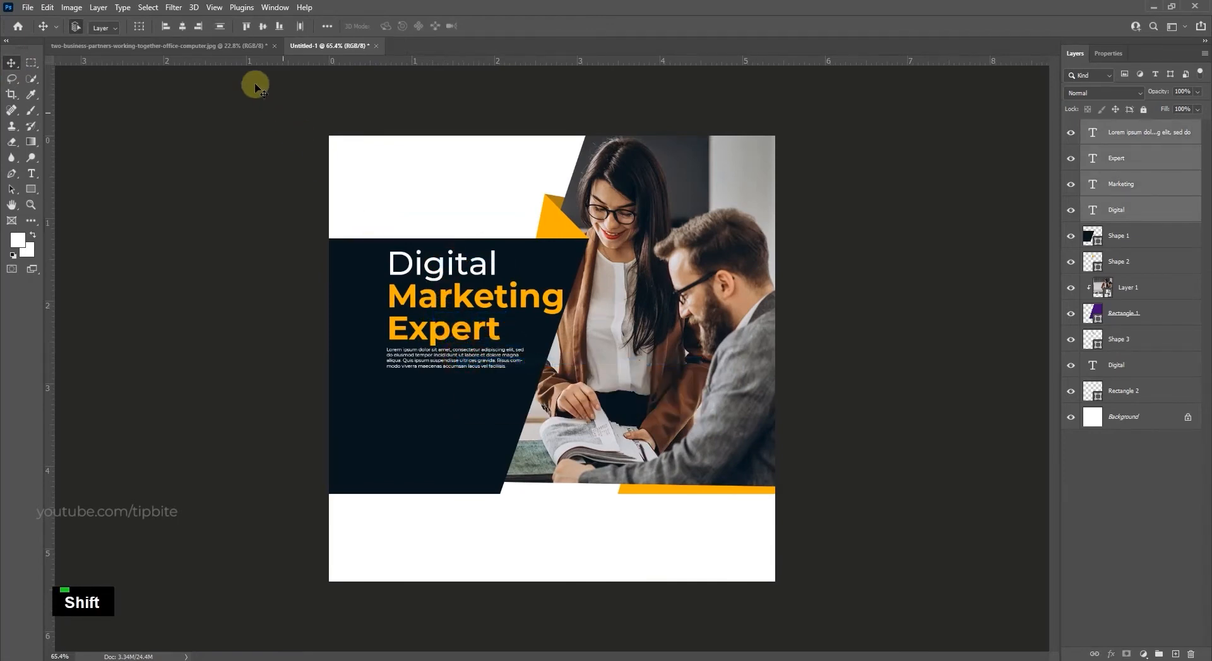
left_click(165, 26)
left_click_drag(439, 278, 419, 279)
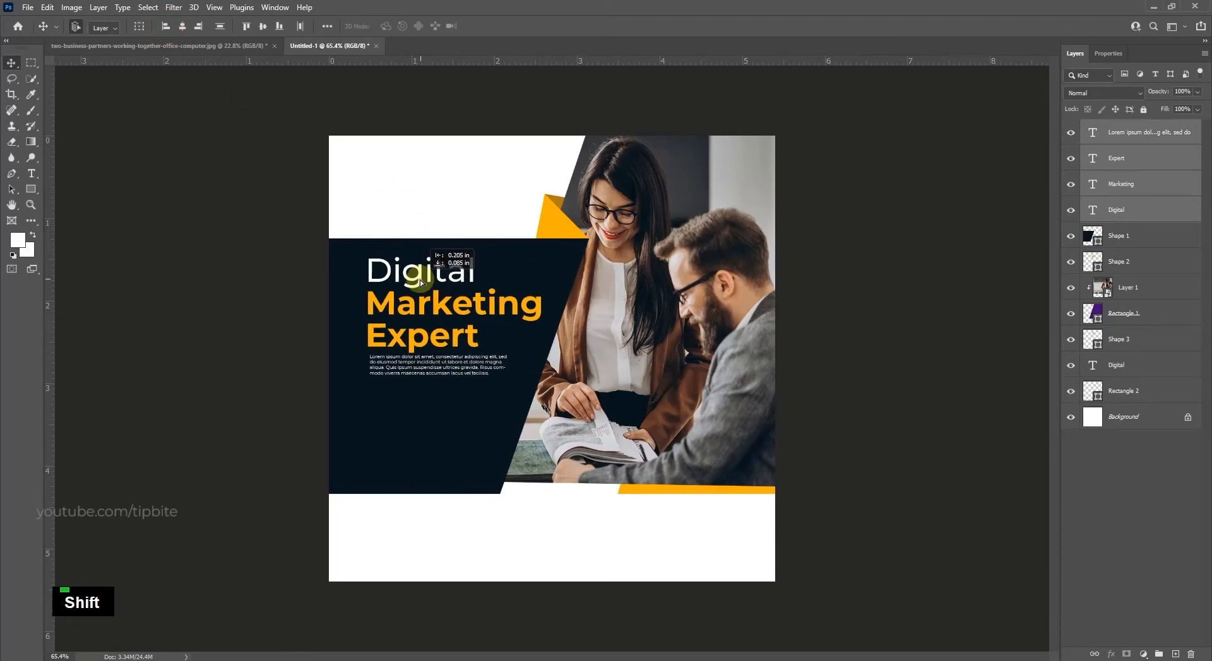
left_click(225, 28)
Select only the placeholder paragraph and nudge it down four steps to widen the gap below "Expert".
right_click(459, 365)
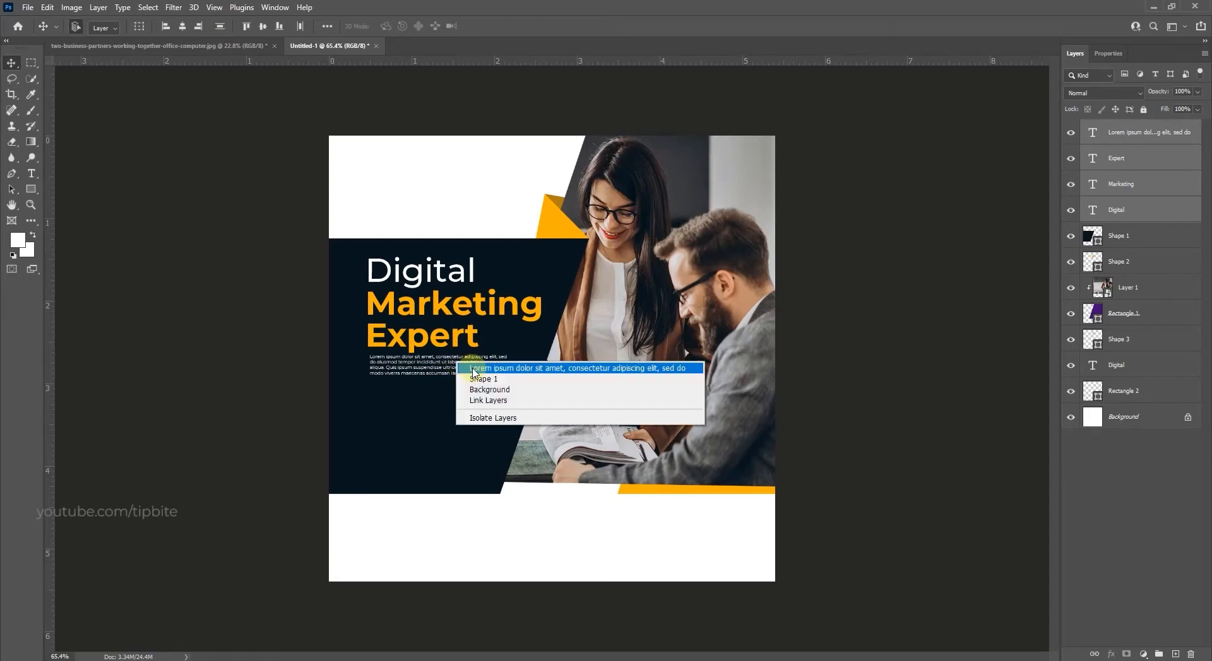
left_click(474, 372)
key("Down")
key("Down")
key("Down")
key("Down")
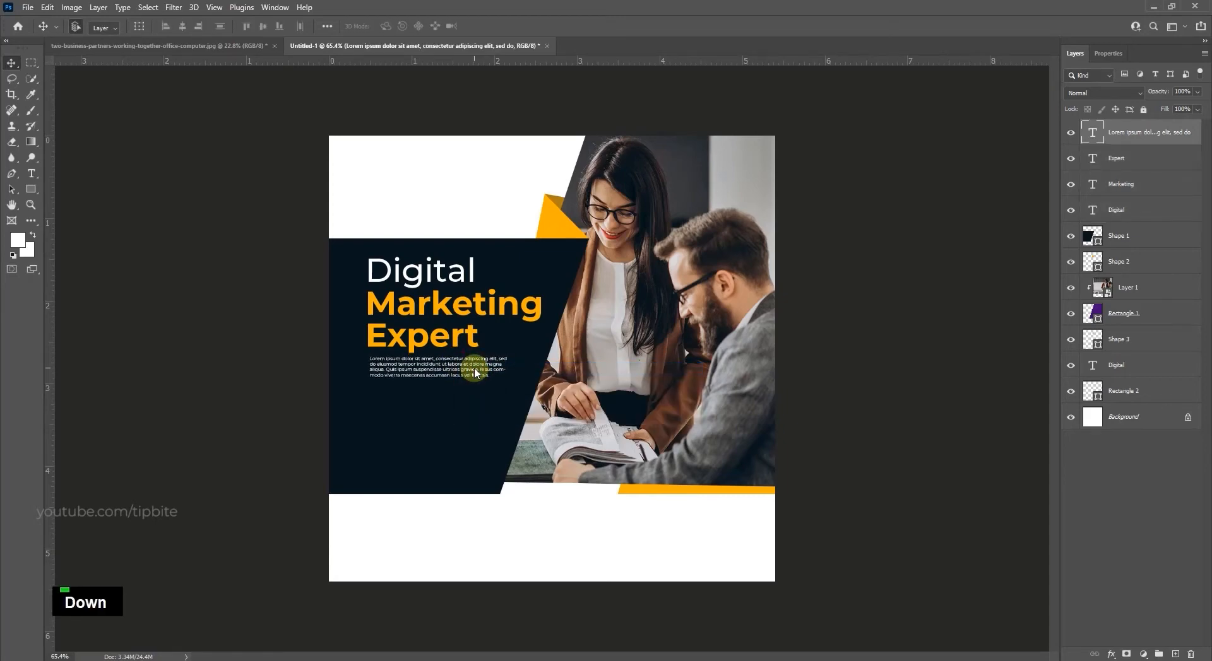
Reselect the three headline words with the placeholder paragraph, left-align them again and shift them slightly closer to the panel's left edge.
right_click(437, 285)
left_click(461, 278)
right_click(441, 303)
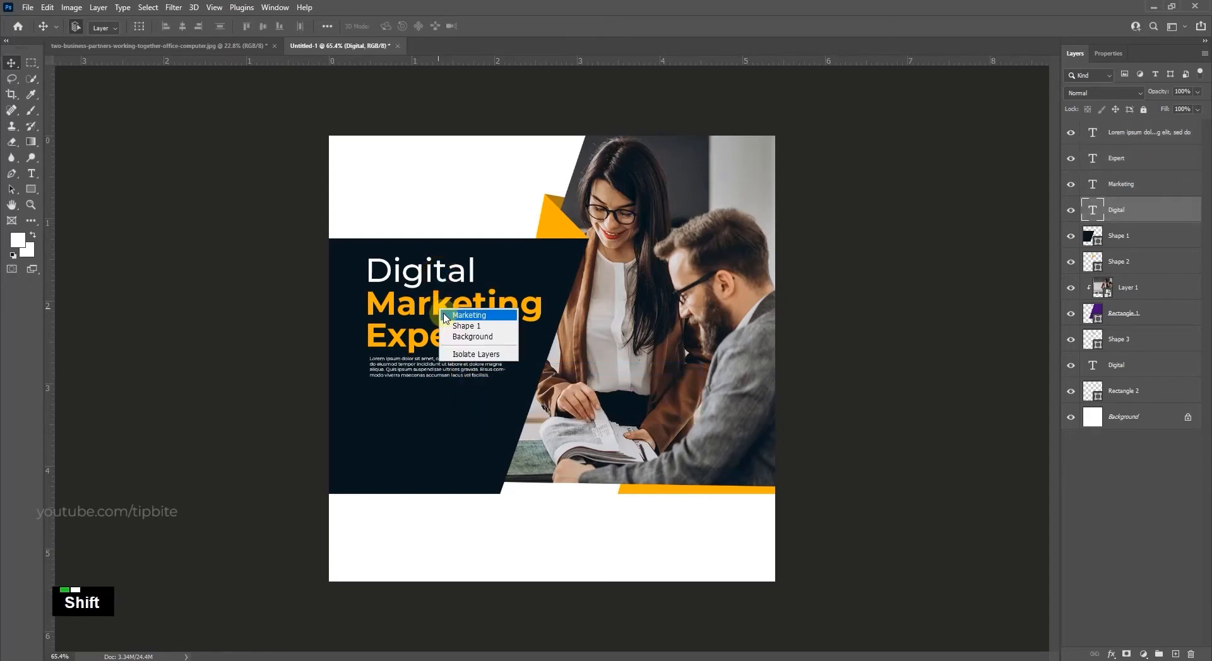
left_click(467, 314, "shift")
right_click(452, 338)
left_click(456, 341, "shift")
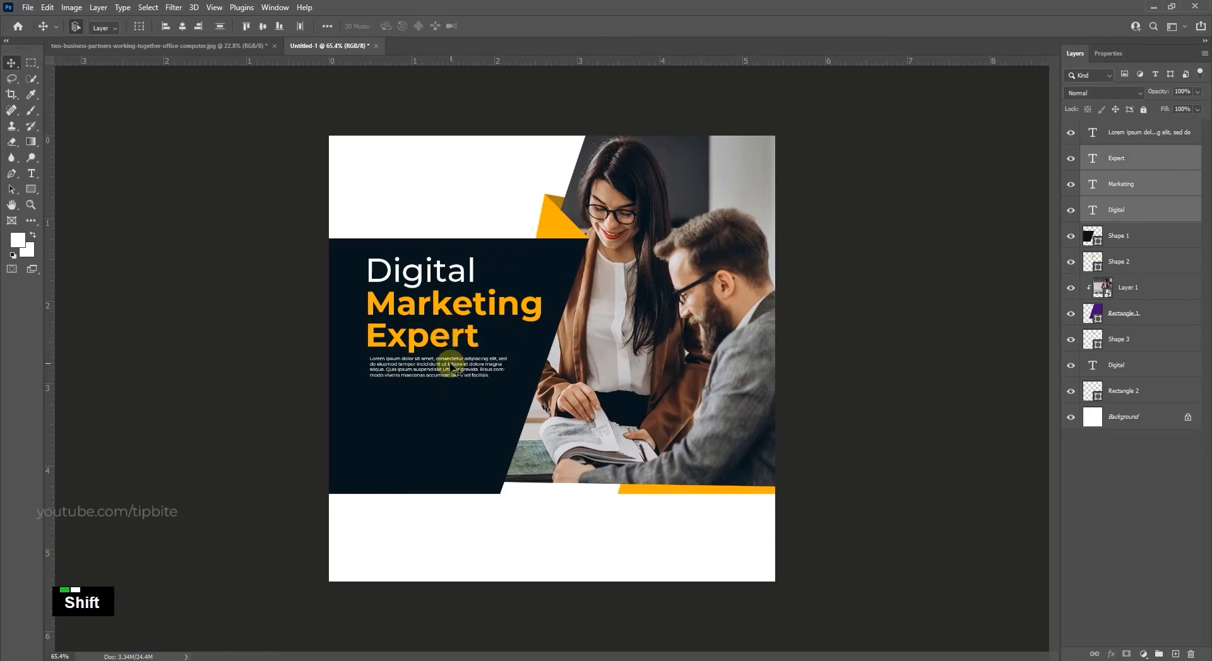
right_click(451, 354)
left_click(470, 361, "shift")
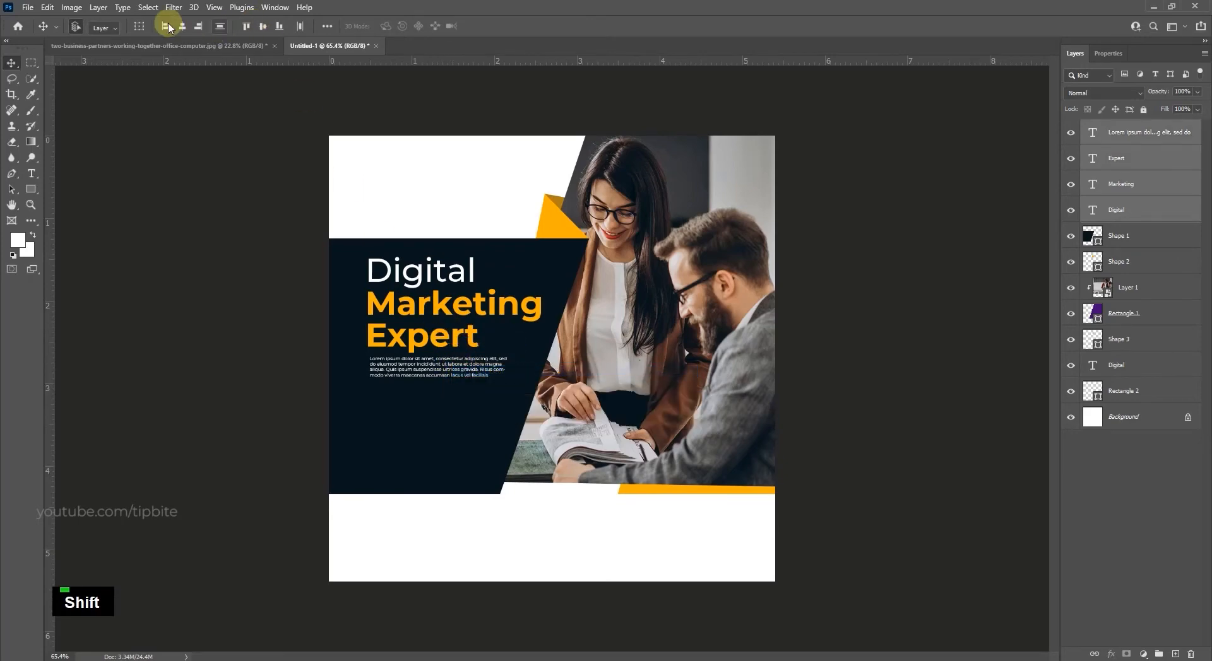
left_click_drag(417, 277, 407, 282)
scroll(490, 349, "down", 1)
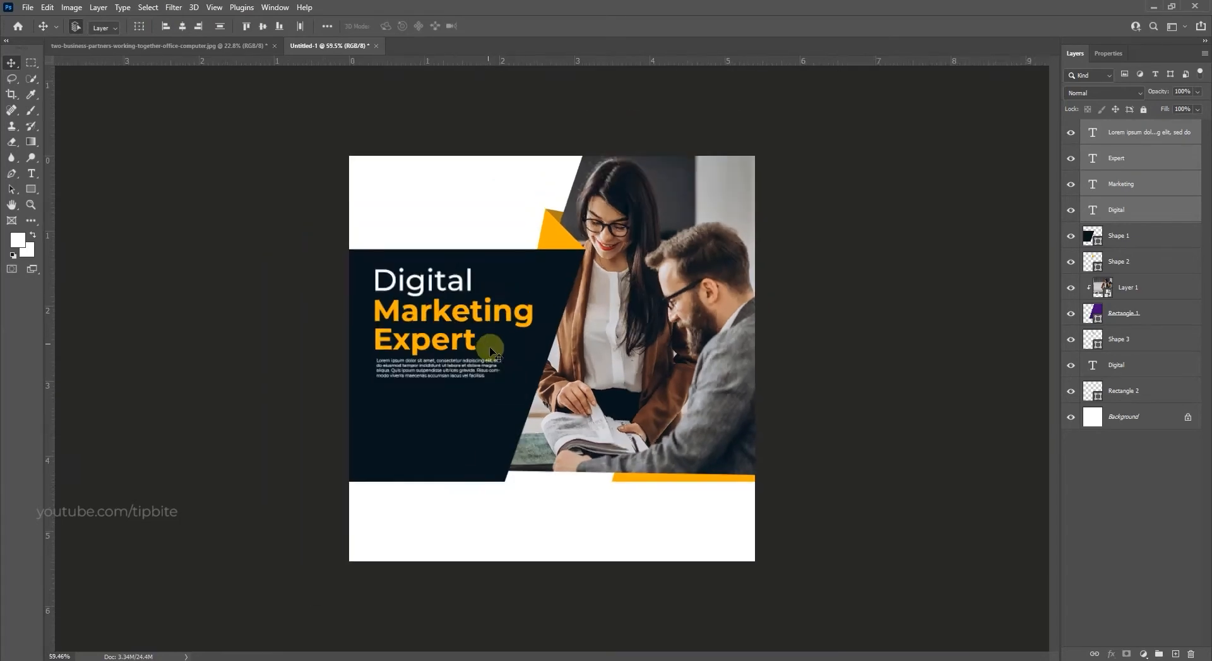
Scale the placeholder paragraph up slightly with Free Transform.
scroll(487, 382, "up", 2)
key("space")
right_click(446, 382)
left_click(461, 386)
key("ctrl+t")
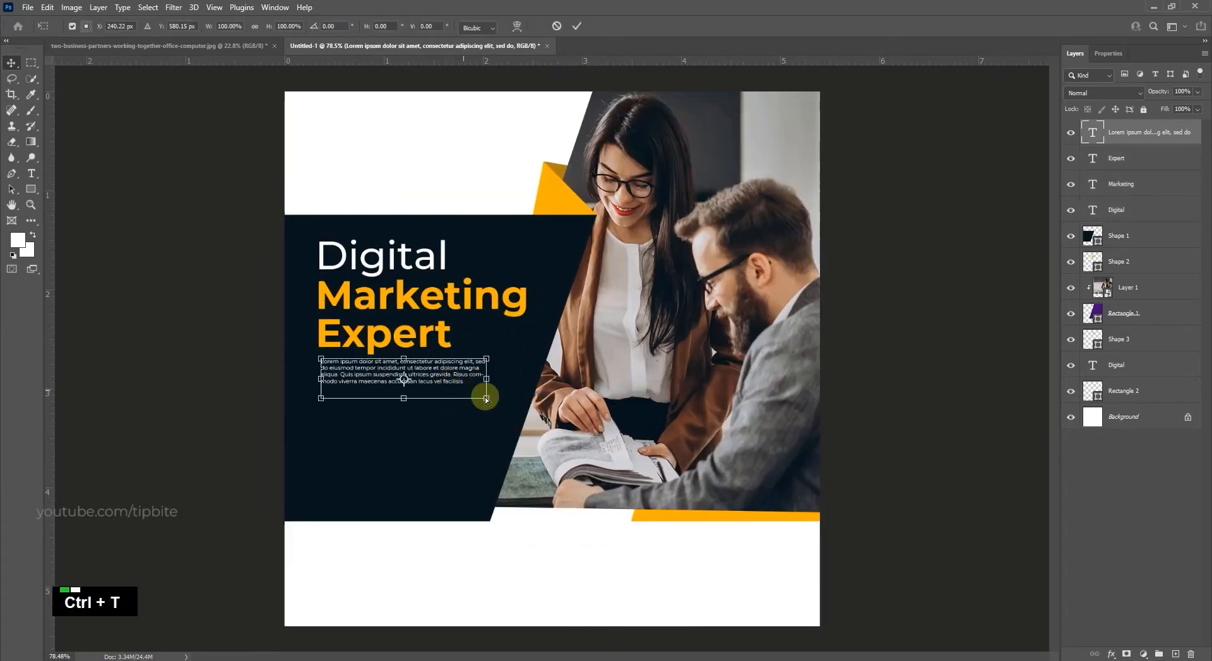
left_click_drag(485, 397, 477, 321)
double_click(470, 389)
Add a vertical guide at the headline's left edge, line the placeholder paragraph up with it, and hide the guides.
scroll(479, 378, "down", 5)
scroll(479, 379, "up", 7)
key("space")
scroll(477, 320, "up", 2)
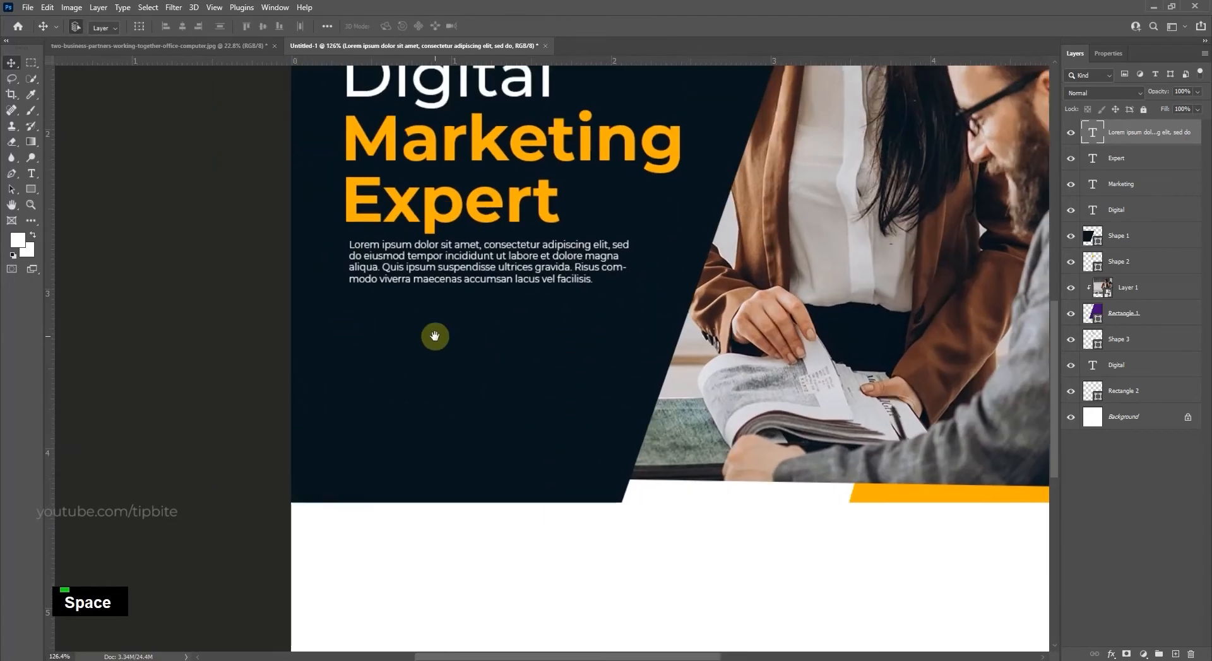
left_click_drag(50, 294, 345, 315)
right_click(392, 248)
left_click(406, 255)
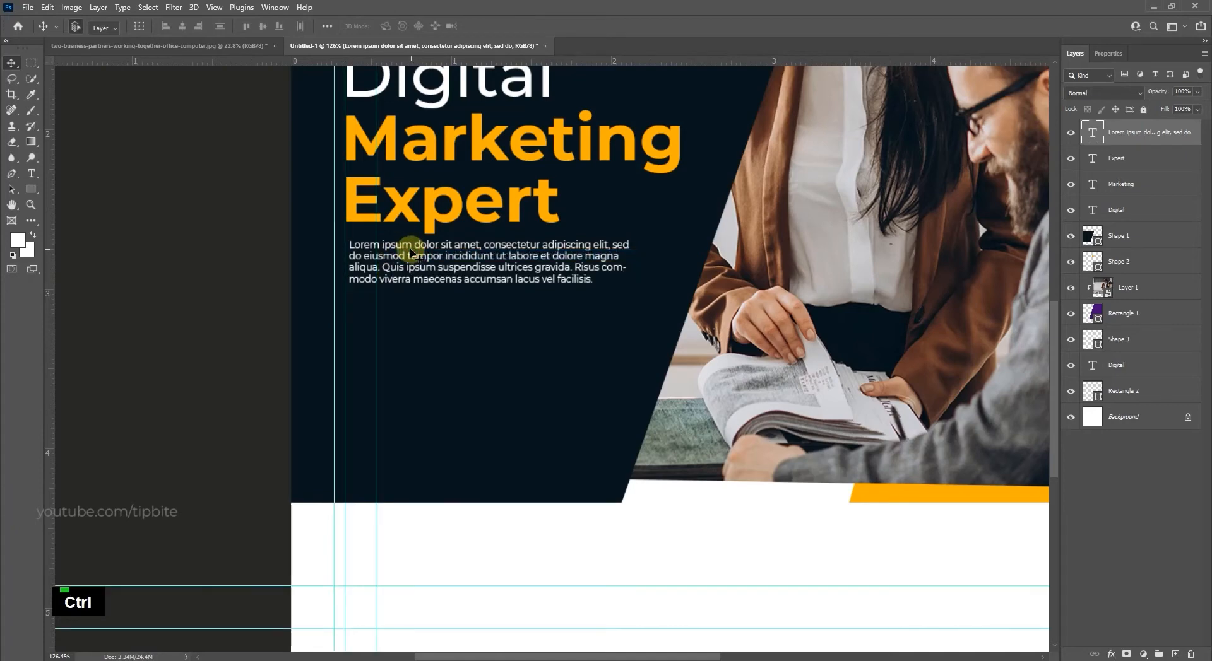
key("ctrl+h")
scroll(416, 315, "down", 3)
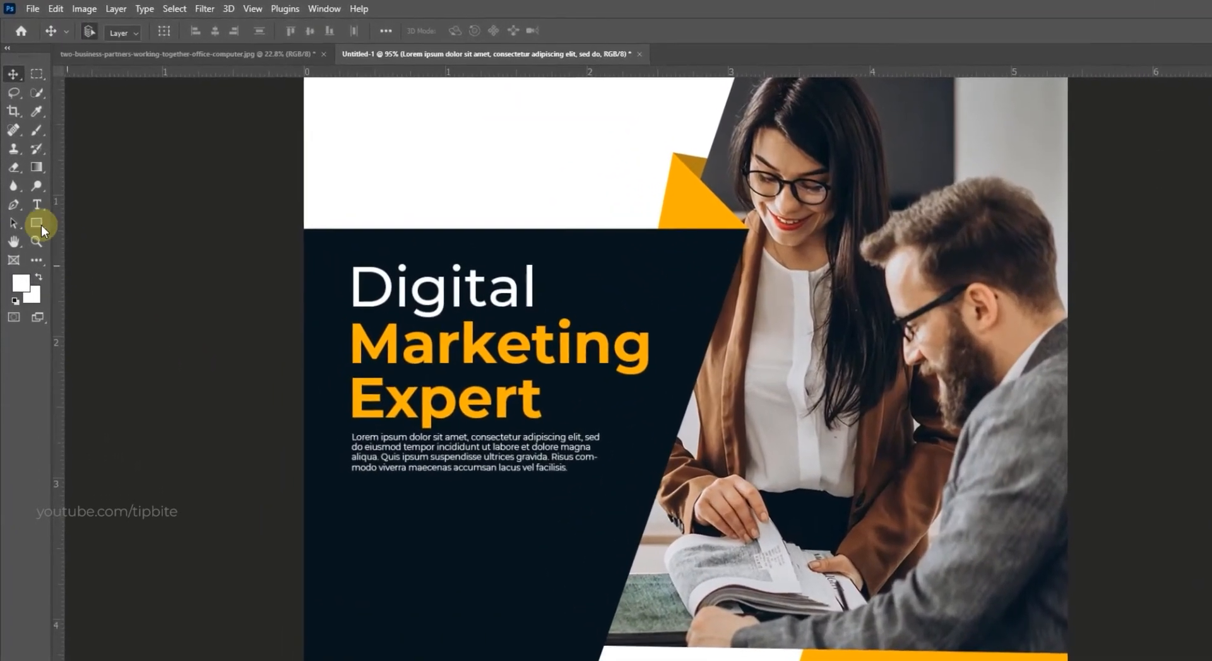
Draw an orange rounded rectangle about 177 x 49 px below the placeholder paragraph and set its corner radii to 23 px.
left_click(32, 187)
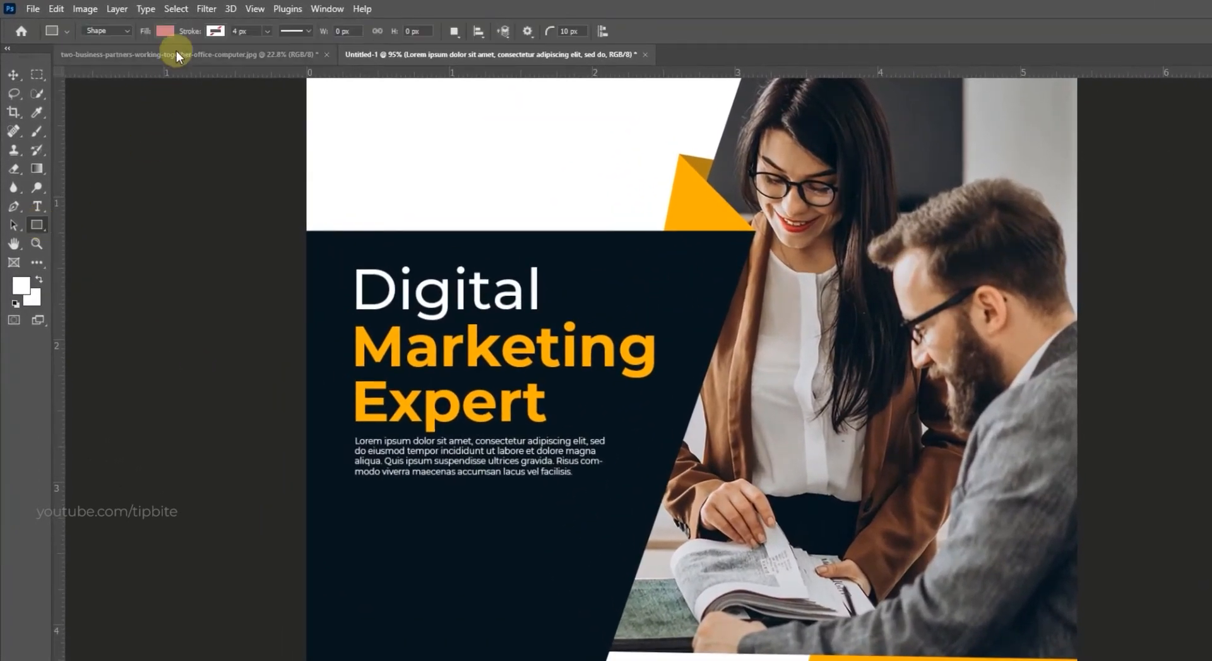
left_click(164, 31)
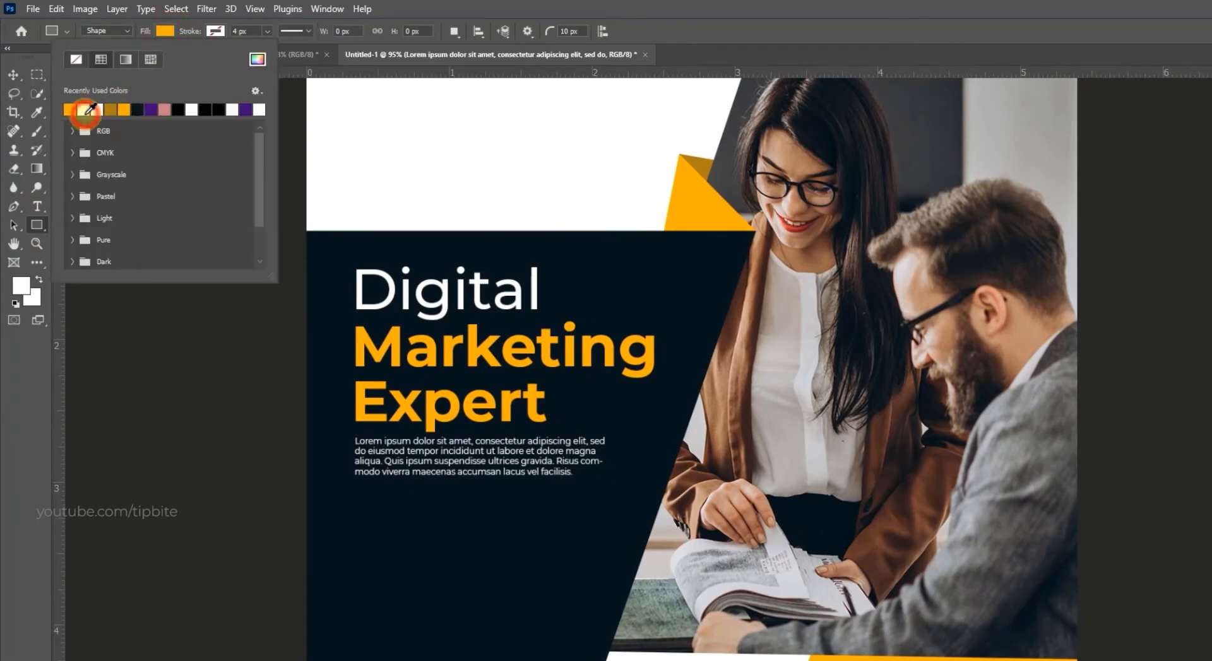
left_click_drag(380, 541, 505, 576)
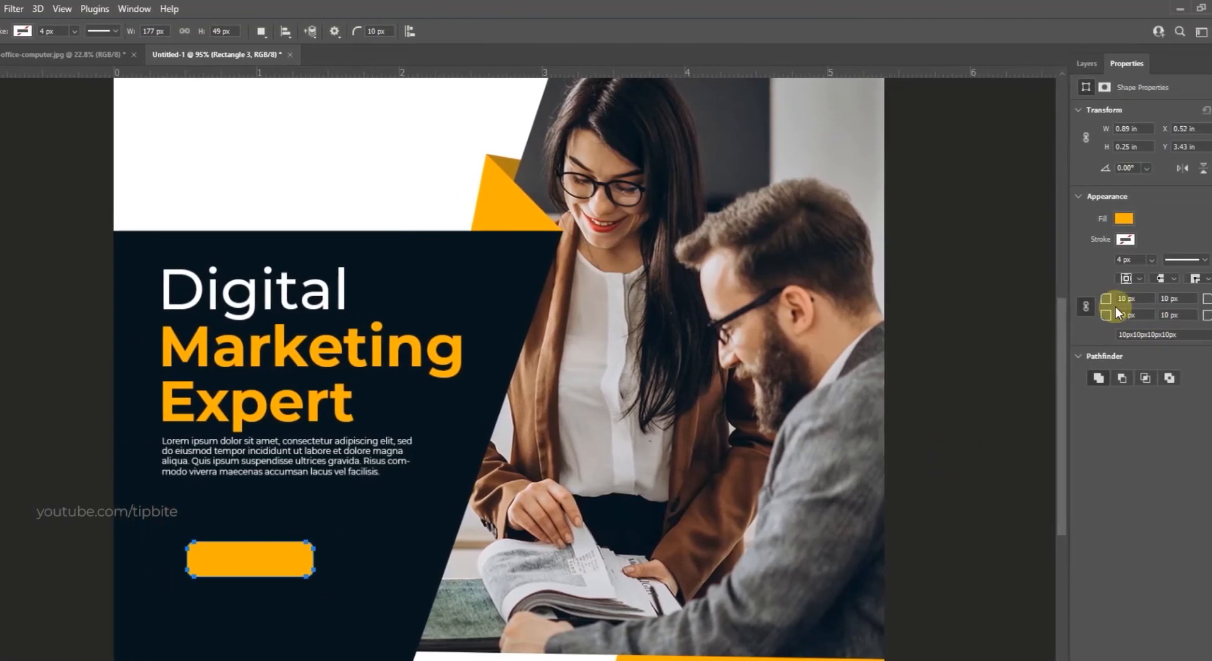
left_click_drag(1115, 312, 1112, 307)
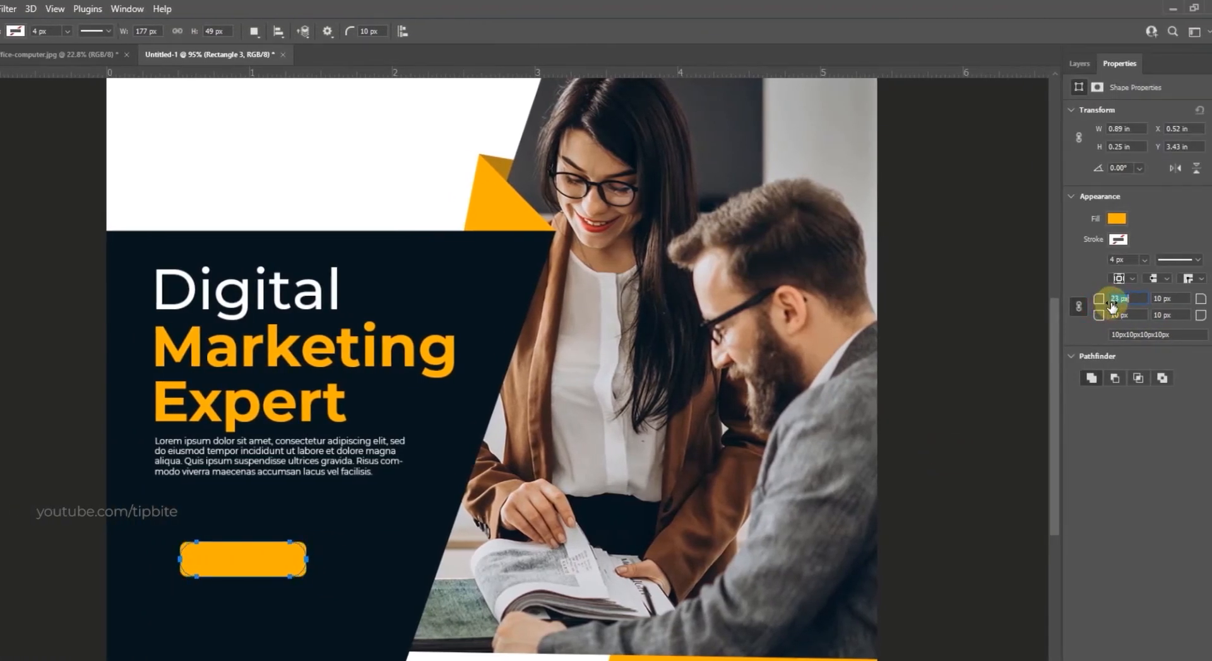
left_click(15, 63)
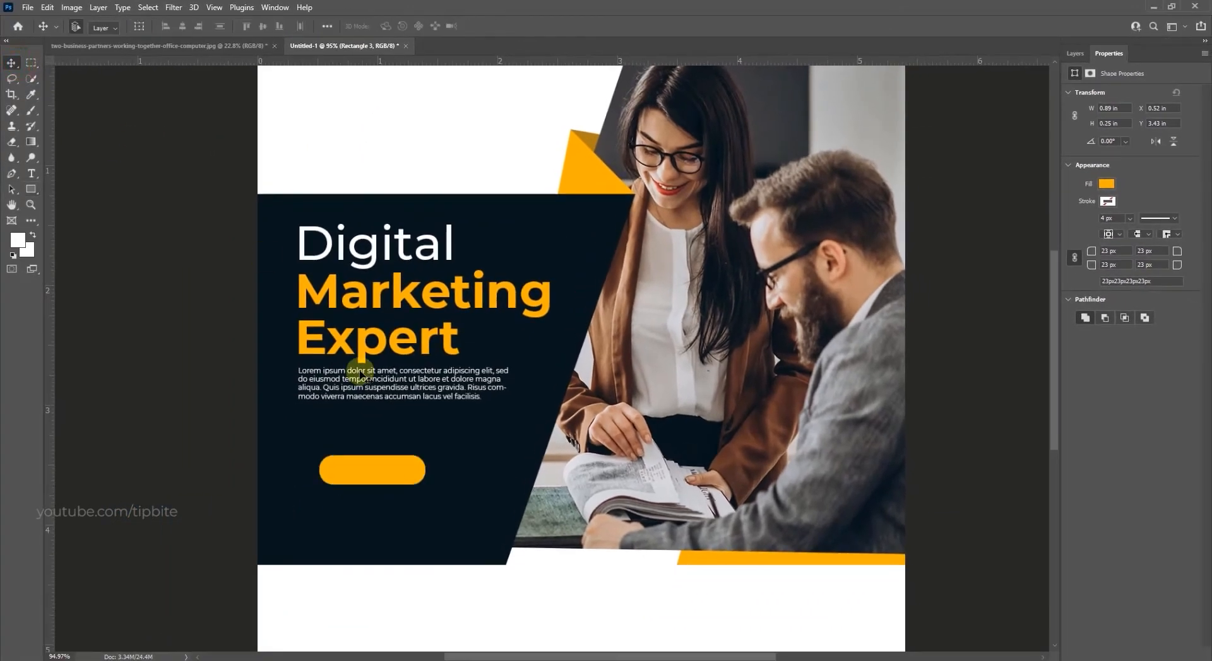
Add a white text line reading "JOIN US" below the orange rounded rectangle.
scroll(360, 376, "up", 2)
left_click_drag(371, 524, 452, 416)
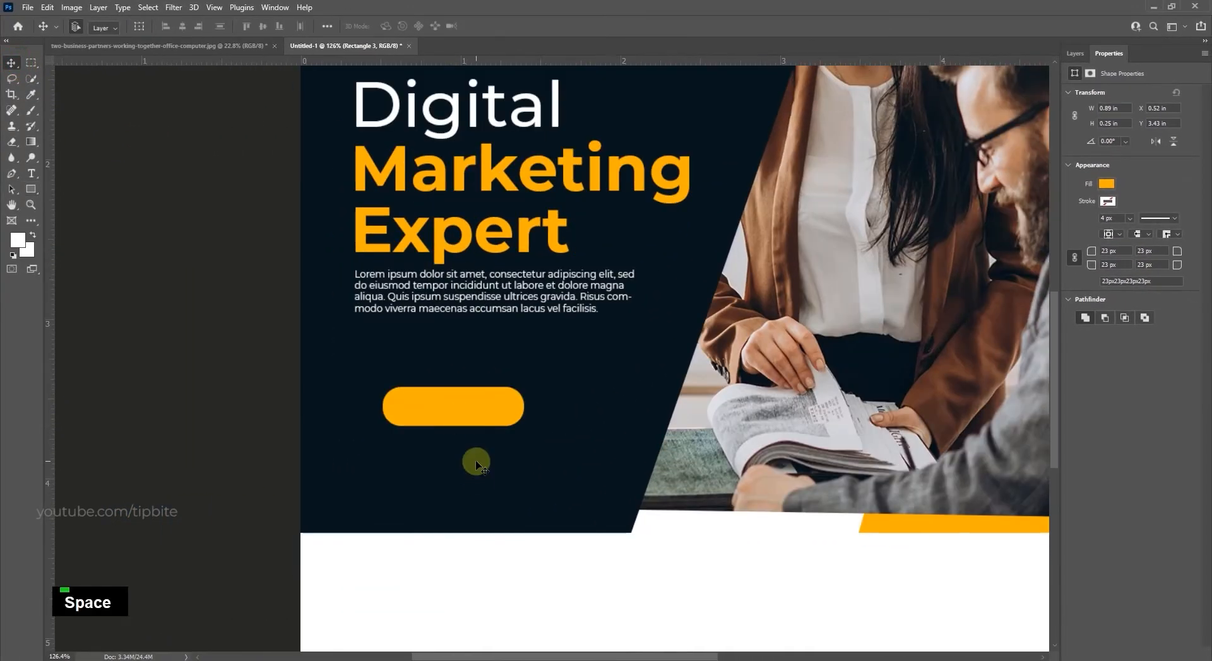
key("t")
left_click(456, 475)
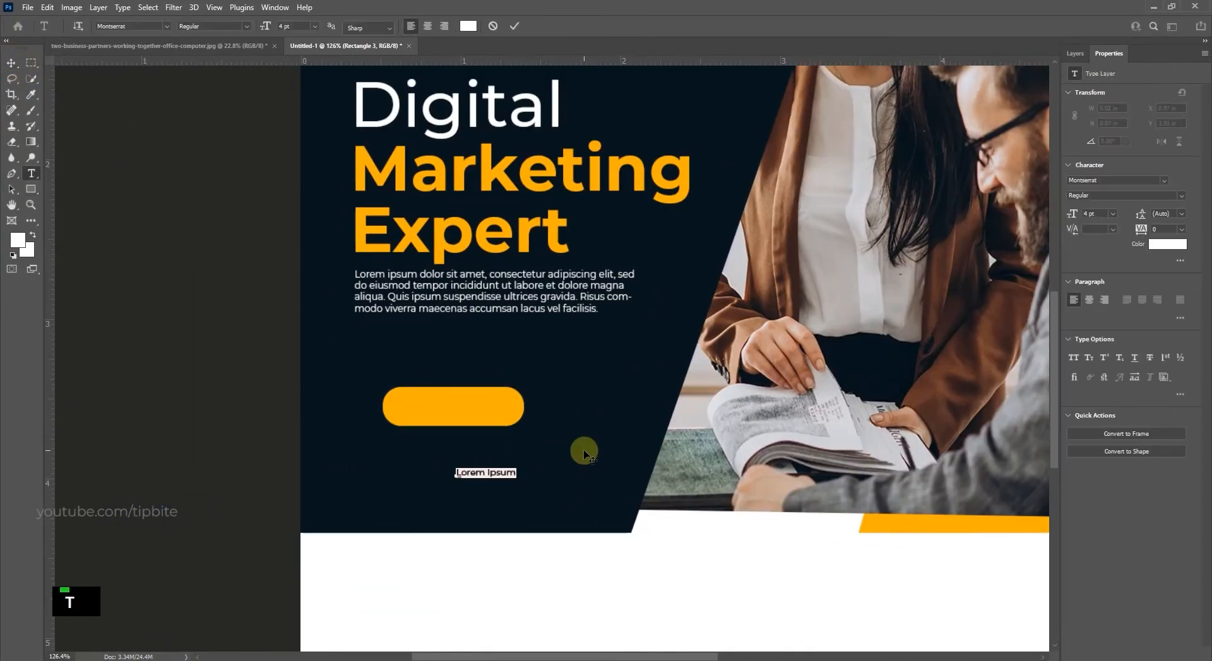
type("JOIN ")
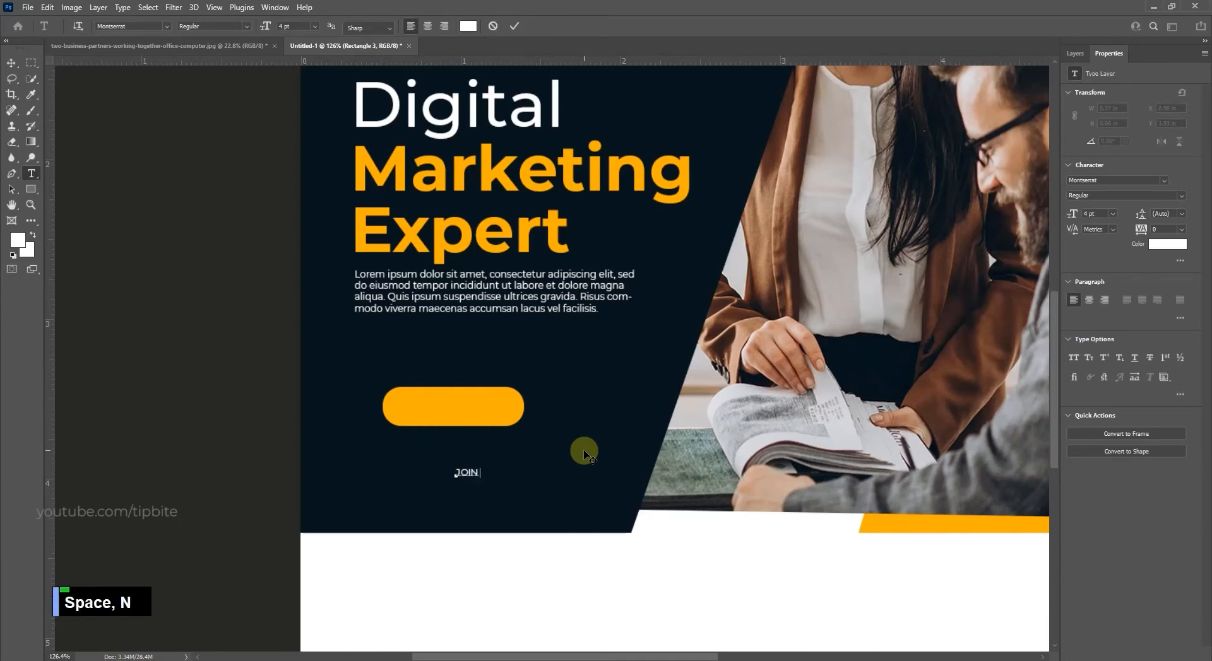
type("US")
Set the "JOIN US" text to Montserrat Bold and move it onto the orange rounded rectangle.
key("ctrl+a")
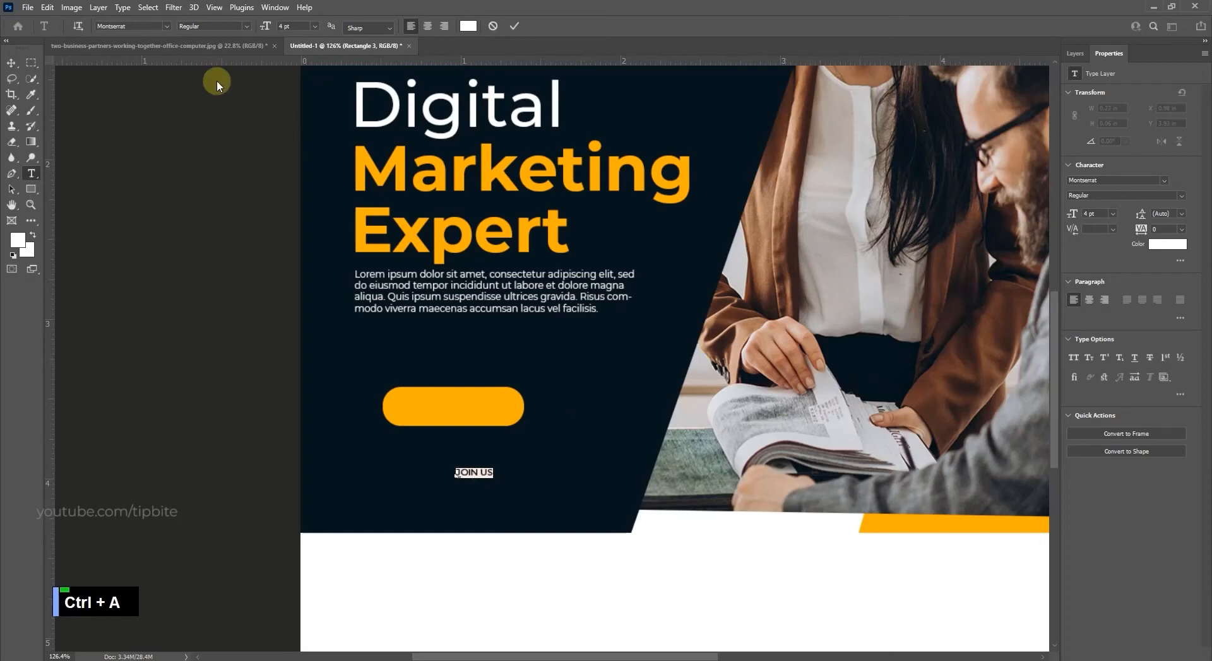
left_click(245, 31)
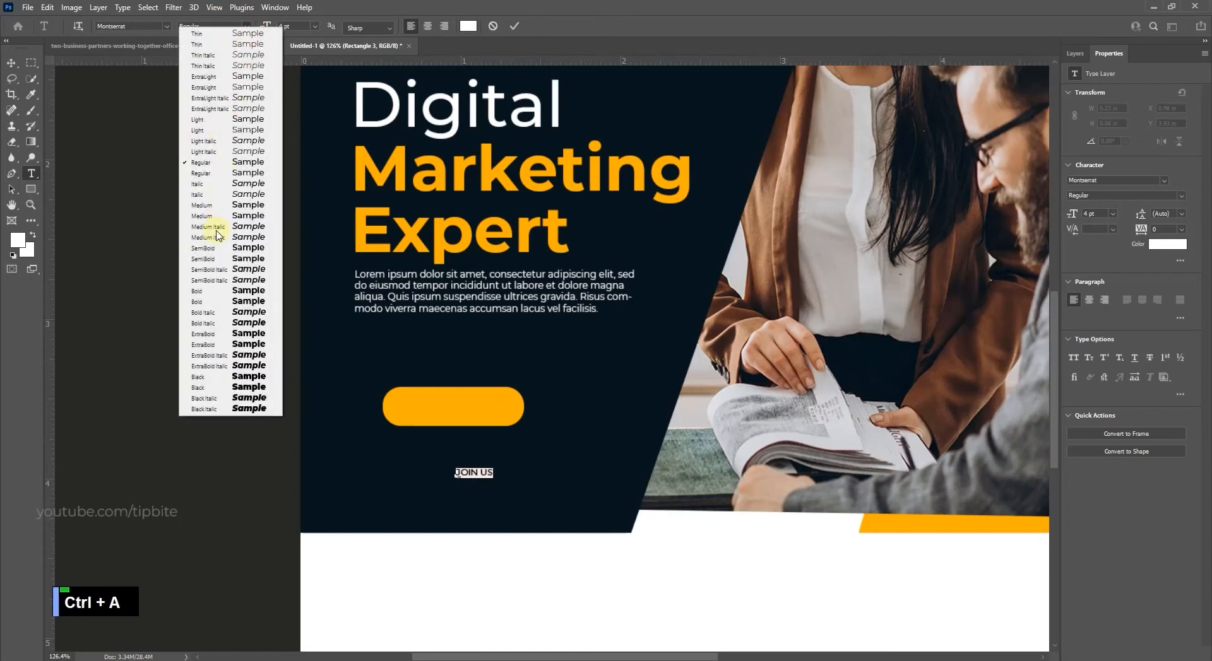
left_click(202, 291)
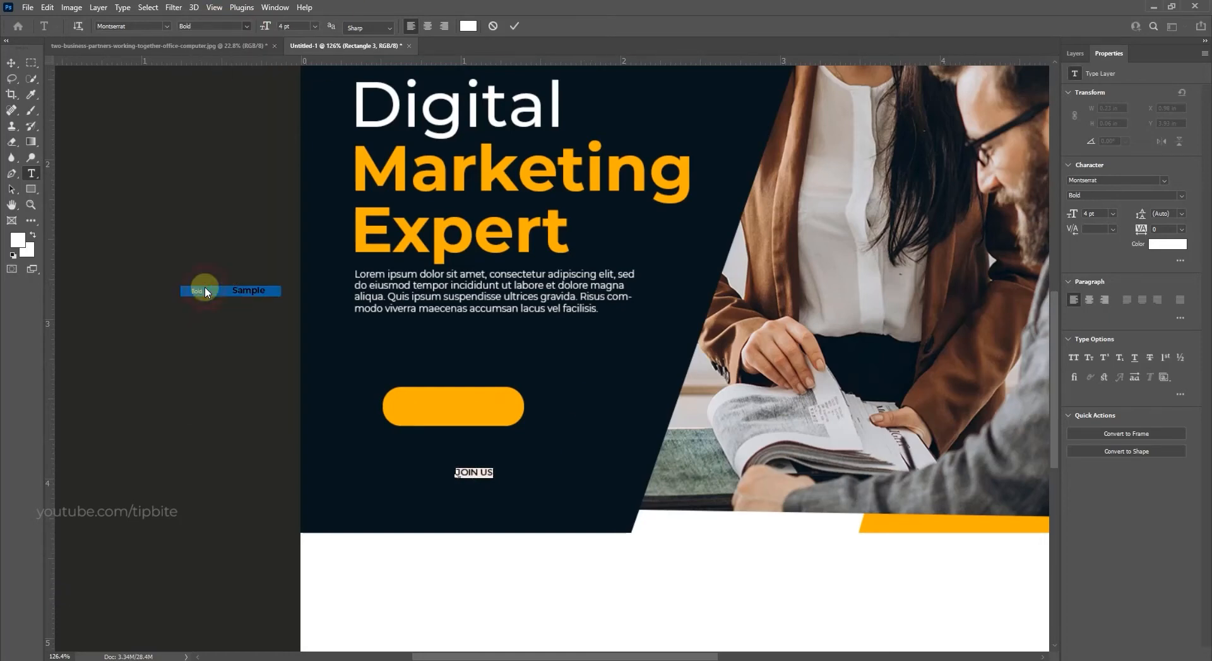
left_click(12, 56)
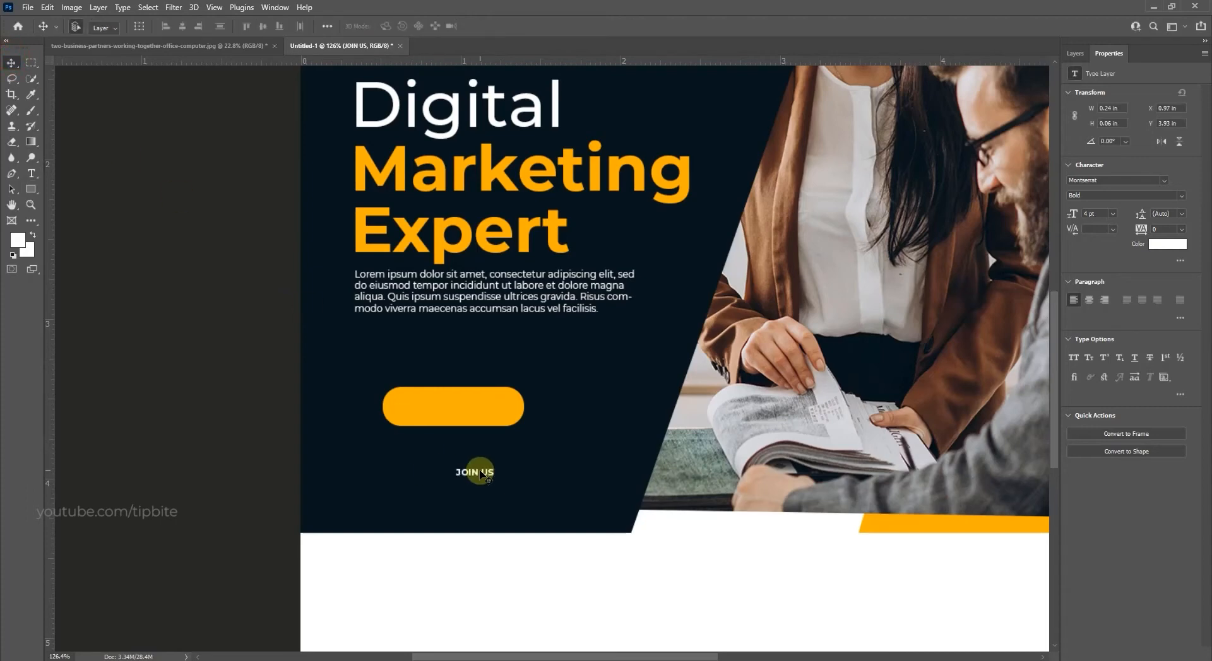
left_click_drag(457, 408, 453, 407)
Select the orange rounded rectangle and reduce its corner radii to 18 px.
scroll(476, 427, "up", 3)
left_click(536, 399)
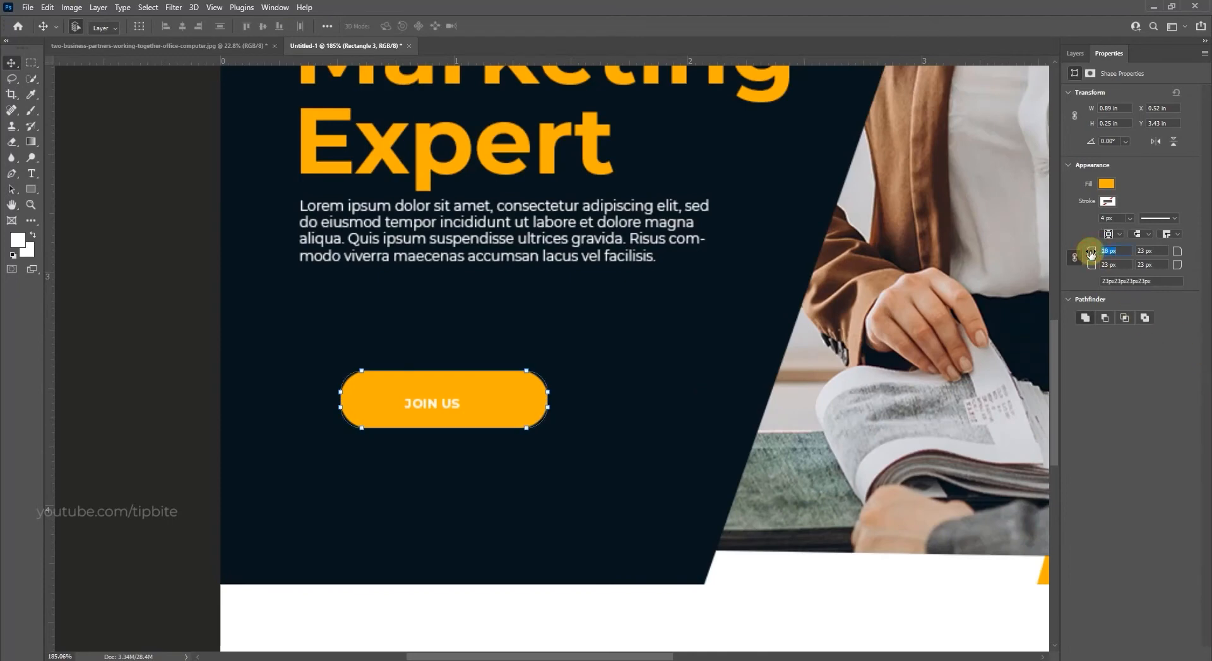
left_click_drag(1090, 253, 1089, 255)
Enlarge the "JOIN US" text proportionally from its center to about 7.8 pt.
right_click(450, 404)
left_click(475, 409)
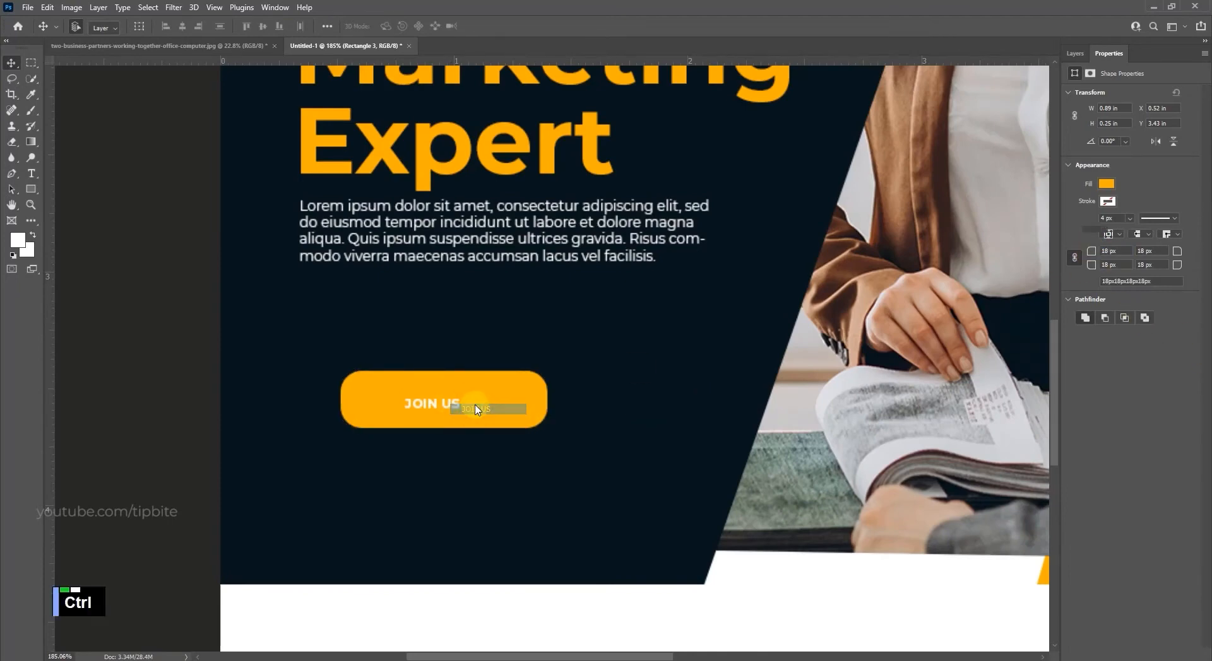
key("ctrl+t")
left_click_drag(462, 400, 492, 399)
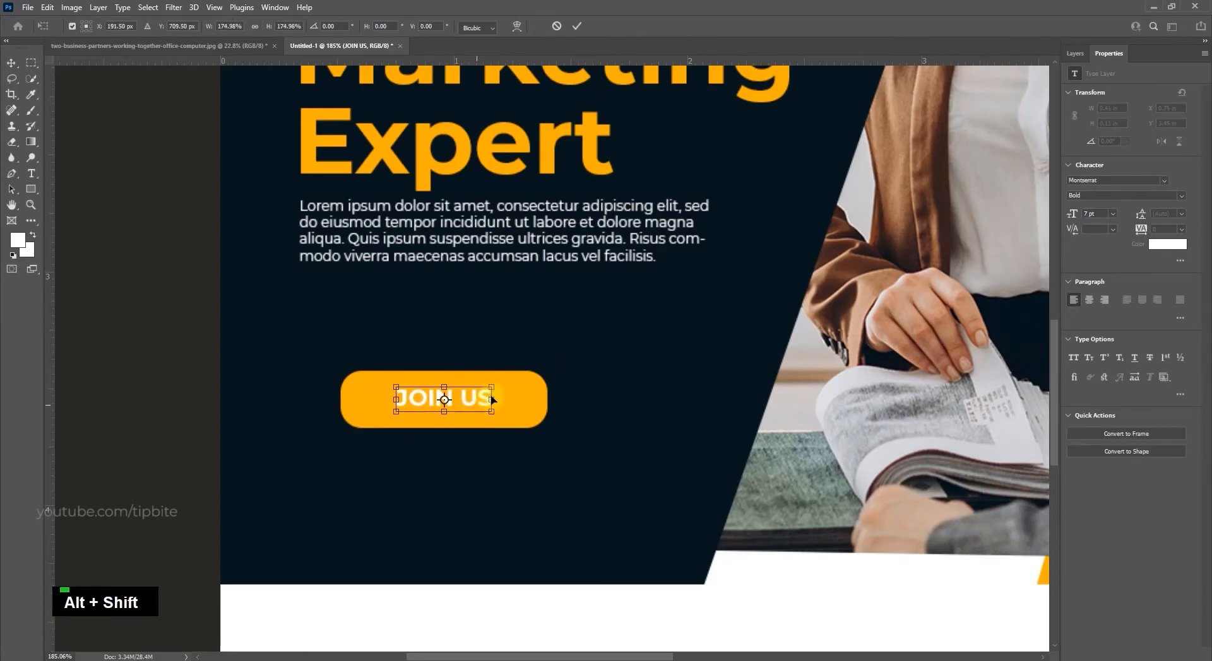
left_click(11, 63)
Select the "JOIN US" text together with the orange rounded rectangle and center the two on each other.
right_click(443, 387)
right_click(539, 409)
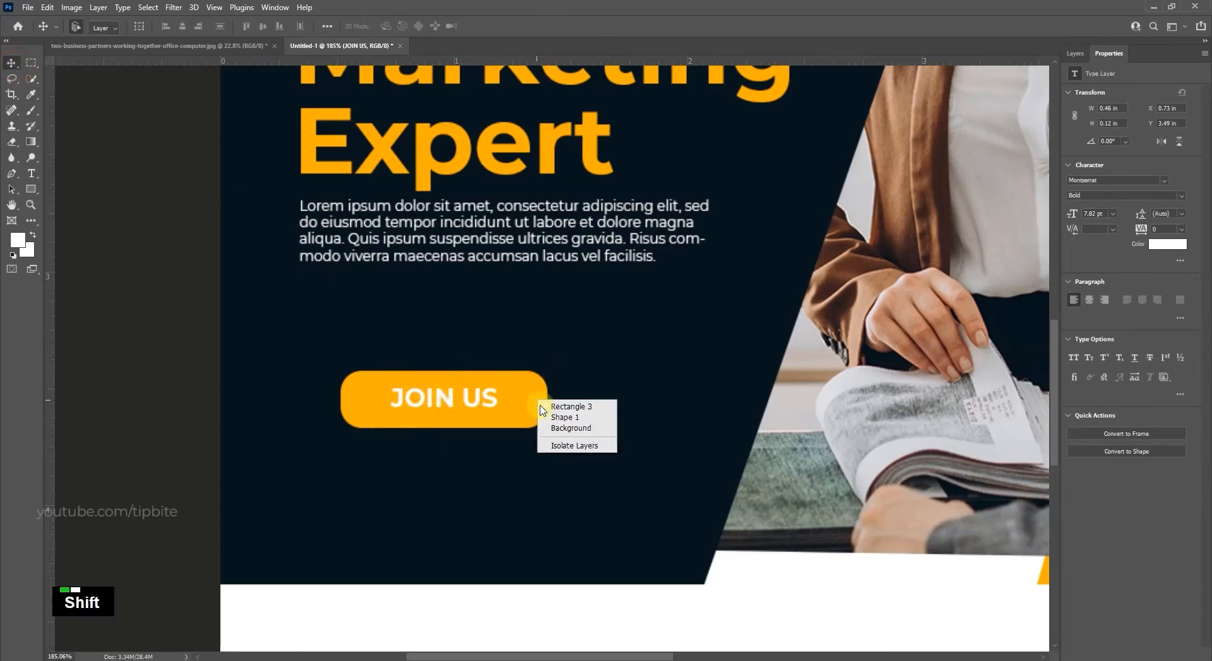
left_click(564, 417, "shift")
Resize only the orange rounded rectangle to about 0.79 in wide and 0.2 in high around the "JOIN US" text.
right_click(527, 388)
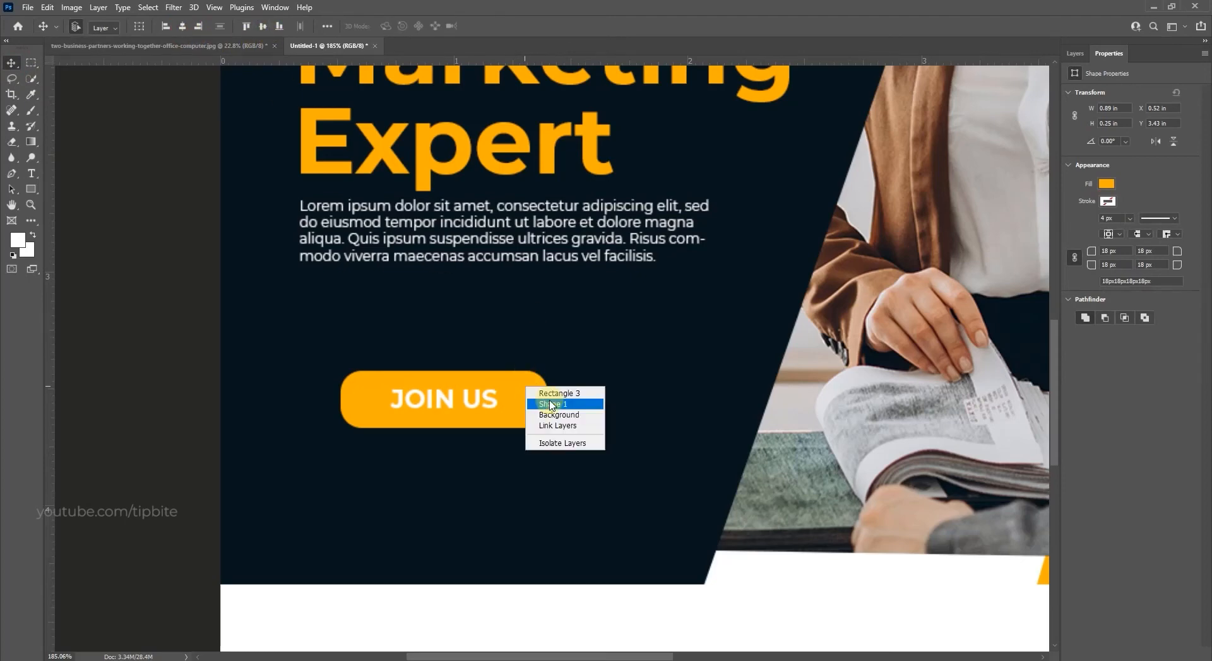
left_click(553, 394)
key("ctrl+t")
left_click_drag(546, 400, 530, 400)
left_click_drag(341, 399, 347, 399)
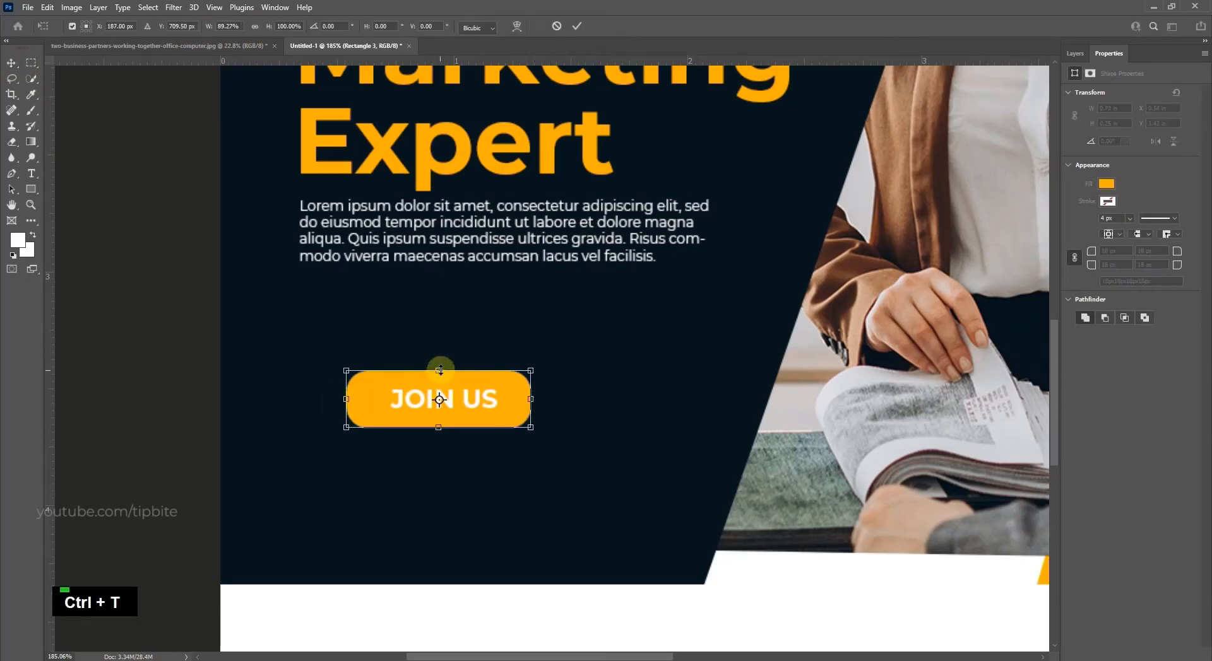
left_click_drag(440, 370, 441, 384)
key("Return")
Align the horizontal and vertical centers of the "JOIN US" text and the resized orange button.
right_click(449, 396)
left_click(480, 402)
right_click(514, 414)
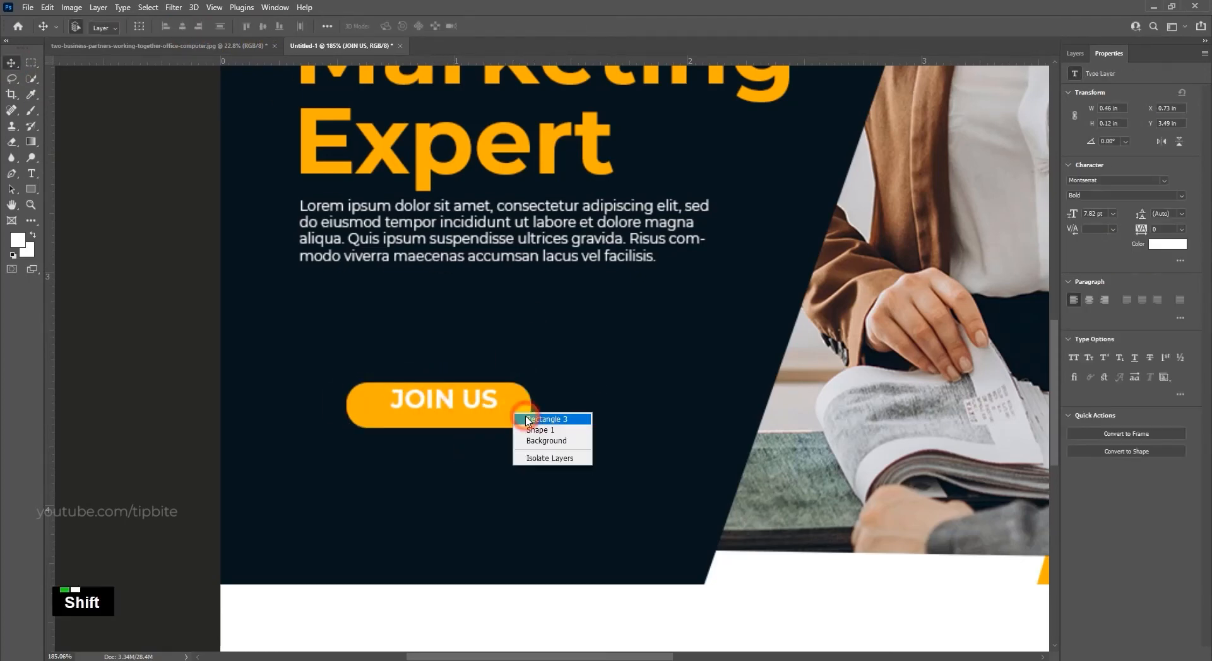
left_click(527, 420, "shift")
left_click(183, 27)
left_click(263, 27)
Show the guides and move the "JOIN US" button with its text left, in line with the headline's left edge.
scroll(478, 367, "down", 7)
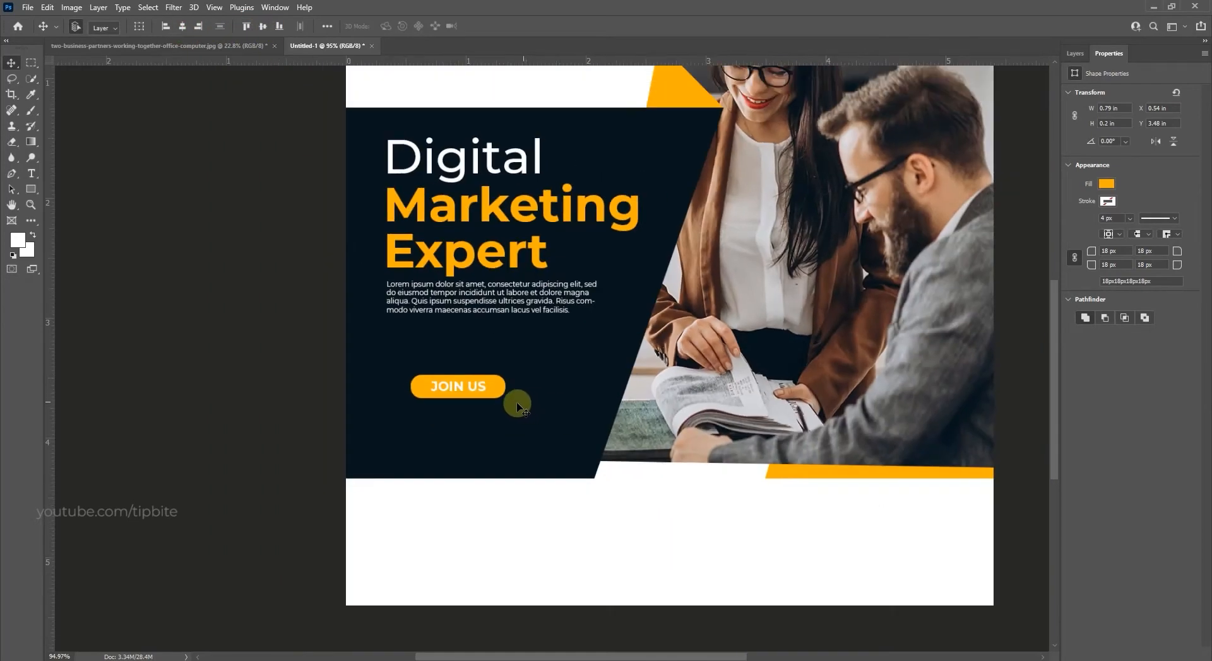
scroll(435, 401, "up", 2)
key("ctrl+h")
scroll(450, 407, "up", 4)
left_click_drag(465, 393, 427, 403)
Scale the "JOIN US" button and its text down to about 0.58 x 0.14 in and hide the guides.
key("ctrl+t")
left_click_drag(509, 366, 438, 400)
key("Return")
scroll(500, 400, "down", 10)
key("ctrl+h")
scroll(428, 414, "up", 2)
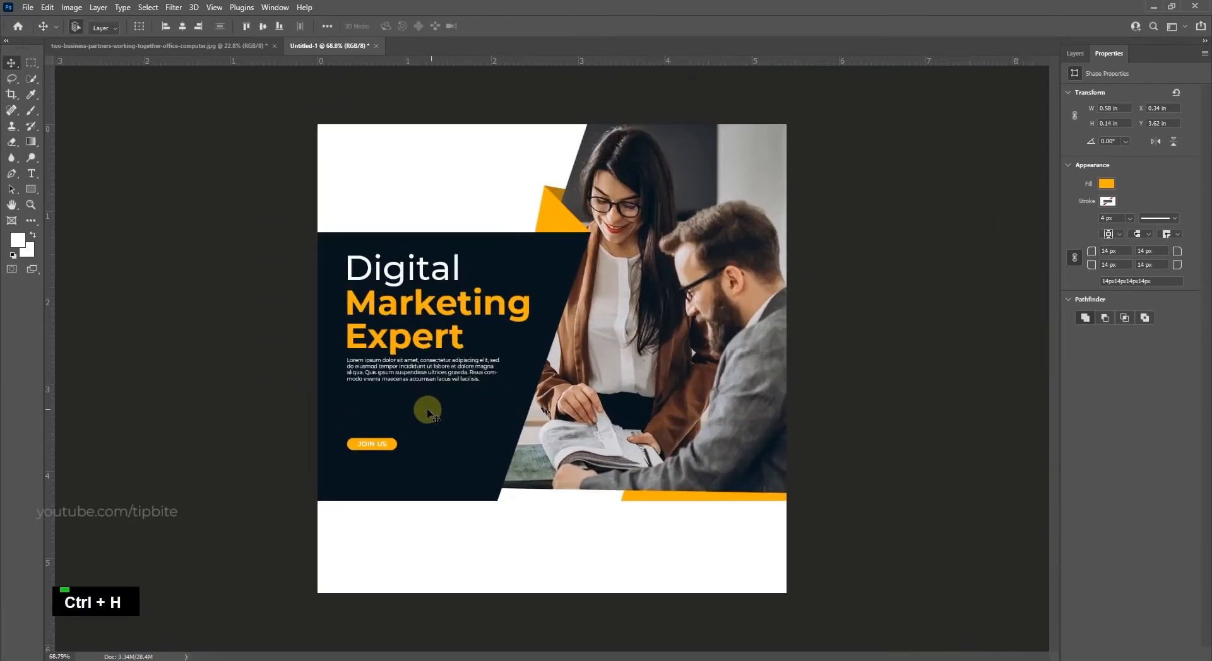
Recolor the "JOIN US" button text black.
scroll(427, 413, "up", 4)
right_click(312, 497)
left_click(318, 499)
key("t")
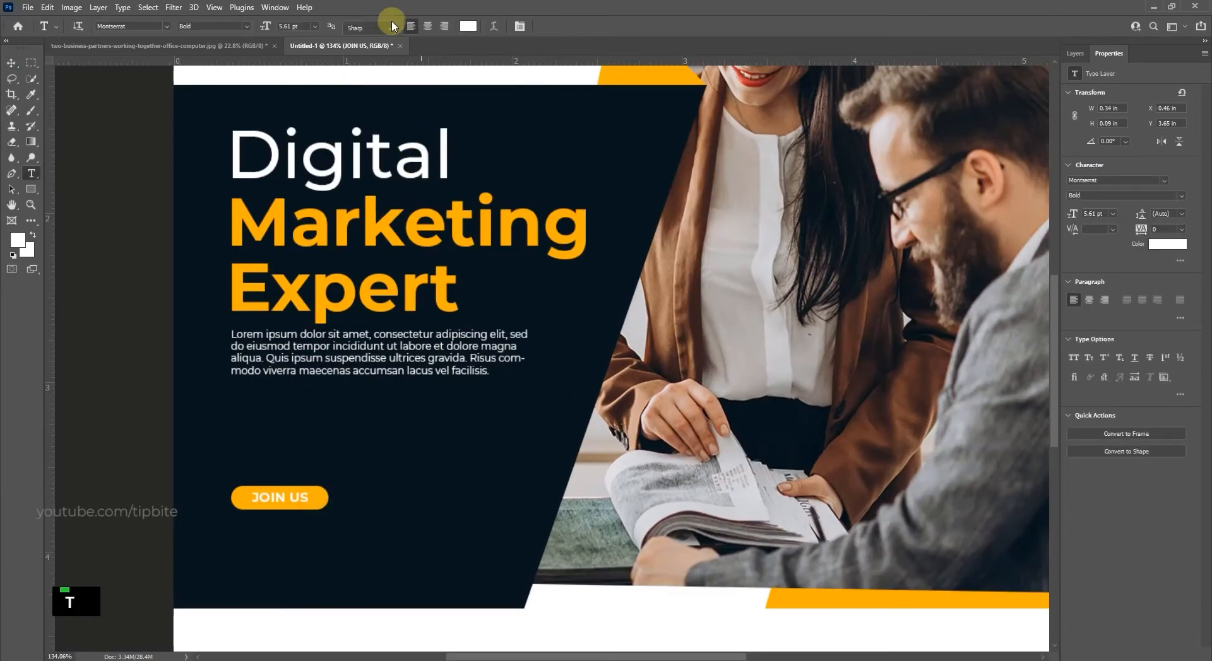
left_click(463, 29)
left_click_drag(766, 284, 670, 320)
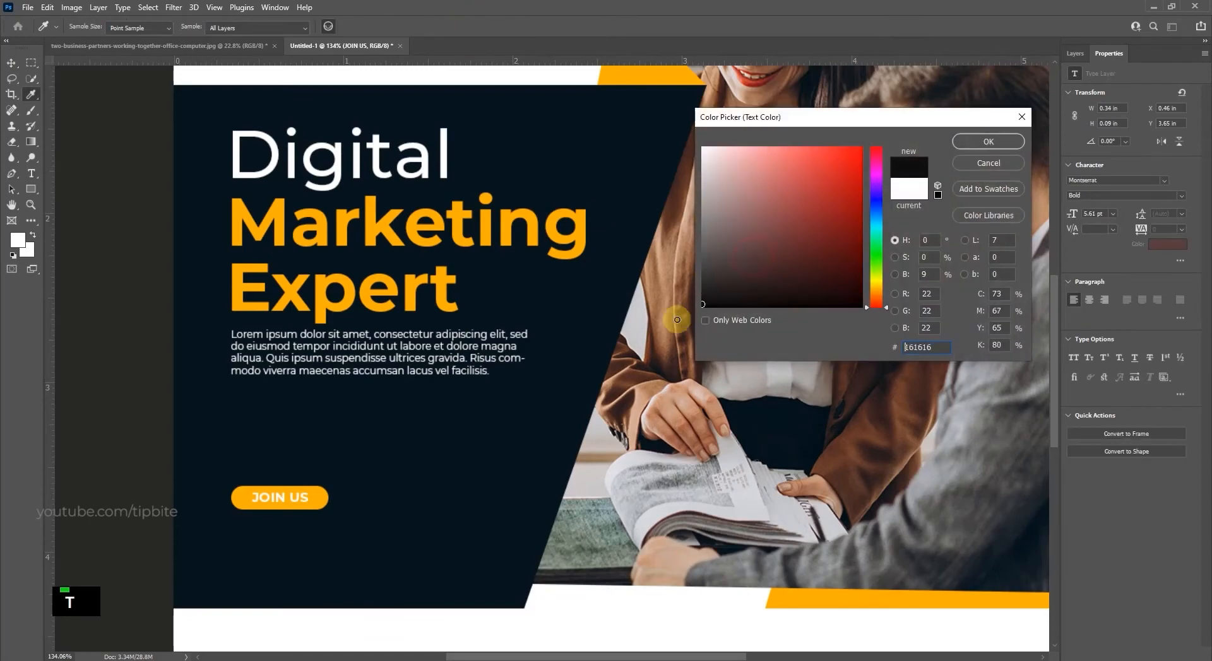
left_click(992, 142)
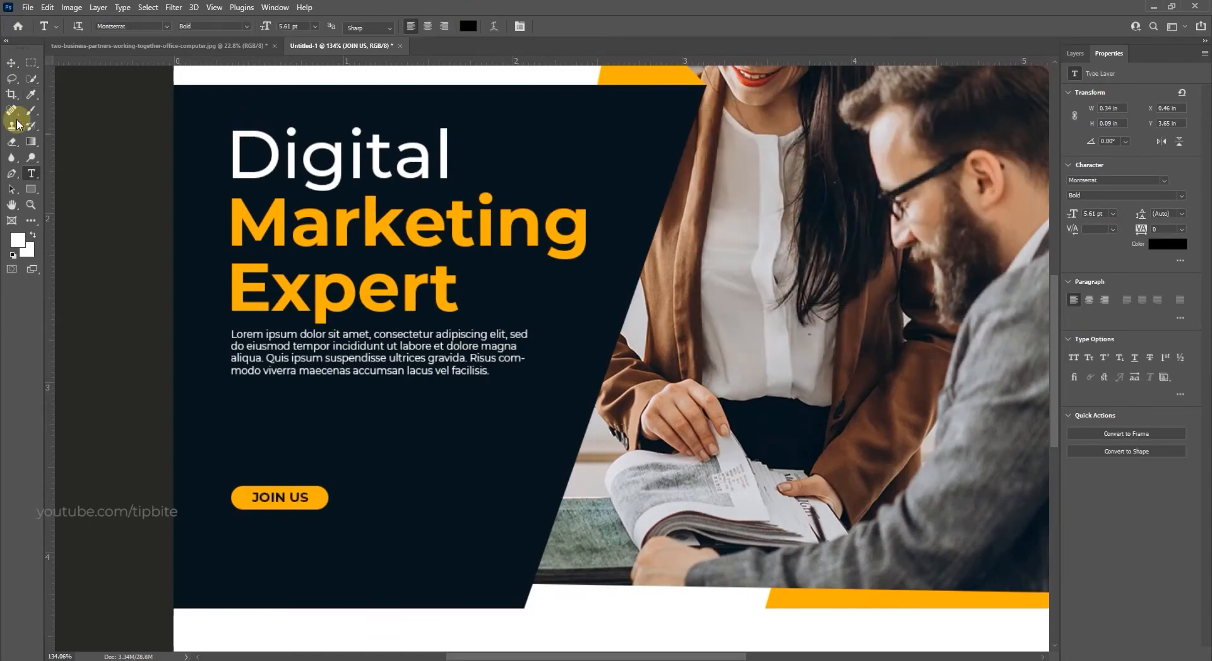
left_click(13, 63)
scroll(407, 375, "down", 4)
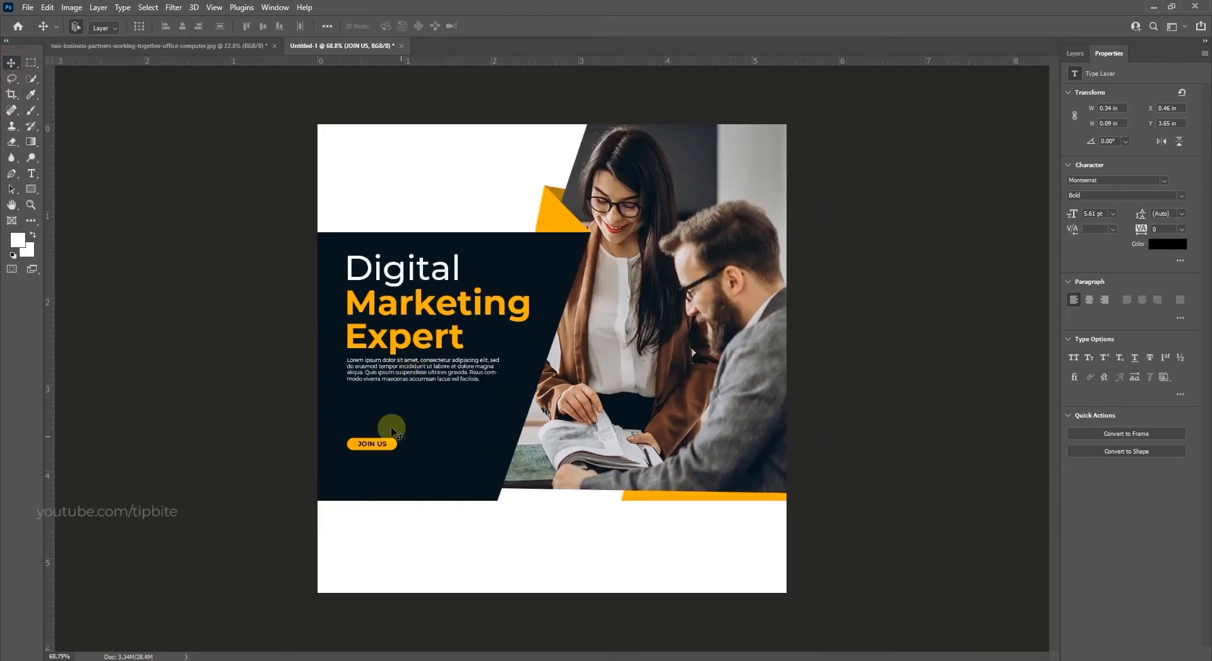
Add a 4 pt bold text line reading "ww.websitename.com" in the dark panel below the "JOIN US" button.
scroll(391, 427, "up", 1)
scroll(391, 427, "down", 1)
scroll(391, 427, "up", 3)
key("space")
left_click_drag(361, 468, 422, 361)
scroll(422, 360, "up", 2)
key("ctrl+z")
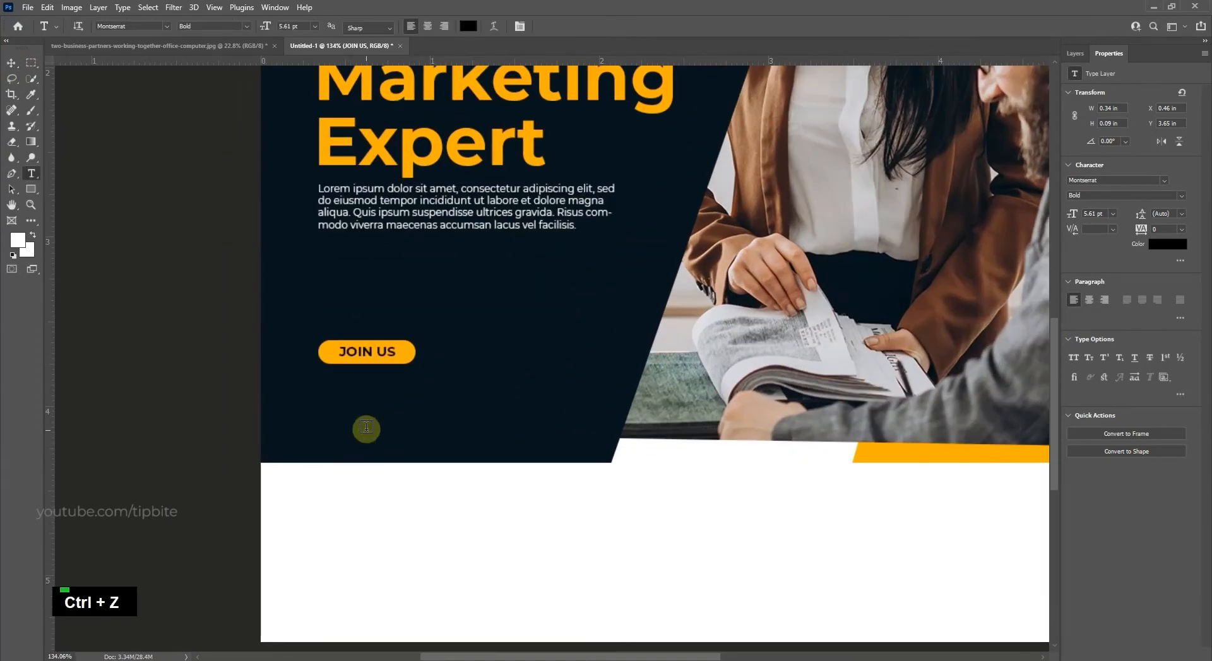
double_click(363, 413)
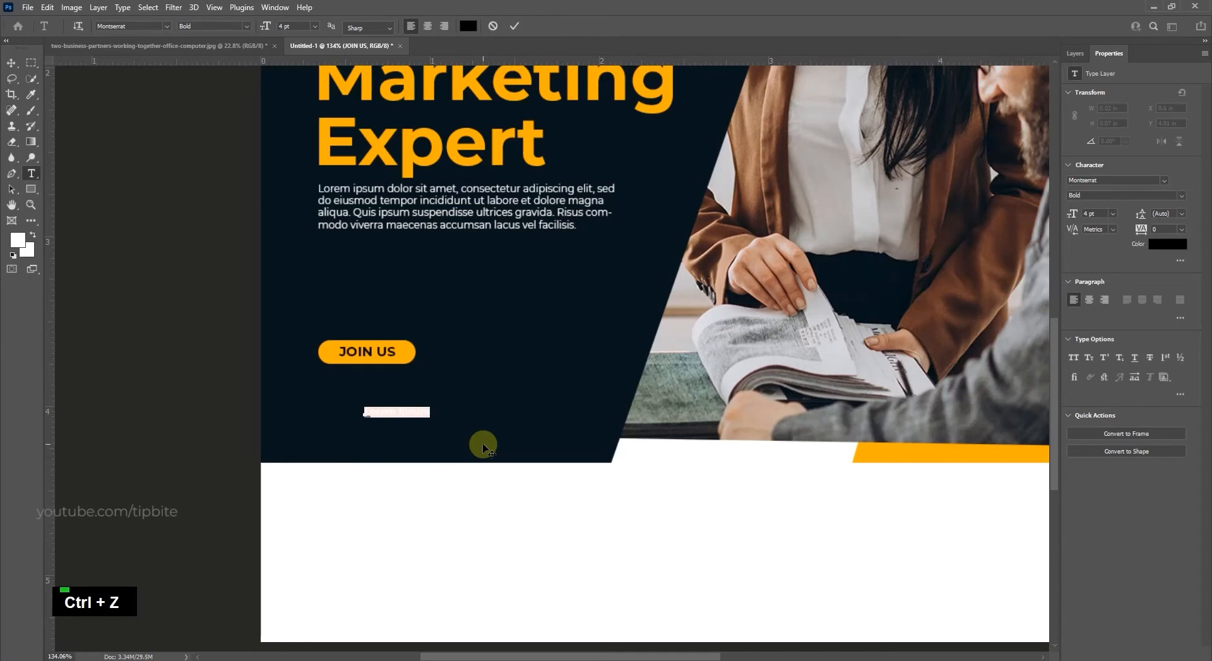
type("w")
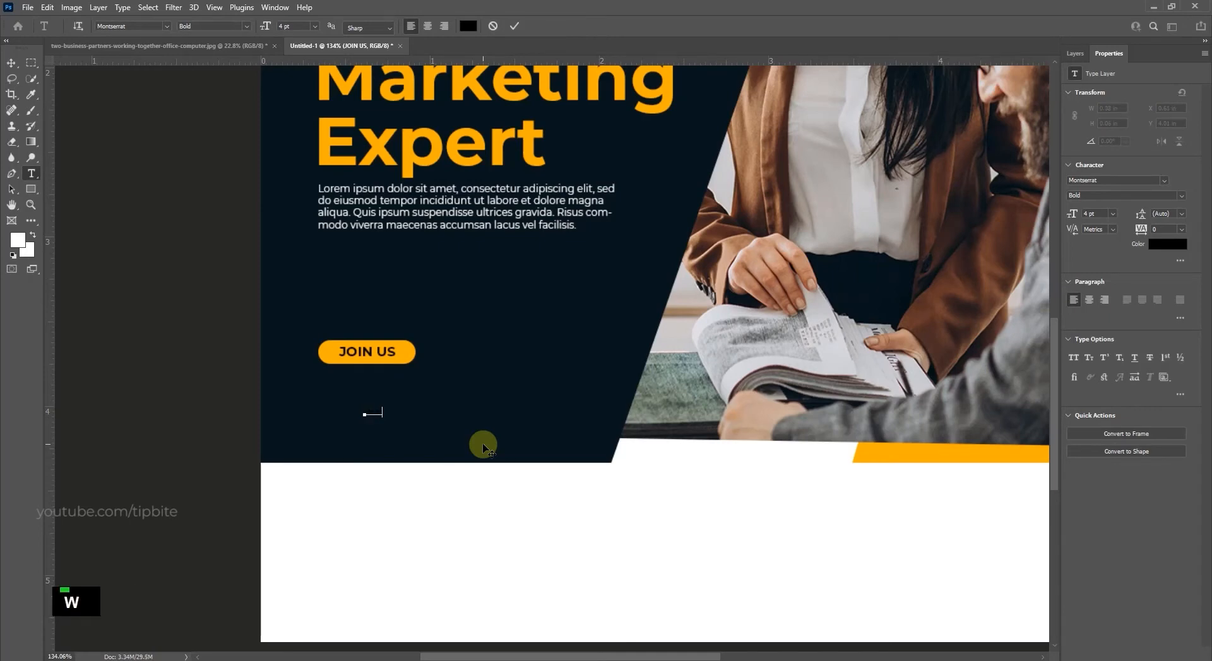
type("ebsite name")
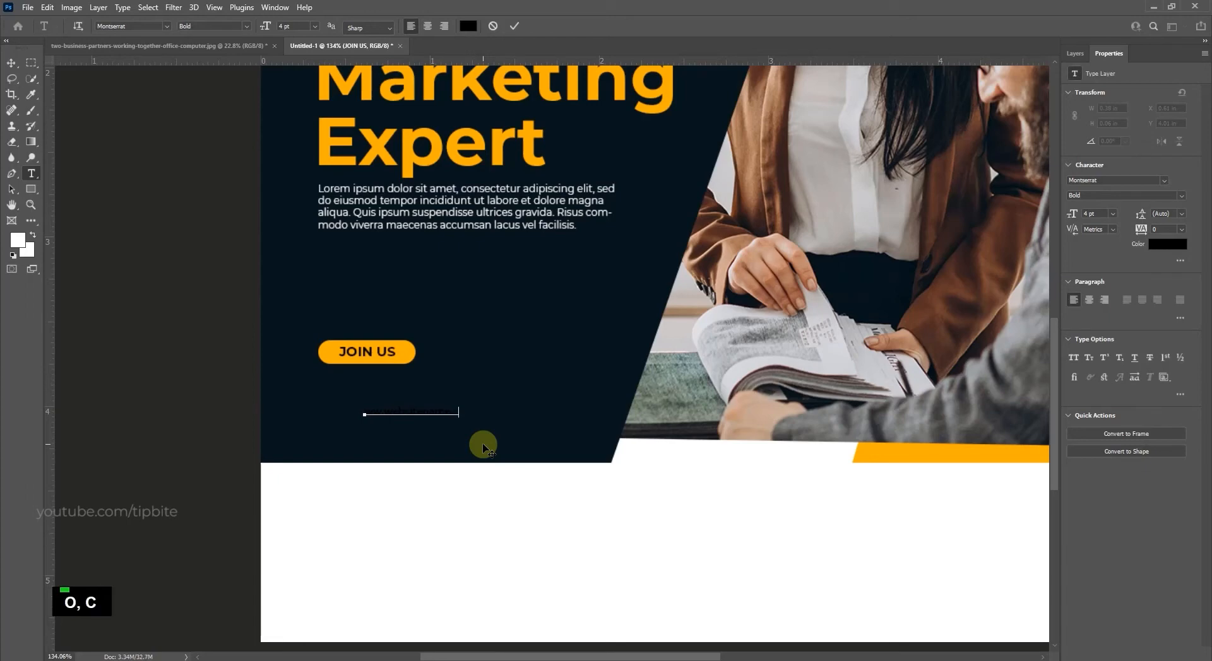
Set the website text line to white (#ffffff) and Montserrat Medium weight.
key("ctrl+a")
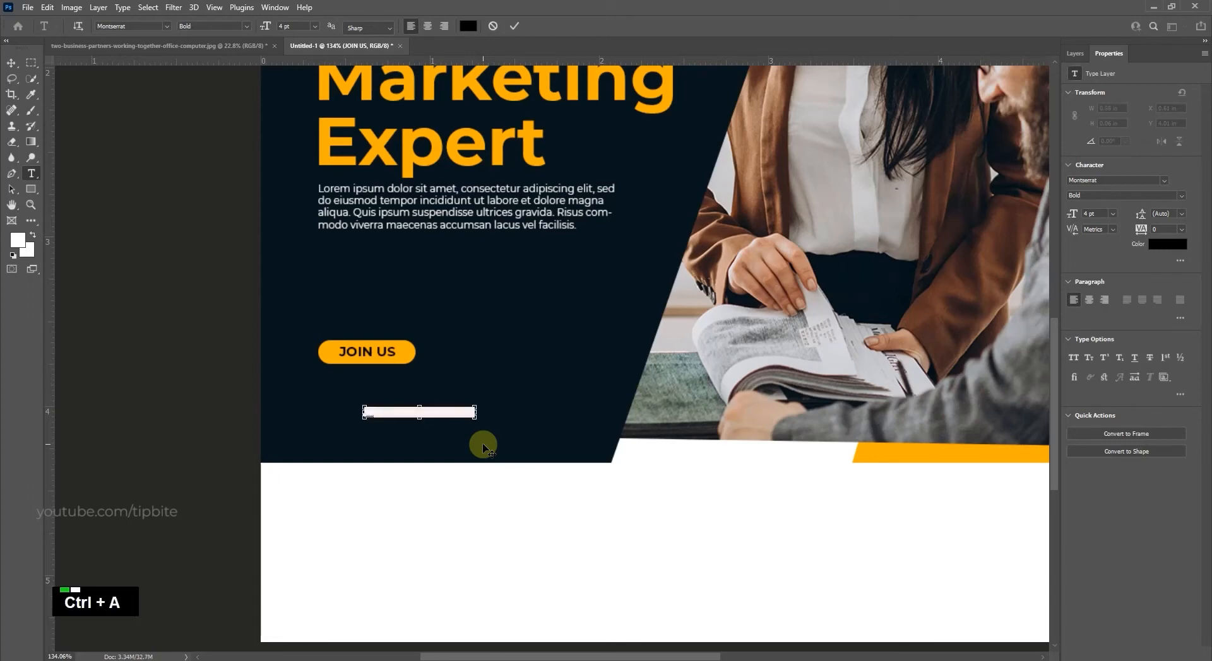
left_click(469, 28)
left_click(704, 79)
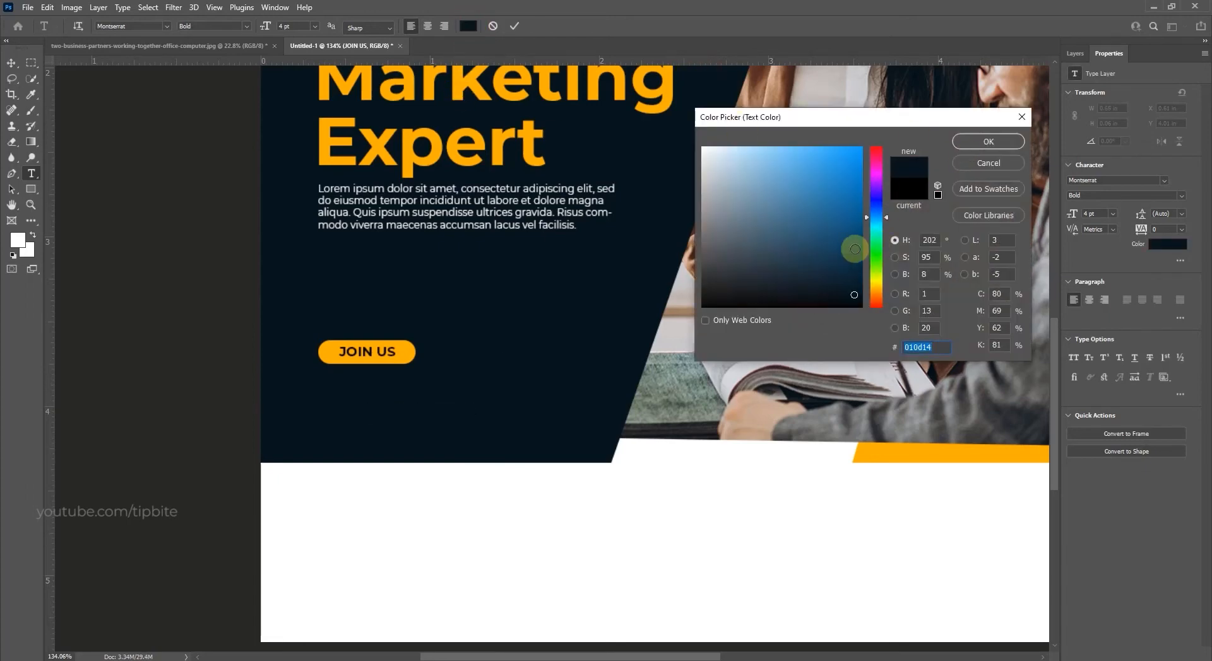
mouse_move(855, 249)
left_mouse_down()
mouse_move(756, 193)
mouse_move(689, 125)
left_mouse_up()
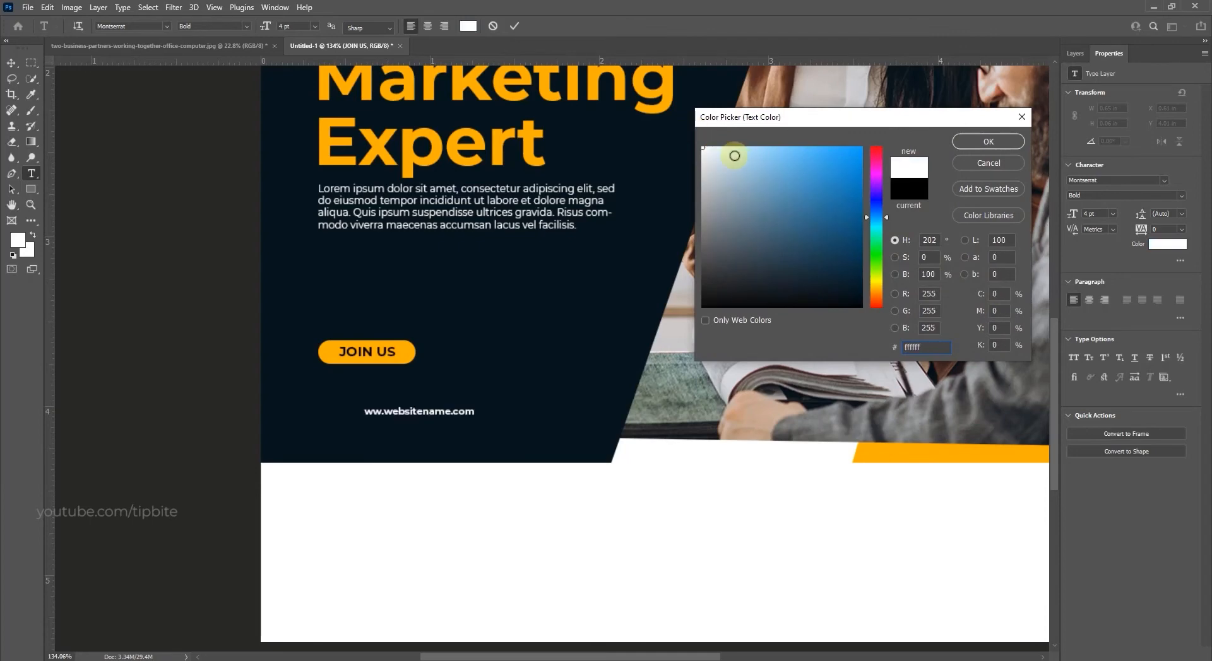
left_click(989, 143)
left_click(244, 26)
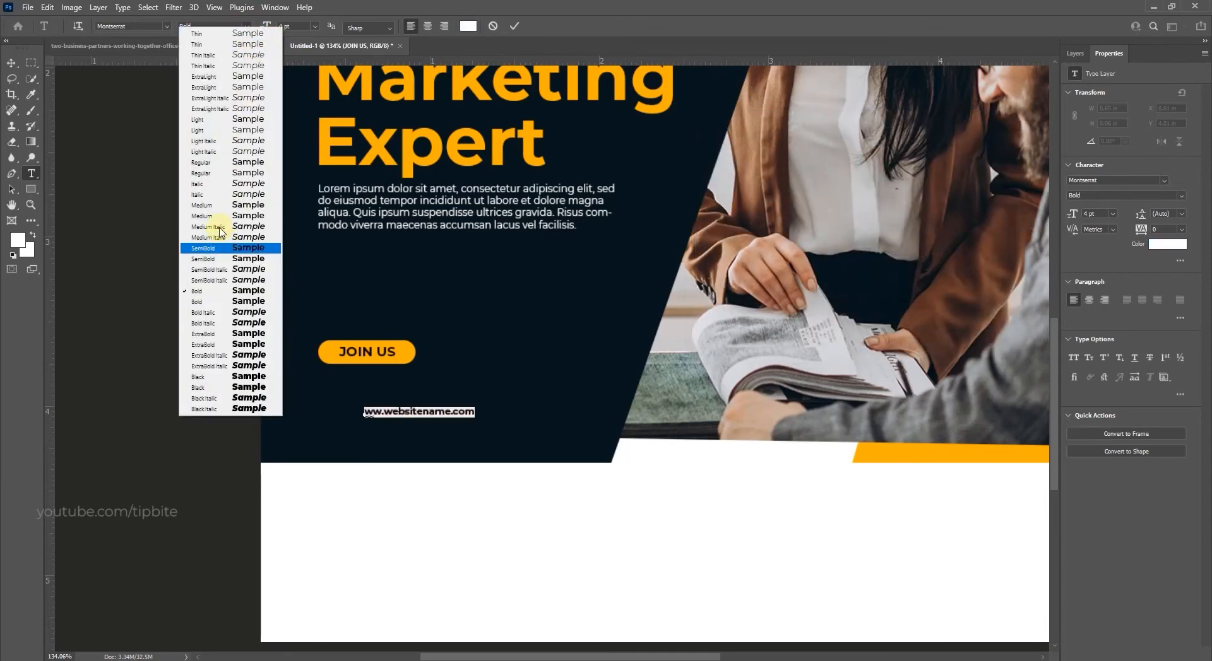
left_click(219, 206)
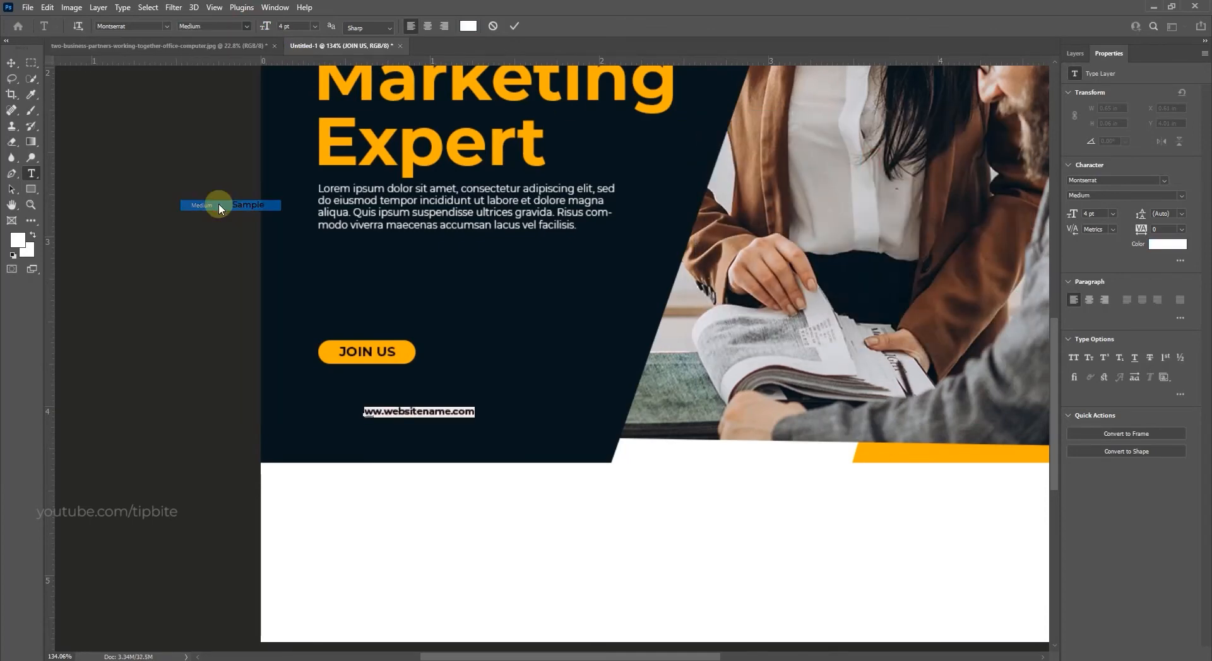
left_click(12, 65)
left_click_drag(420, 415, 375, 384)
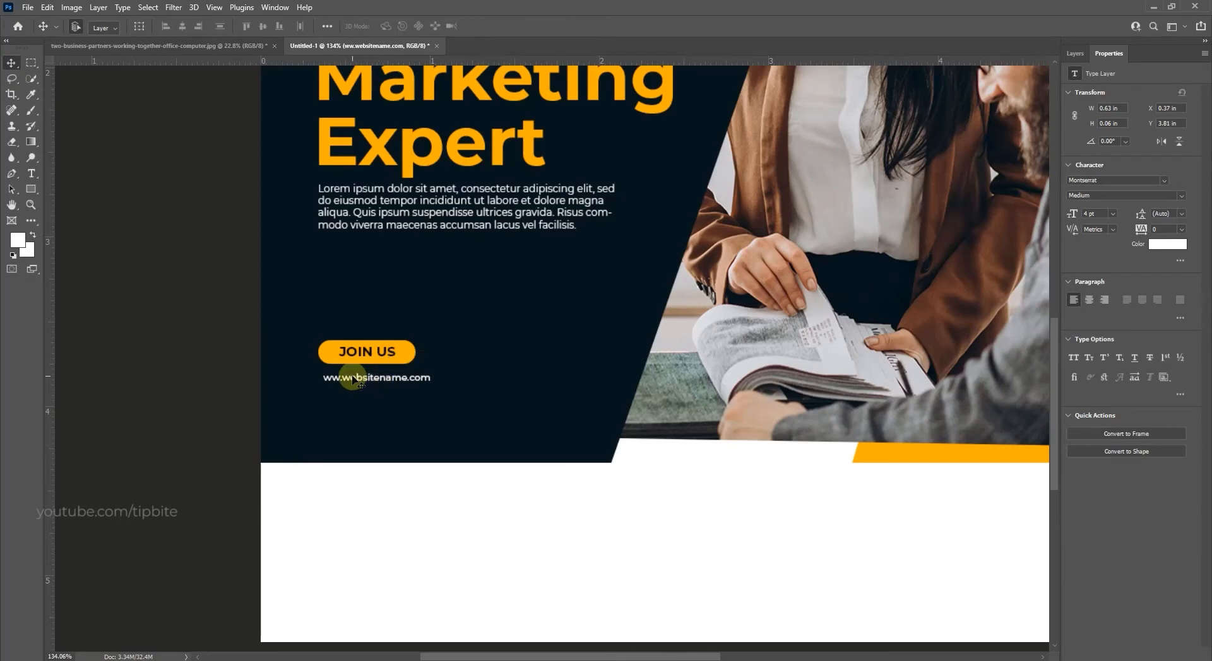
scroll(343, 378, "up", 2)
key("t")
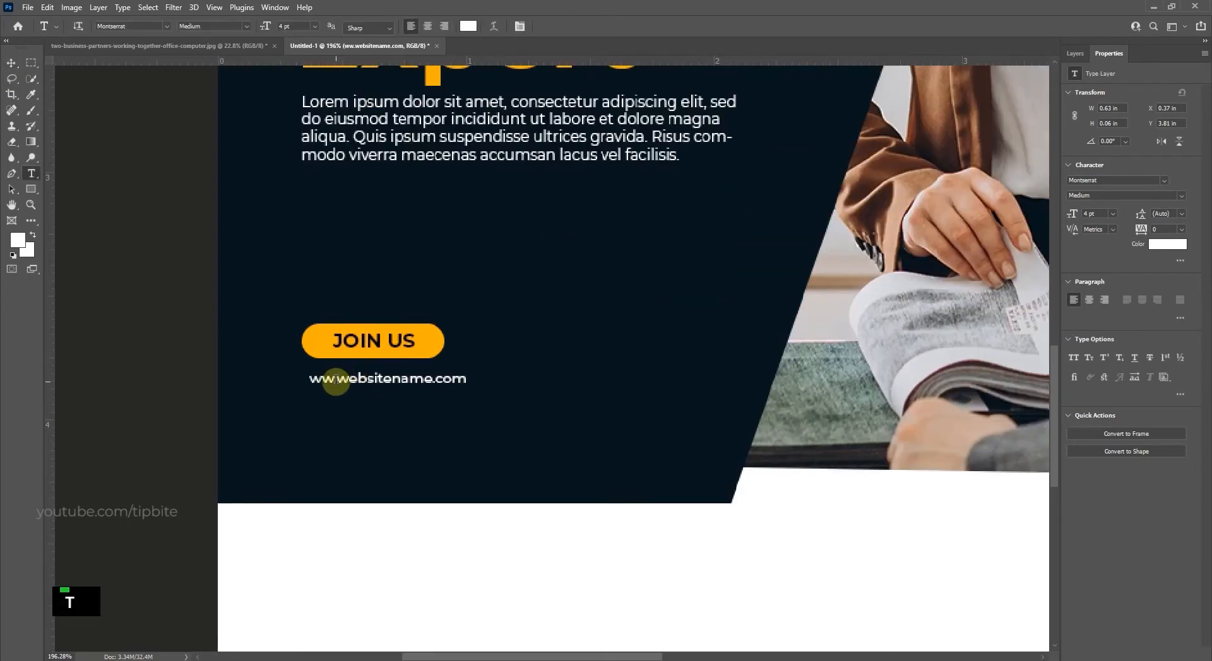
left_click(335, 381)
type("w")
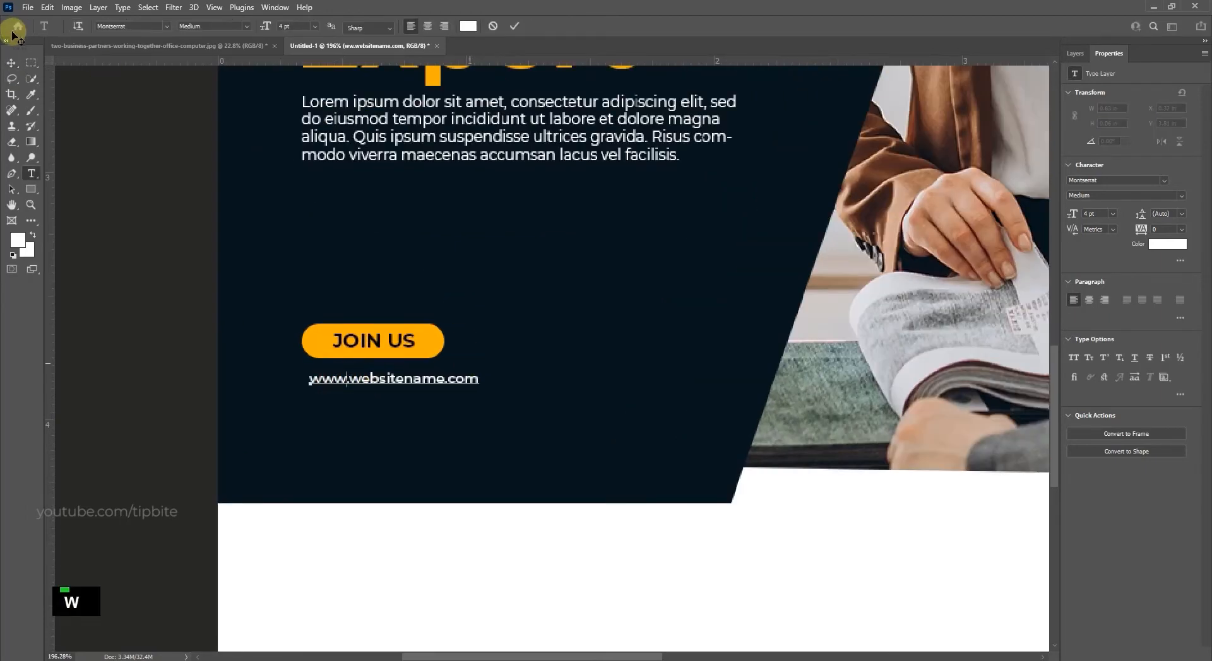
Scale the website text up to about 0.86 x 0.08 in.
key("ctrl+t")
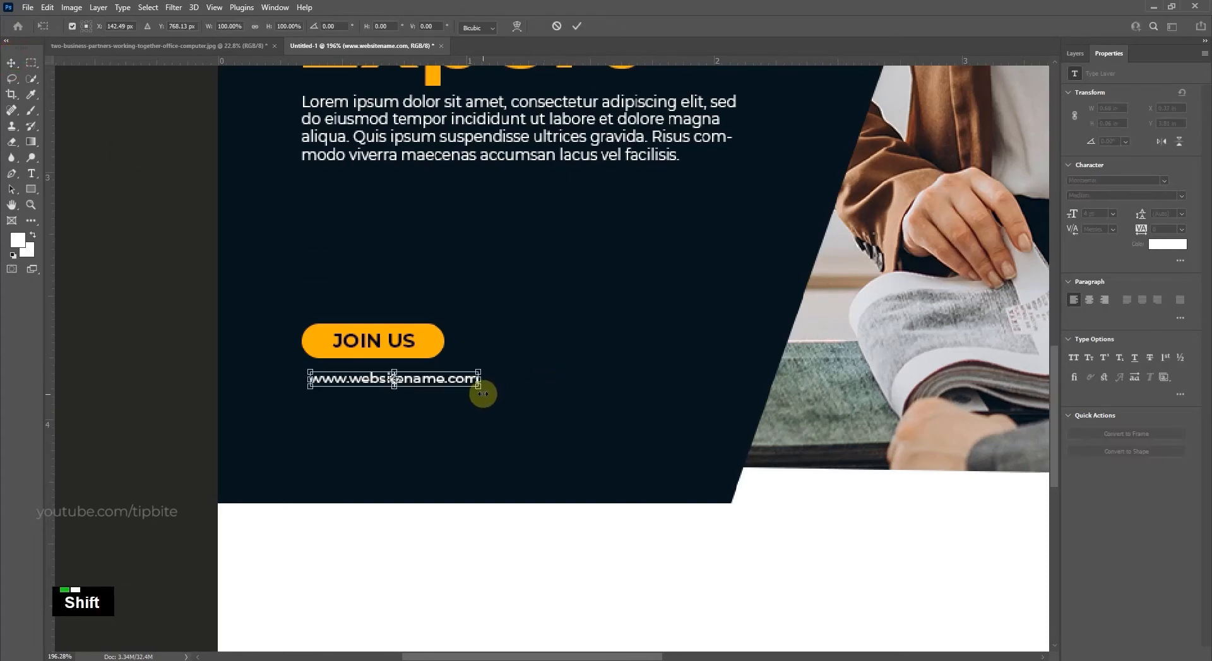
left_click_drag(486, 397, 522, 392)
key("Return")
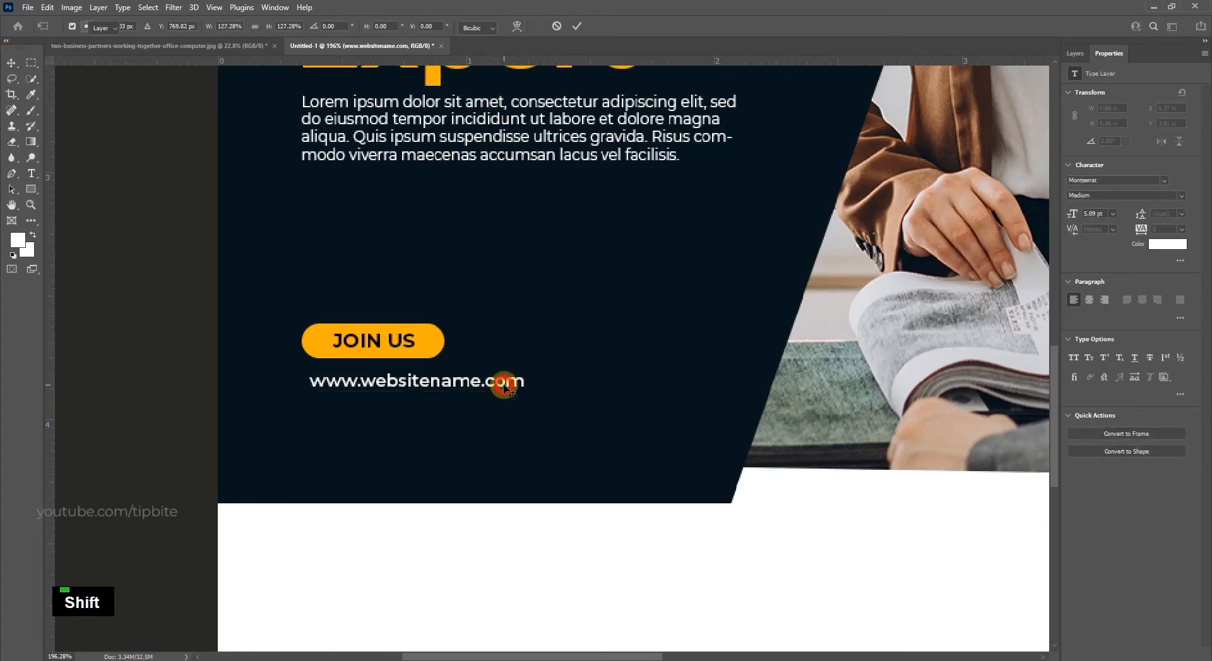
Show the guides, shift the website text left toward the button's left edge, nudge it up slightly, and hide the guides.
scroll(505, 385, "down", 3)
scroll(517, 386, "down", 2)
key("ctrl+h")
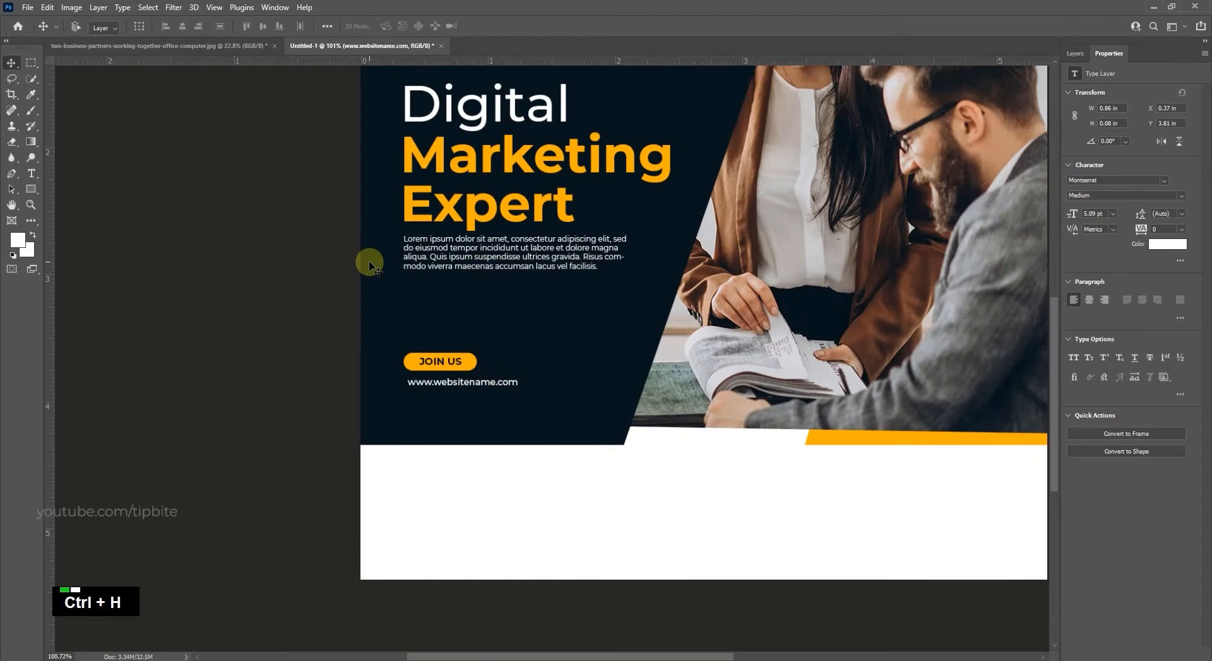
scroll(429, 349, "up", 4)
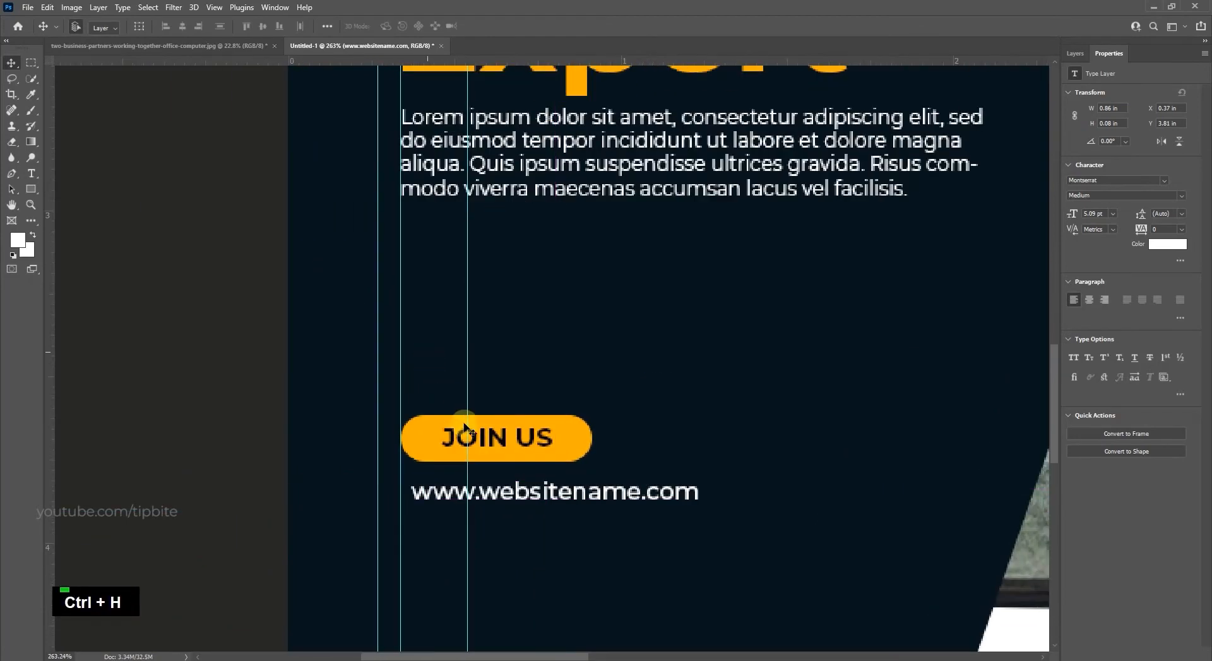
right_click(450, 498)
left_click(474, 505)
left_click_drag(457, 496, 450, 497)
scroll(467, 485, "down", 3)
key("Up")
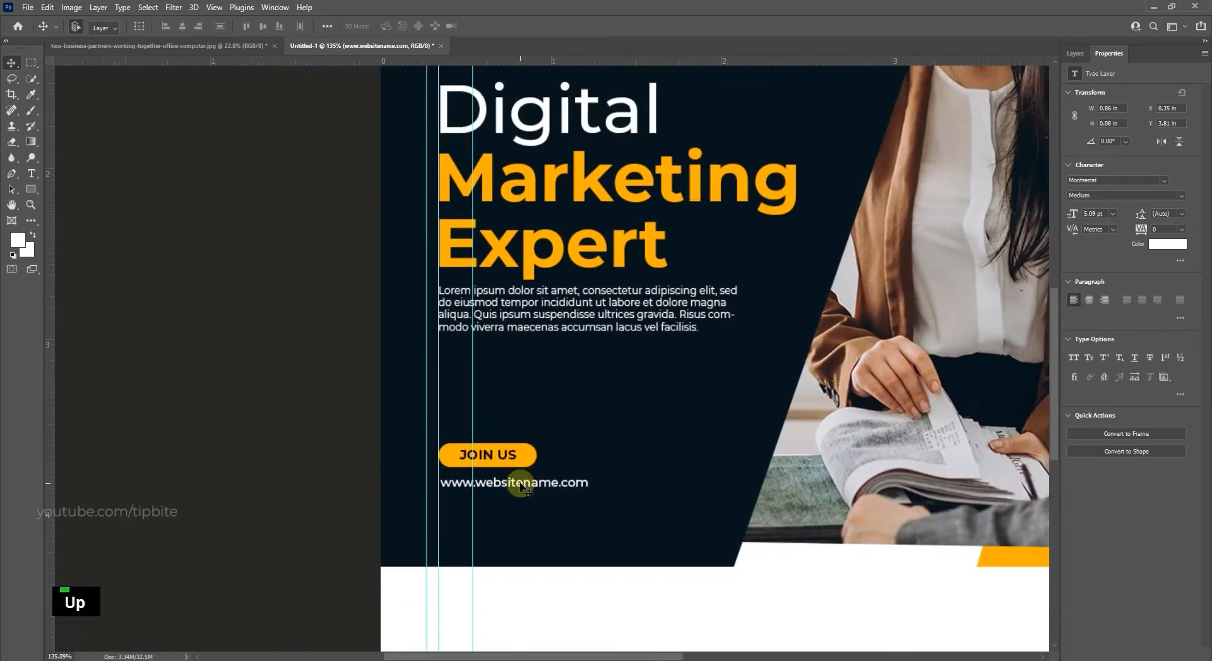
key("ctrl+h")
scroll(524, 467, "down", 5)
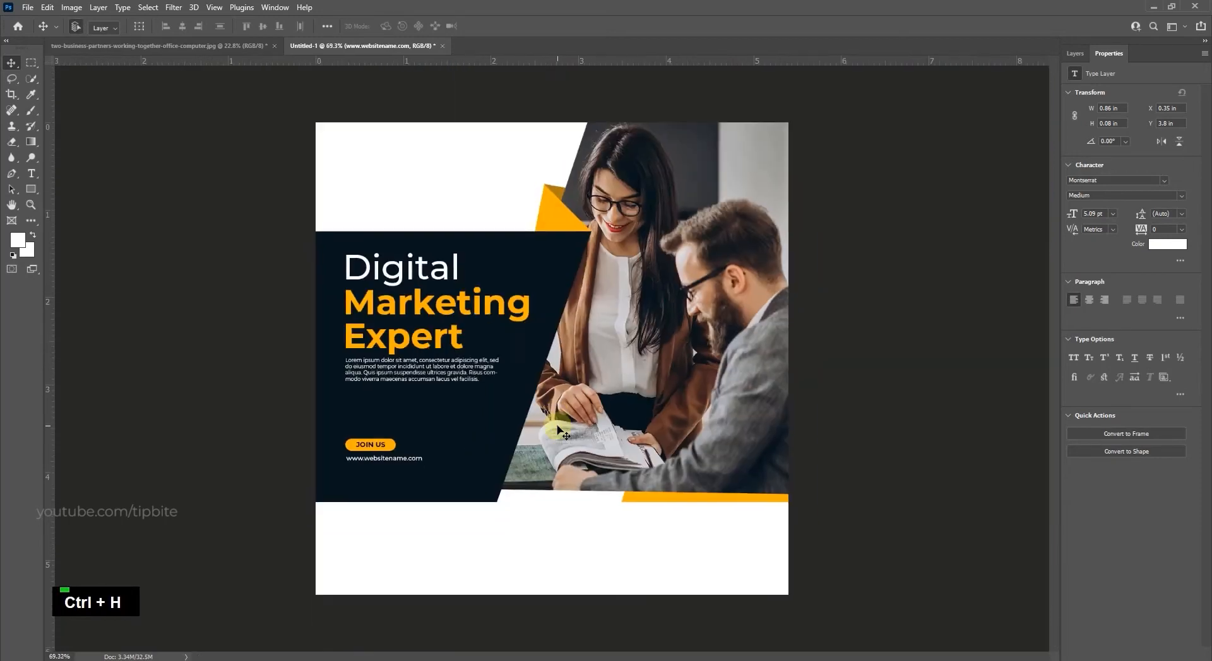
Try to move the orange "JOIN US" button together with its text.
scroll(533, 431, "up", 1)
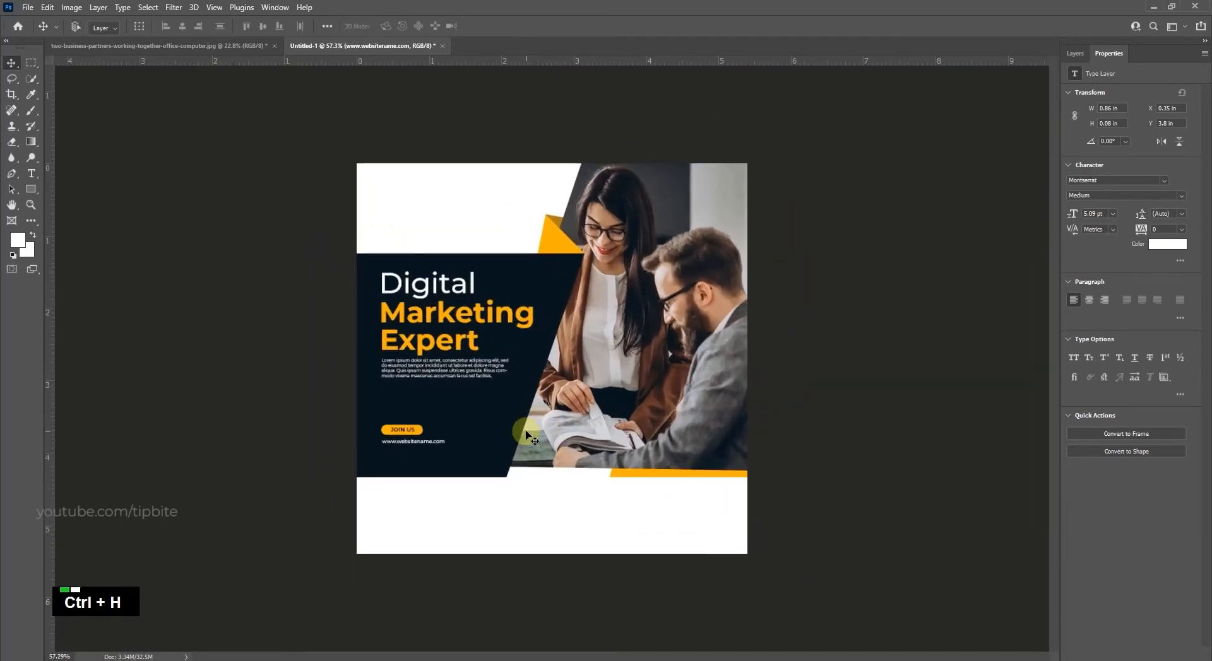
scroll(532, 436, "up", 2)
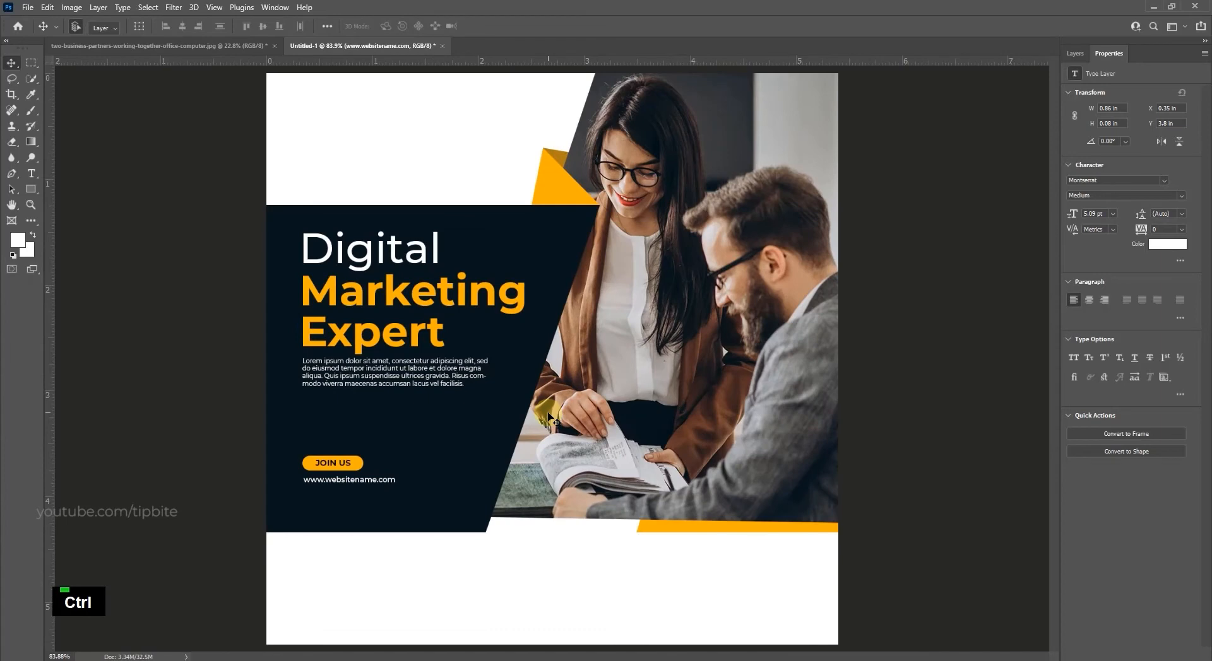
right_click(344, 462)
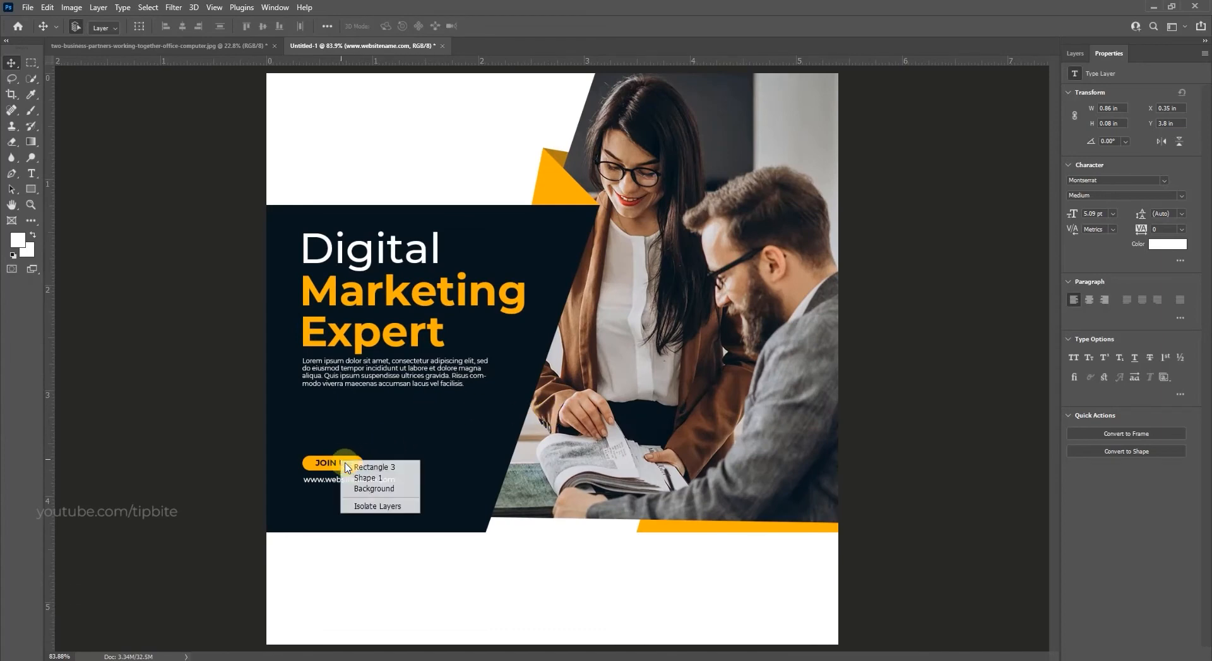
left_click(355, 469)
right_click(346, 465, "shift")
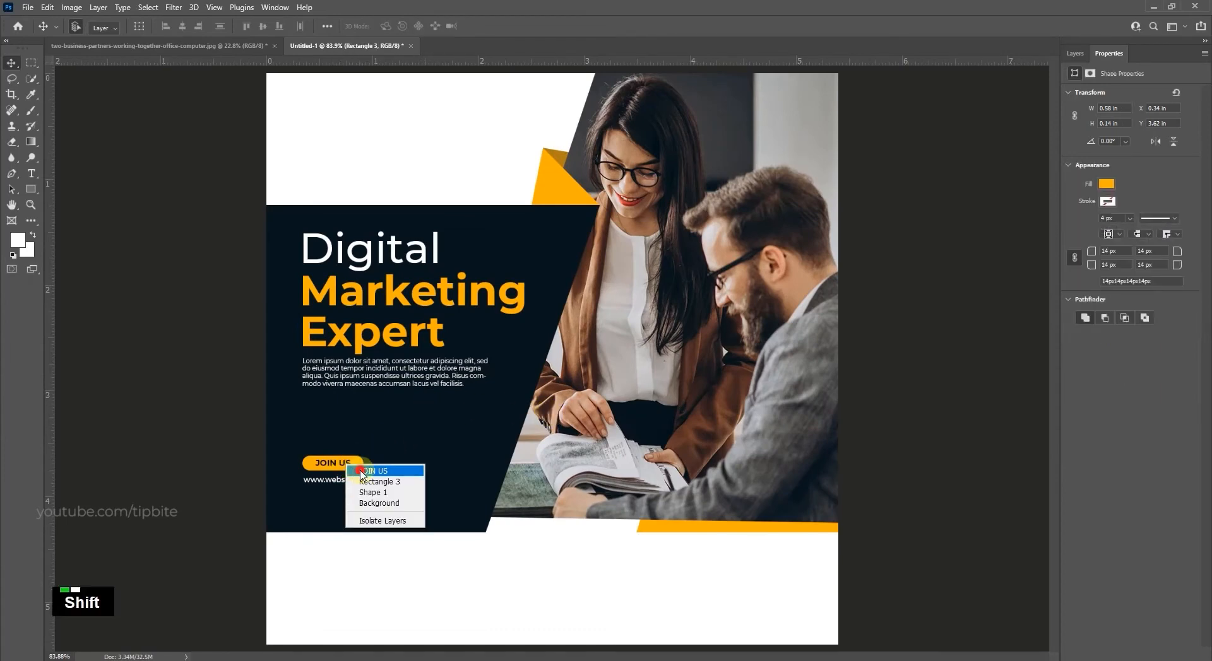
left_click(356, 472, "shift")
scroll(370, 318, "down", 2)
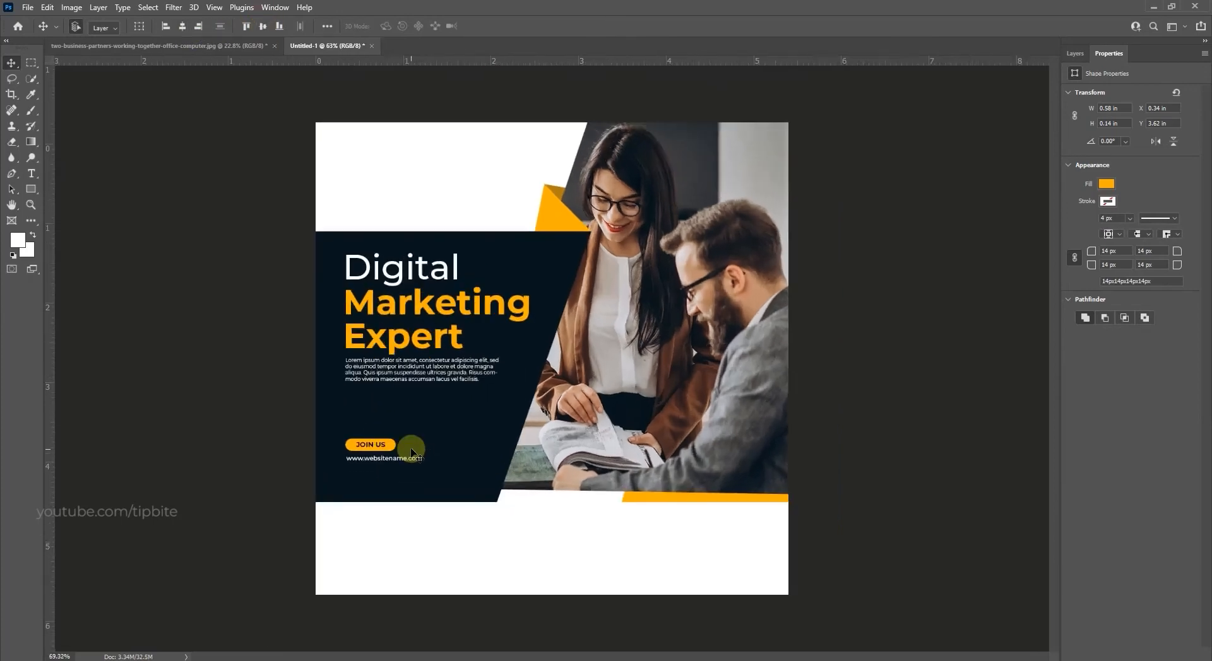
scroll(407, 450, "up", 1)
left_click_drag(354, 453, 355, 461)
key("ctrl+z")
Select the "JOIN US" text, its orange button and the website text, and move them up slightly together.
right_click(356, 455)
left_click(371, 459)
right_click(376, 454, "shift")
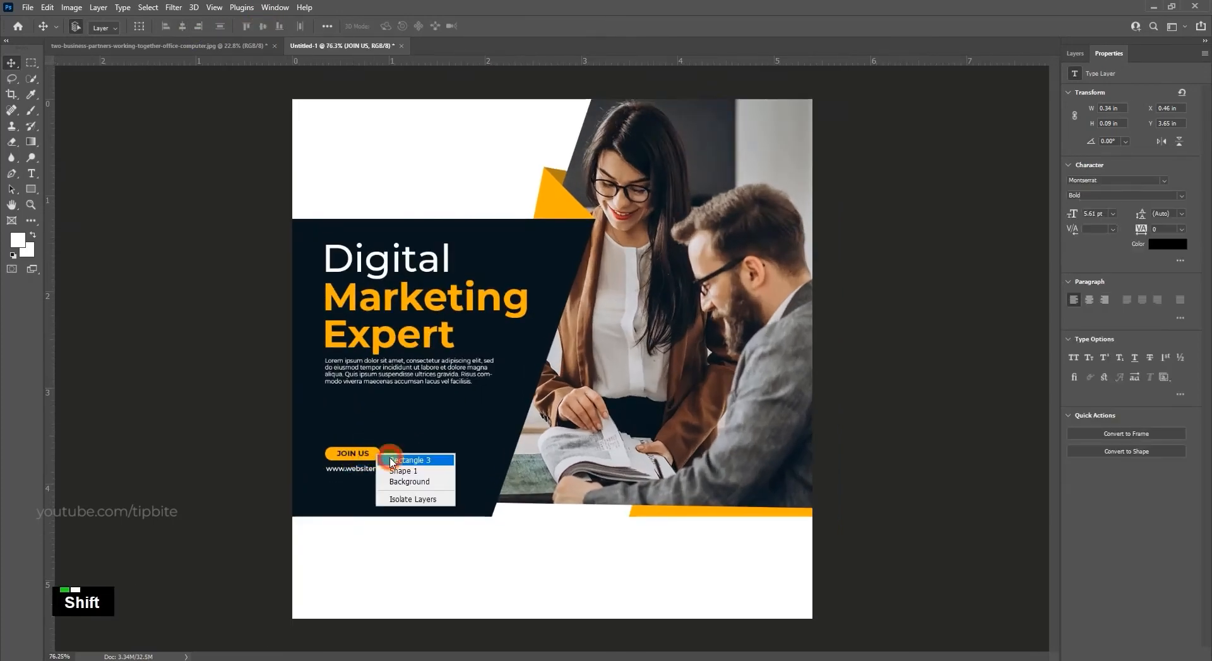
left_click(388, 460, "shift")
right_click(381, 470, "shift")
left_click(393, 477, "shift")
left_click_drag(367, 469, 365, 447)
Show the guides and link the layers from the website text down to the upper "Digital" layer.
key("ctrl+h")
left_click(1075, 53)
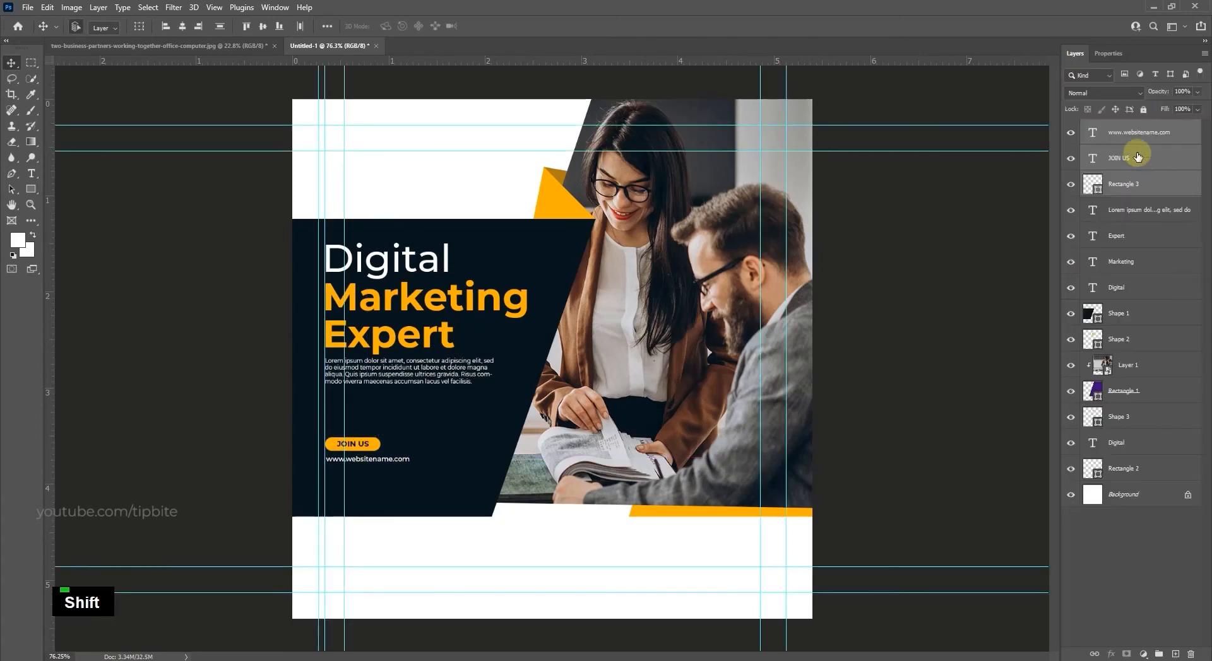
left_click(1123, 288, "shift")
left_click(1095, 652)
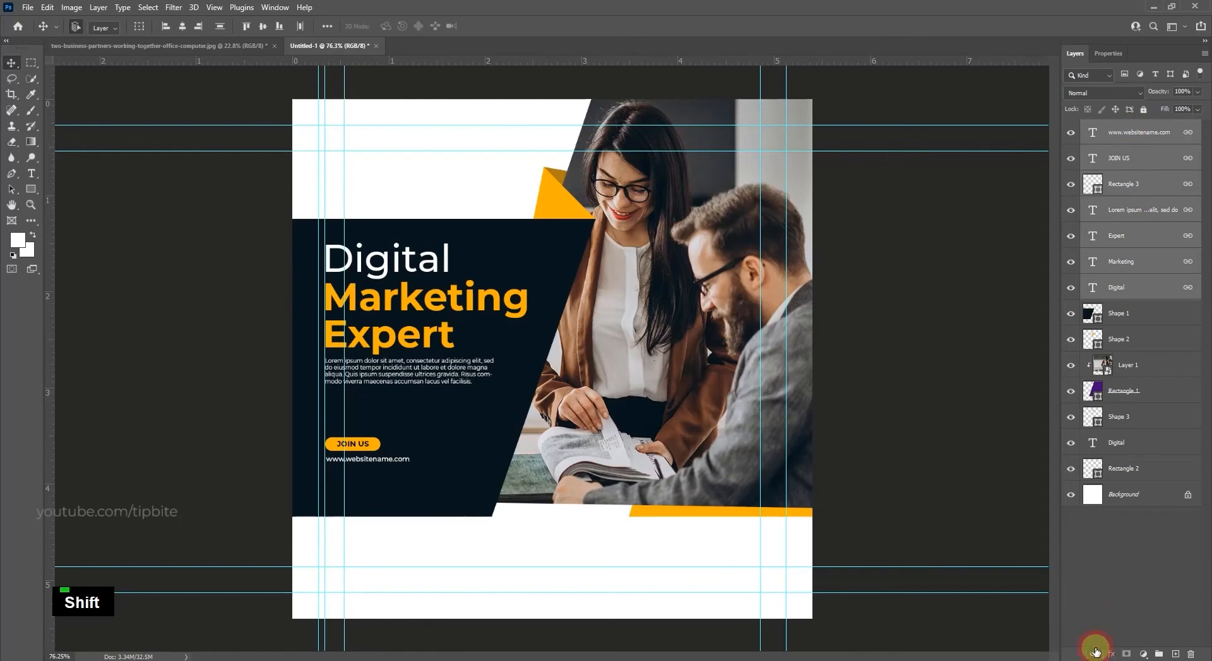
Move the linked headline, body text, button and website down within the dark panel, hide the guides, and nudge them right.
left_click_drag(421, 307, 416, 319)
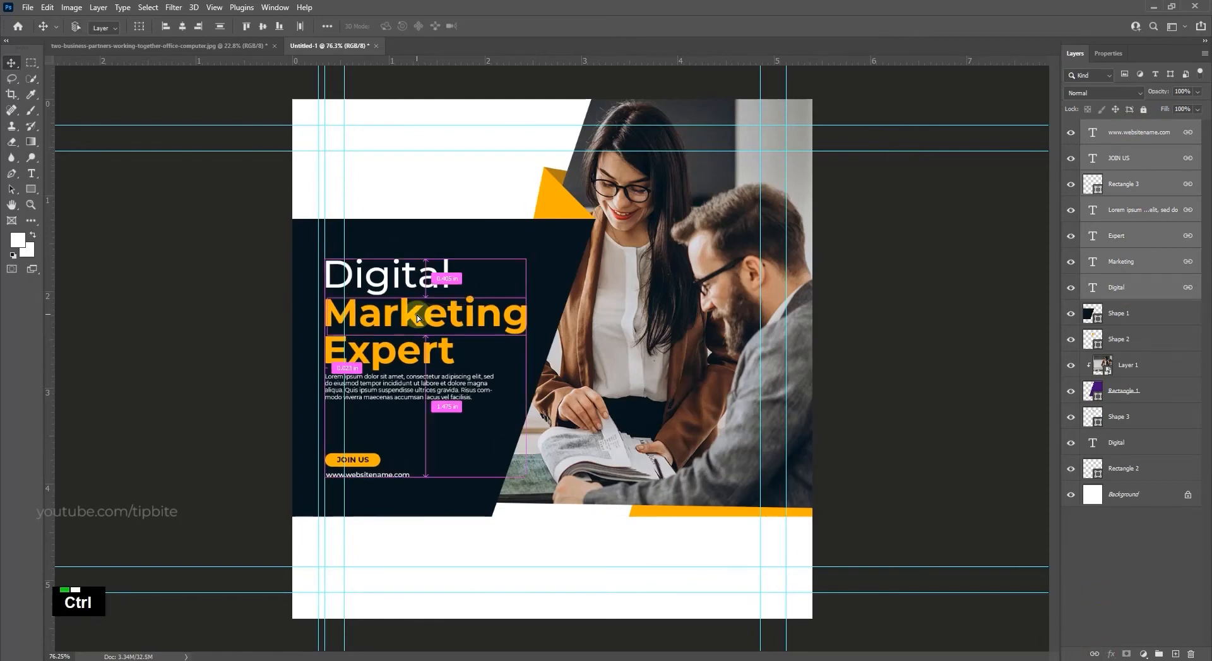
key("ctrl+h")
scroll(536, 384, "down", 6)
scroll(544, 384, "up", 2)
key("Right")
key("Right")
key("Right")
key("Right")
key("Right")
key("Right")
key("Right")
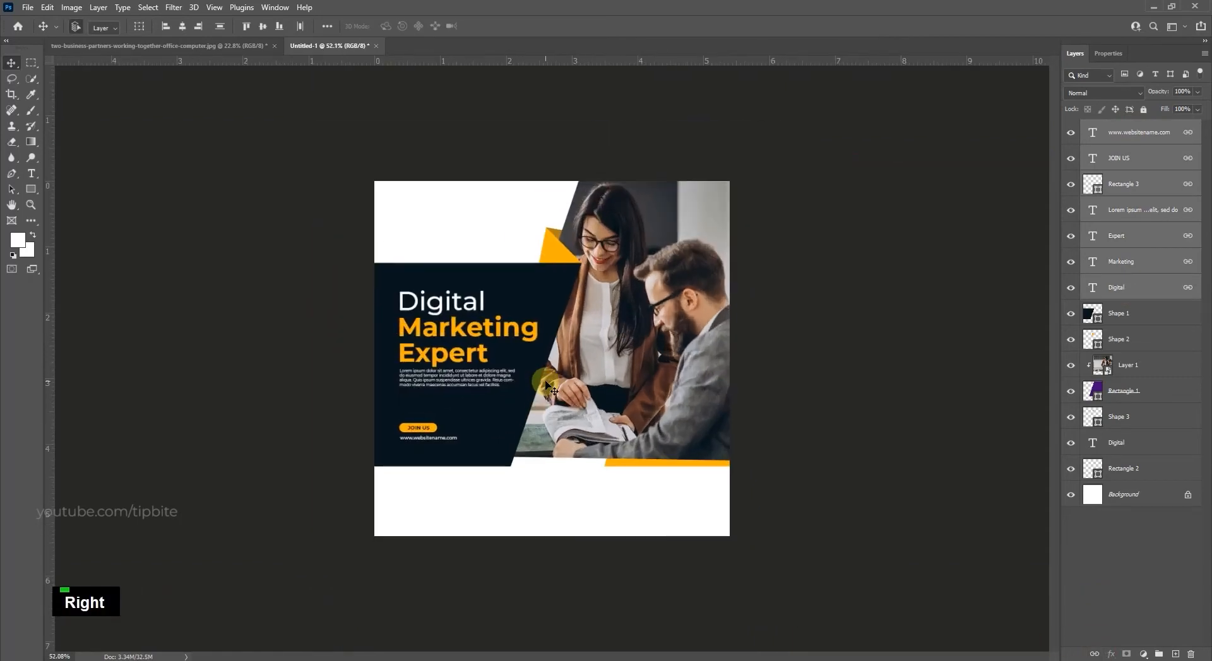
Preview the design by cycling through the screen modes back to the standard view.
scroll(450, 404, "up", 3)
key("space")
key("f")
key("f")
key("f")
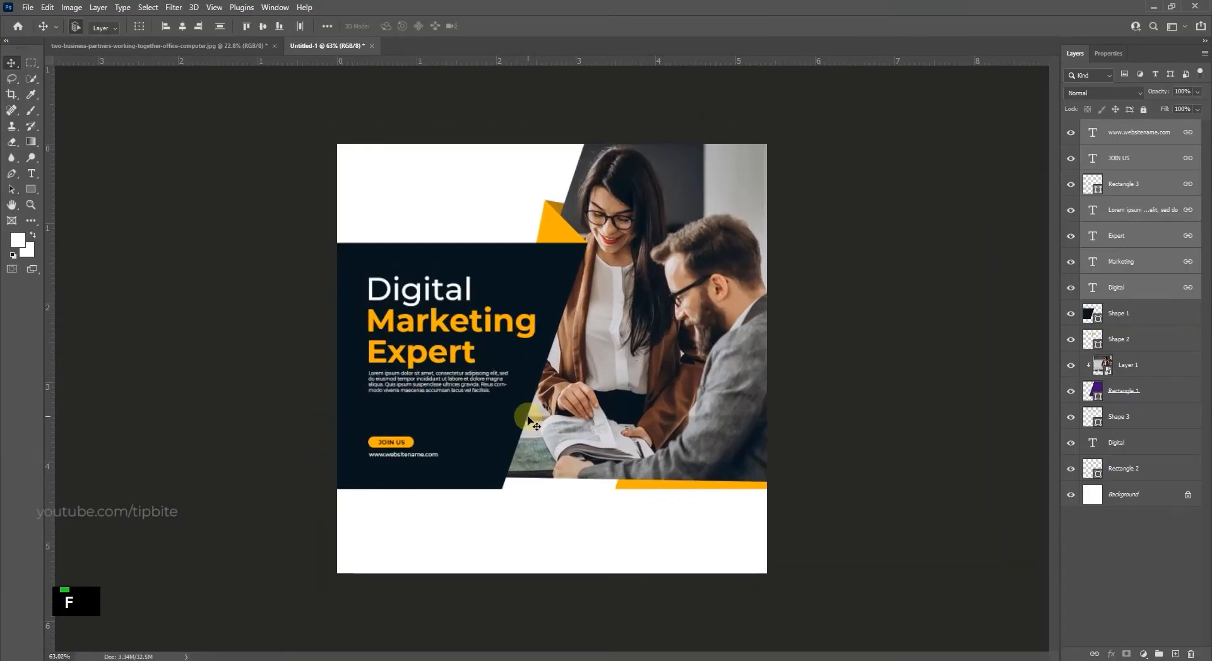
key("space")
Add a two-line text reading "Marketing" and "Agency" in the white area above the dark panel.
scroll(487, 373, "up", 1)
key("t")
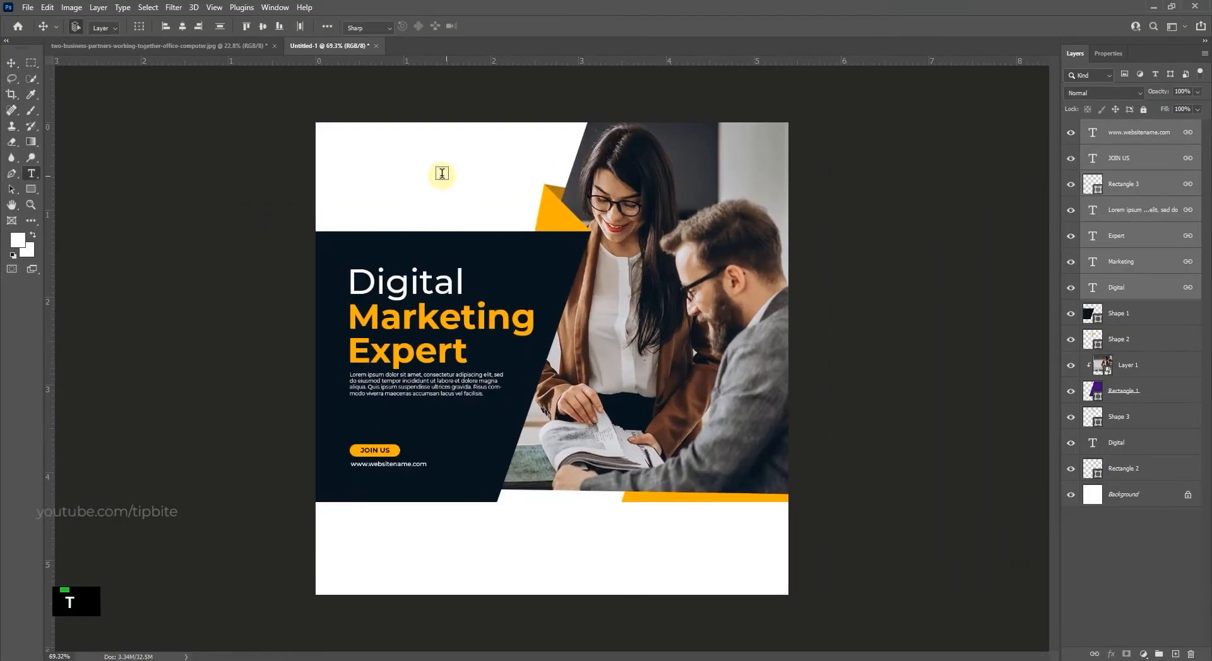
left_click(389, 166)
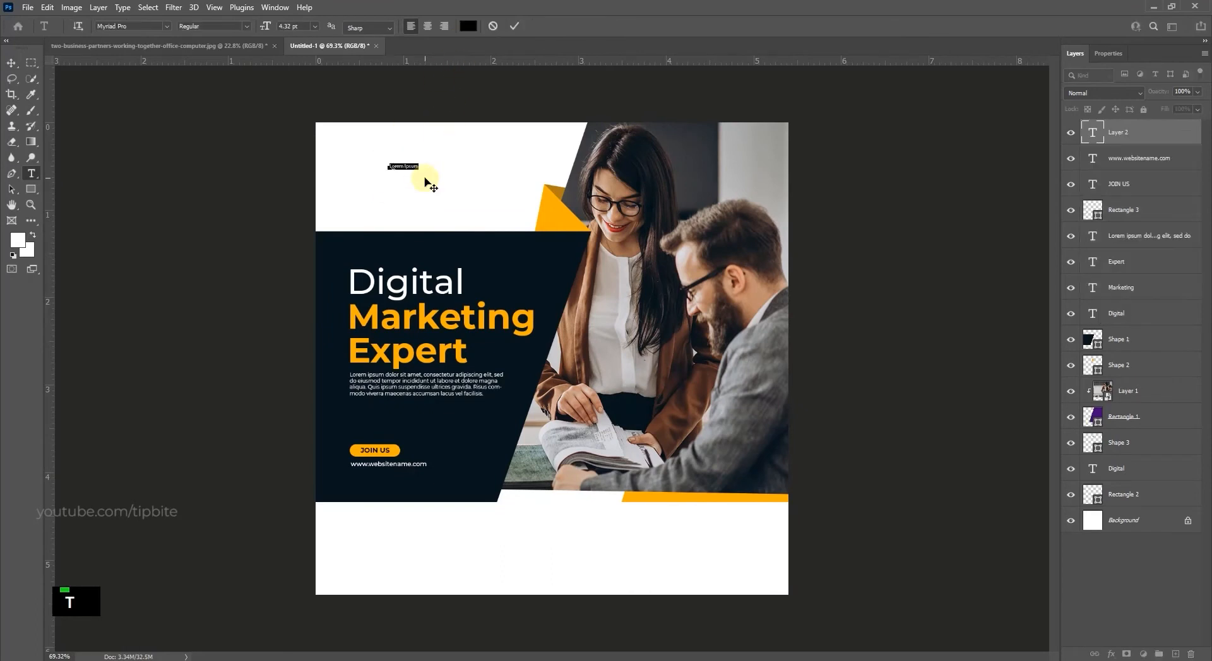
key("Caps_Lock")
type("M")
key("Caps_Lock")
type("arketing")
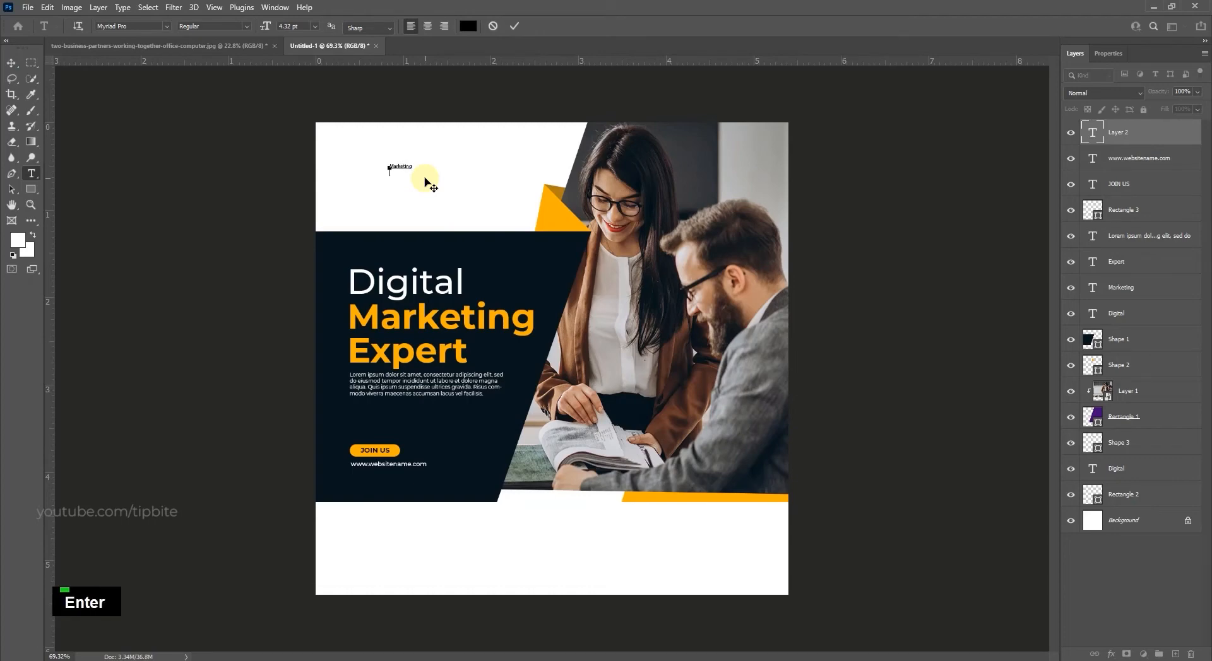
key("Caps_Lock")
type("E")
key("Caps_Lock")
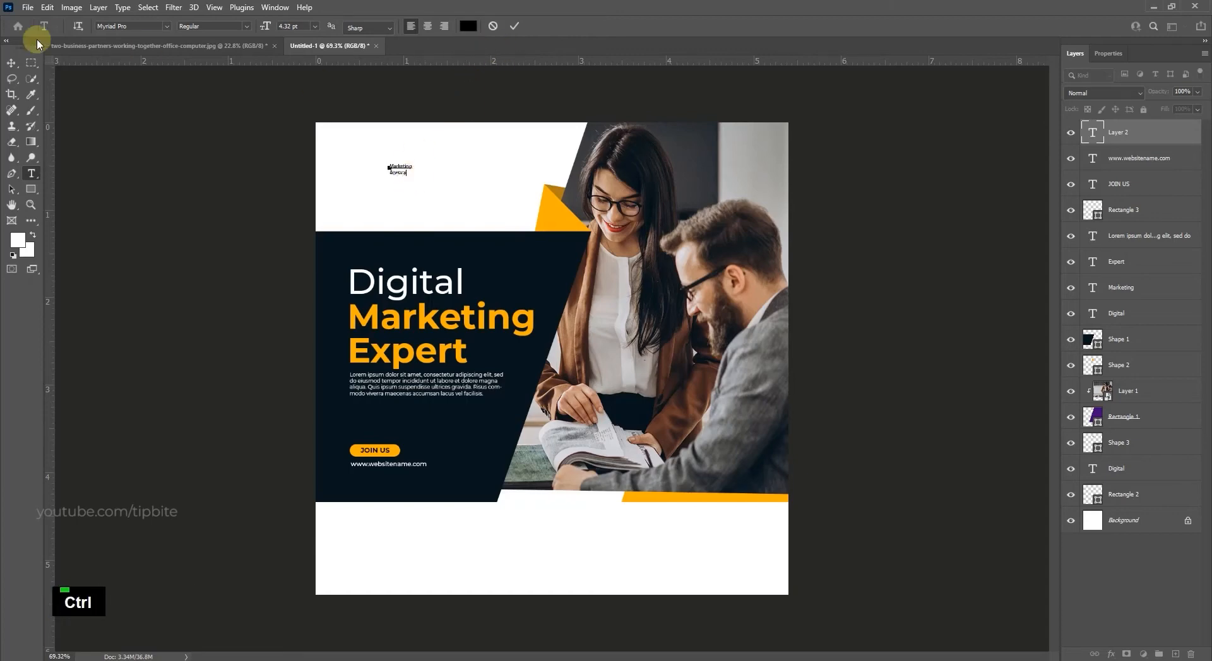
left_click(12, 63)
Scale the "Marketing Agency" text up to about 199%.
key("ctrl+t")
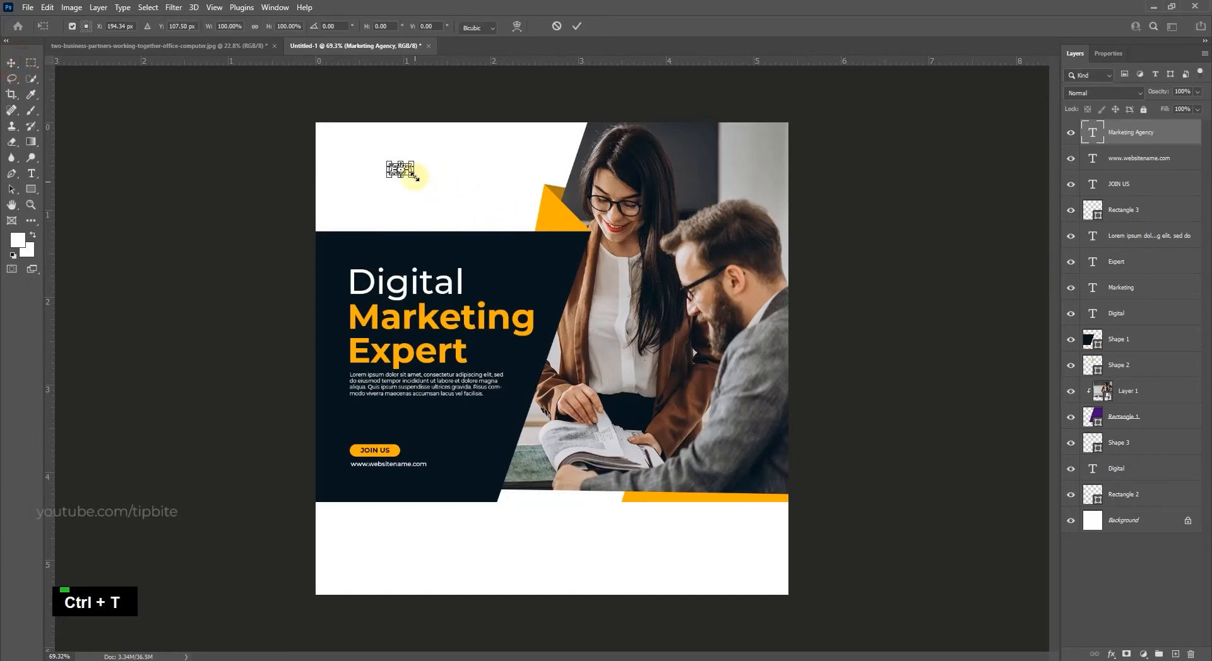
left_click_drag(414, 176, 439, 180)
double_click(418, 177)
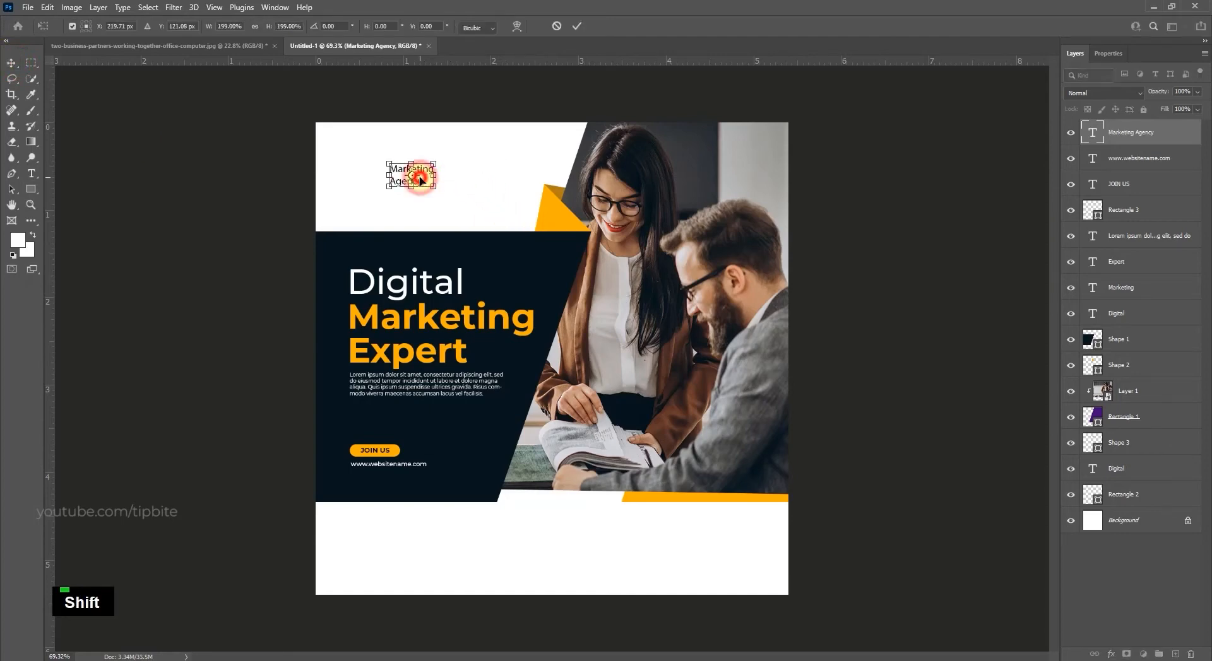
Change the font of the whole "Marketing Agency" text to Montserrat Bold.
scroll(428, 181, "up", 7)
left_click_drag(351, 145, 436, 328)
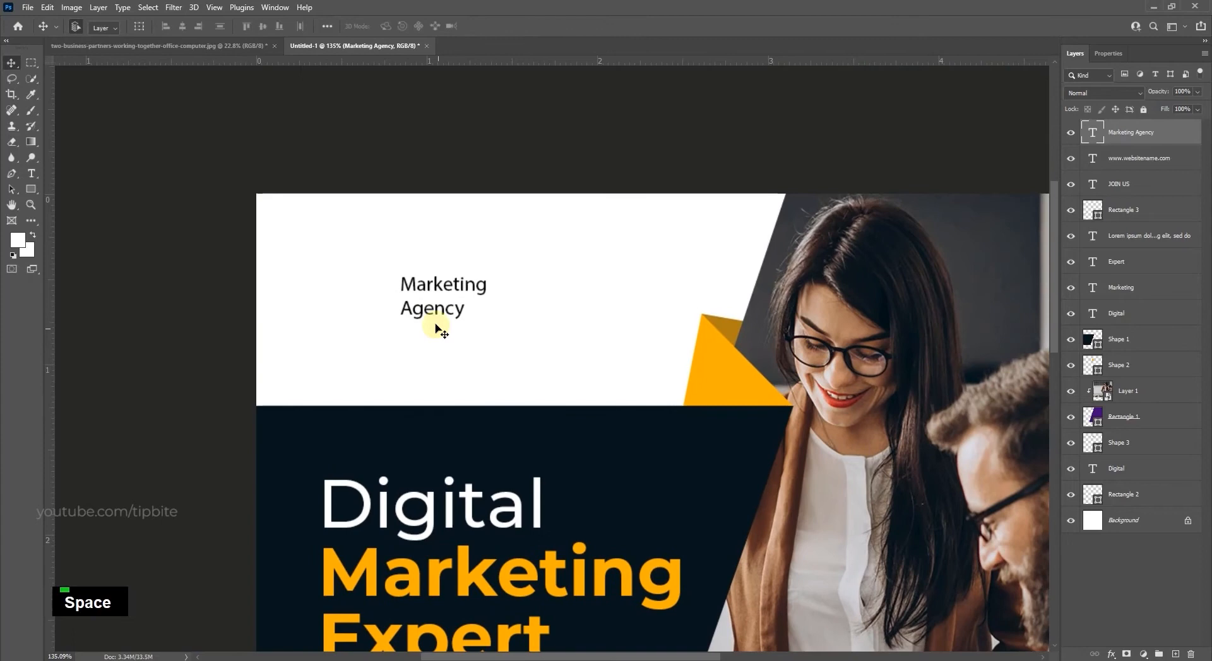
double_click(440, 291)
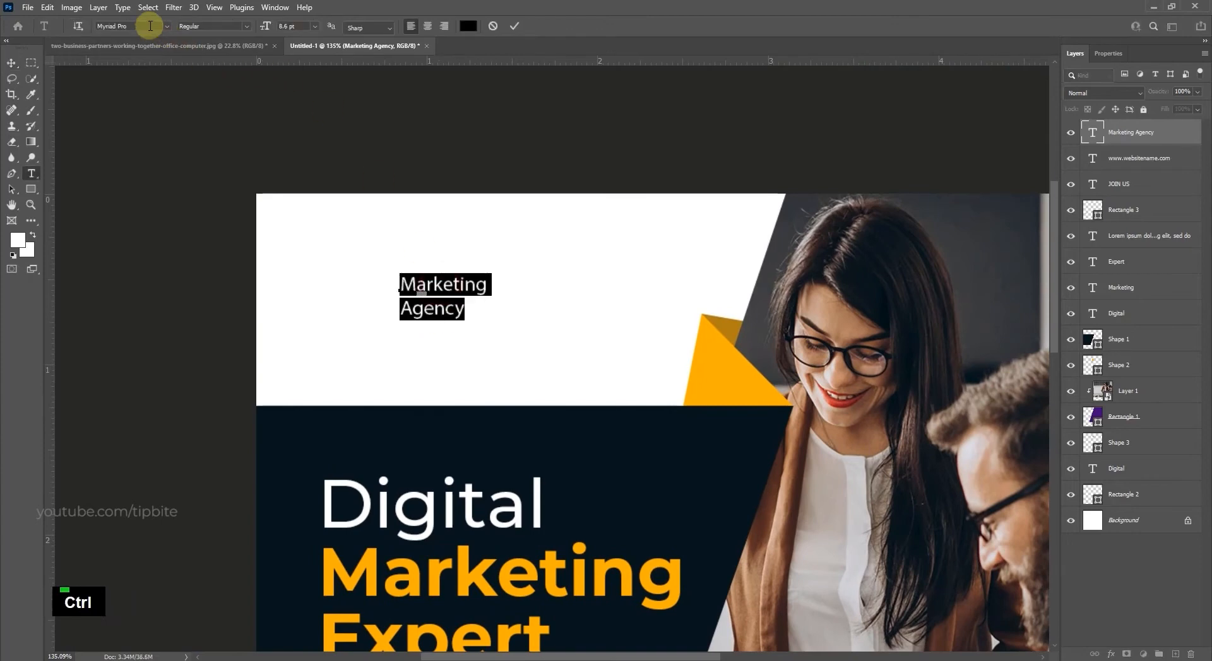
type("mons")
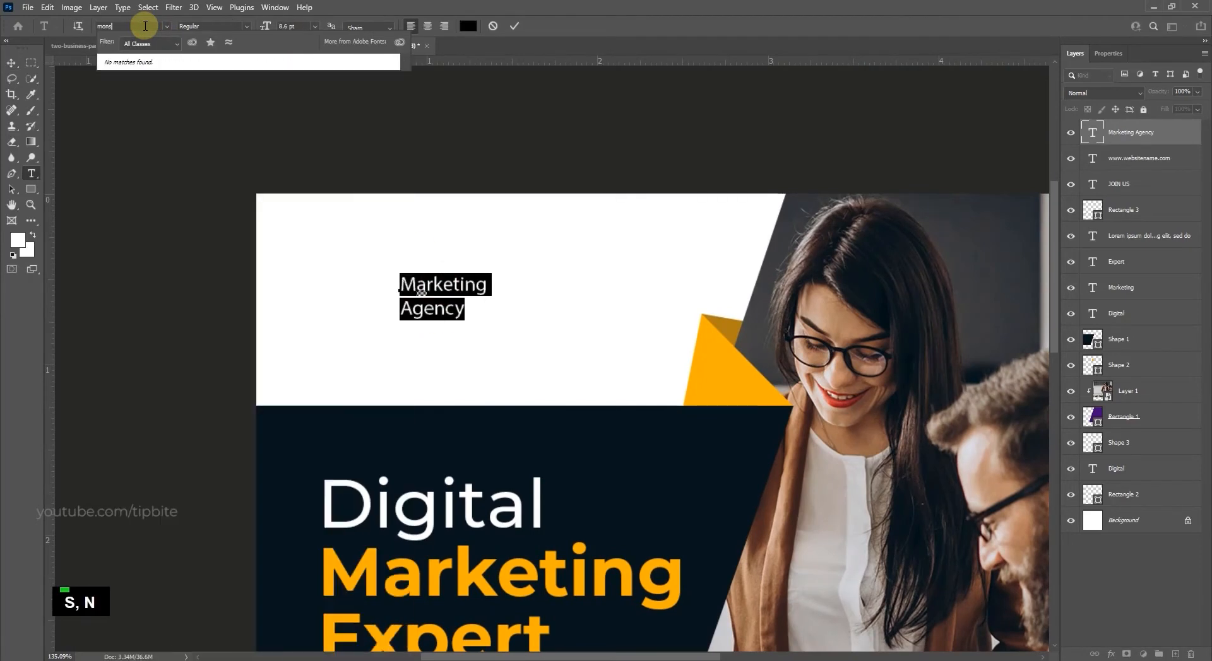
type("t")
key("BackSpace")
key("BackSpace")
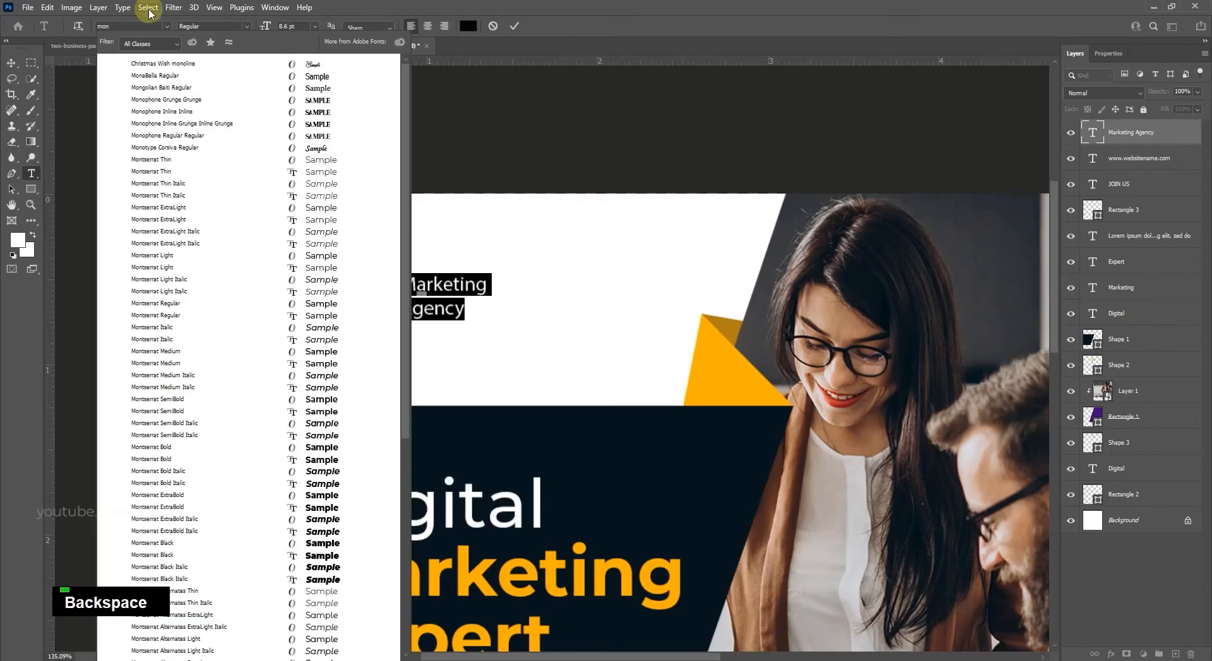
left_click(192, 99)
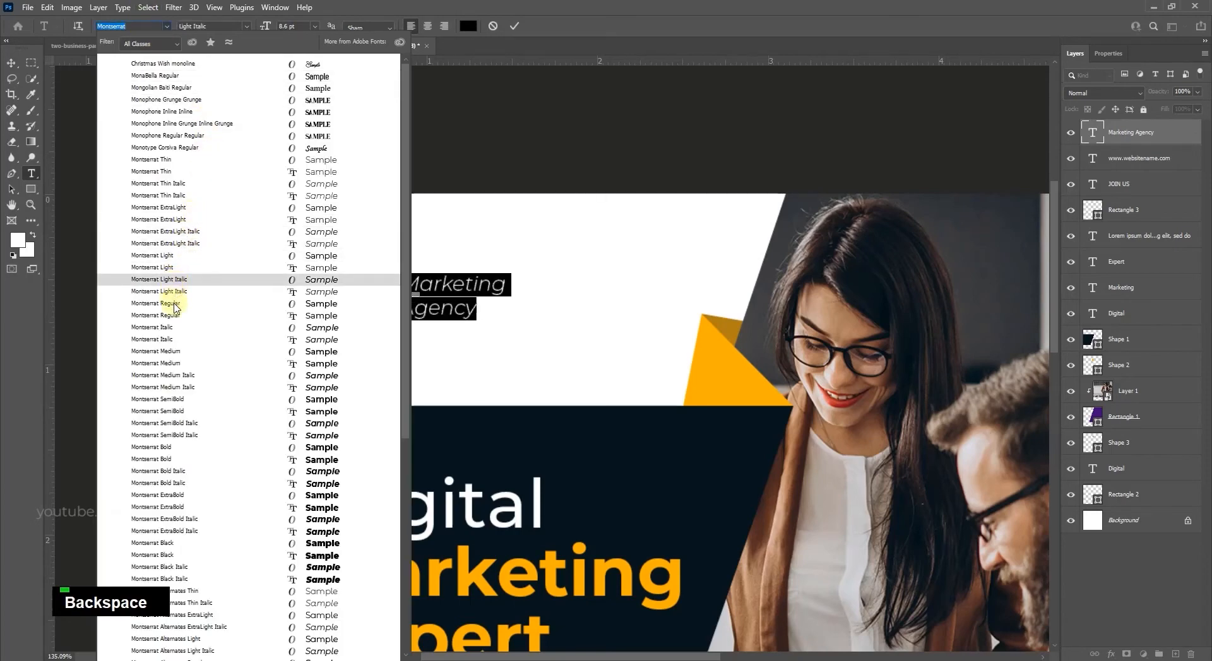
left_click(171, 448)
Set only the word "Agency" to the SemiBold weight.
left_click(481, 312)
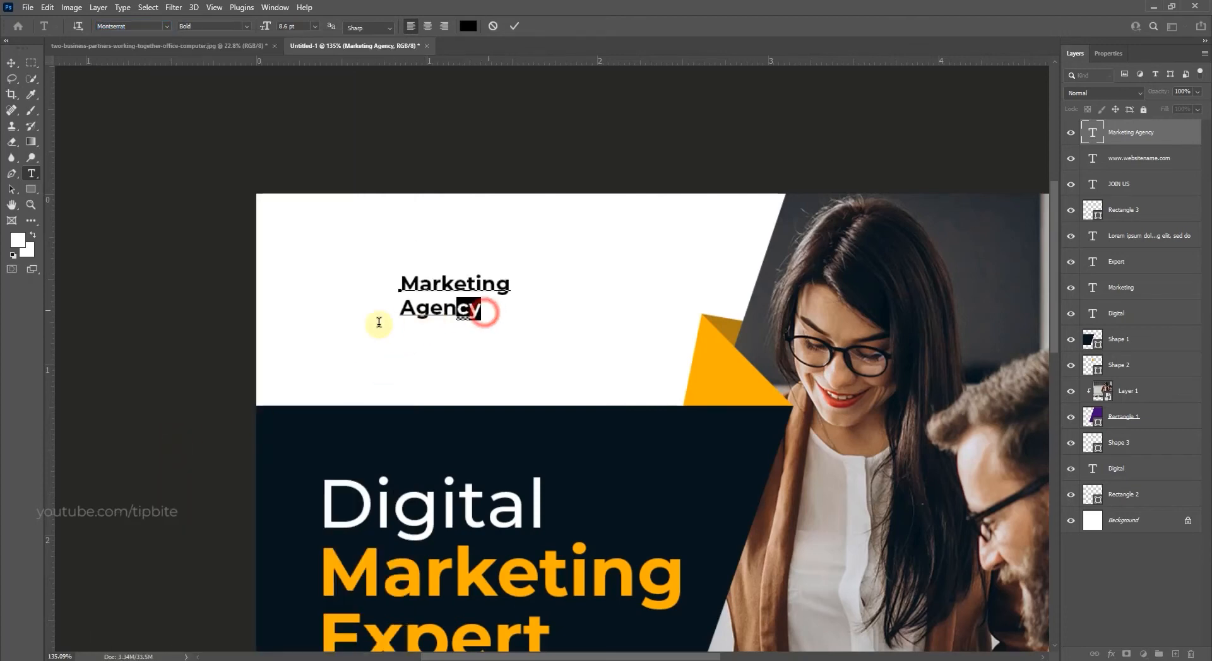
left_click_drag(379, 323, 377, 321)
left_click(246, 30)
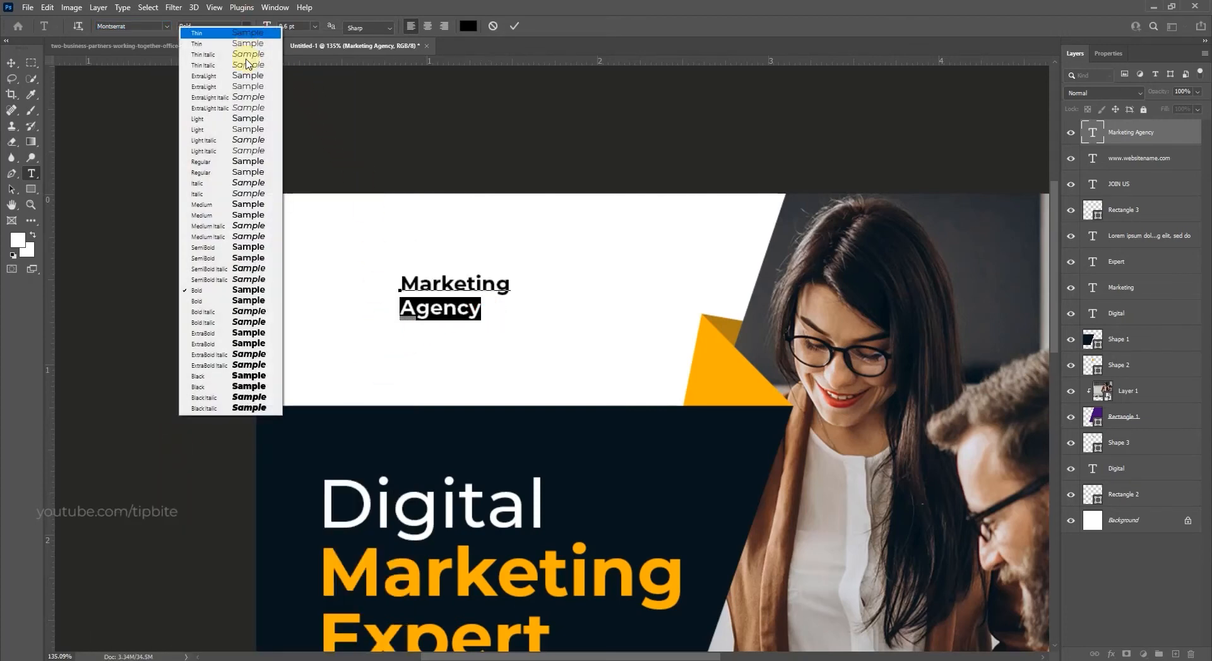
left_click(224, 264)
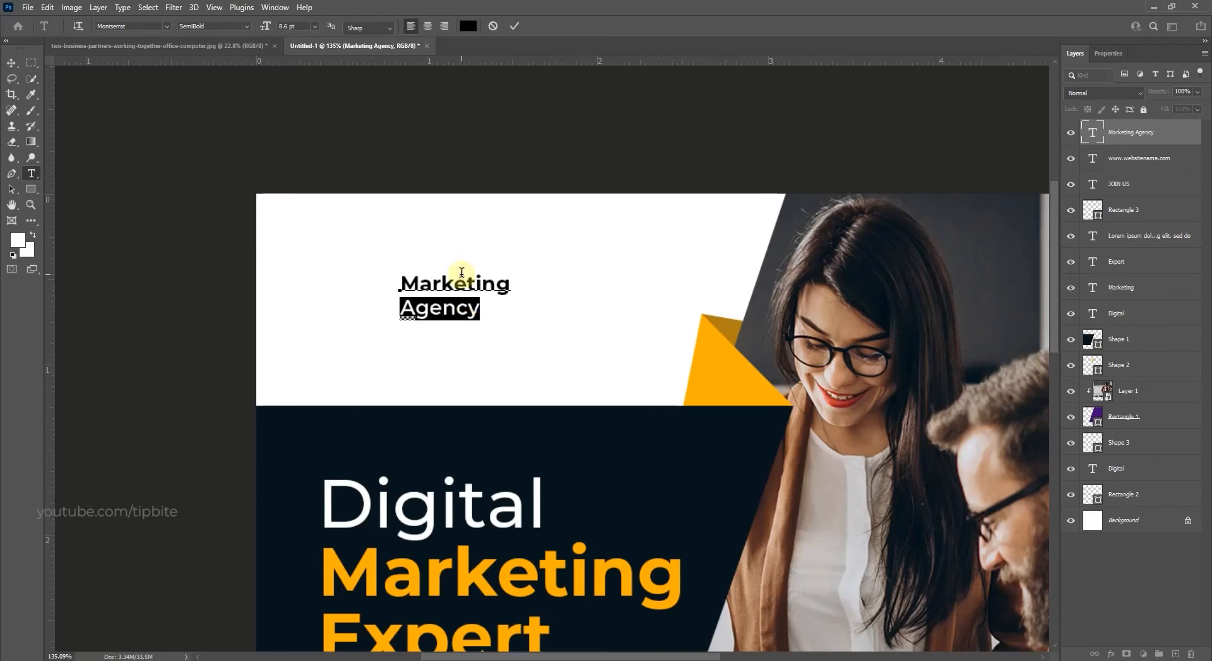
Tighten the leading between the "Marketing" and "Agency" lines so they sit slightly closer together.
key("ctrl+a")
key("alt+Up")
key("alt+Up")
key("alt+Up")
key("alt+Up")
key("alt+Up")
key("alt+Down")
key("alt+Down")
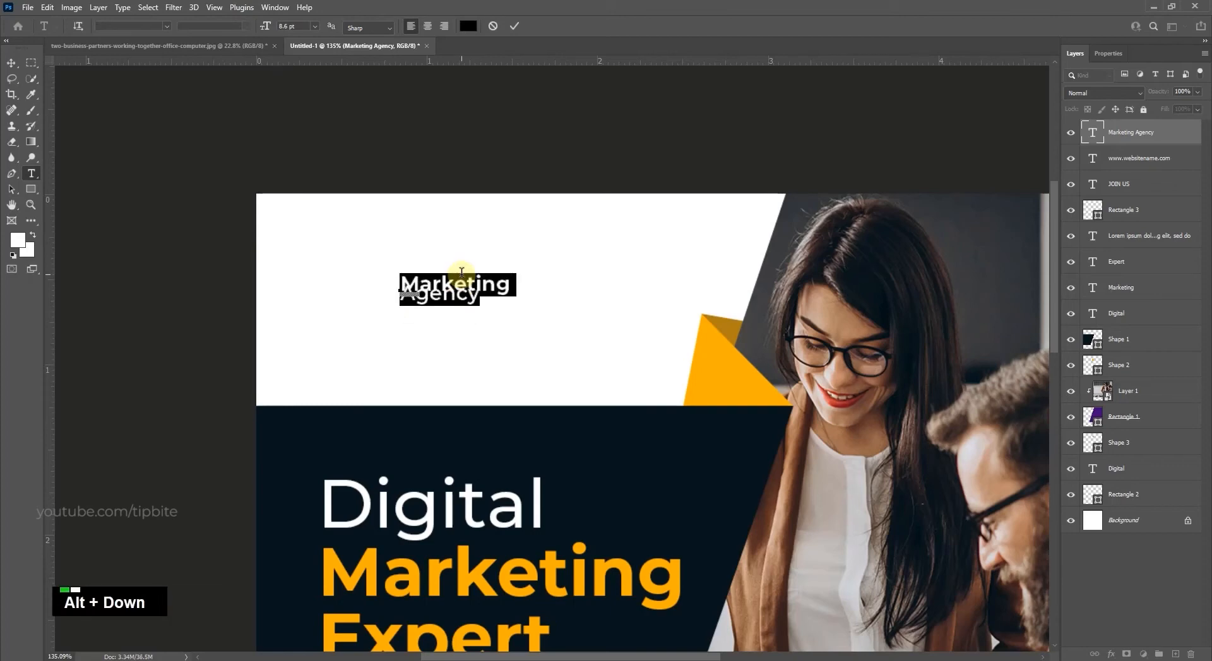
key("alt+Down")
key("alt+Down")
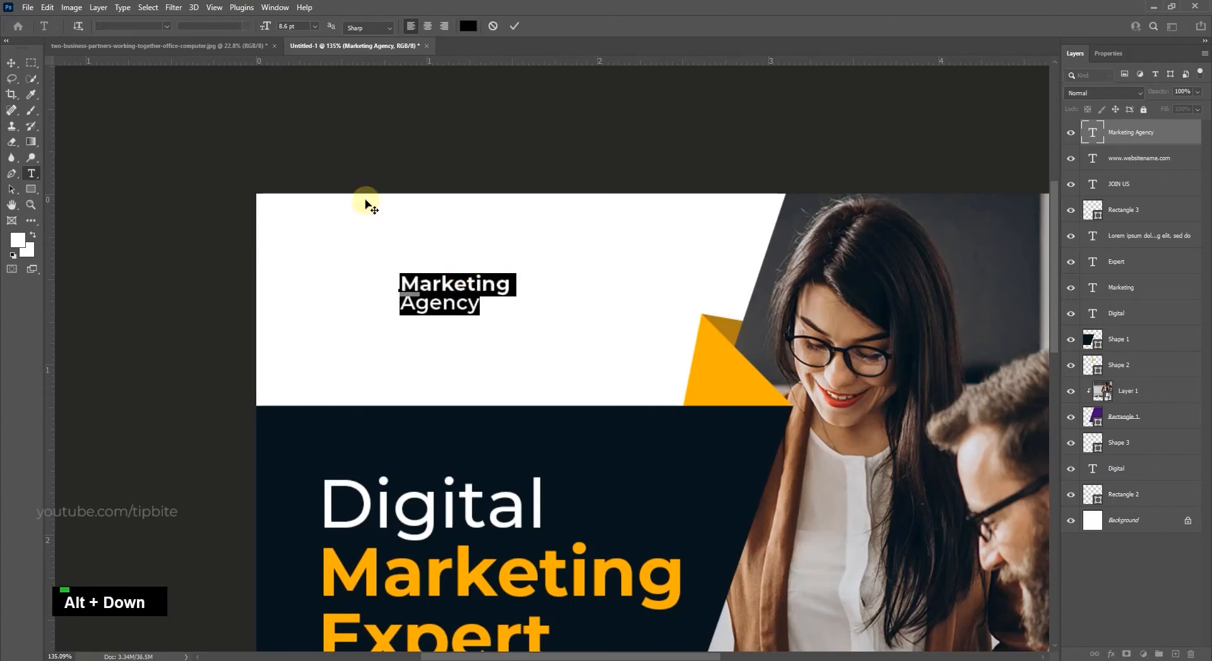
left_click(14, 68)
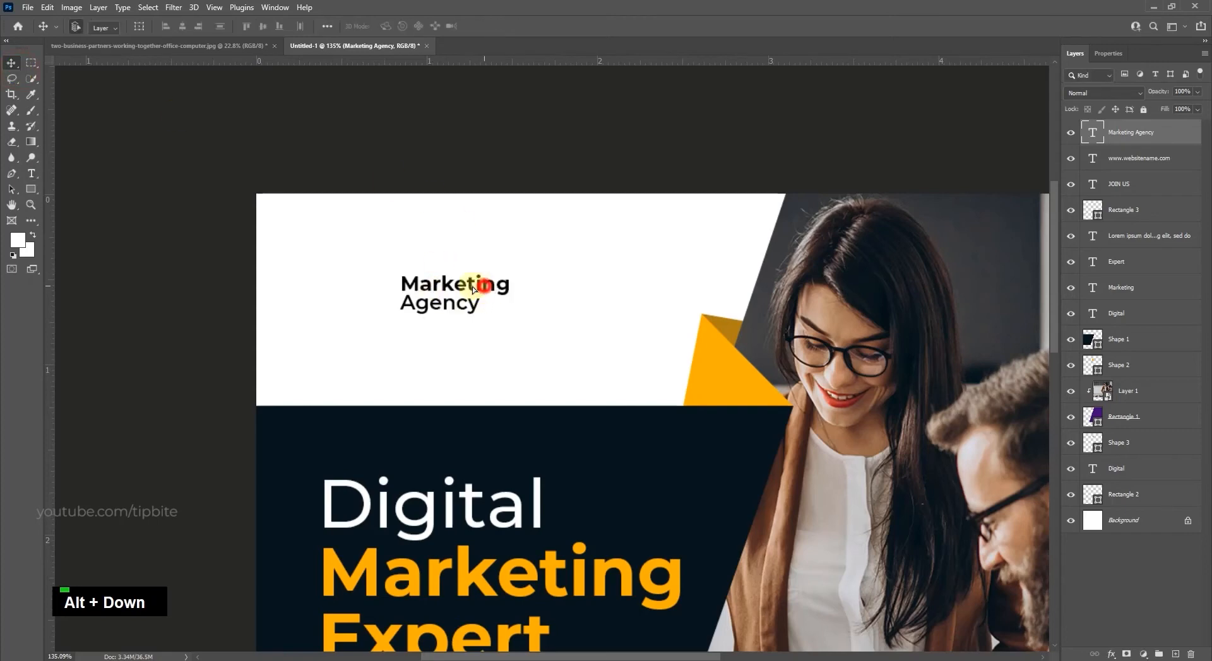
Move the "Marketing Agency" text slightly left and enlarge it to about 126%.
left_click_drag(474, 289, 459, 289)
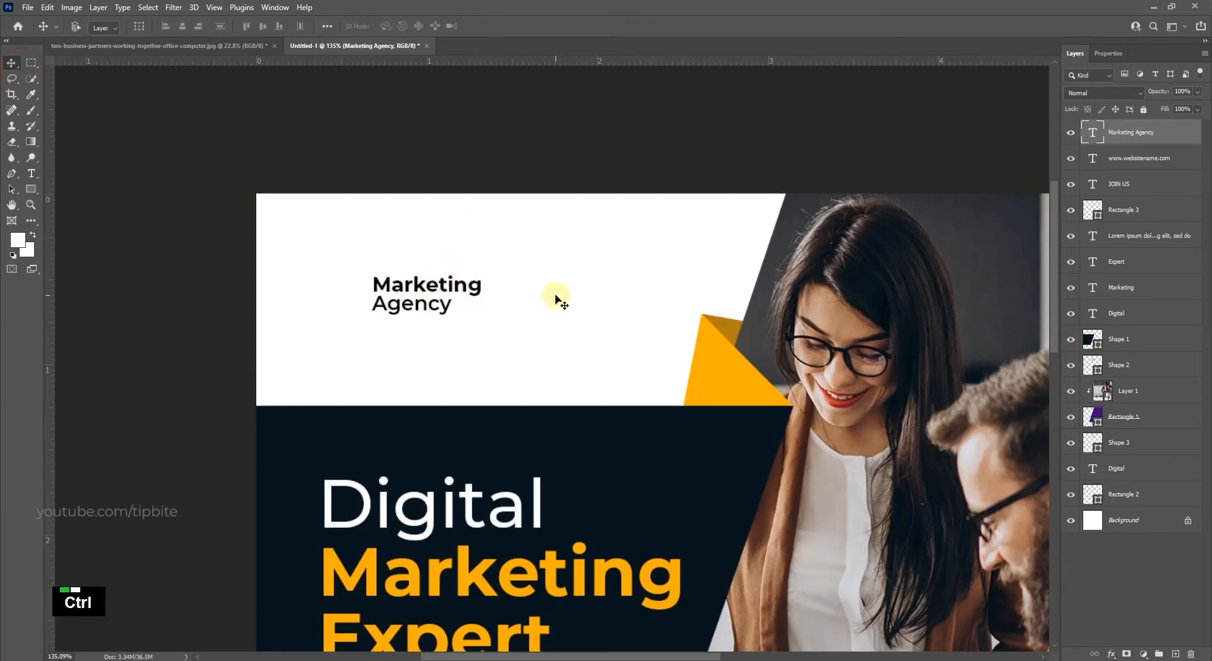
key("ctrl+t")
left_click_drag(480, 275, 511, 260)
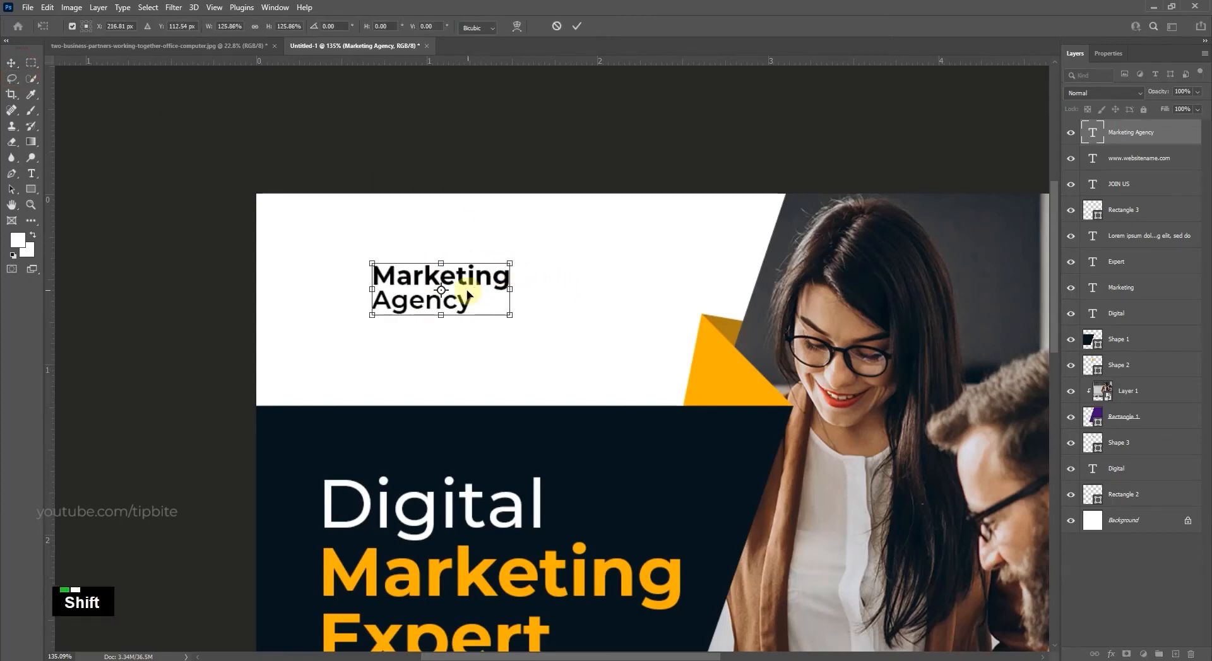
double_click(465, 279)
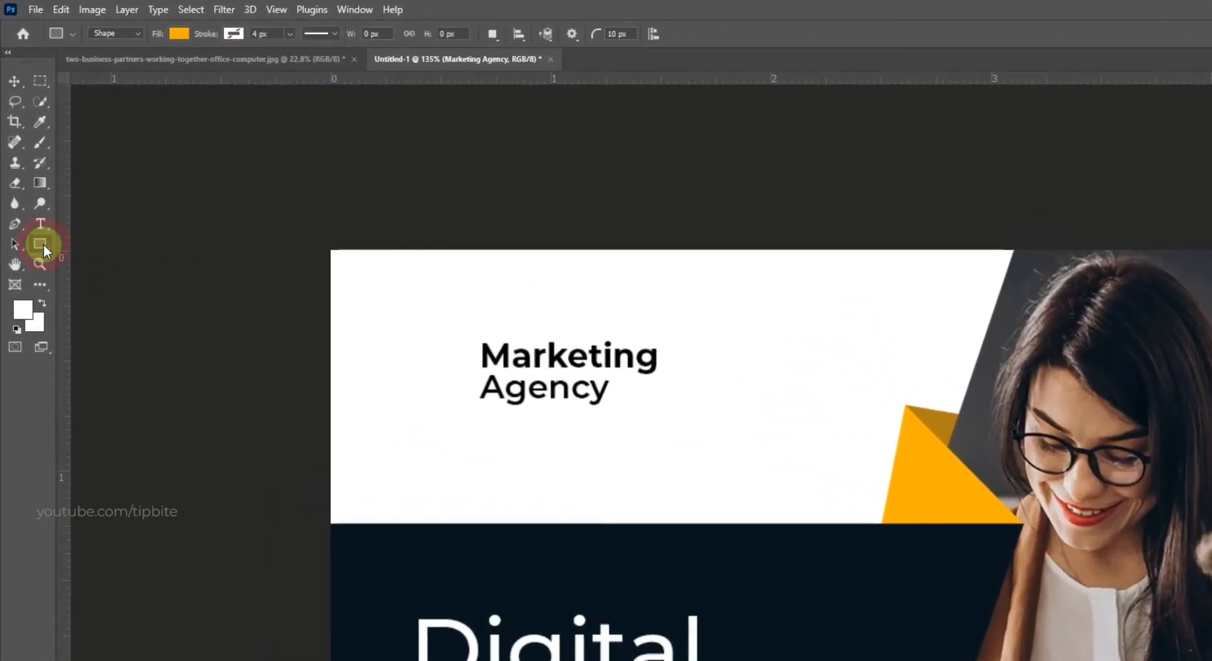
Draw an orange outlined light bulb custom shape, about 37 x 65 px, to the left of the "Marketing Agency" text.
left_click(34, 190)
left_click(82, 305)
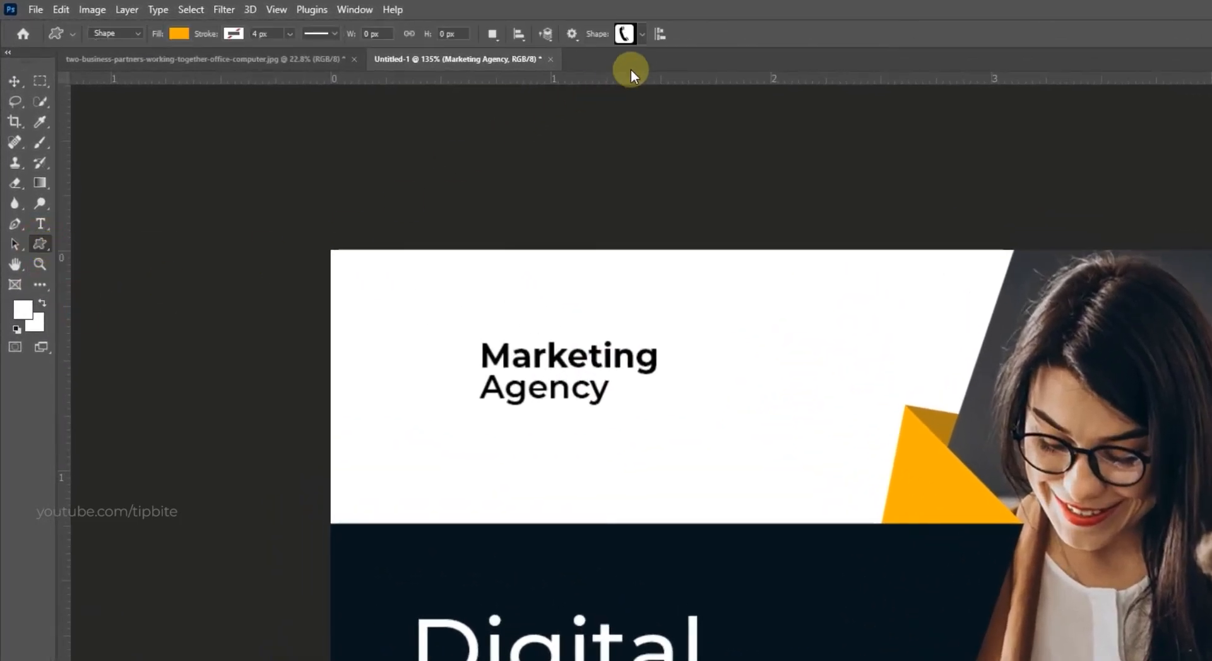
left_click(626, 34)
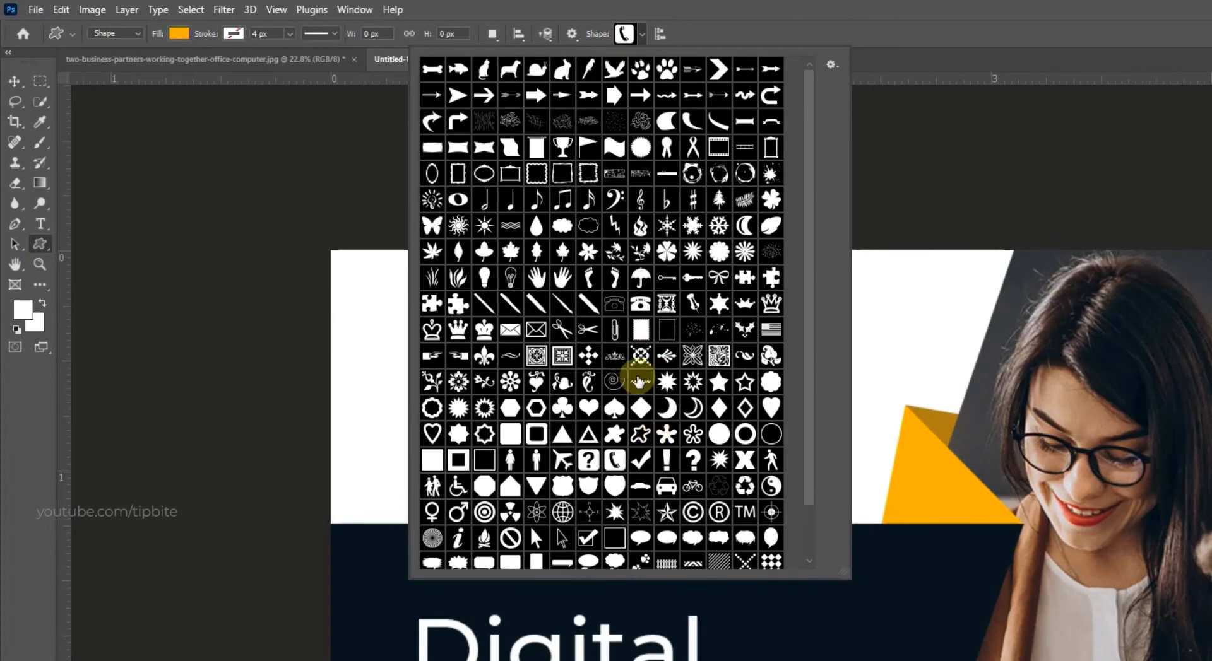
left_click(505, 280)
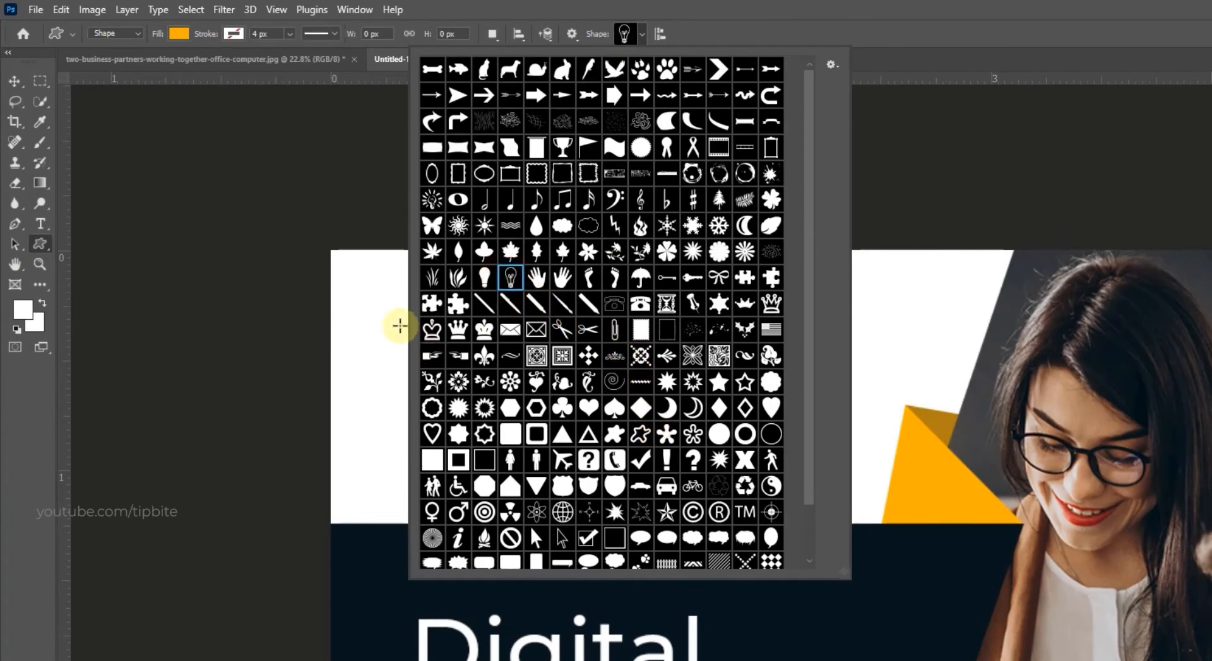
left_click(387, 316)
left_click_drag(387, 315, 444, 386)
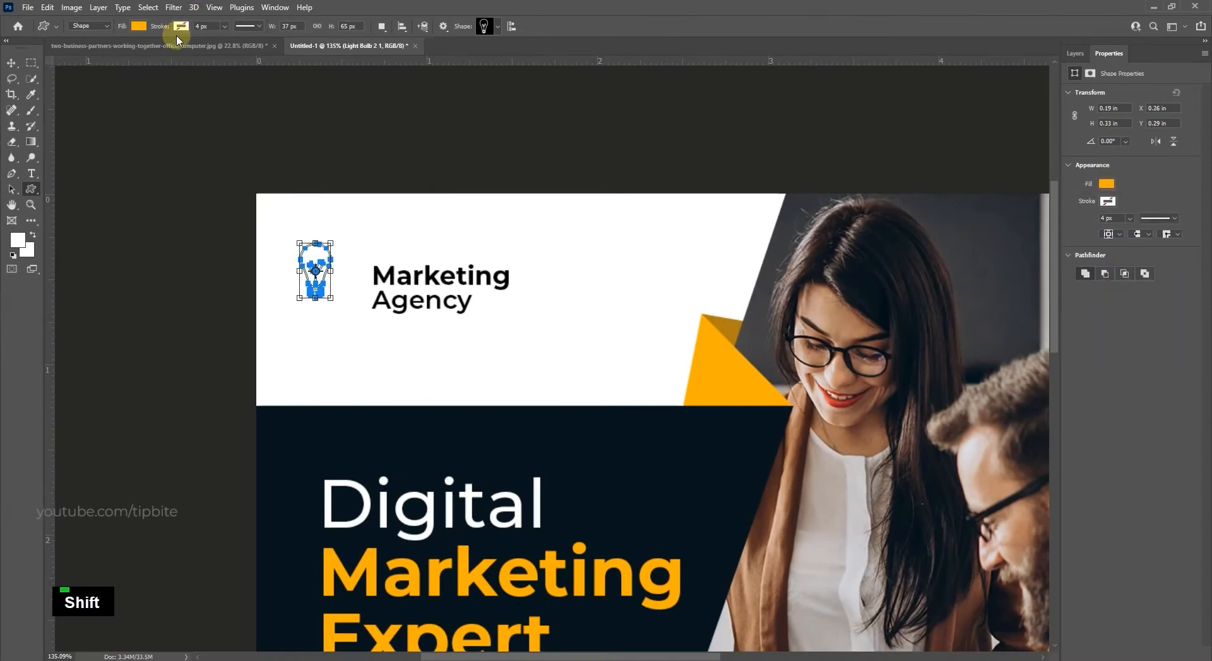
left_click(12, 64)
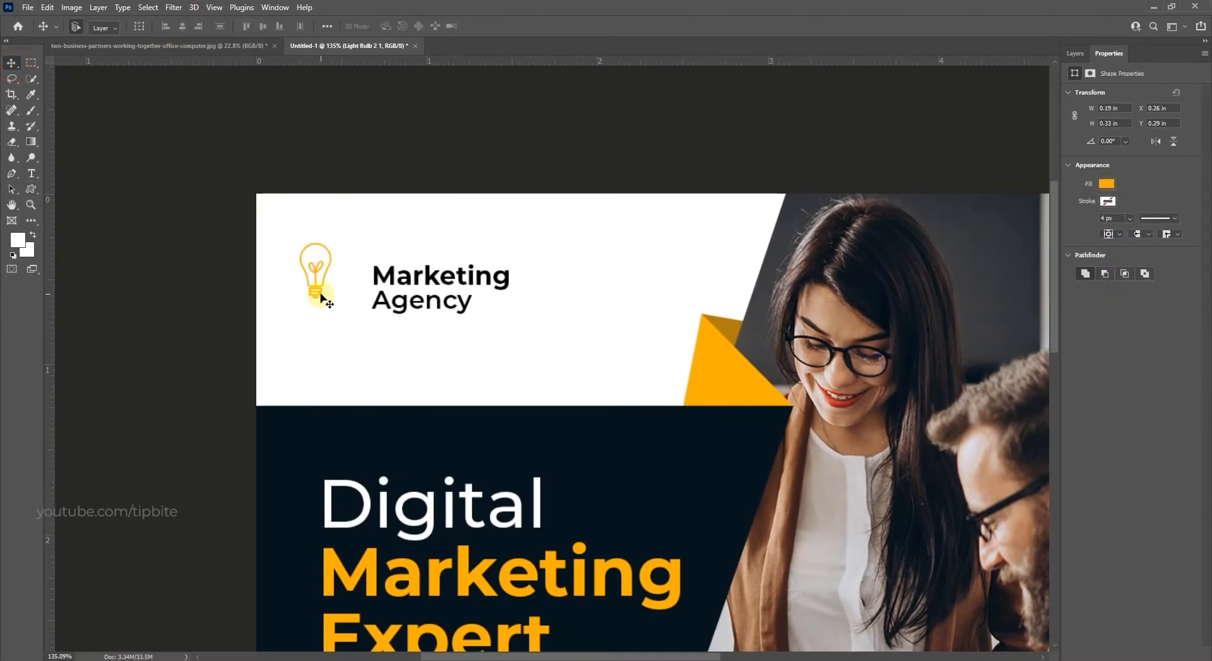
Move the light bulb right up to the "Marketing Agency" text and enlarge it to about 0.21 x 0.36 in.
left_click_drag(344, 312, 363, 312)
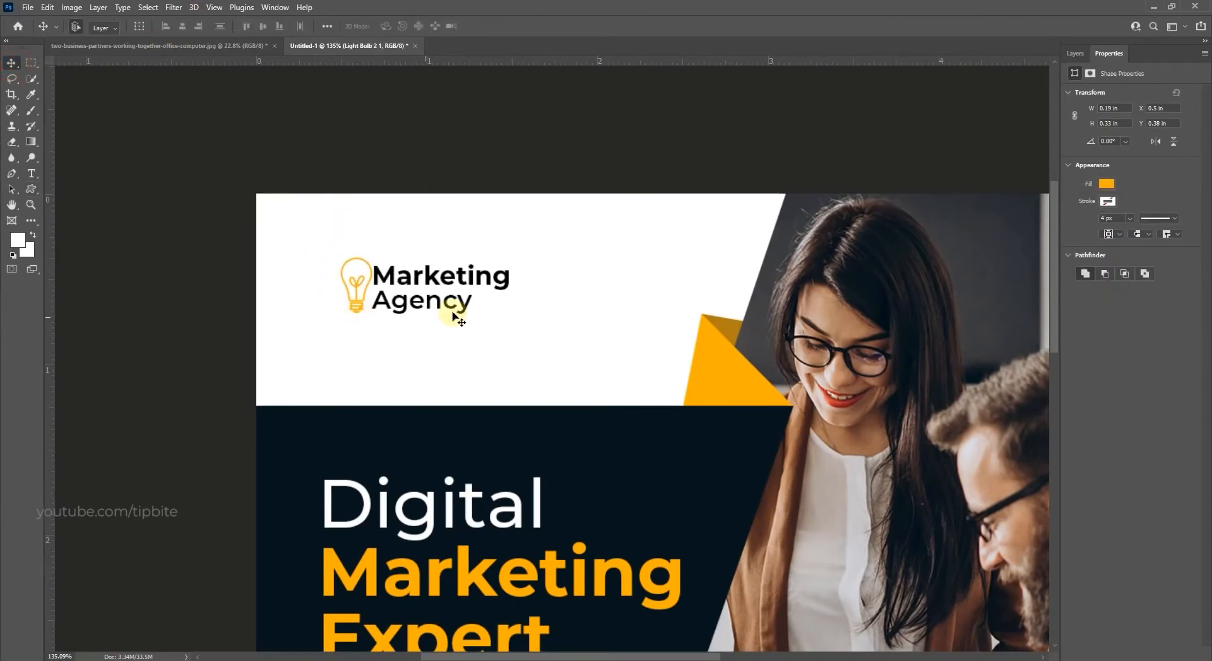
scroll(453, 312, "up", 3)
key("ctrl+z")
right_click(314, 274)
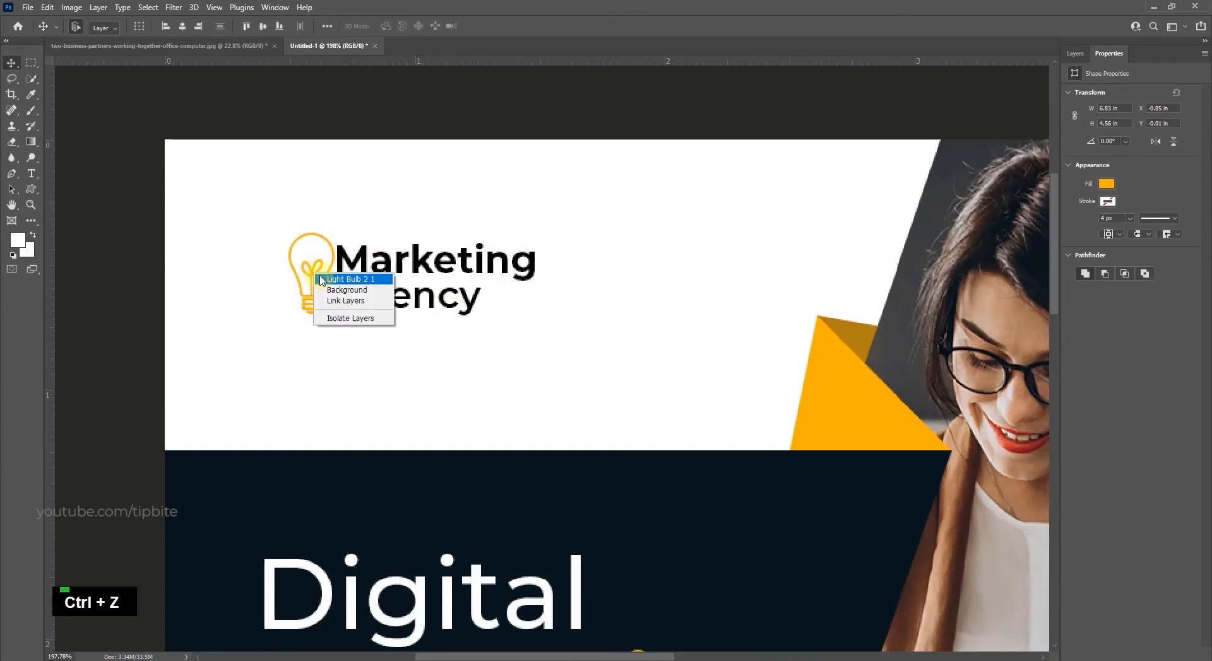
left_click(323, 279)
key("ctrl+t")
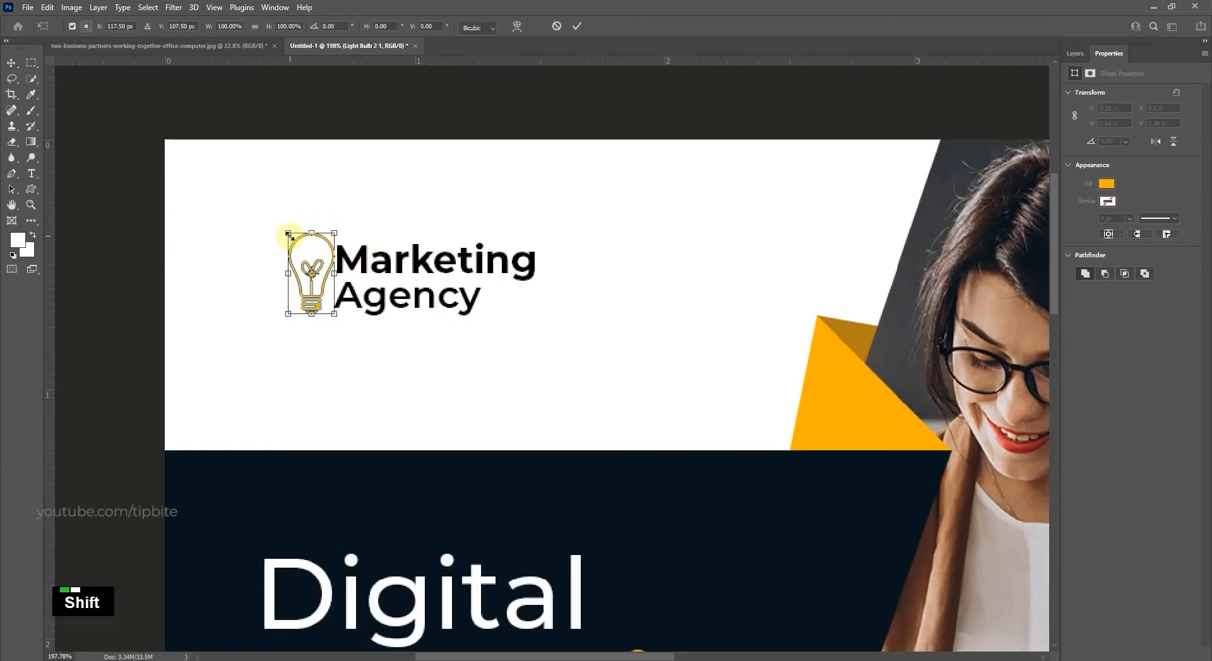
left_click_drag(288, 233, 281, 224)
double_click(313, 290)
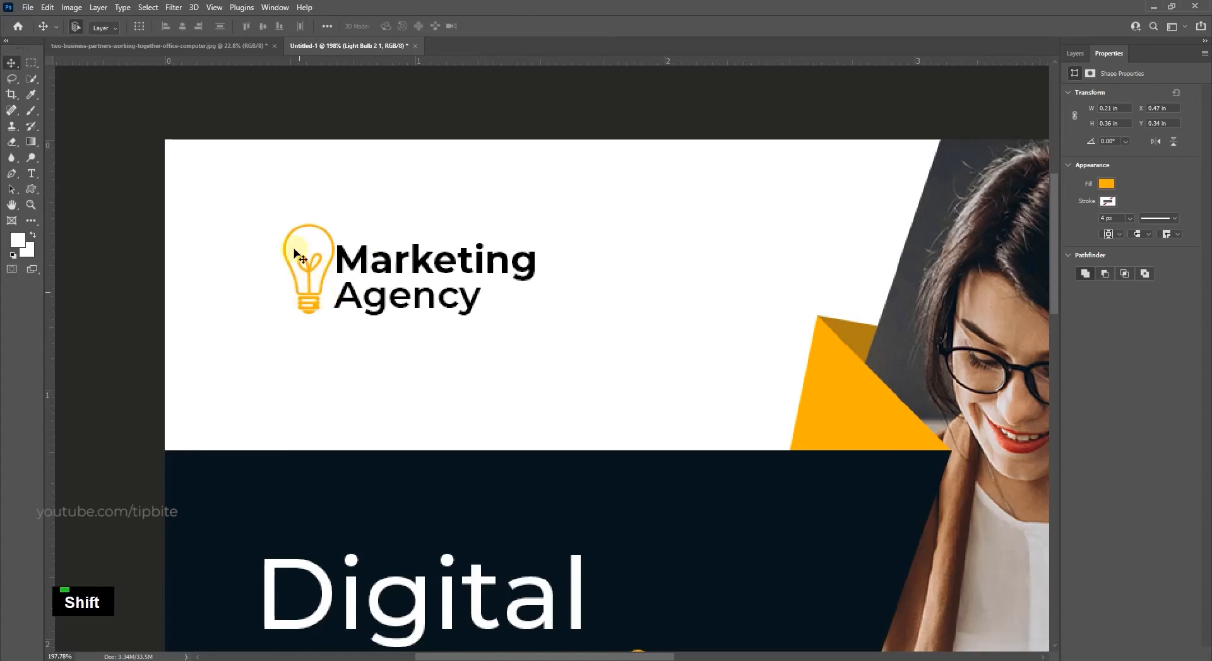
With the guides shown, move the light bulb up, scale it to about 102%, nudge it left, and hide the guides.
left_click_drag(418, 91, 441, 307)
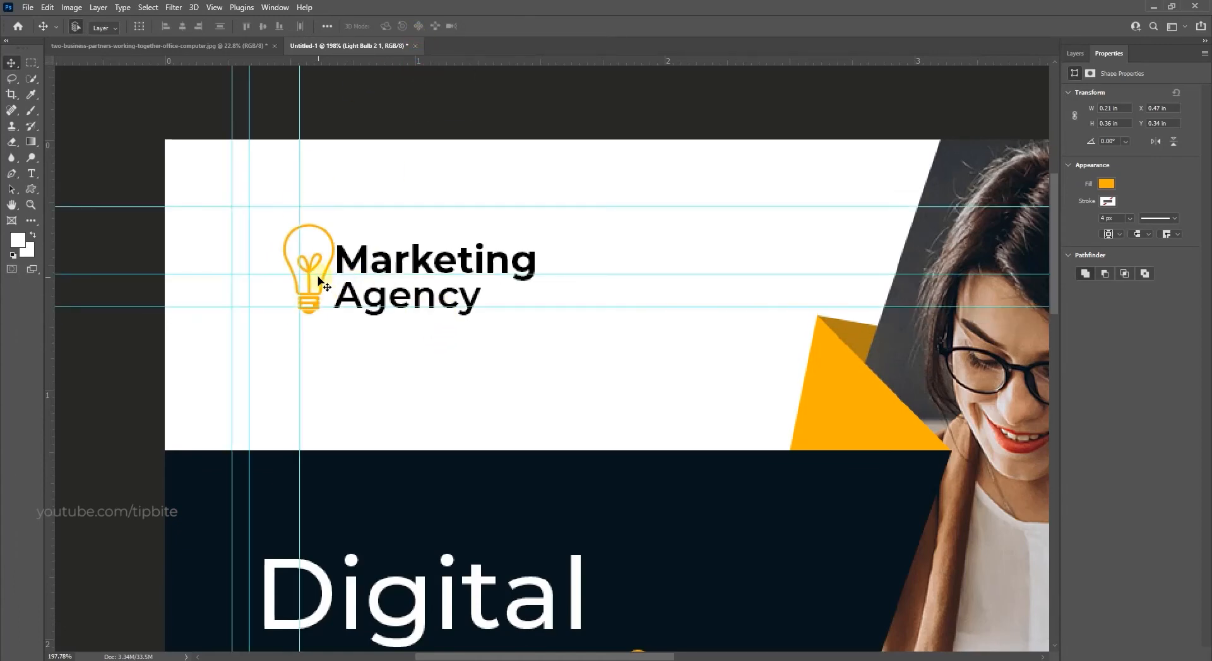
key("ctrl+z")
key("ctrl+t")
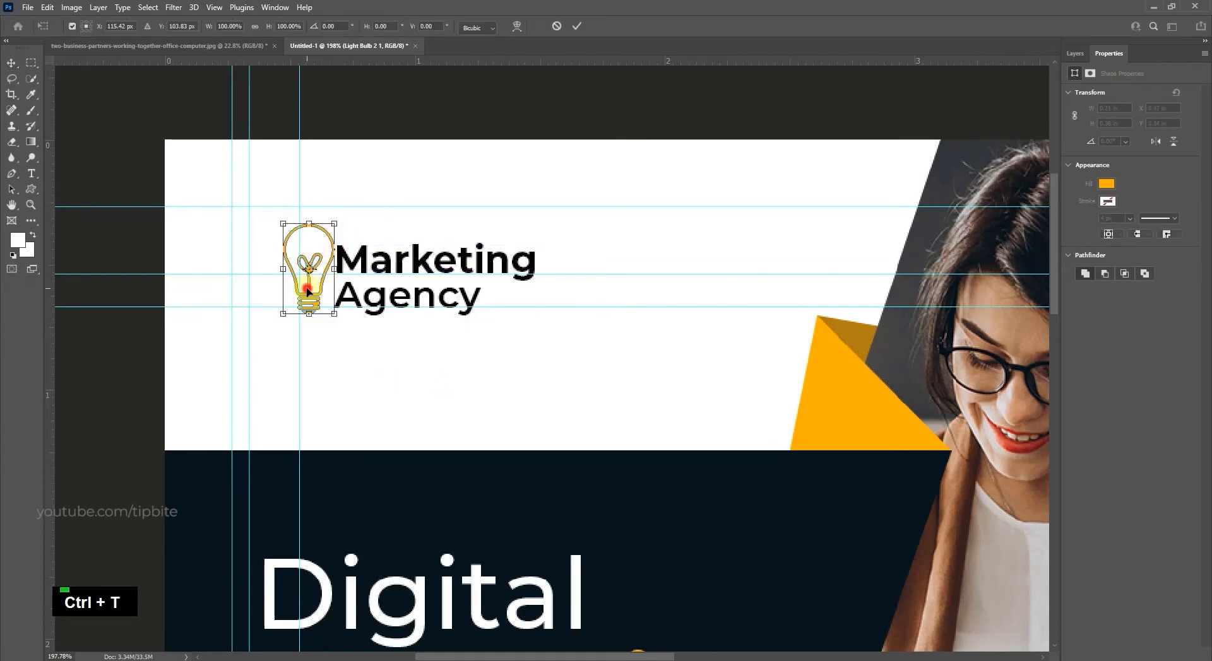
left_click_drag(306, 289, 305, 281)
left_click_drag(281, 216, 280, 214)
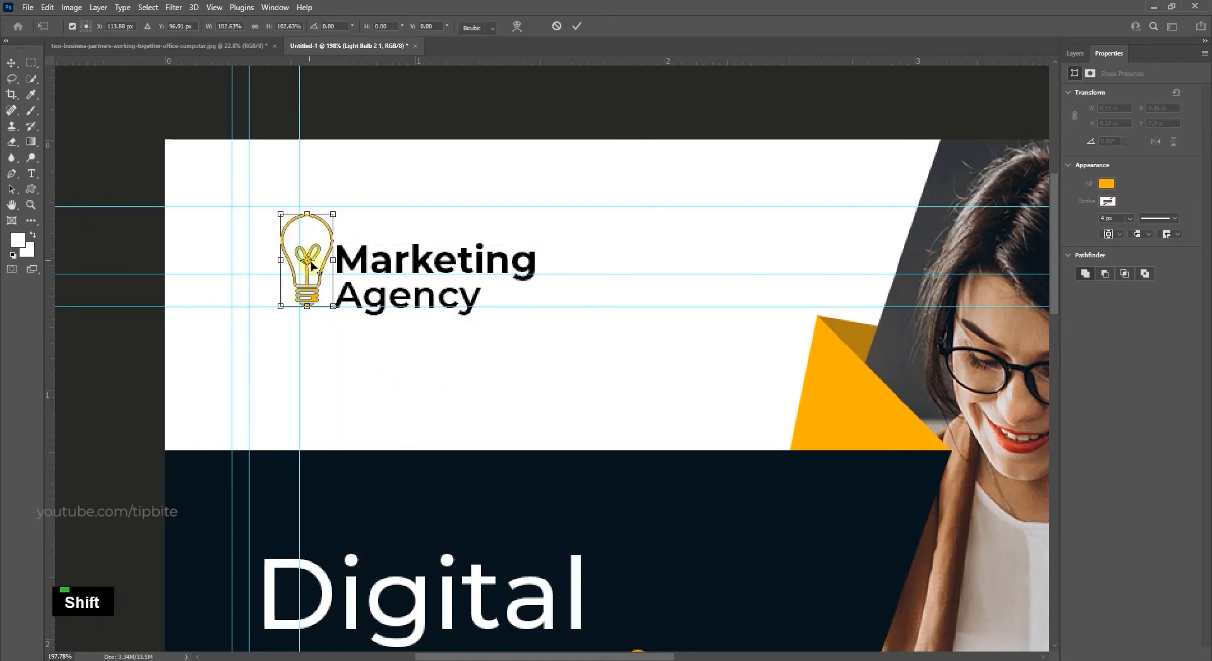
key("Left")
key("Left")
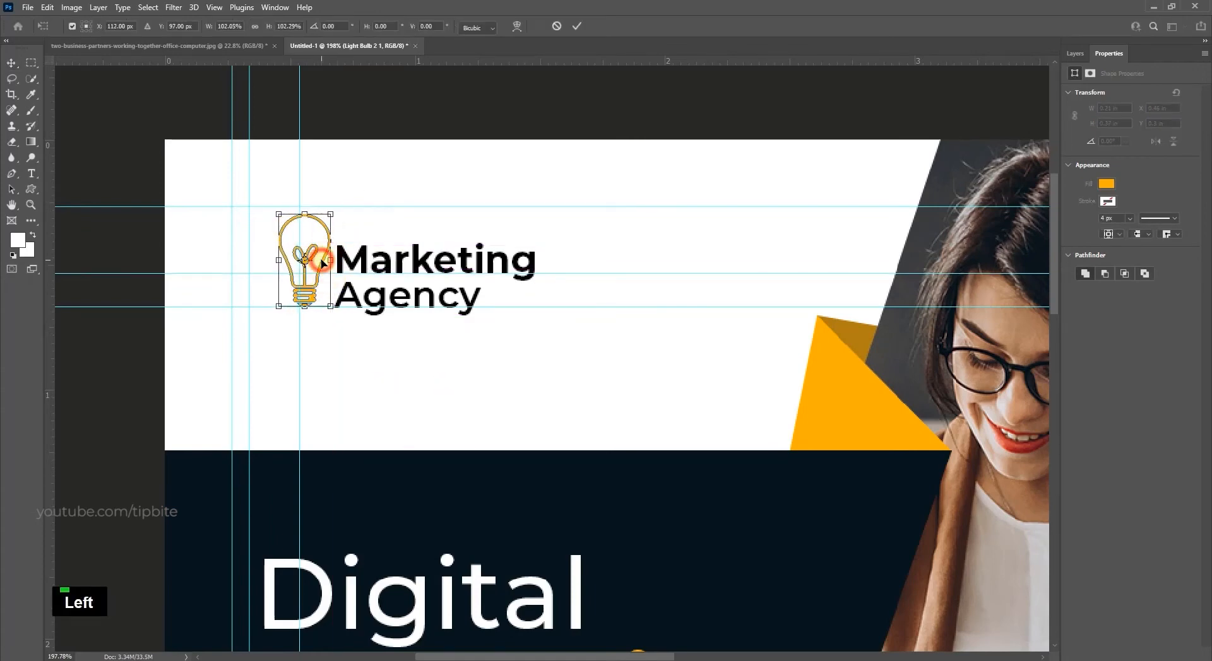
double_click(321, 261)
key("ctrl+h")
Shrink the light bulb to about 83% and place it against the left edge of "Marketing Agency", matching the height of both lines.
scroll(414, 280, "down", 6)
left_click_drag(358, 321, 341, 406)
scroll(313, 152, "up", 3)
key("ctrl+t")
left_click_drag(352, 303, 347, 312)
left_click_drag(314, 312, 316, 314)
key("Right")
key("Right")
key("Right")
key("Right")
key("Right")
key("Right")
key("Right")
key("Right")
key("Right")
key("Left")
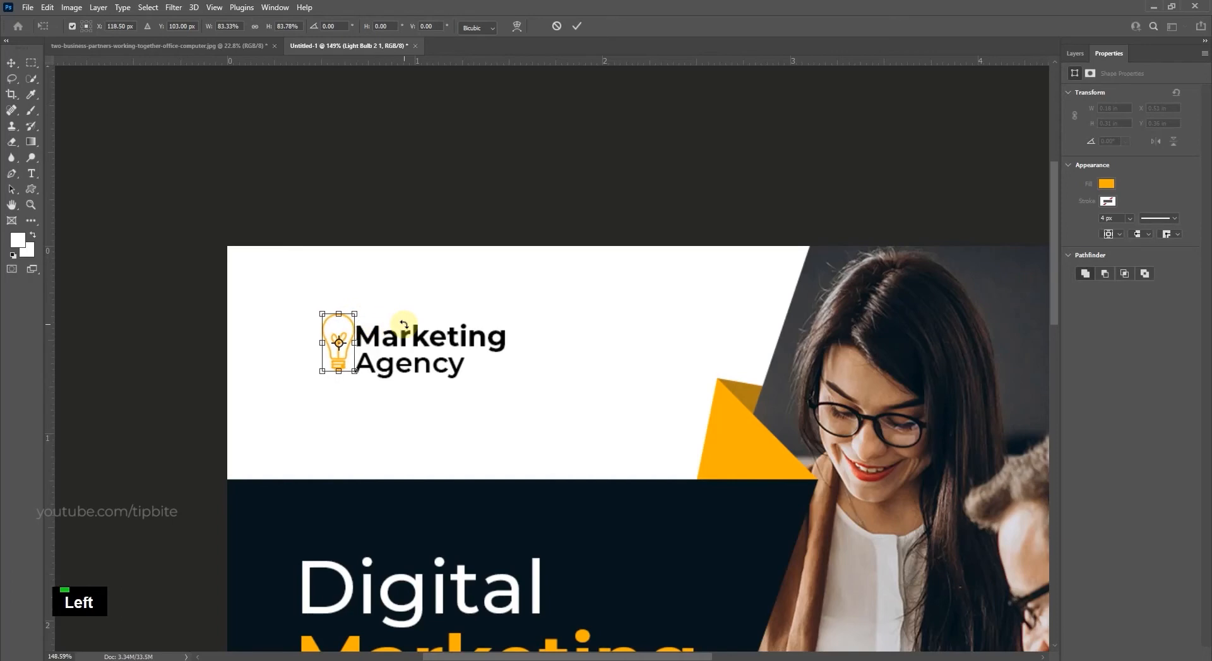
key("Left")
key("Down")
key("Return")
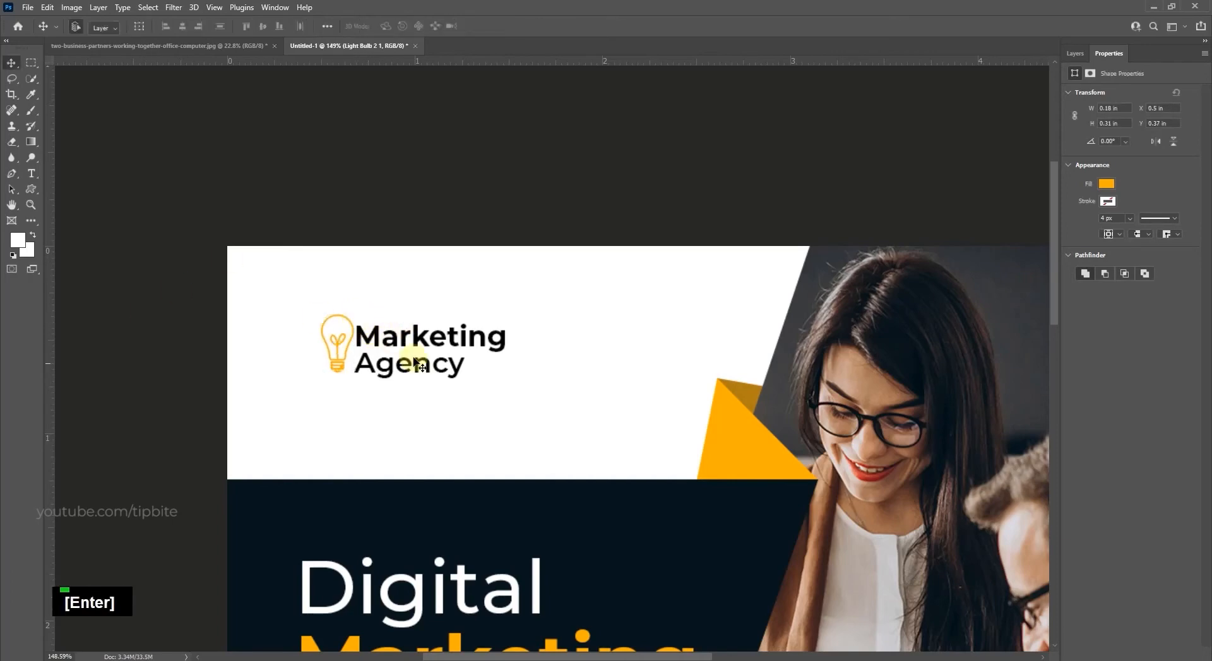
Scale down the light bulb and "Marketing Agency" text together and shift them left above the "Digital" heading.
scroll(440, 338, "down", 3)
left_click(1075, 53)
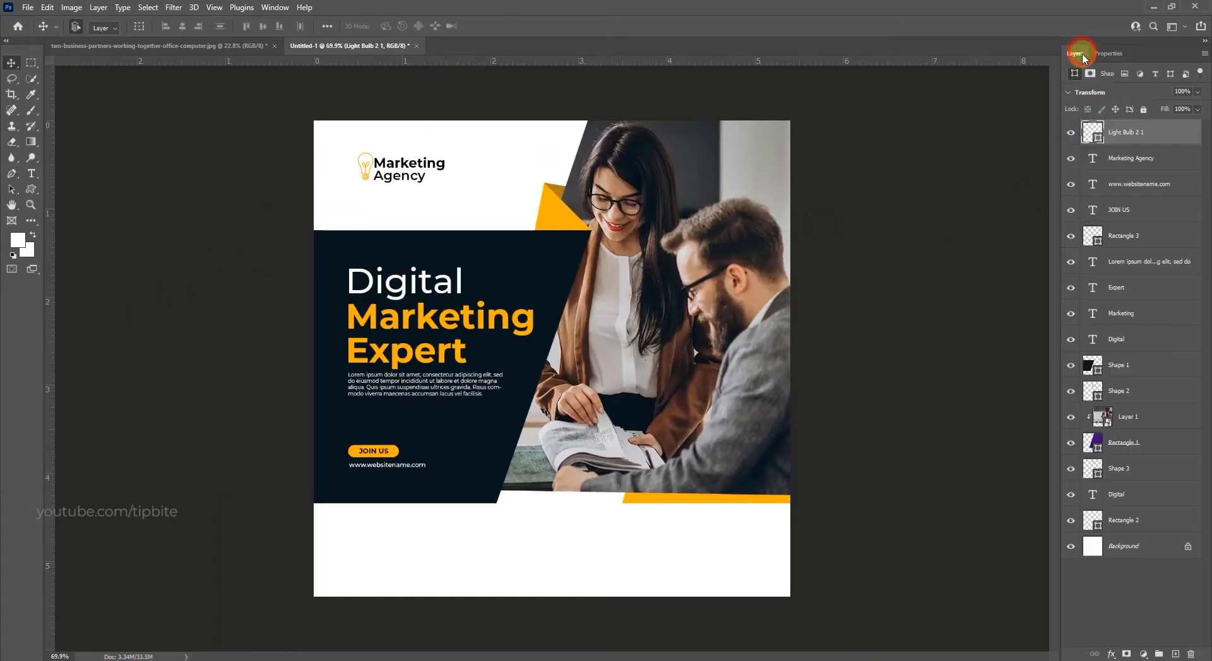
left_click(1130, 163, "shift")
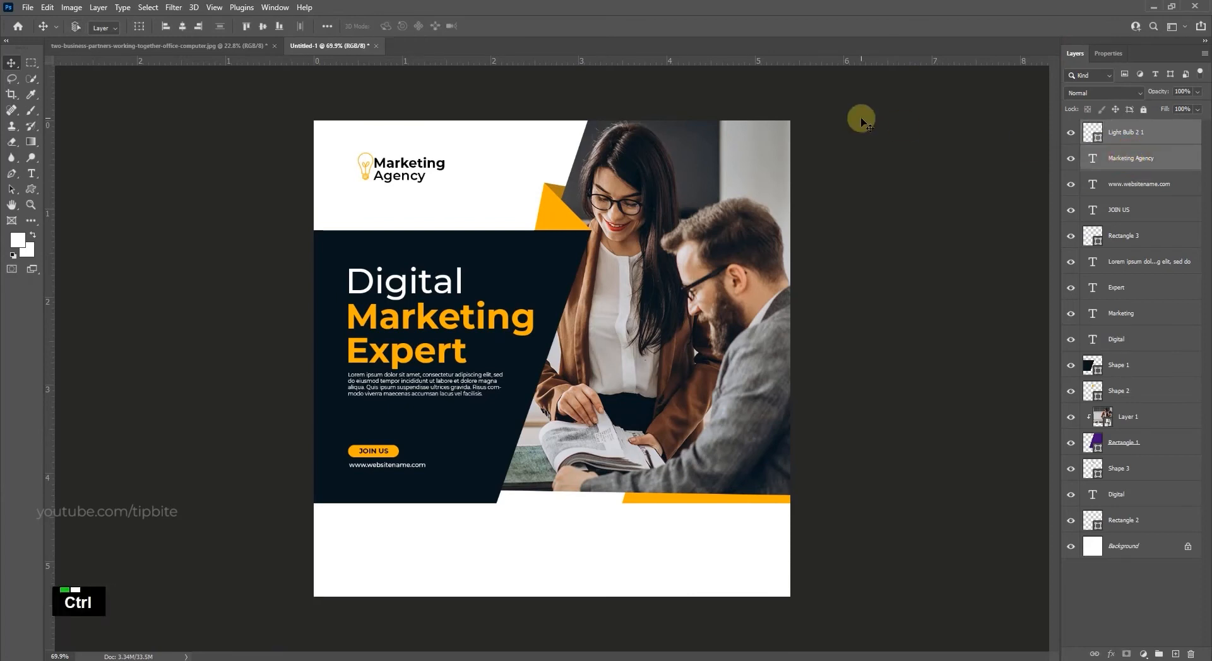
key("ctrl+t")
left_click_drag(445, 154, 405, 164)
key("Return")
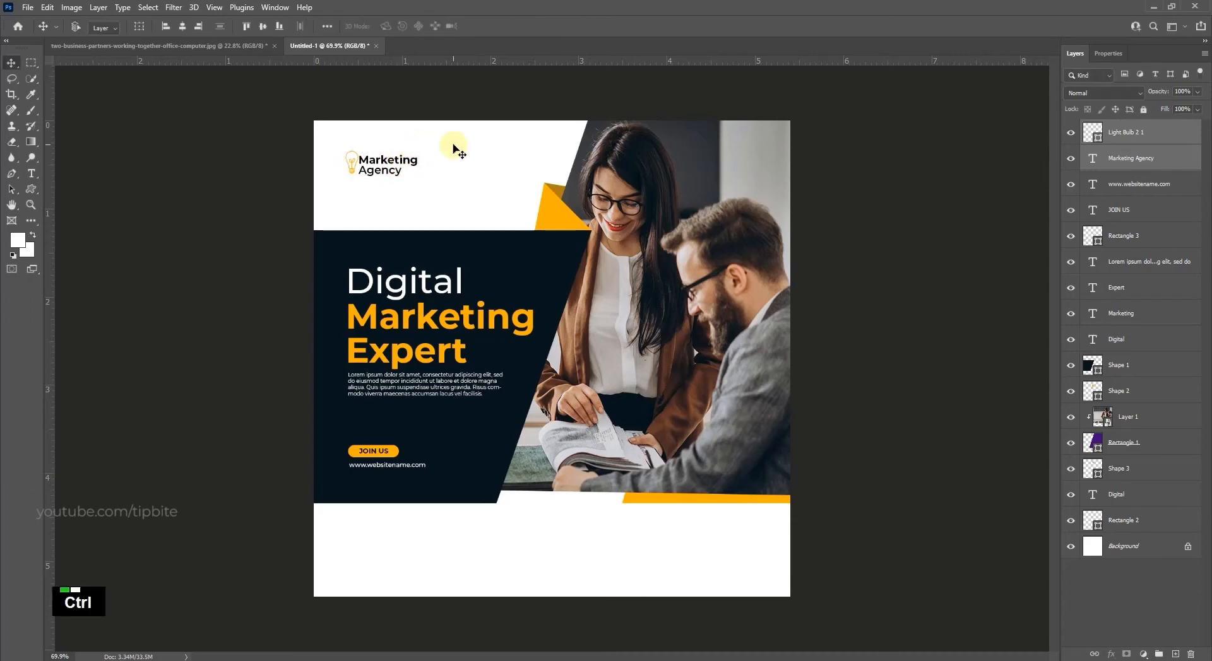
With the guides shown, shift the logo about 0.045 in right to line up with the heading's left edge, and hide the guides.
key("ctrl+h")
scroll(398, 158, "up", 5)
left_click_drag(335, 146, 424, 252)
scroll(429, 504, "down", 2)
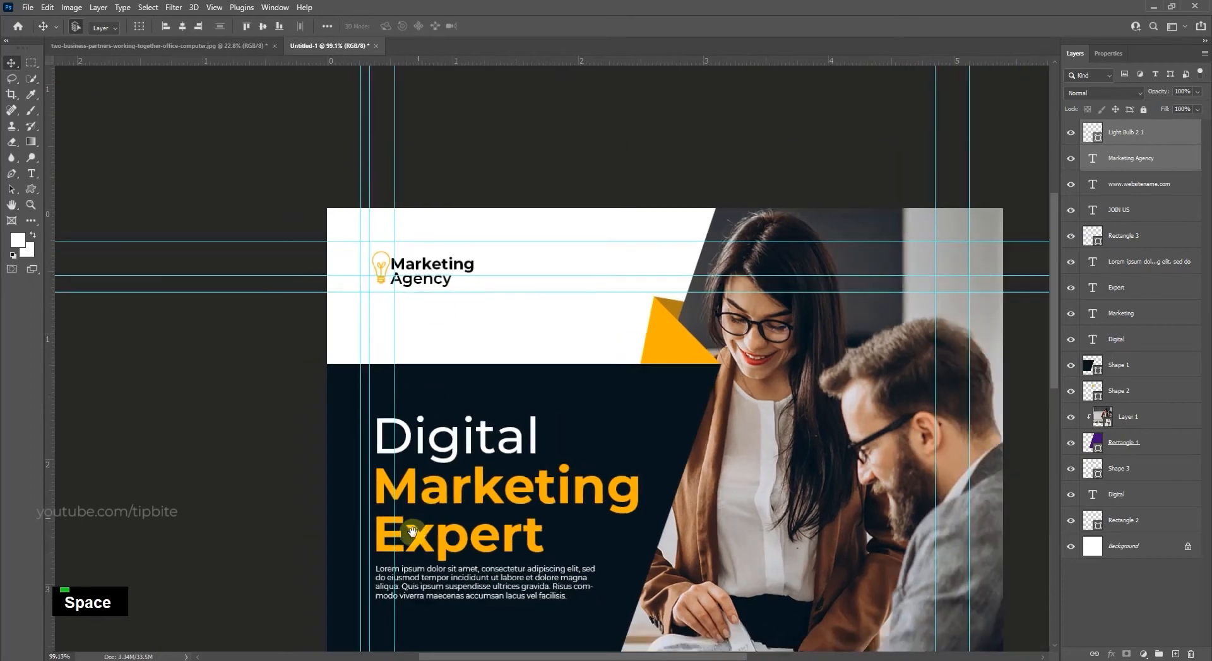
left_click_drag(408, 520, 380, 404)
scroll(379, 402, "up", 3)
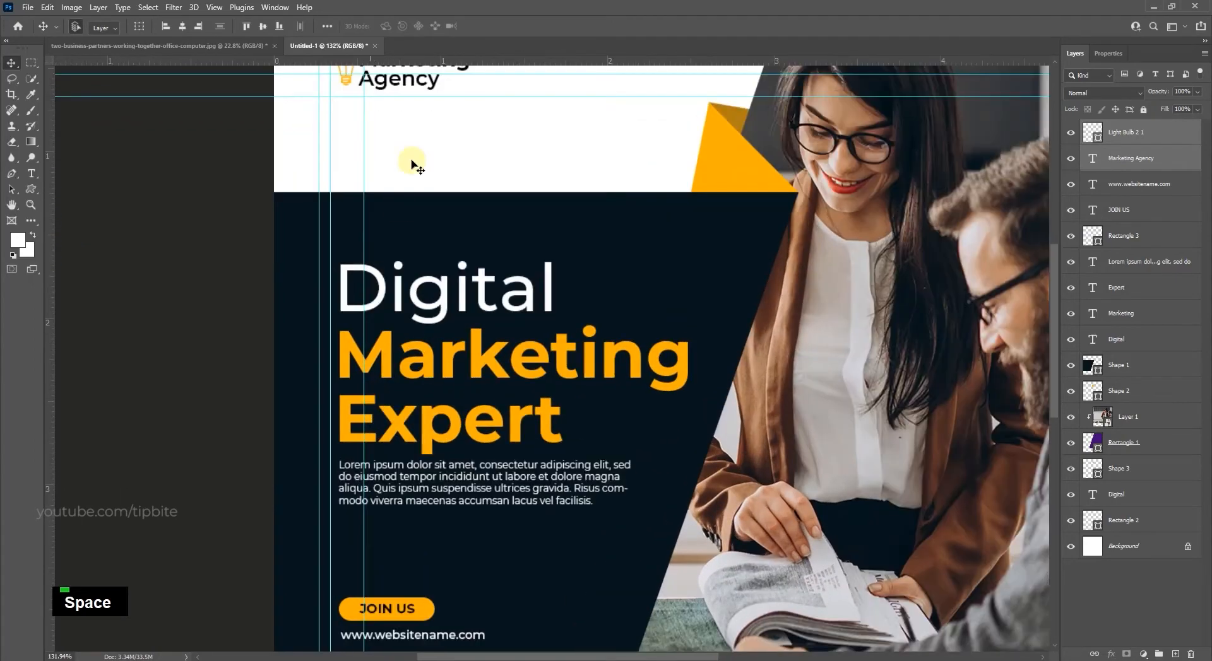
left_click_drag(398, 158, 451, 251)
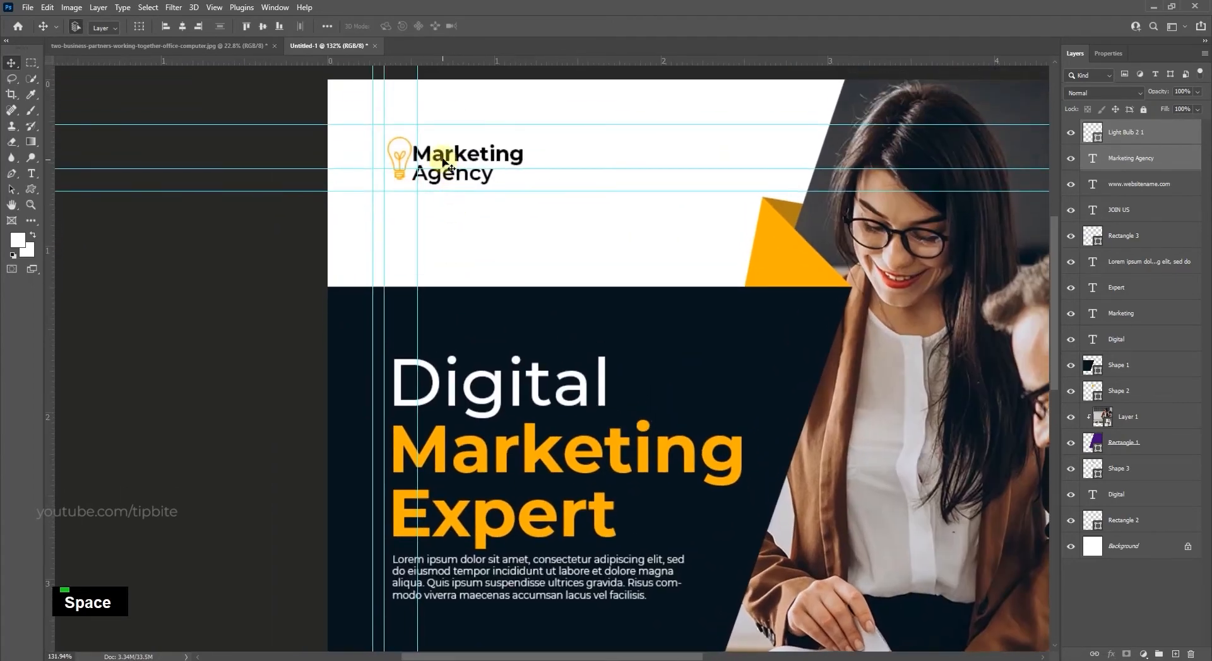
left_click_drag(443, 162, 449, 160)
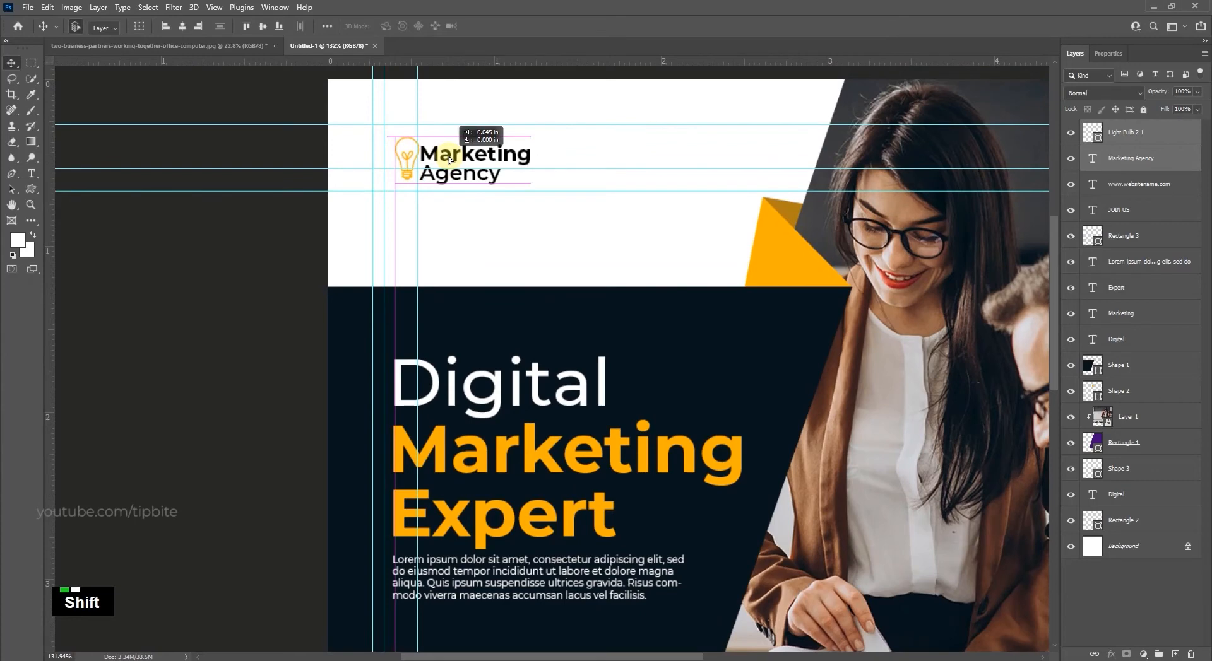
scroll(489, 255, "down", 3)
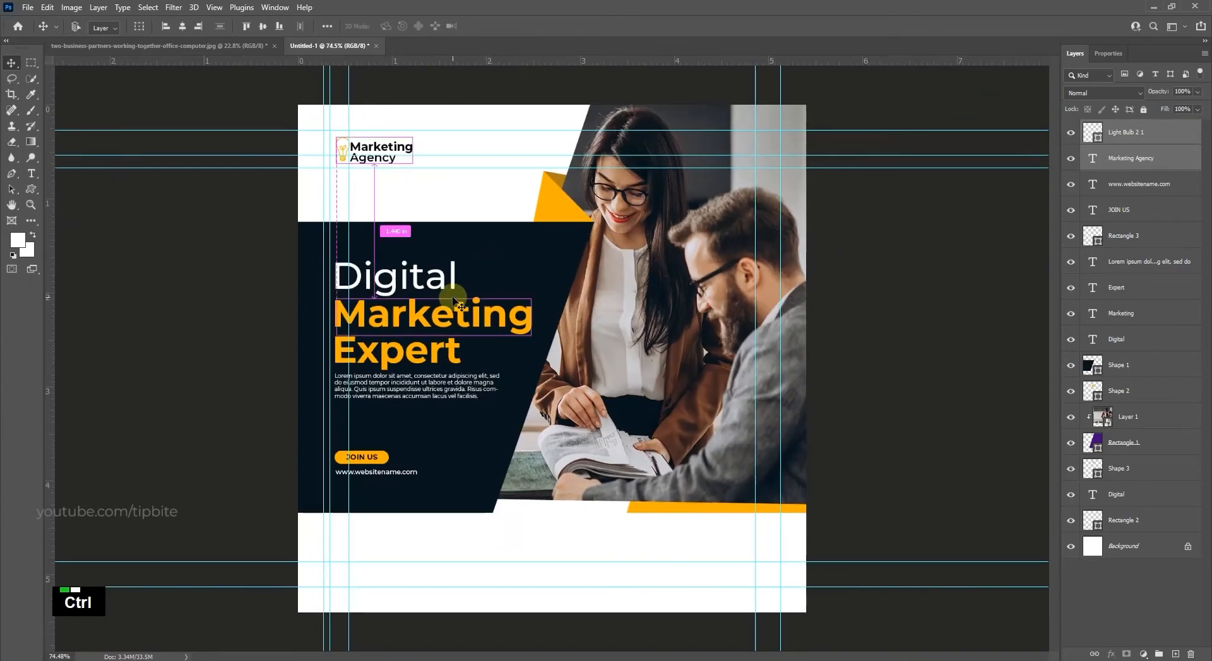
key("ctrl+h")
Examine the overall balance of the composition, including the empty white band below the dark panel.
scroll(486, 306, "down", 2)
scroll(489, 309, "down", 2)
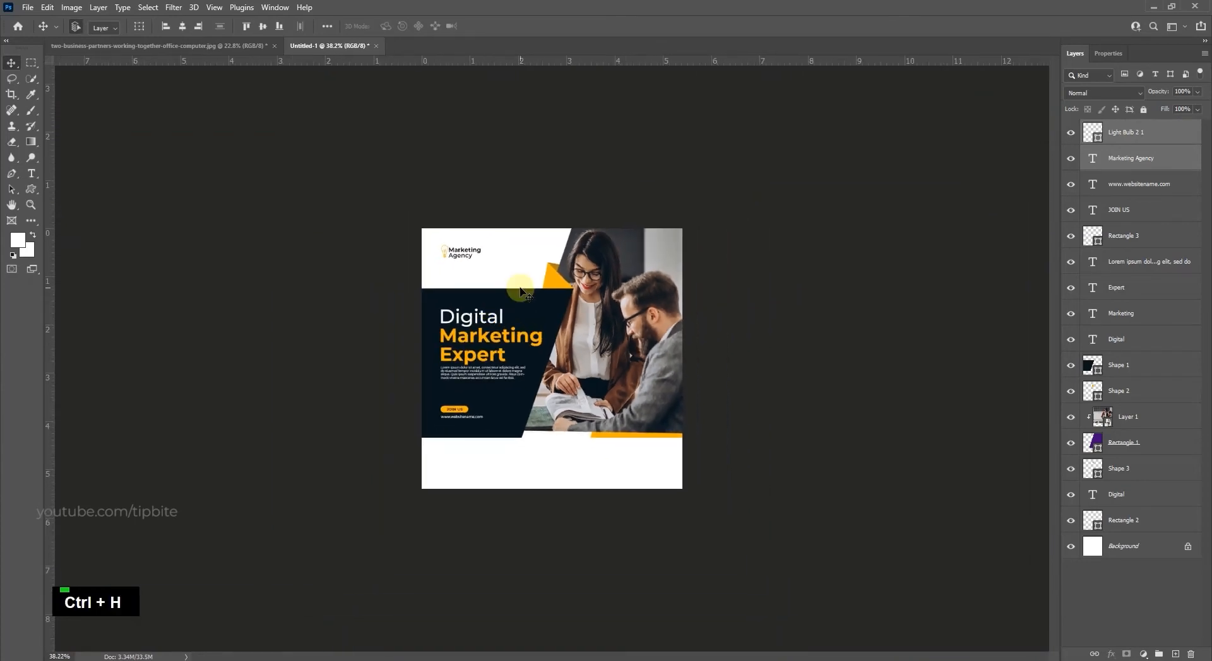
scroll(517, 313, "up", 1)
scroll(502, 370, "up", 2)
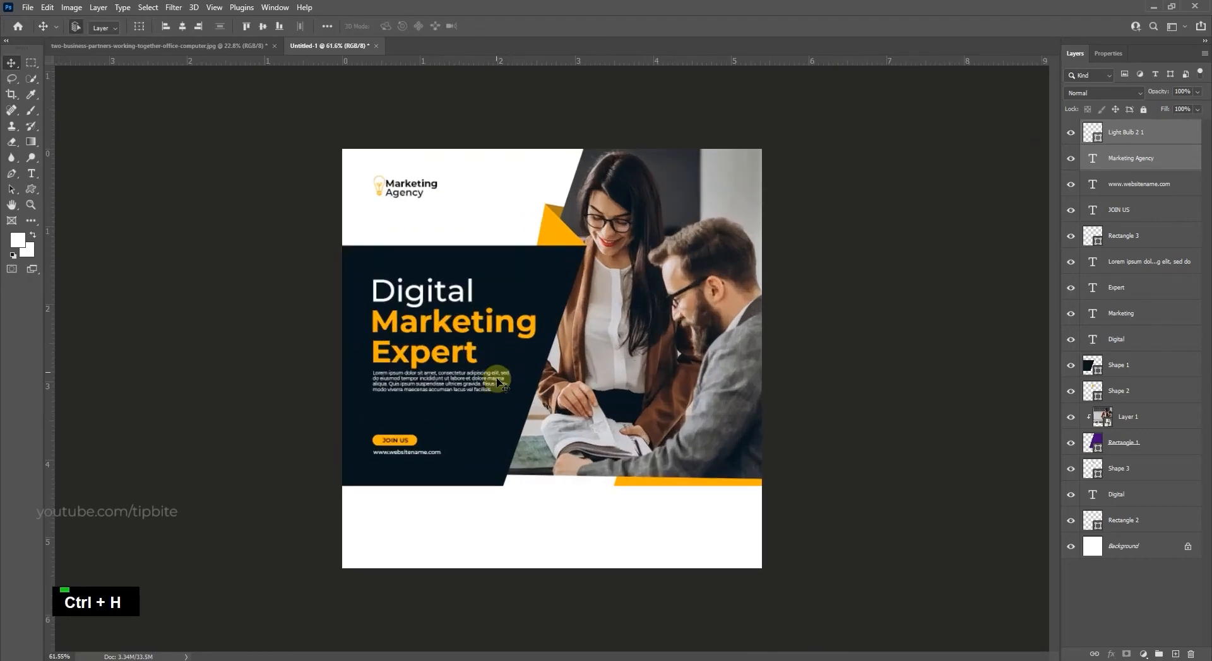
scroll(524, 353, "down", 1)
scroll(549, 379, "up", 2)
scroll(540, 452, "down", 2)
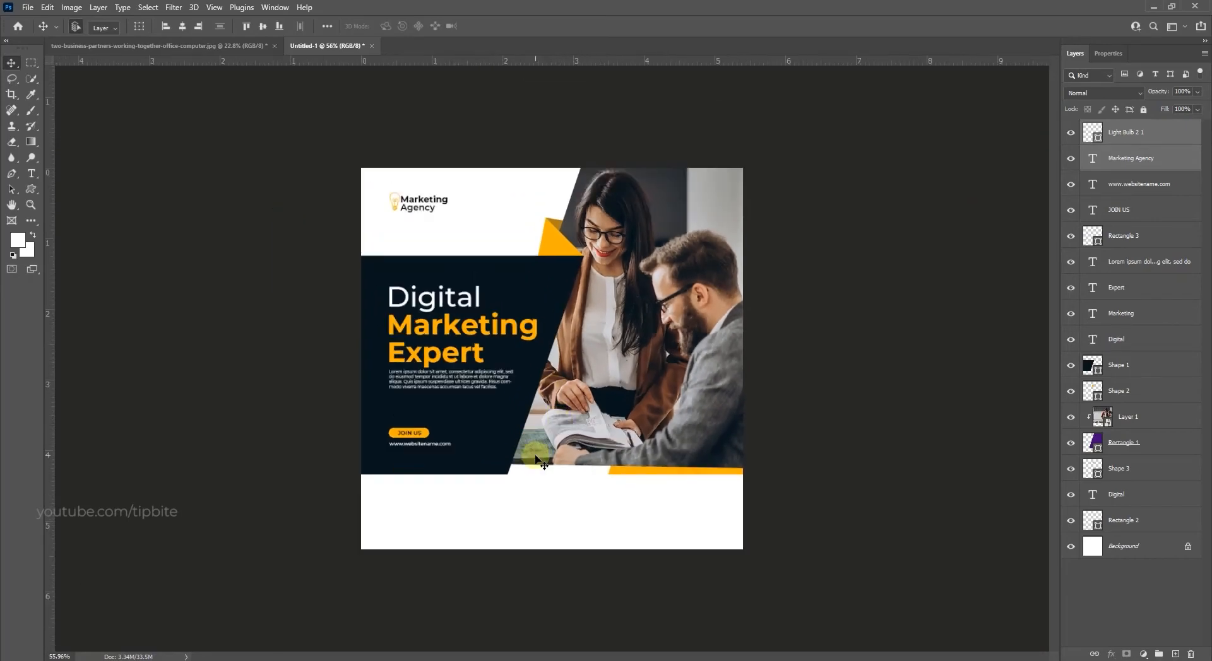
scroll(535, 459, "up", 1)
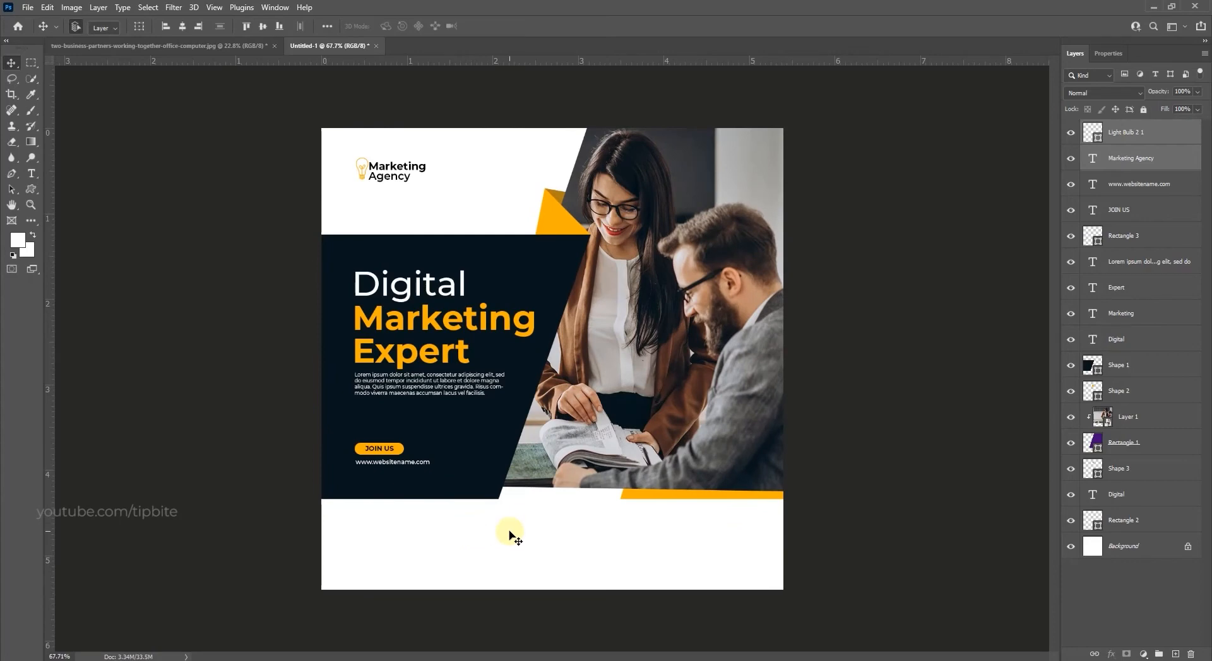
Add a two-line text in the white band below the dark panel reading "More Info" and the placeholder phone number.
key("t")
left_click(384, 552)
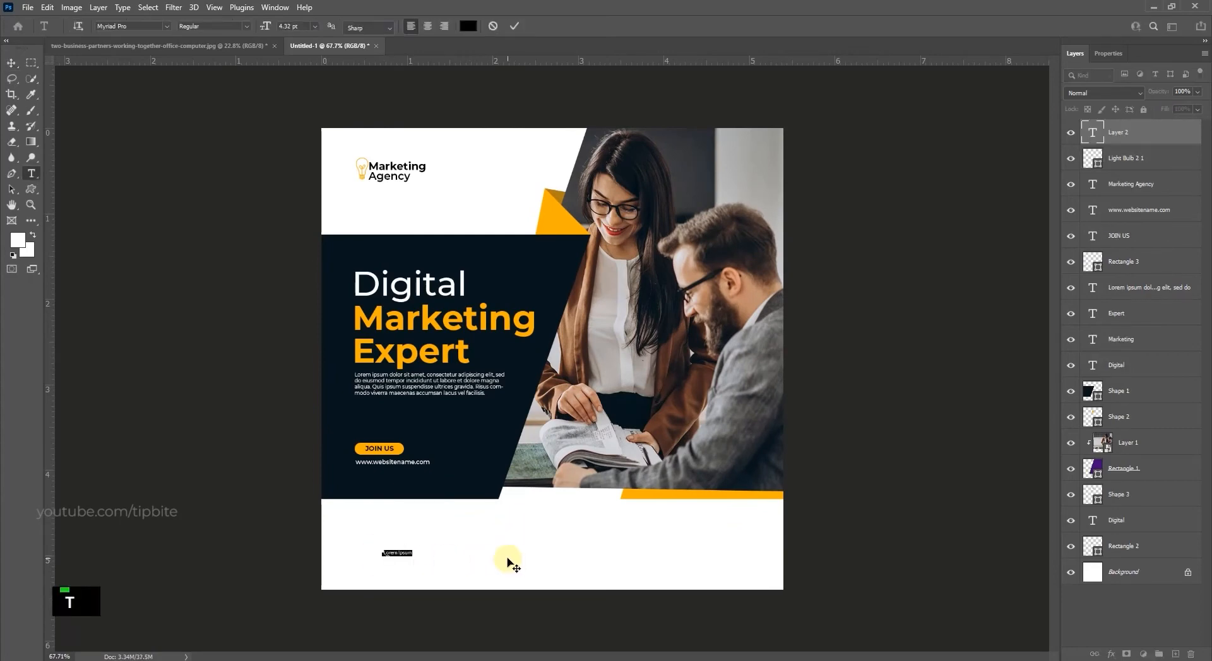
type("More")
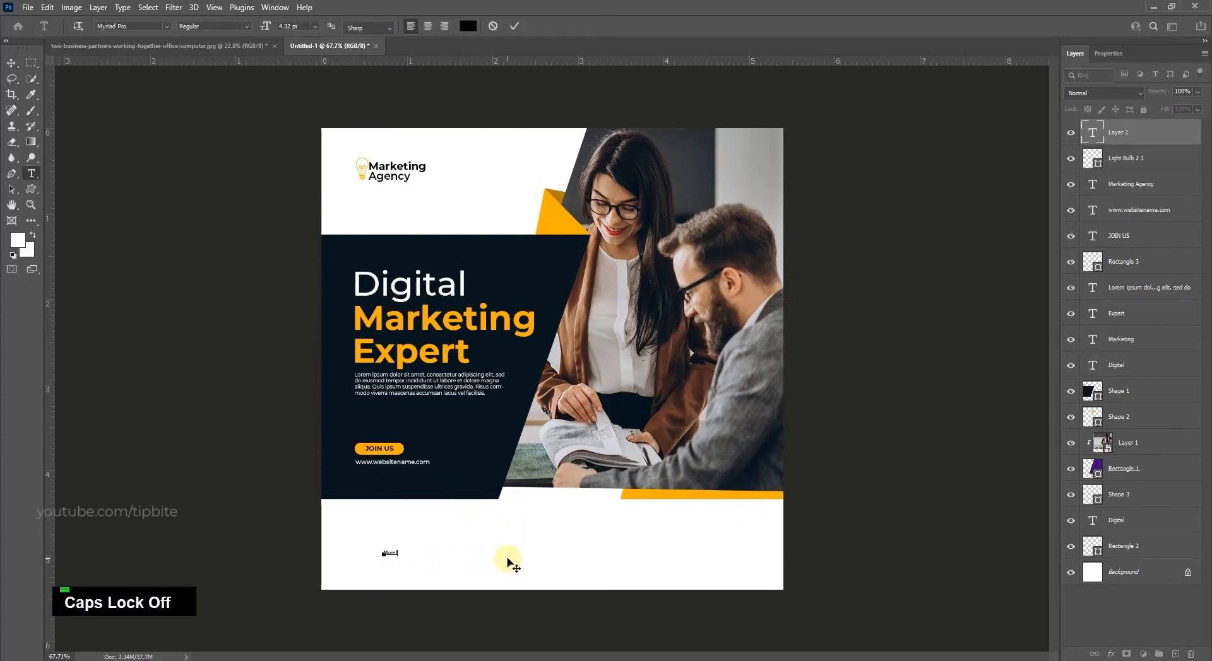
type(" Info ")
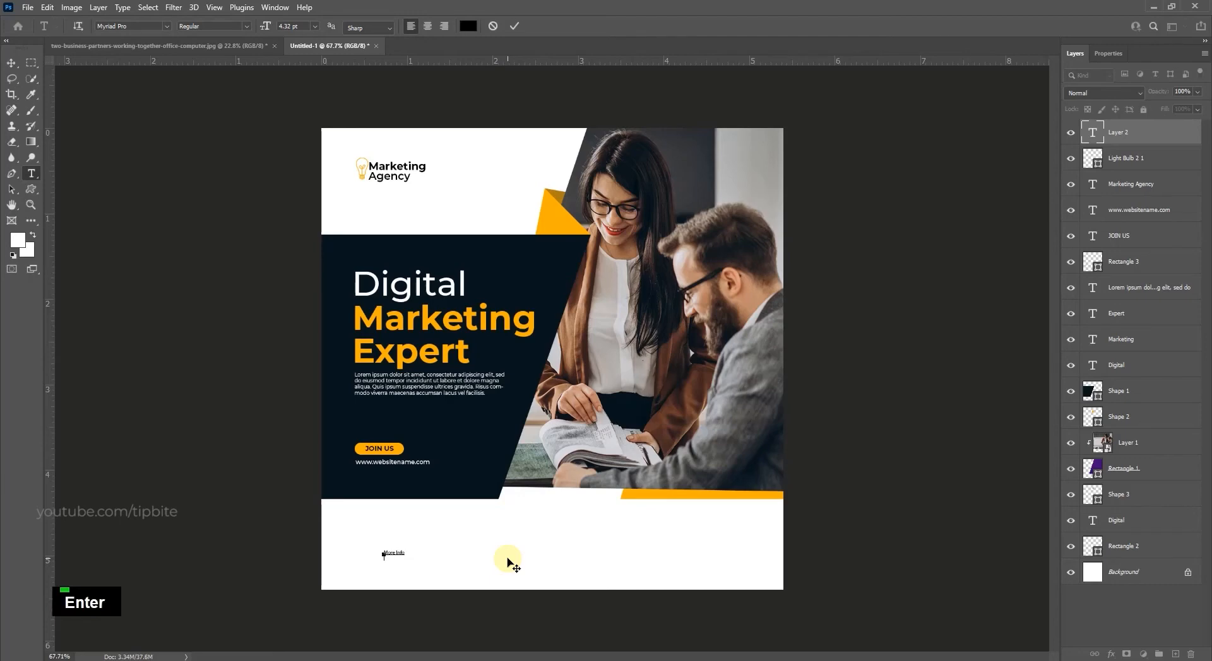
type("0123-456-789")
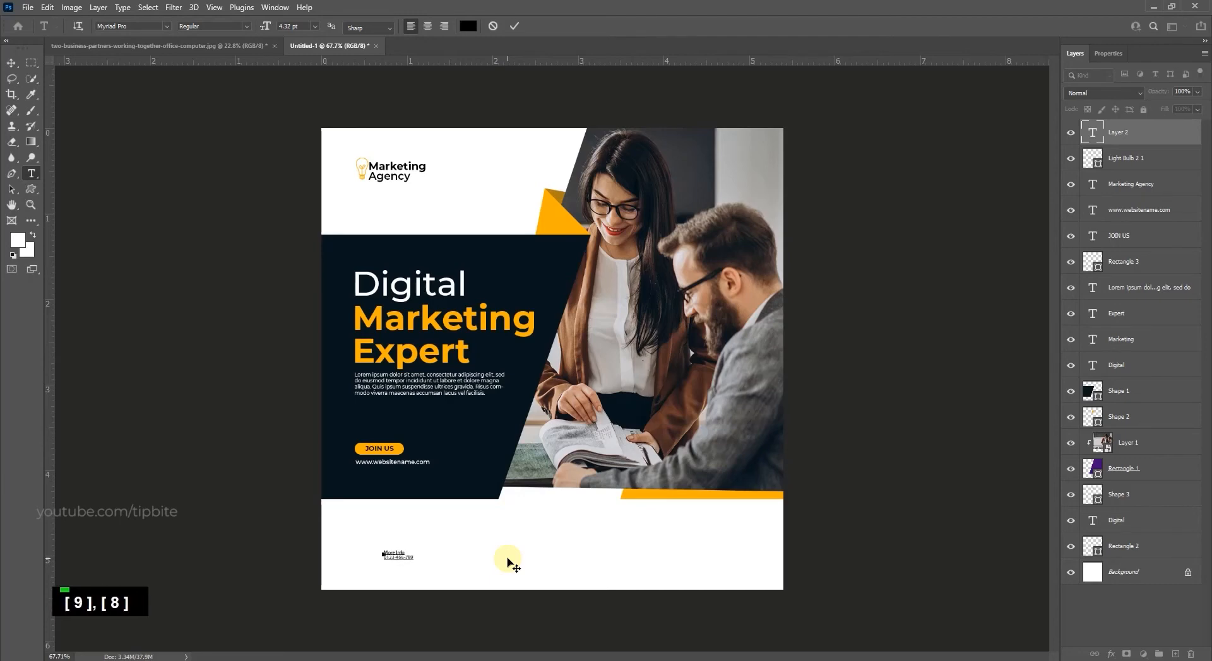
Enlarge the two-line contact text to about 10.51 pt.
left_click(11, 62)
scroll(385, 591, "up", 8)
left_click_drag(385, 592, 503, 502)
scroll(474, 463, "up", 2)
key("ctrl+t")
Set both lines of the contact text to automatic leading and the Montserrat font.
double_click(495, 501)
double_click(491, 499)
key("ctrl+a")
key("ctrl+t")
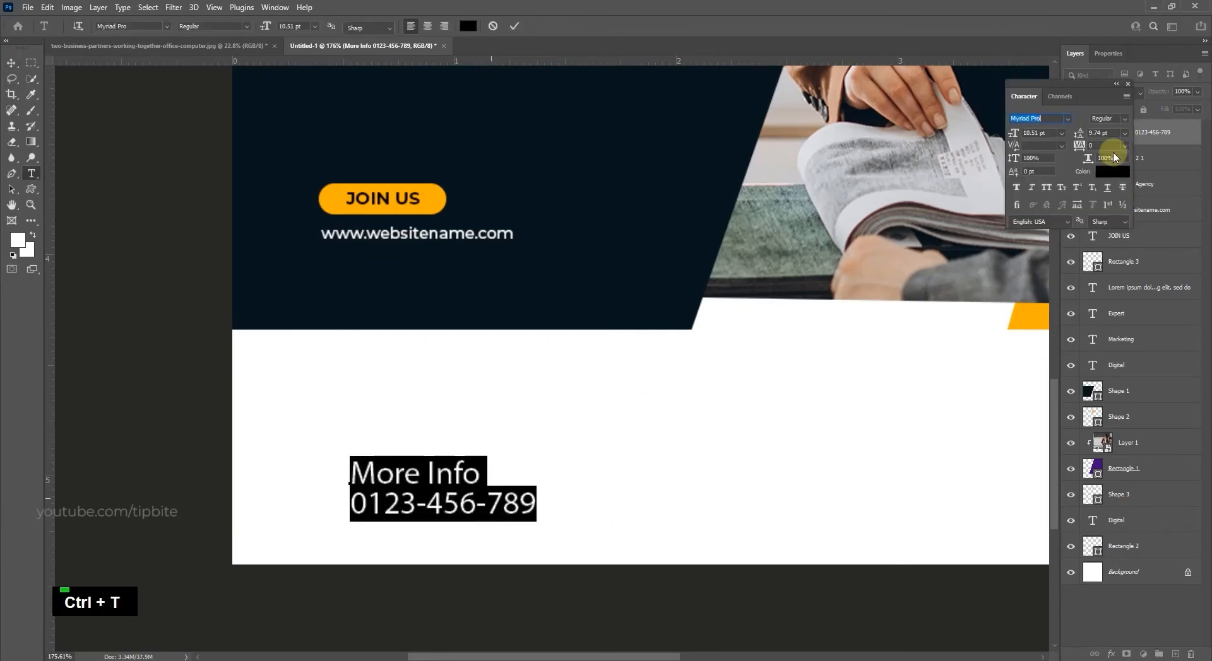
left_click(1124, 134)
left_click(1110, 146)
left_click(1068, 120)
left_click(165, 27)
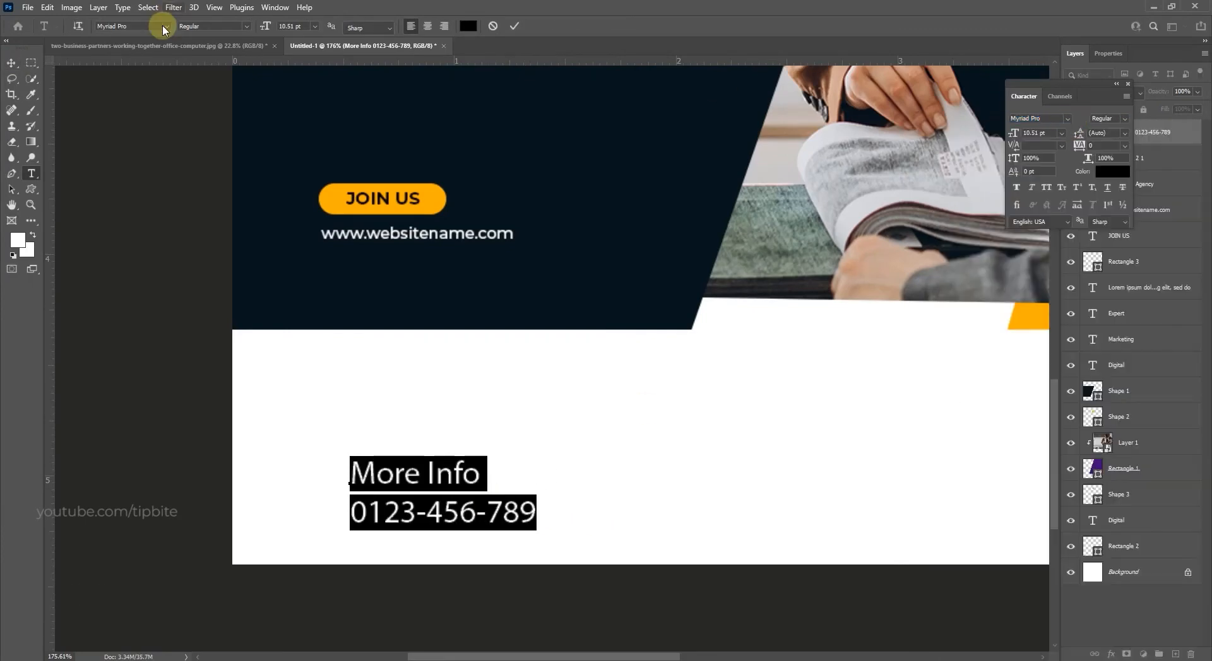
left_click(168, 26)
left_click_drag(406, 440, 416, 55)
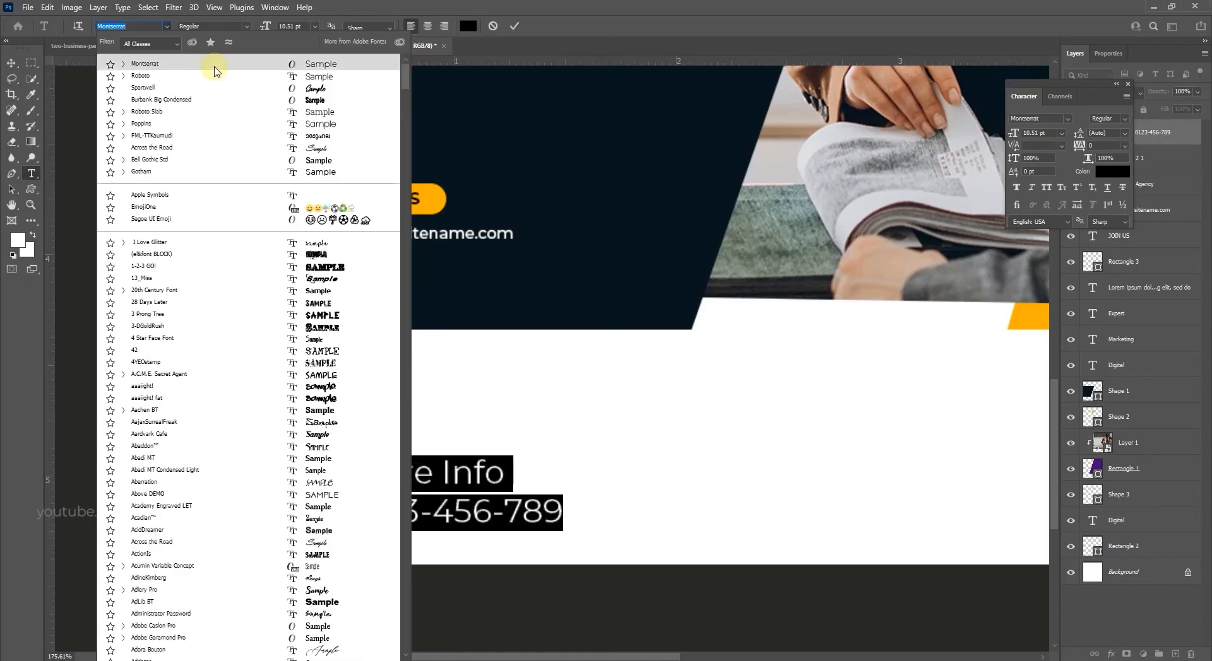
left_click(212, 65)
Make the phone number line Montserrat ExtraBold.
triple_click(445, 516)
left_click(252, 32)
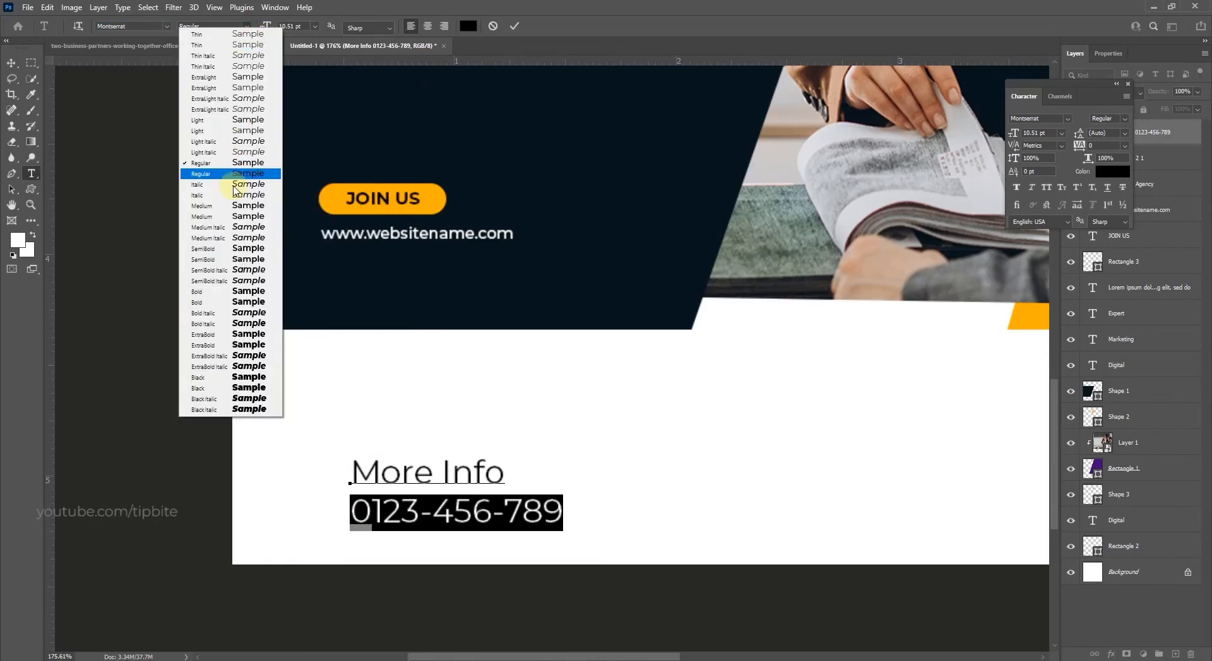
left_click(221, 337)
left_click(11, 63)
Set the "More Info" line to Montserrat Medium at 8 pt.
scroll(387, 373, "down", 2)
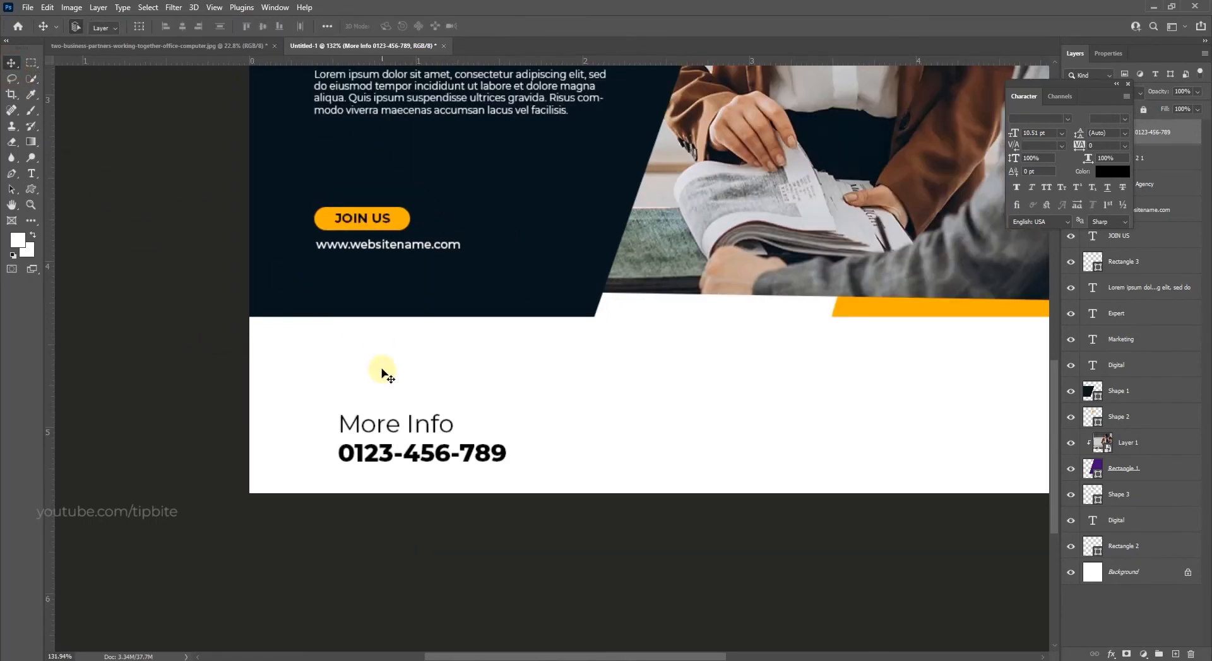
left_click_drag(378, 414, 478, 409)
left_click(245, 25)
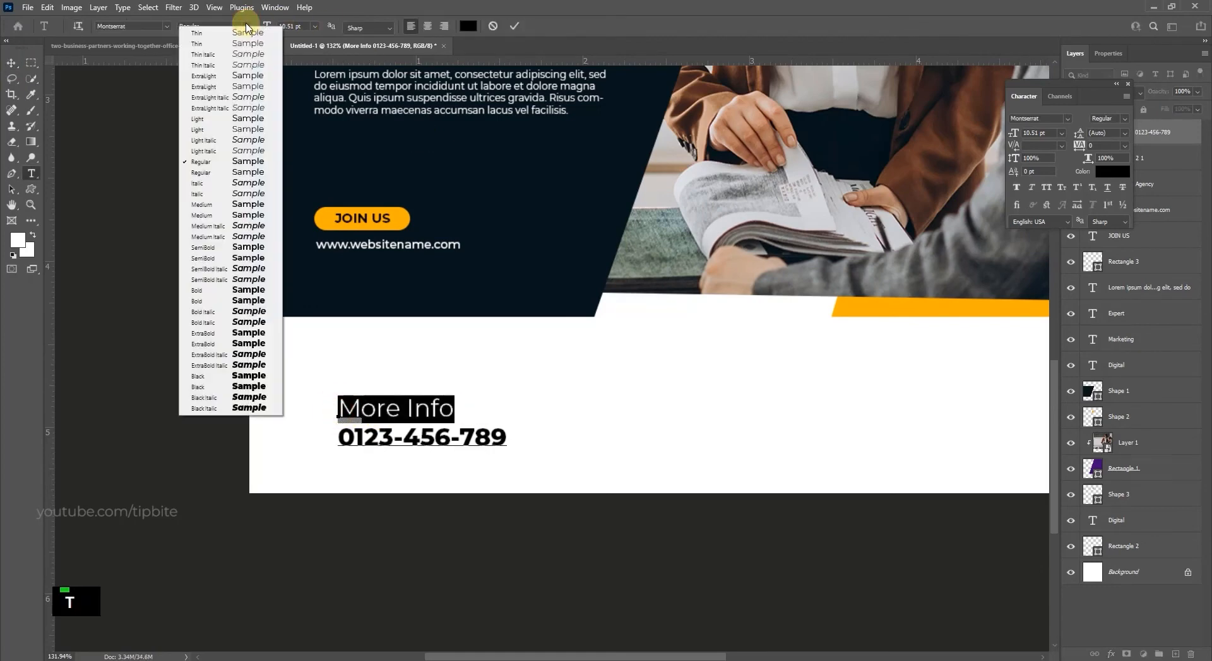
left_click(214, 208)
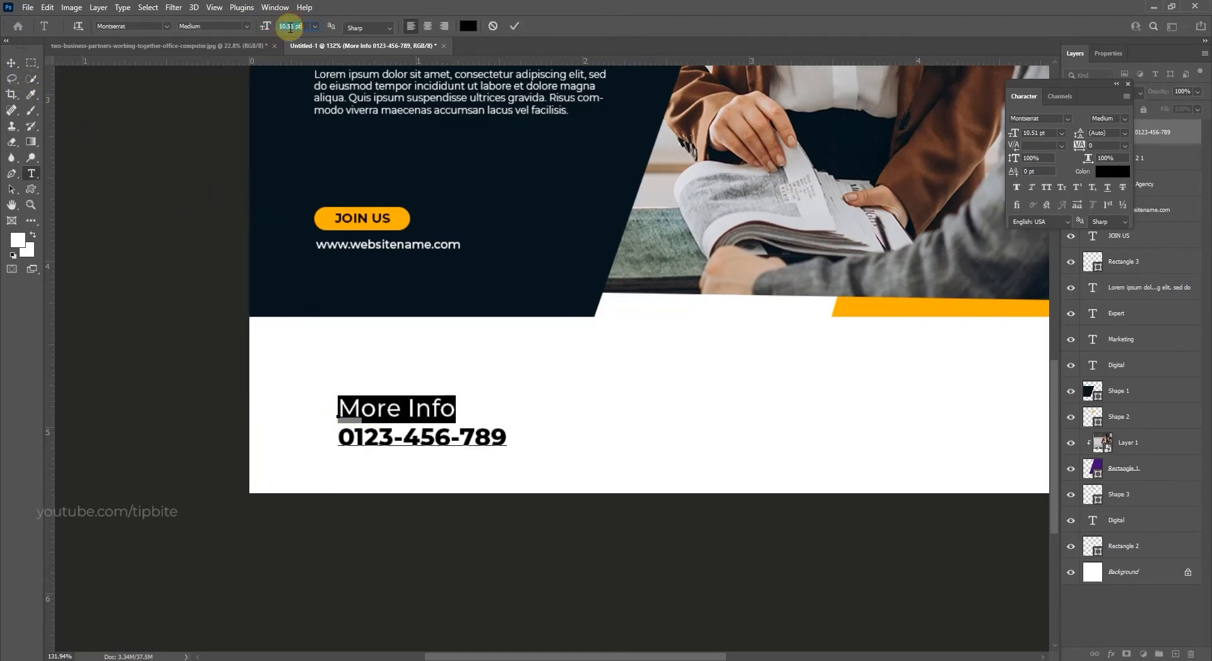
type("8")
key("Return")
left_click(12, 63)
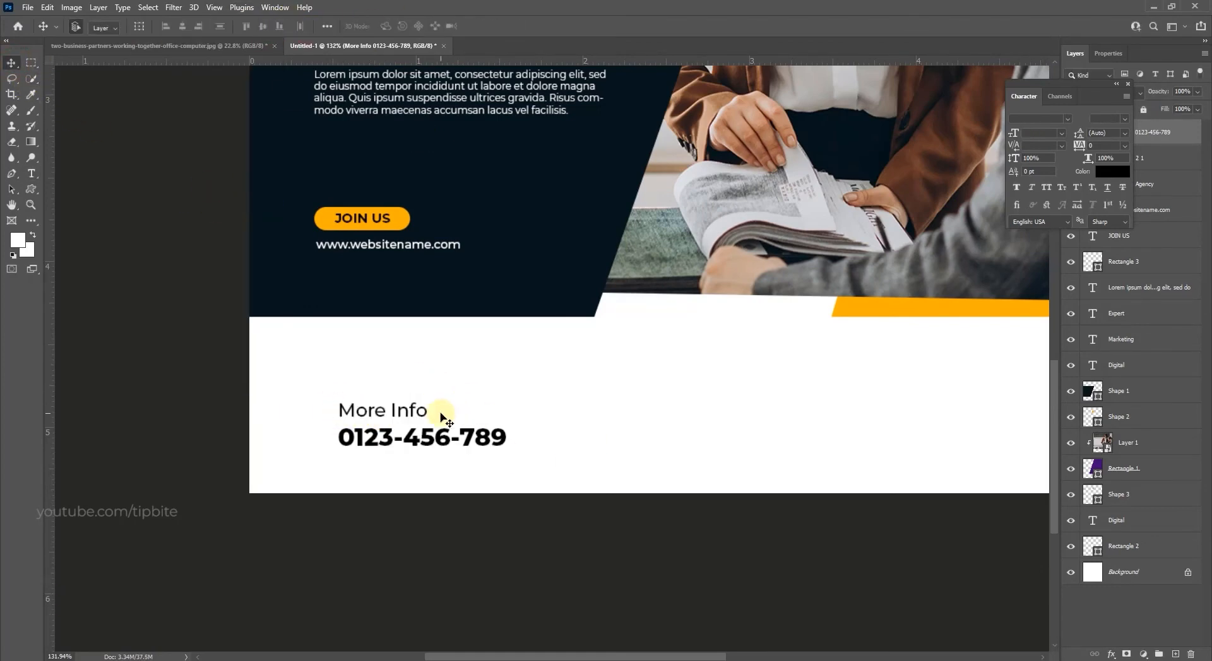
Check the contact text against the guides and shift it slightly to the left.
key("ctrl+h")
key("ctrl+h")
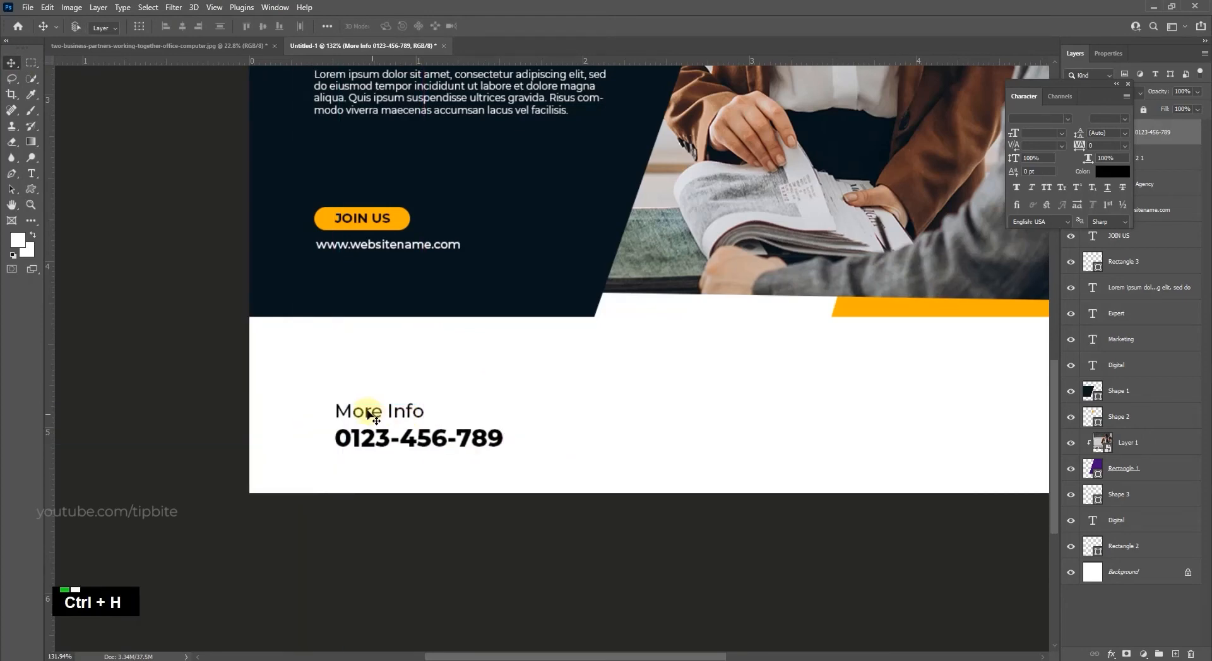
scroll(370, 411, "up", 2)
left_click_drag(340, 416, 402, 408)
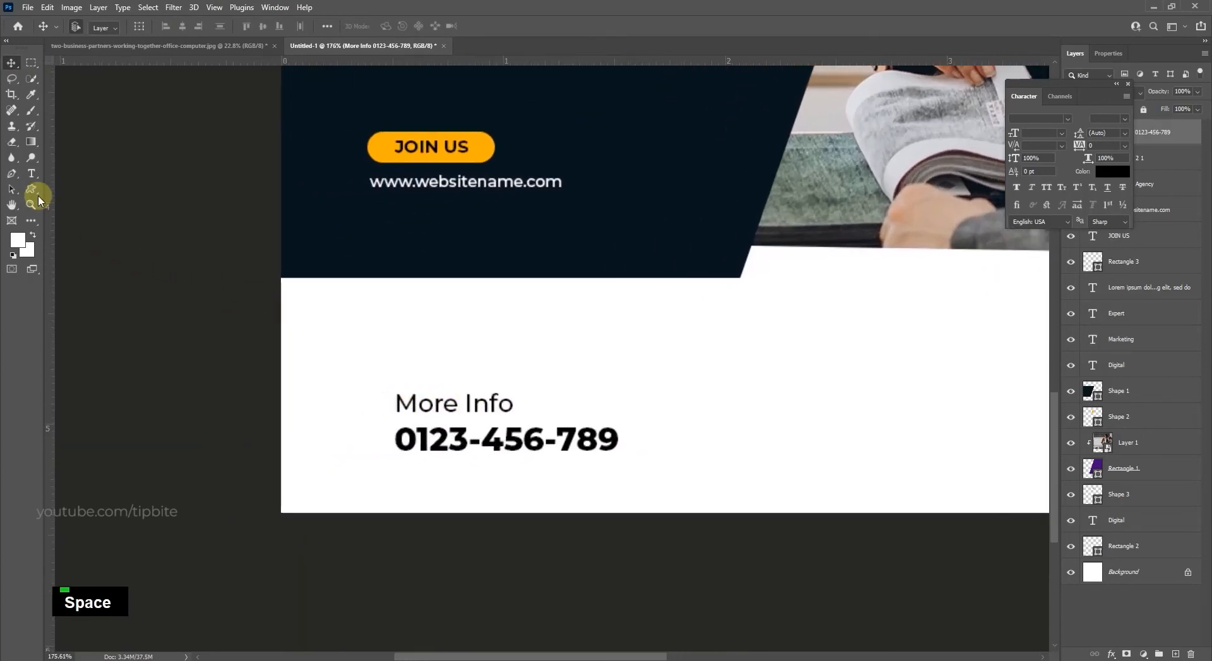
Draw an orange phone custom shape beside the contact text.
left_click(36, 194)
left_click(485, 28)
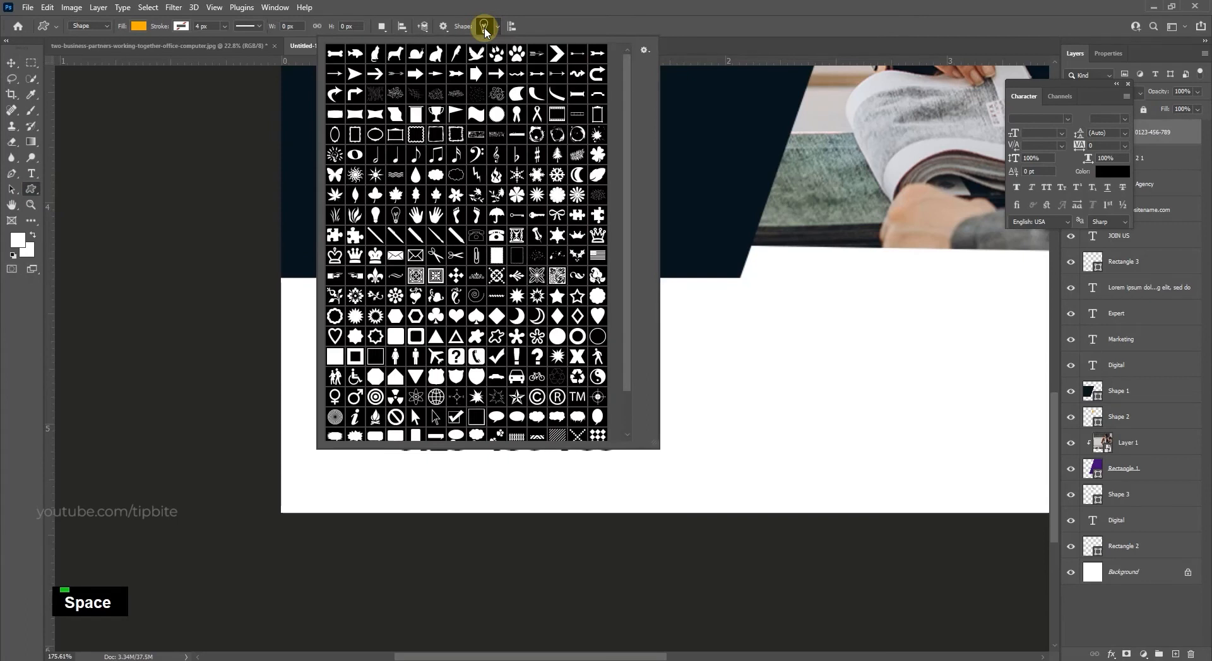
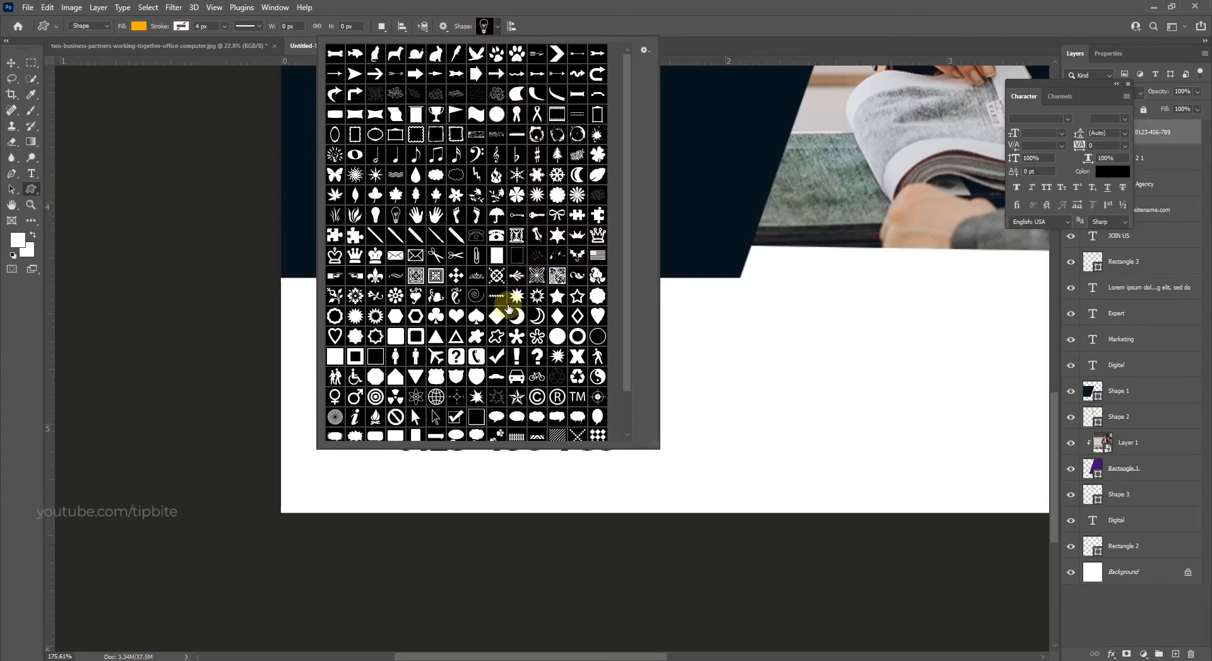
left_click(478, 359)
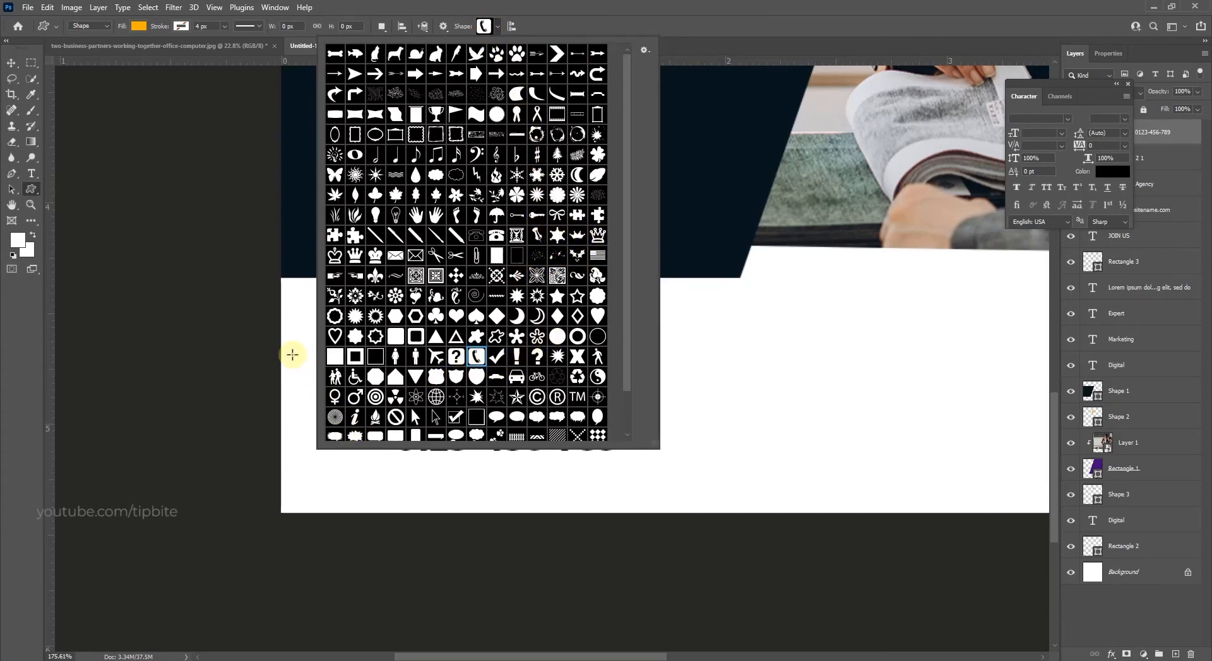
left_click_drag(292, 352, 389, 449)
Using the guides, place the phone icon just left of the contact text in line with the heading's left edge, and hide the guides.
key("v")
scroll(281, 301, "down", 3)
scroll(502, 170, "up", 4)
left_click_drag(542, 61, 509, 525)
left_click_drag(293, 503, 366, 478)
key("Left")
key("Right")
right_click(347, 472)
left_click(355, 480, "shift")
scroll(395, 448, "down", 8)
scroll(436, 446, "down", 2)
key("ctrl+h")
scroll(440, 458, "down", 1)
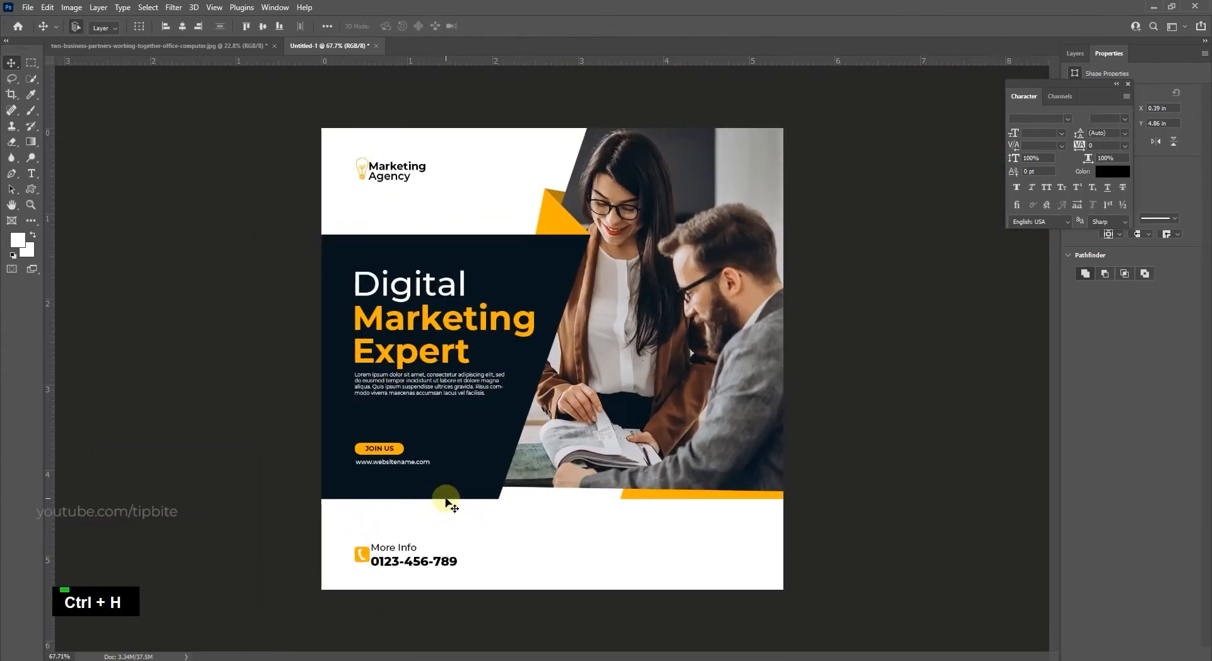
Nudge the contact text right to leave a small gap after the phone icon.
scroll(446, 498, "up", 2)
right_click(355, 592)
left_click(380, 597)
key("Right")
key("Right")
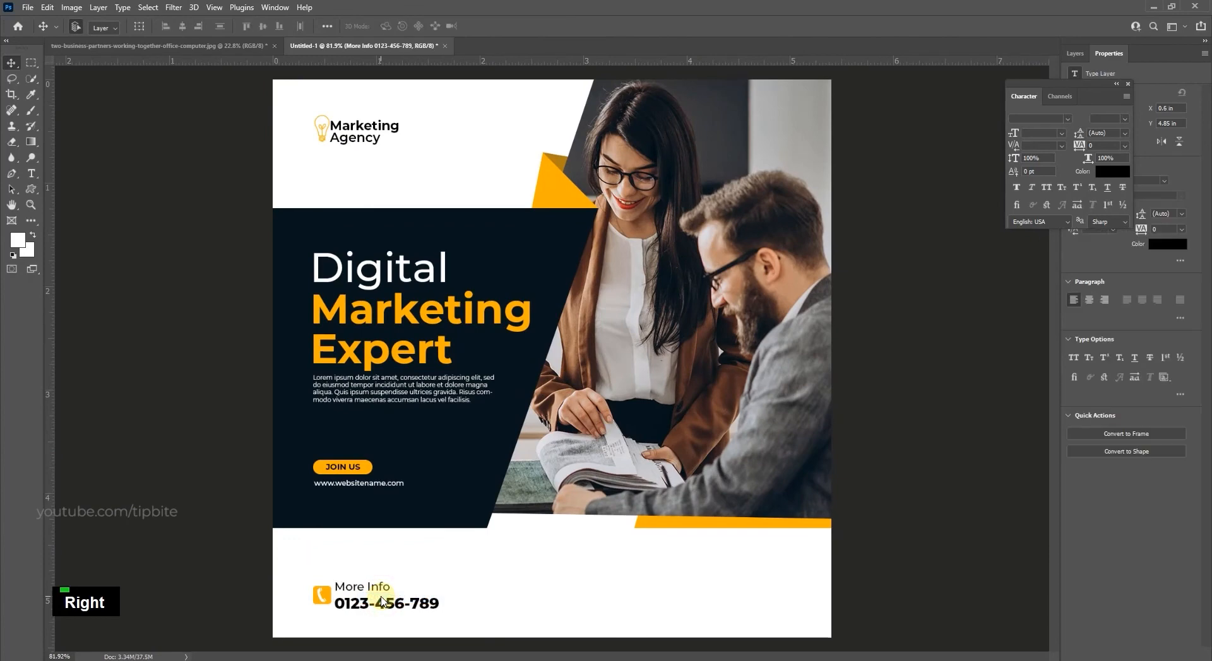
Adjust the leading of the two-line contact text to 12.17 pt.
key("t")
key("Return")
key("alt+Up")
key("alt+Down")
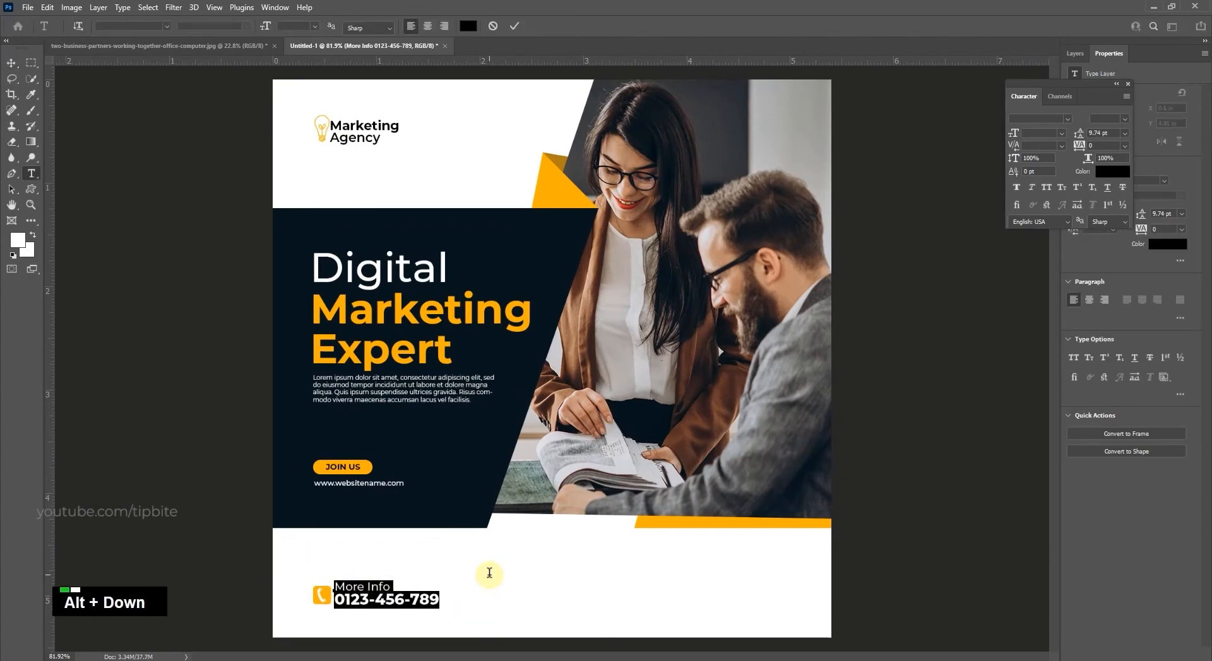
key("ctrl+Return")
key("alt+Down")
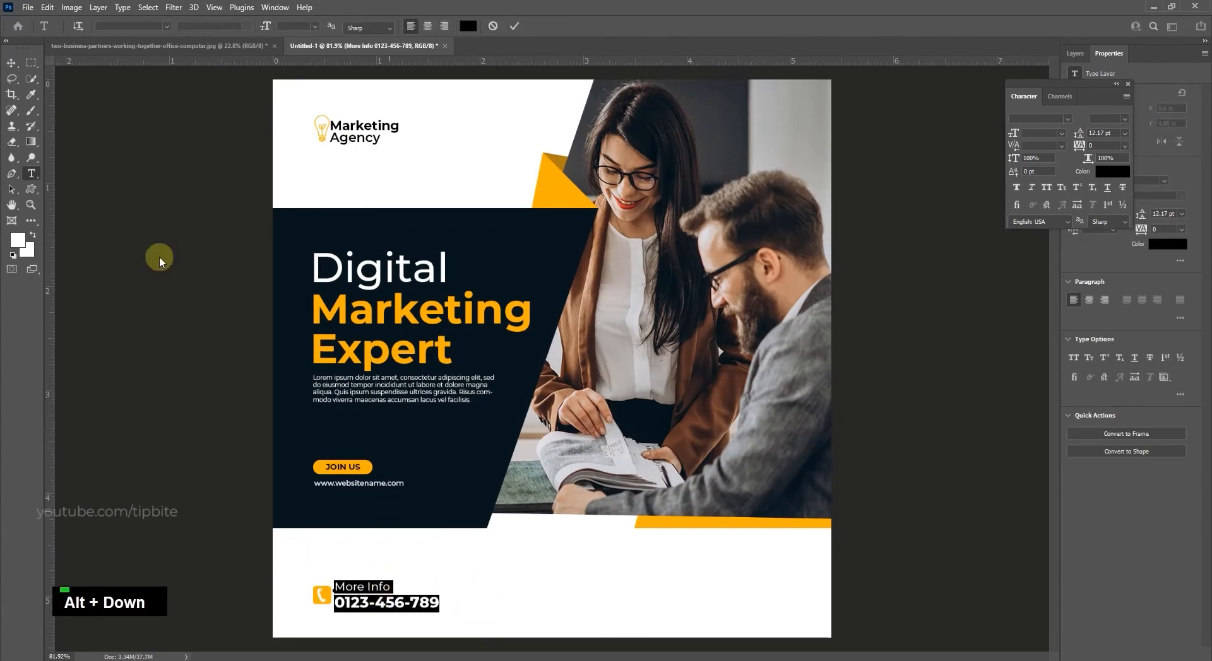
left_click(12, 63)
Add a two-line tagline in the footer beyond the contact text, reading “Marketing & Sales Solution / To Grow Your Busines.
scroll(573, 585, "up", 3)
left_click_drag(650, 591, 564, 490)
scroll(573, 490, "down", 1)
key("t")
left_click(568, 472)
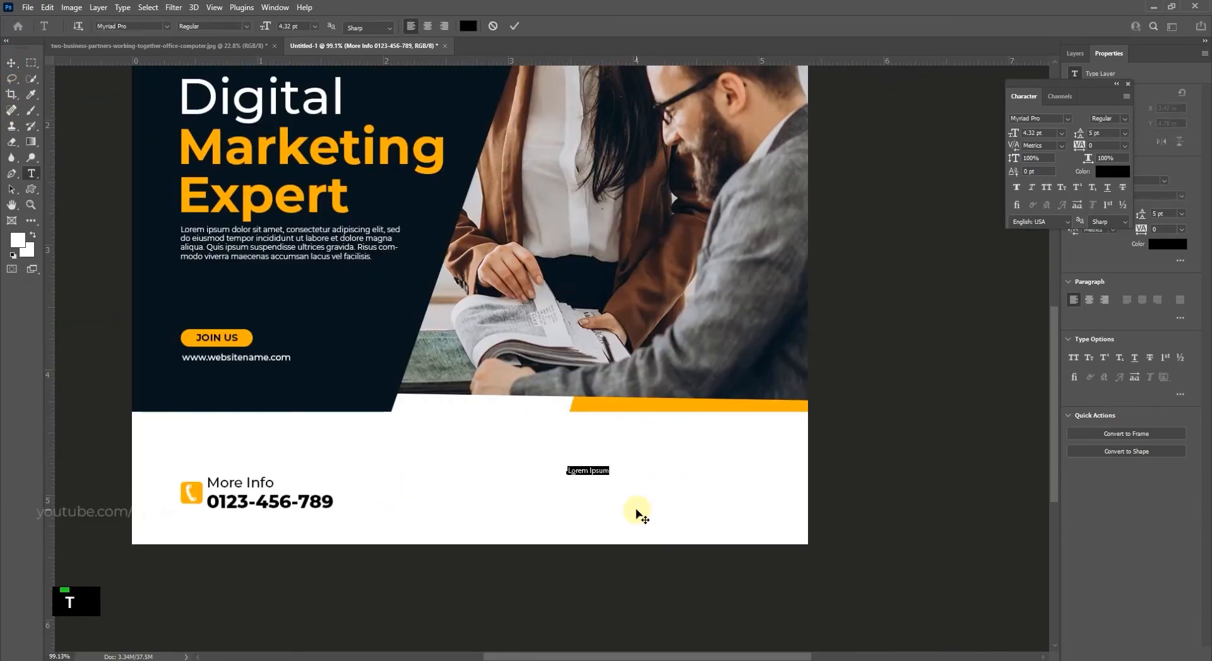
type("\"")
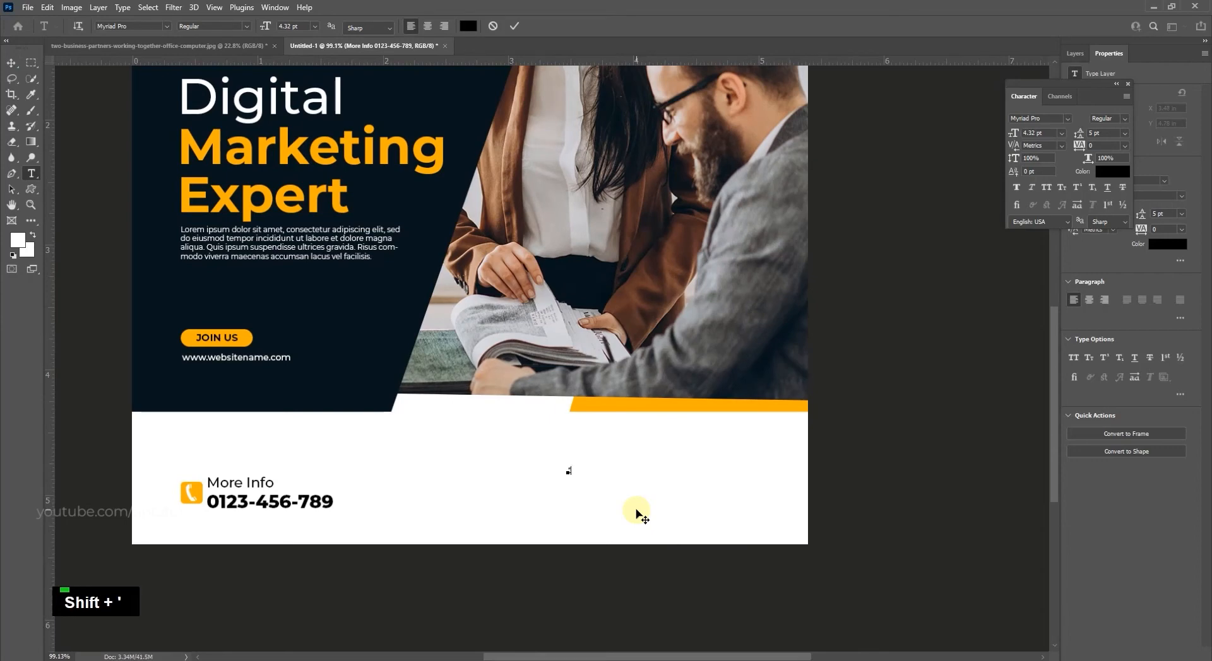
type("Marketing &Busi")
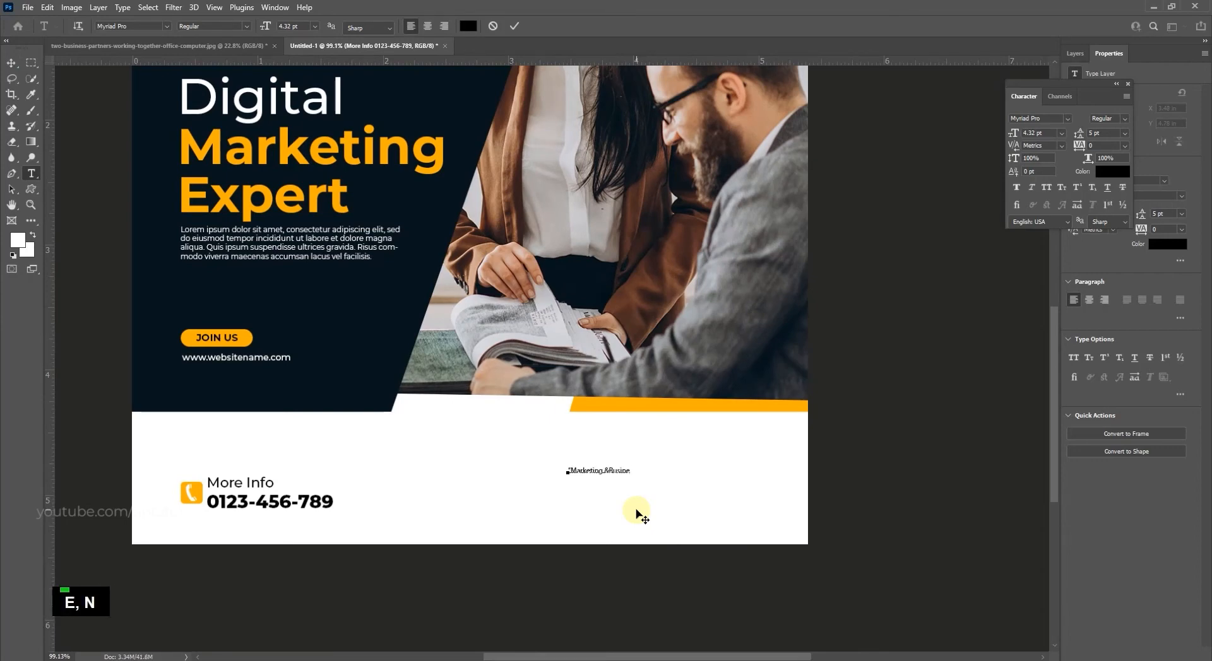
type("ne")
key("BackSpace")
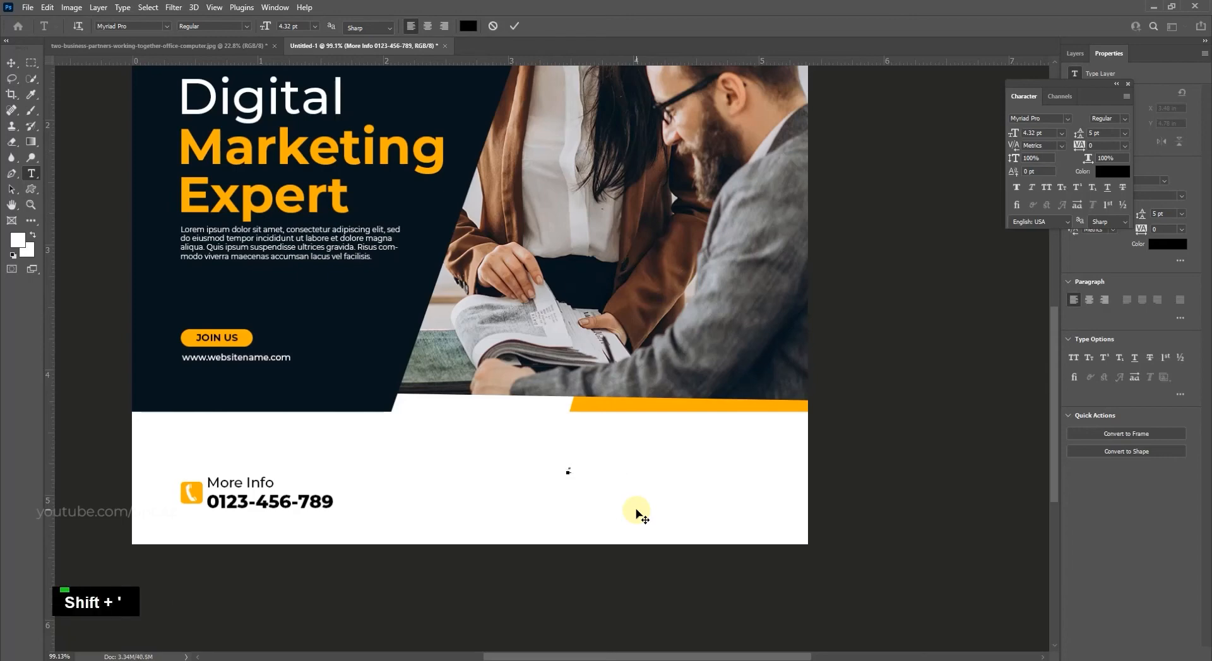
type("A&Sales")
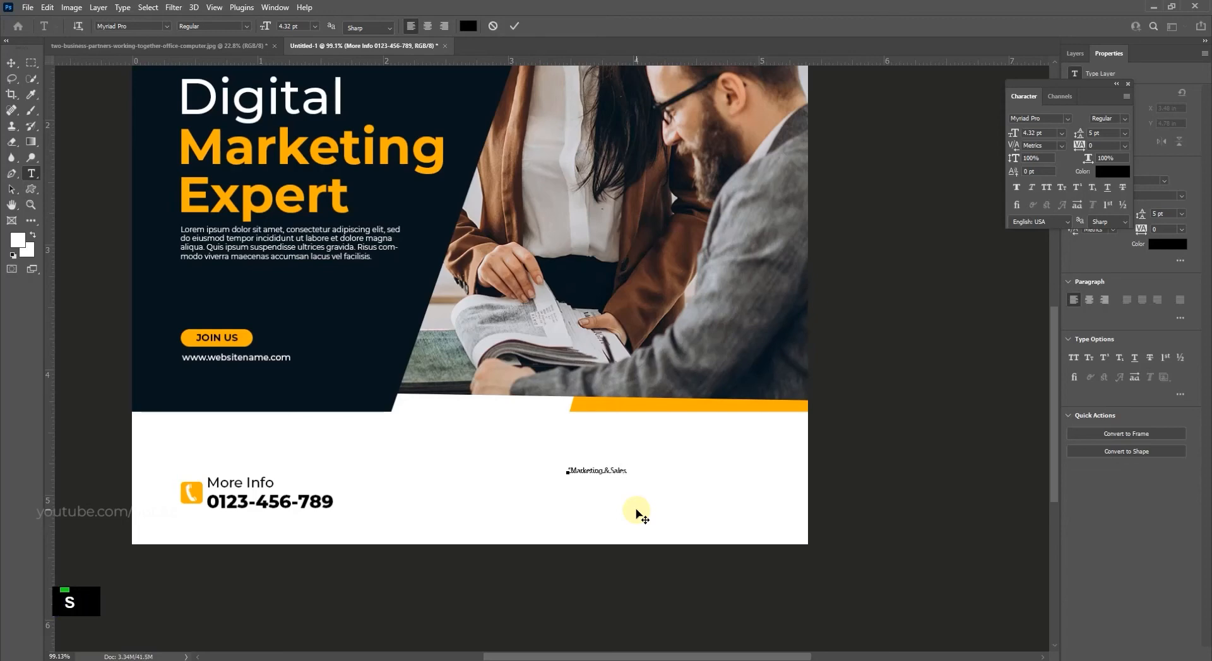
type(" Solution")
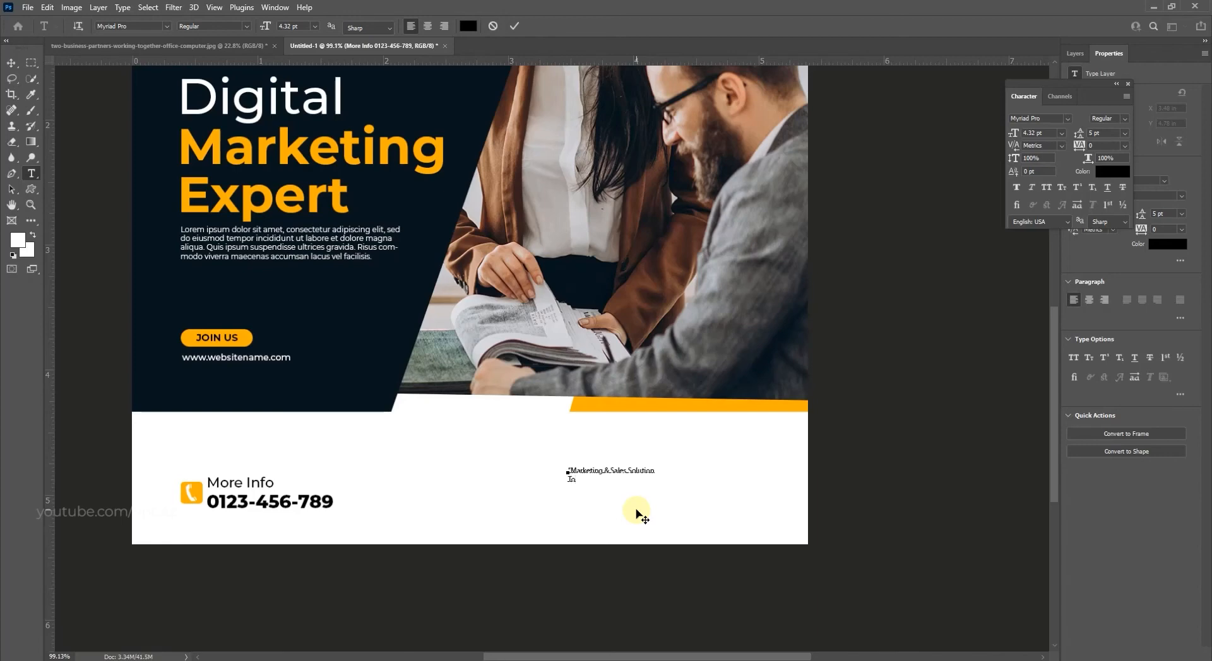
type(" Grow You")
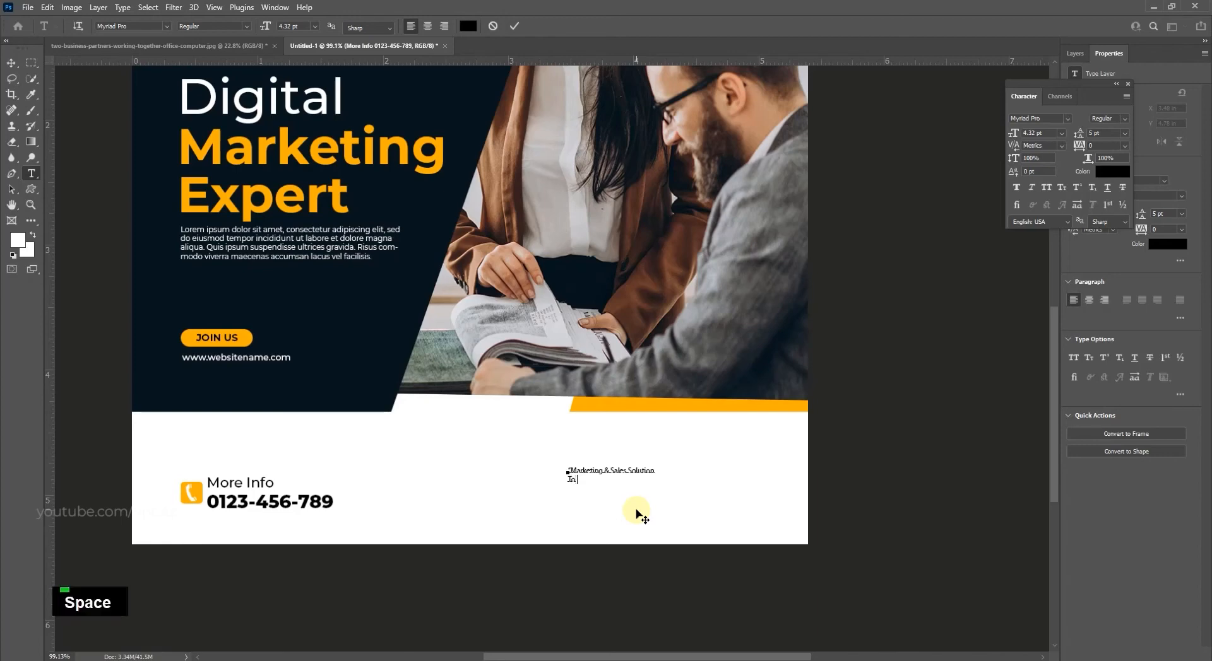
type("r Busines")
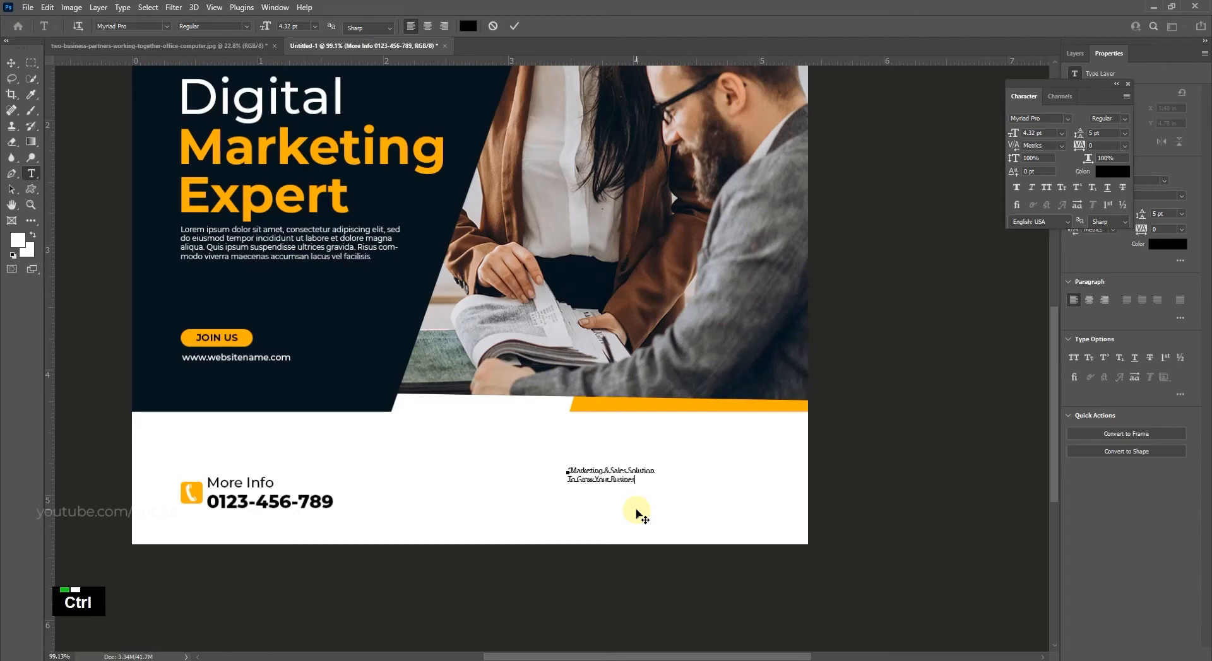
Enlarge the tagline to 9.12 pt and shift it slightly within the white footer.
left_click(11, 63)
key("ctrl+t")
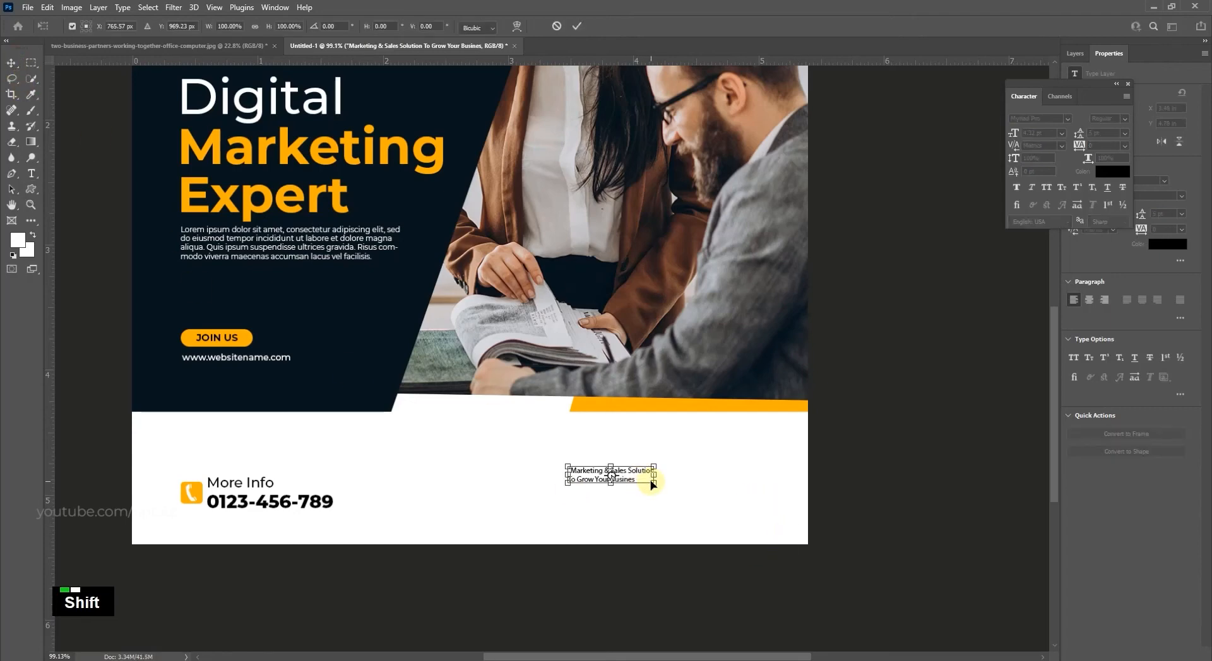
left_click_drag(653, 486, 743, 524)
left_click_drag(720, 491, 714, 496)
double_click(716, 497)
Close the tagline with a quotation mark and set the whole text to Montserrat Bold.
key("t")
left_click(706, 499)
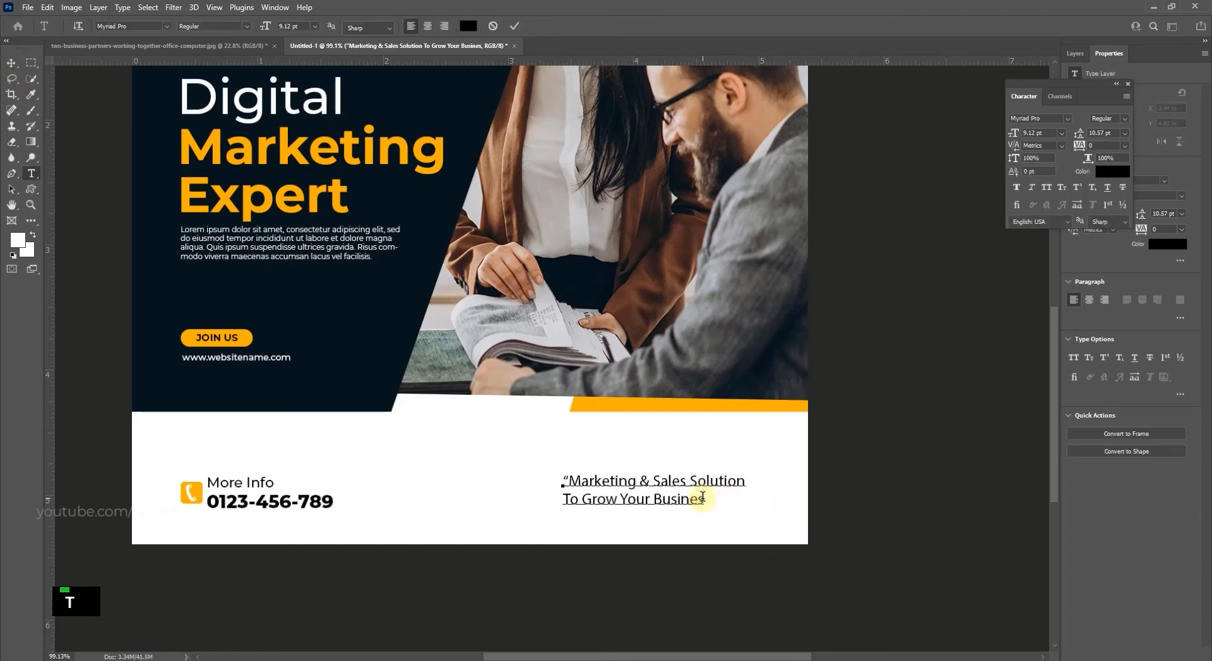
key("ctrl+a")
left_click(167, 27)
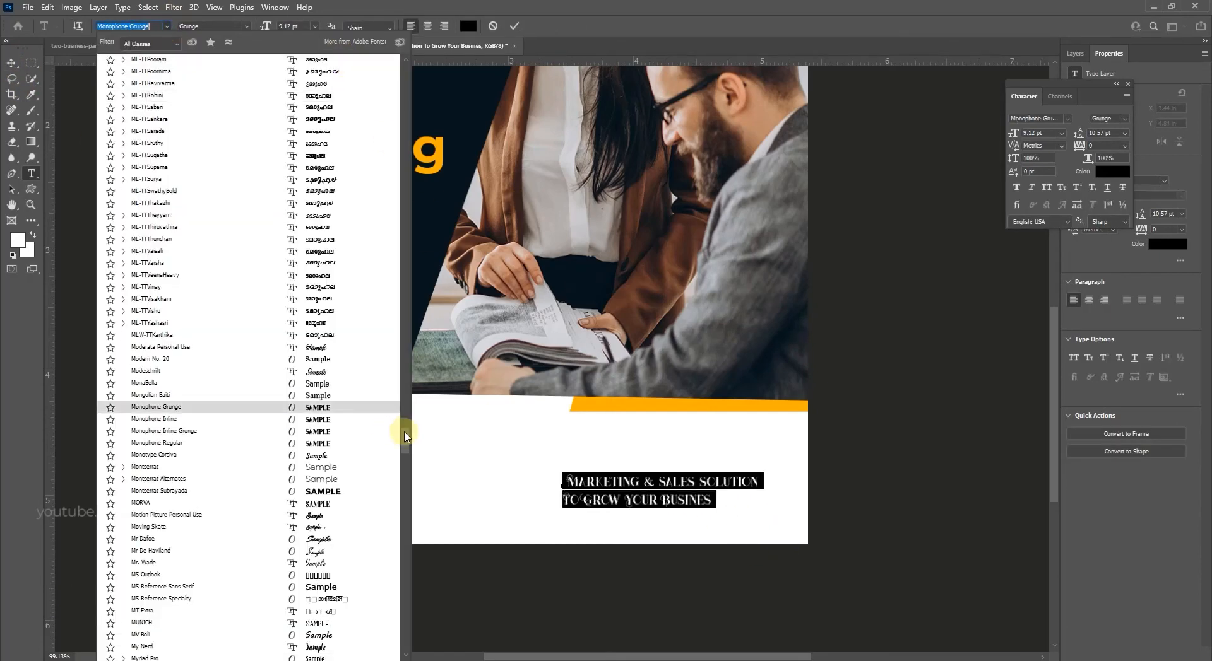
left_click_drag(404, 435, 401, 60)
left_click(374, 62)
left_click(245, 26)
left_click(246, 212)
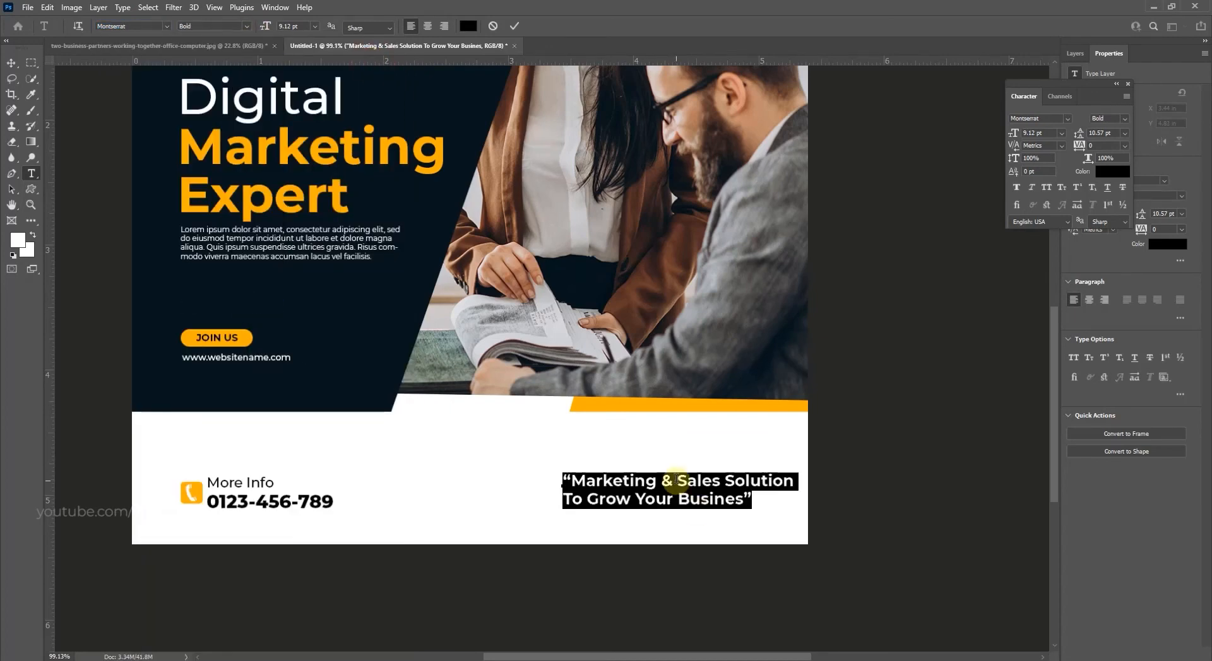
Set the words "Grow Your Busines”" to Regular weight and move the tagline about 0.18 in to the left.
left_click_drag(584, 499, 756, 503)
left_click(247, 26)
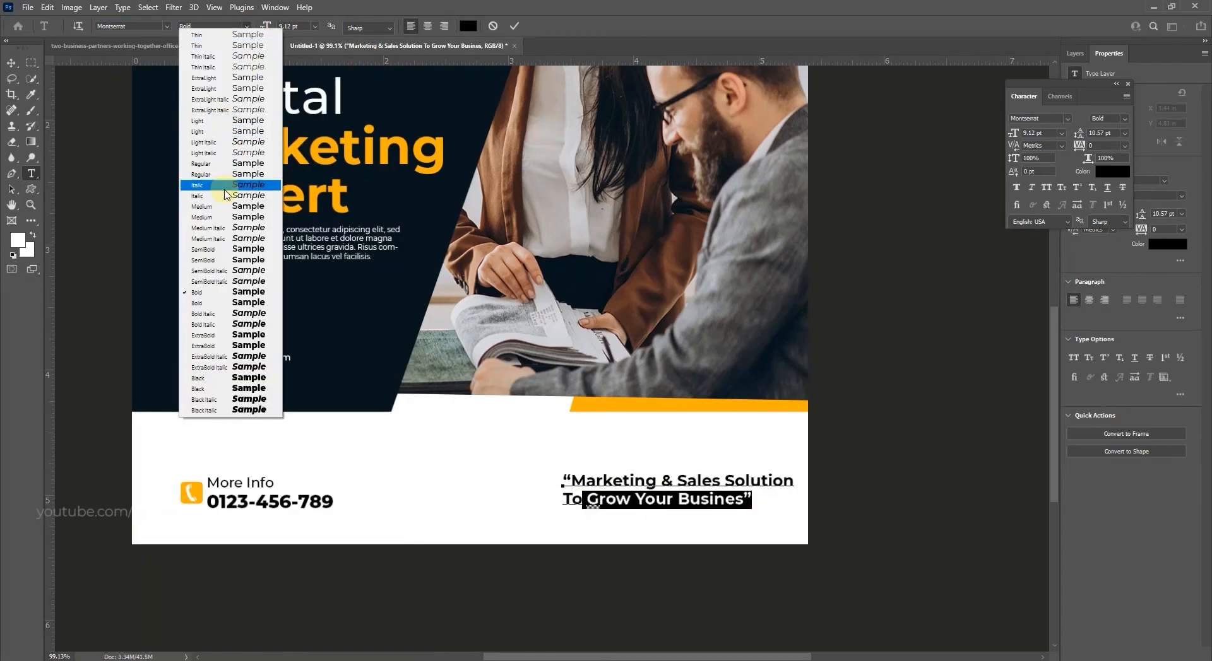
left_click(224, 174)
left_click(11, 63)
left_click_drag(673, 485, 651, 486)
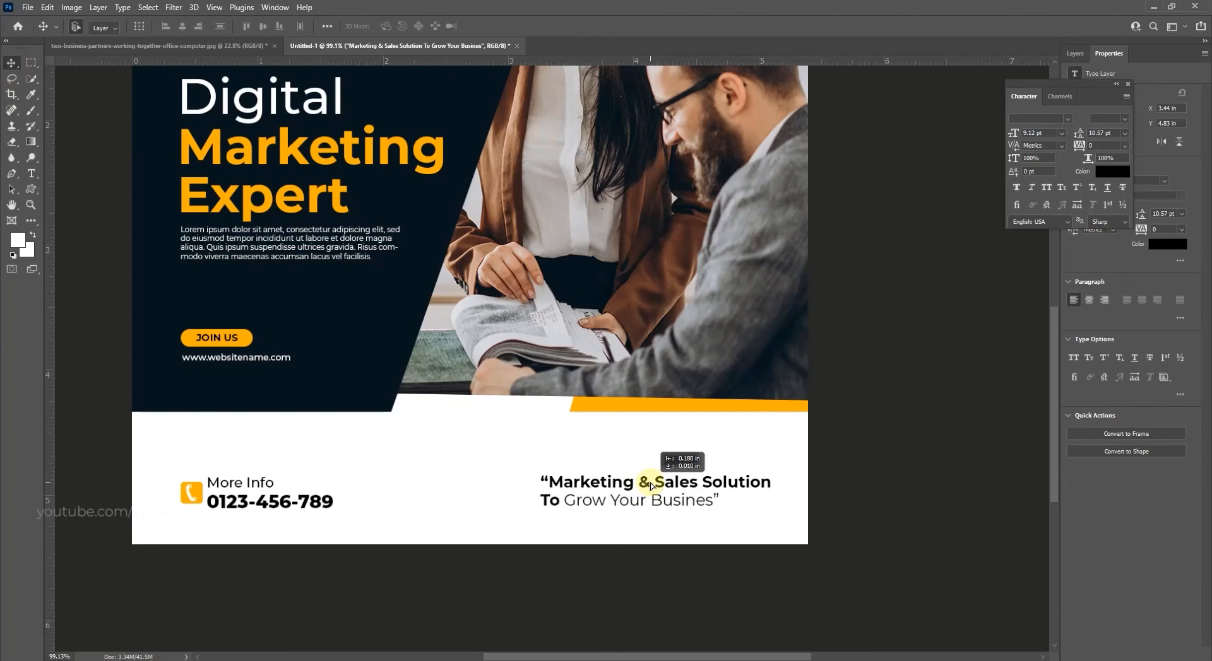
Set the tagline's bold part, “Marketing & Sales Solution To, to Montserrat Regular.
key("t")
key("ctrl+a")
left_click(165, 26)
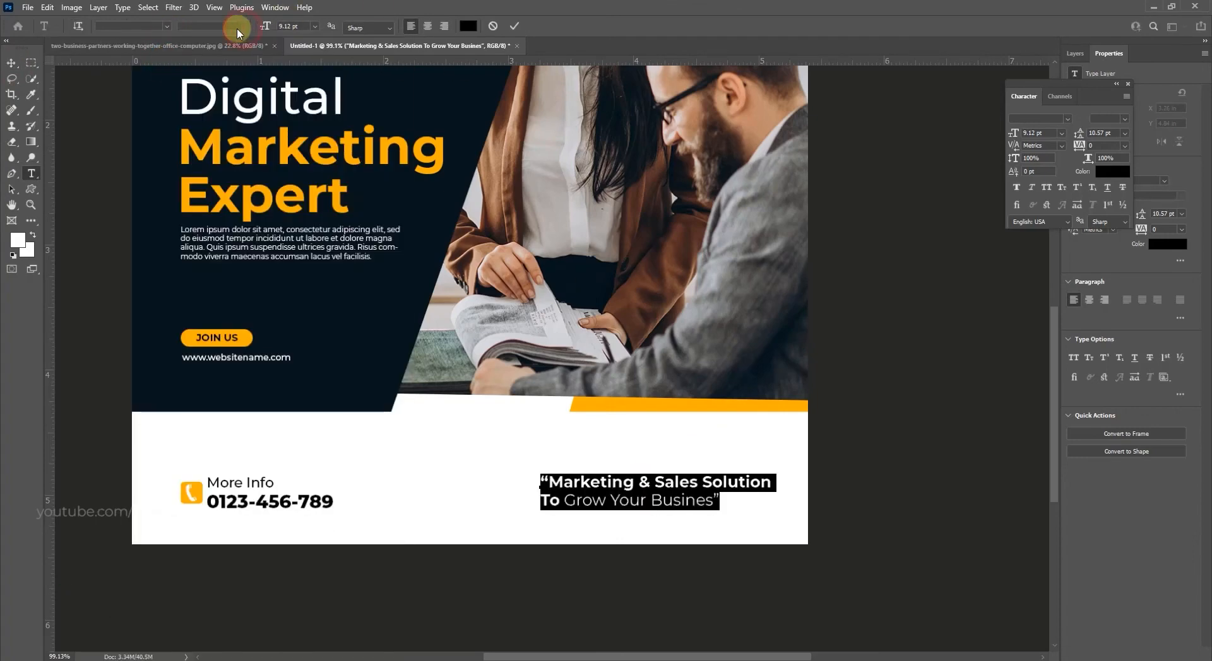
key("ctrl+a")
left_click(166, 26)
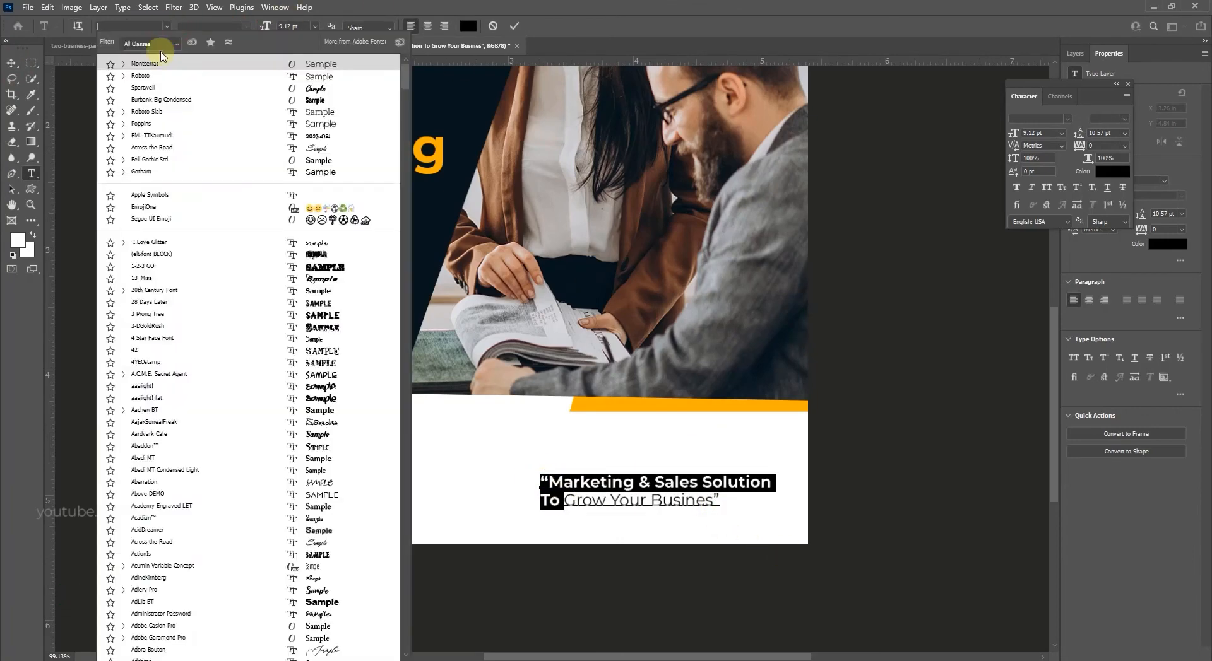
left_click(160, 64)
key("ctrl+z")
left_click(167, 25)
left_click(125, 64)
left_click(155, 223)
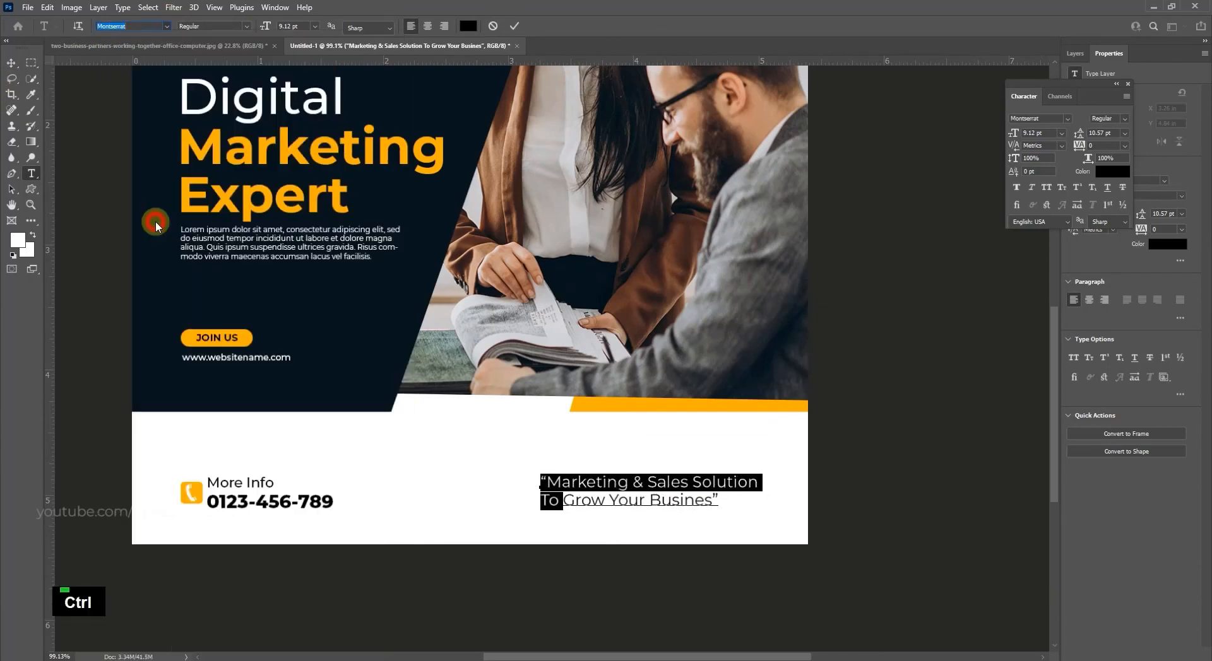
Apply one uniform Montserrat Regular style to the entire tagline.
key("ctrl+a")
left_click(169, 26)
left_click(165, 26)
left_click(167, 27)
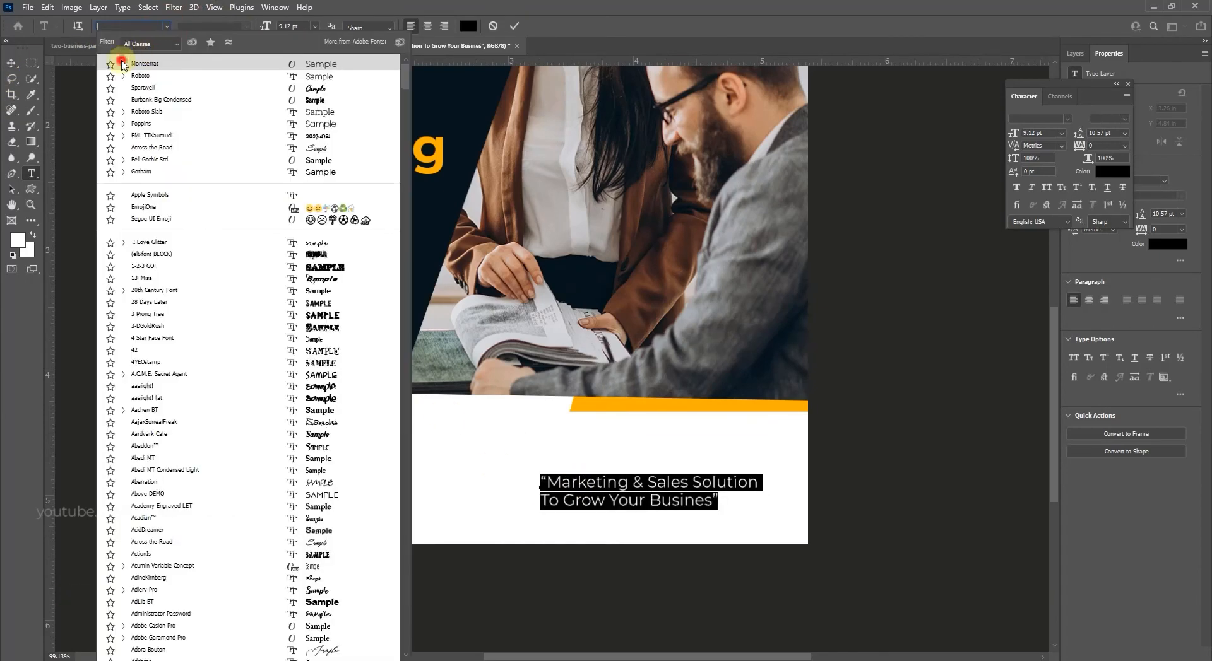
left_click(124, 63)
left_click(154, 219)
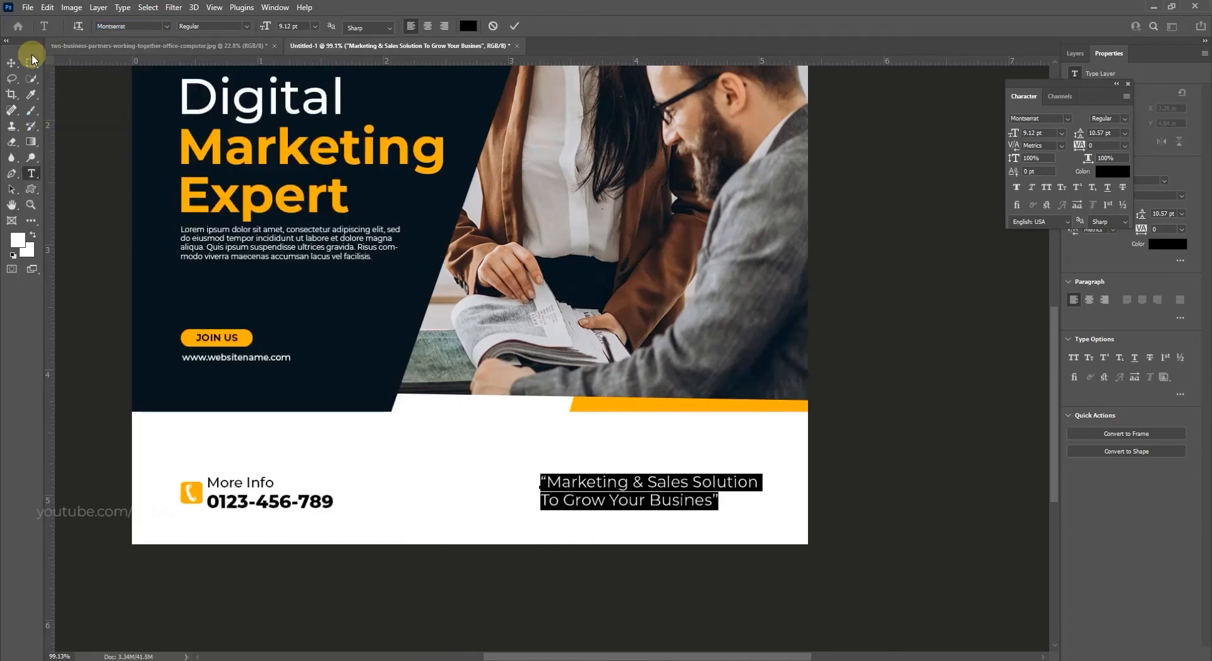
Using the guides, align the tagline's right edge with the outer right margin and fit it between the footer guides, and hide the guides.
left_click(11, 62)
key("ctrl+h")
scroll(642, 510, "up", 4)
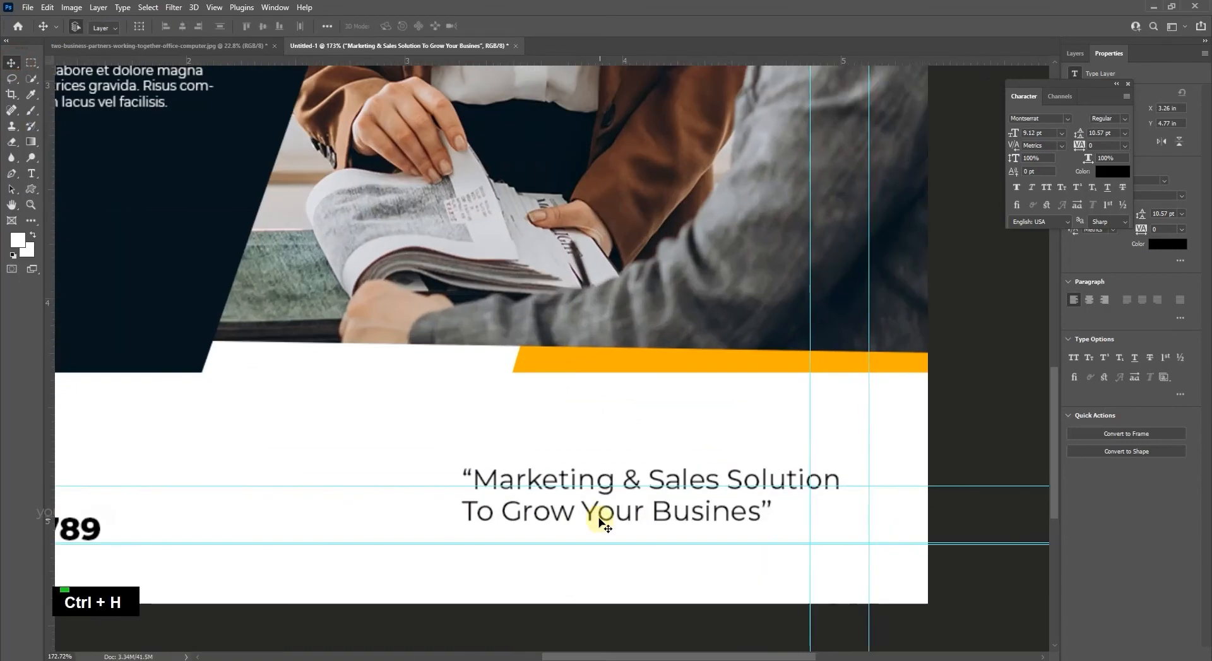
left_click_drag(588, 514, 782, 527)
left_click_drag(845, 507, 615, 488)
key("ctrl+h")
Set the weight of the whole tagline to Medium.
scroll(865, 503, "up", 2)
key("t")
left_click_drag(477, 500, 576, 521)
key("ctrl+a")
left_click(246, 26)
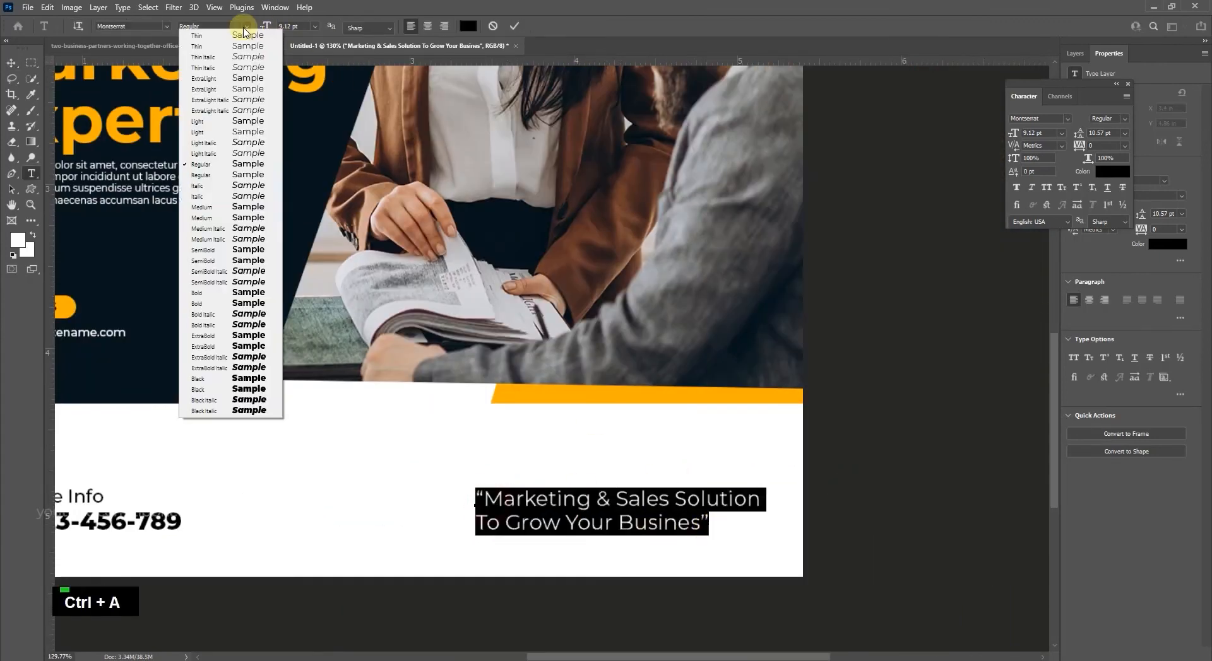
left_click(252, 208)
left_click(247, 28)
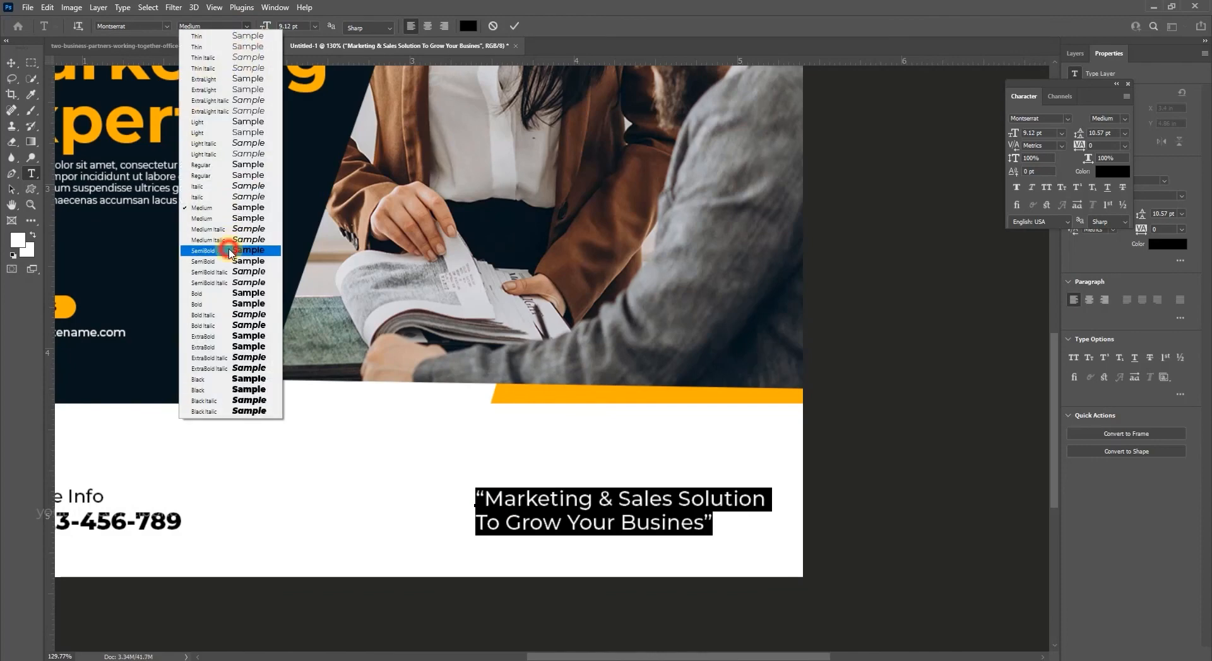
left_click(229, 250)
left_click(247, 27)
left_click(229, 218)
Color the words "Grow Your Busines”" in the heading's orange, feb100.
left_click_drag(502, 522, 713, 523)
left_click(468, 25)
left_click(184, 123)
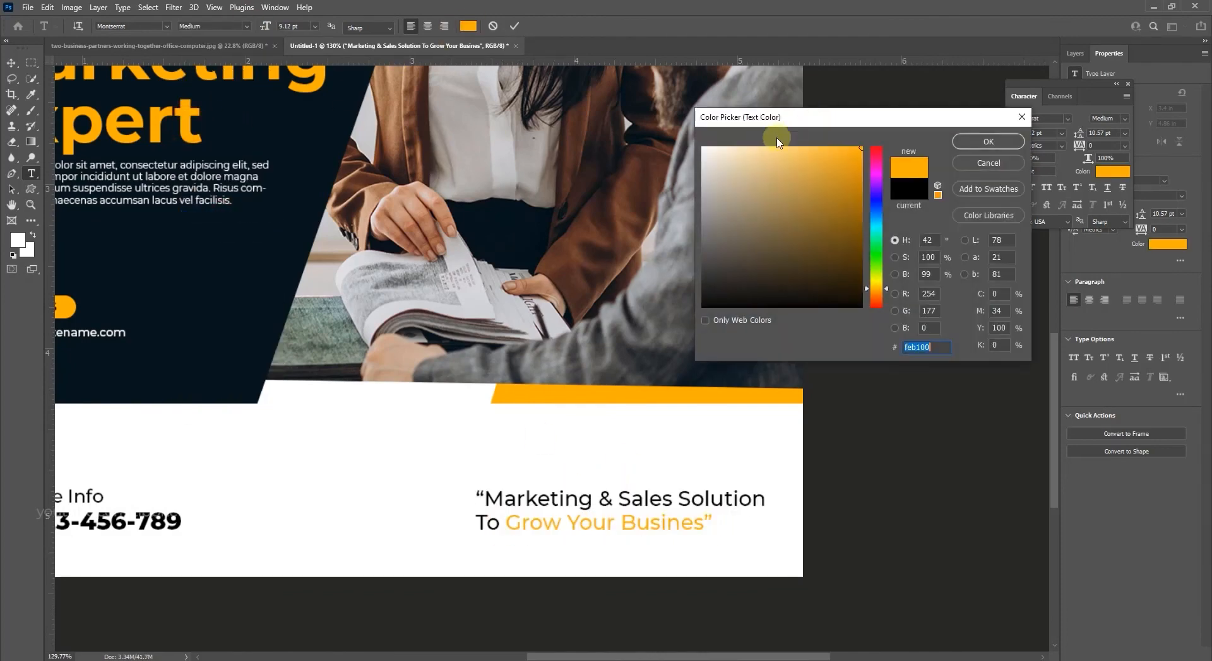
left_click(988, 143)
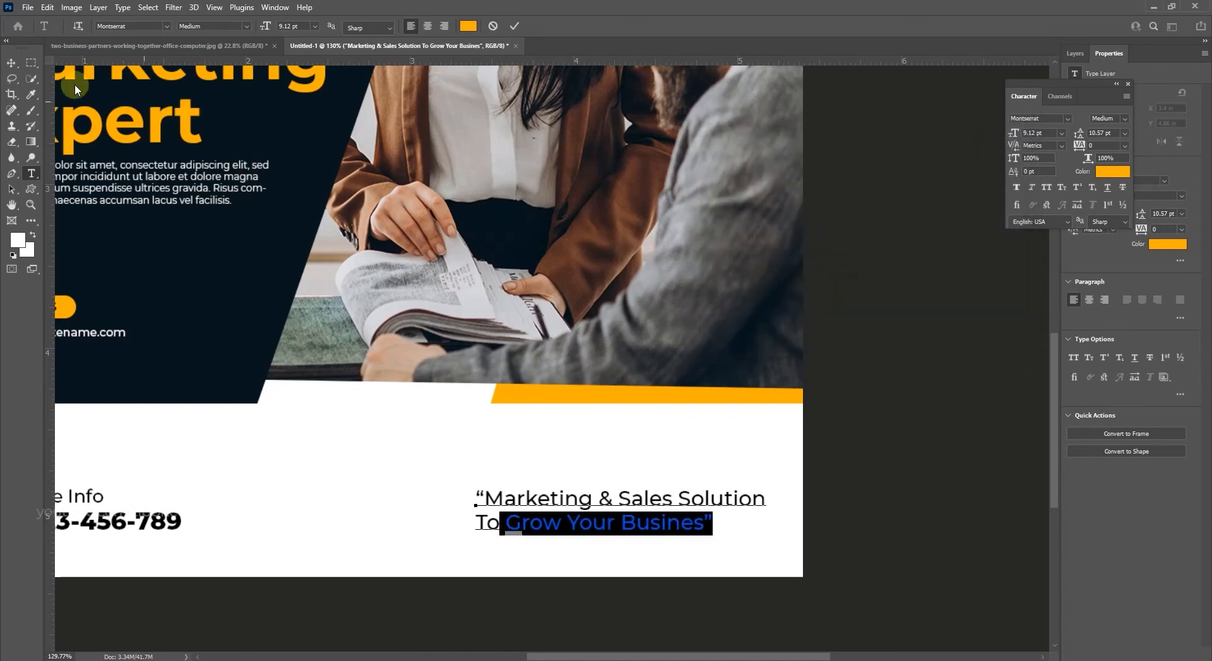
left_click(12, 63)
Scale the tagline down to 8.33 pt.
scroll(617, 365, "down", 4)
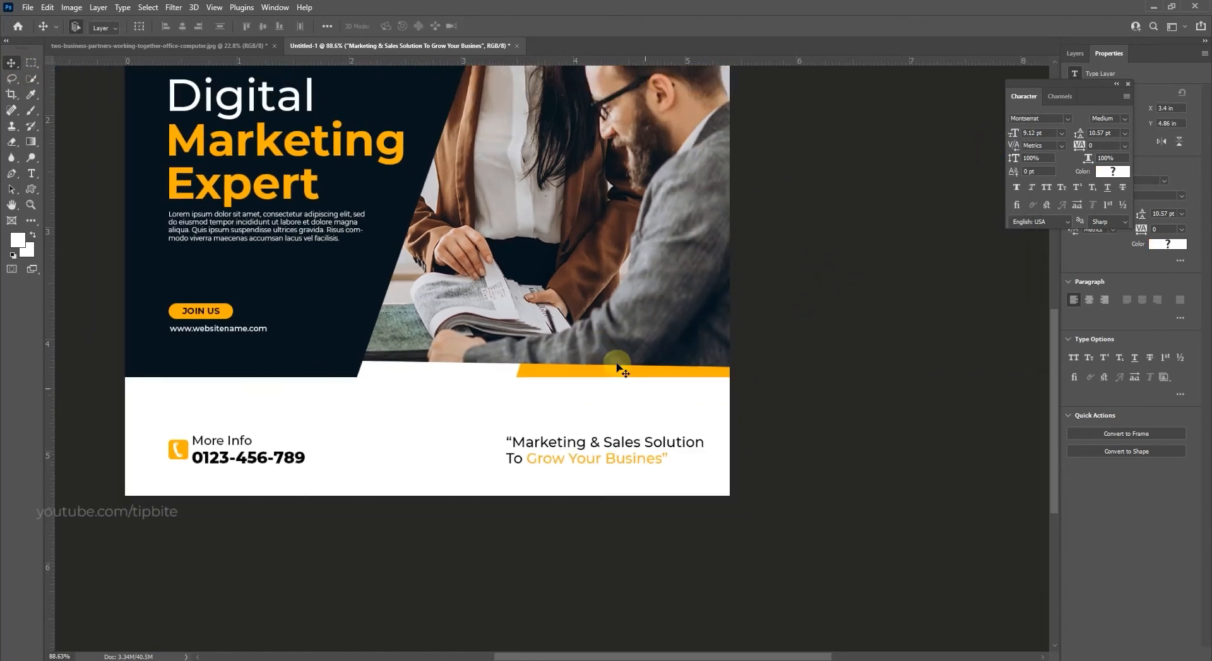
scroll(692, 546, "up", 3)
left_click_drag(662, 599, 481, 475)
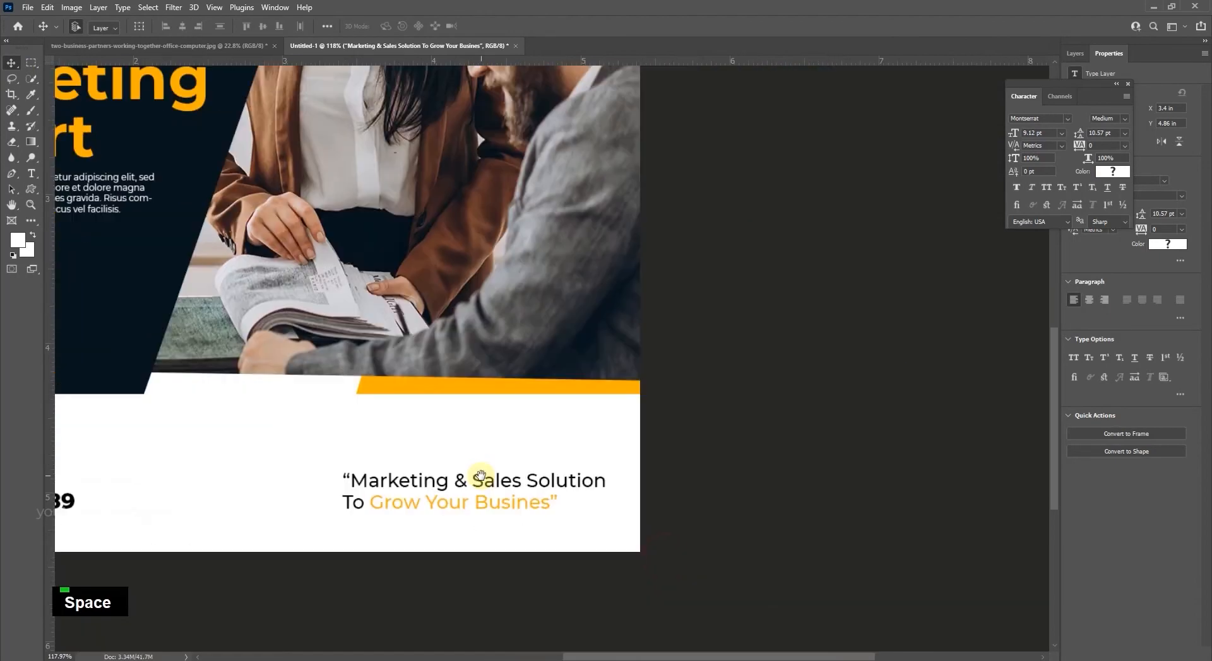
key("ctrl+t")
left_click_drag(606, 470, 583, 481)
double_click(542, 493)
Using the guides, move the smaller tagline back against the right margin at X 3.49 in, Y 4.87 in, and hide the guides.
scroll(450, 488, "down", 3)
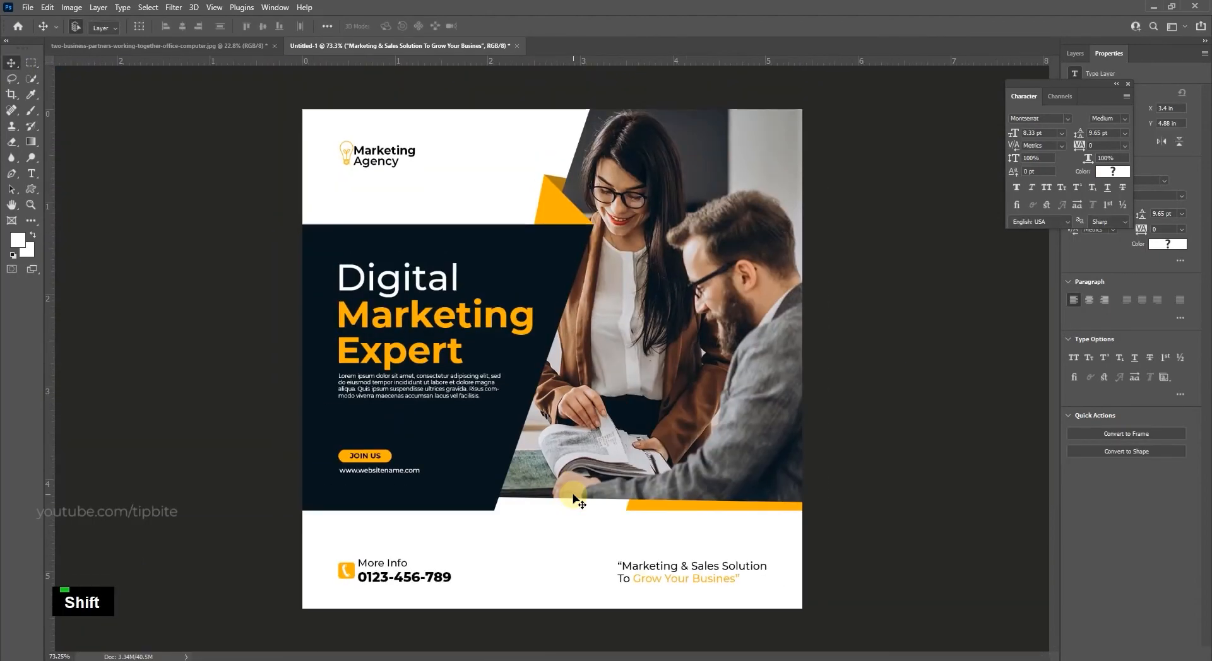
key("ctrl+h")
left_click_drag(656, 572, 672, 483)
scroll(655, 571, "up", 5)
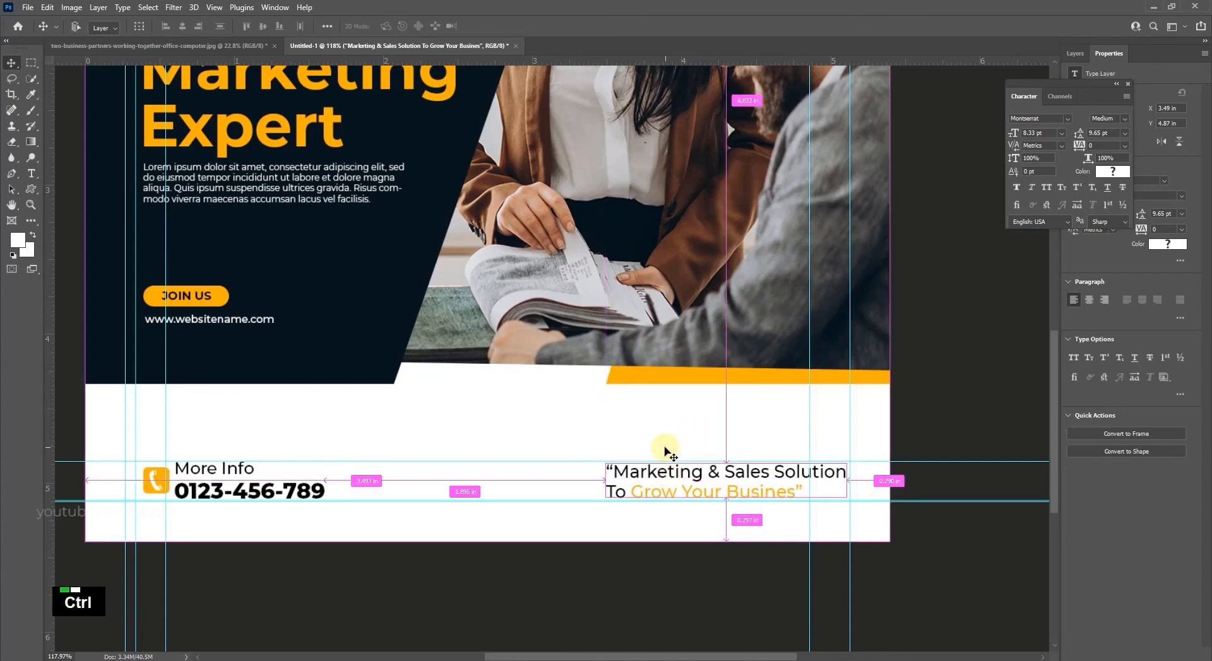
key("ctrl+h")
scroll(663, 450, "down", 3)
scroll(640, 449, "down", 3)
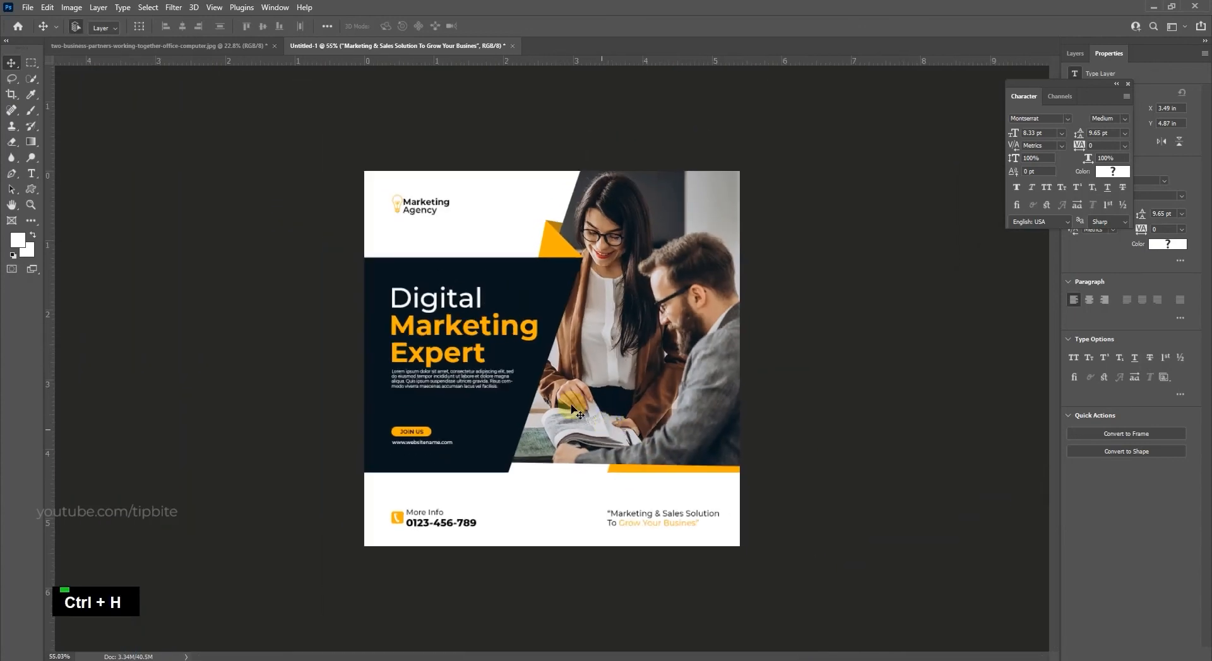
key("space")
scroll(573, 407, "down", 3)
scroll(573, 407, "up", 2)
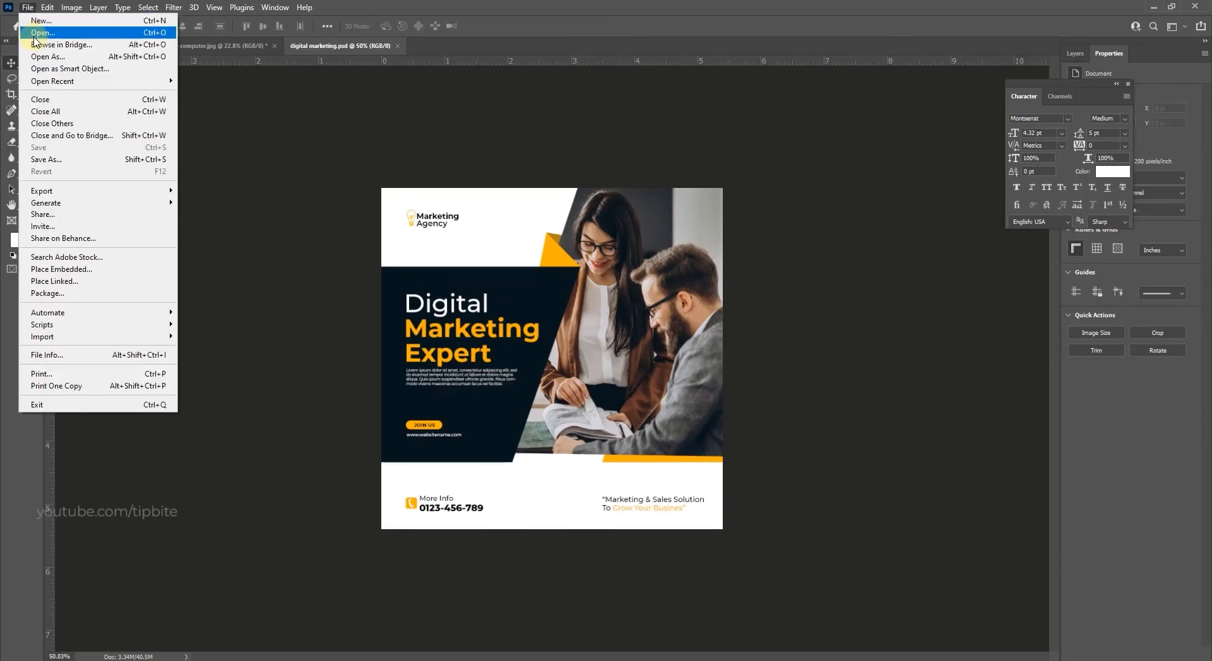
Open the modern-luxury-hotel-office-reception-lounge-with-meeting-room photo from Downloads and cut its entire picture.
left_click(36, 34)
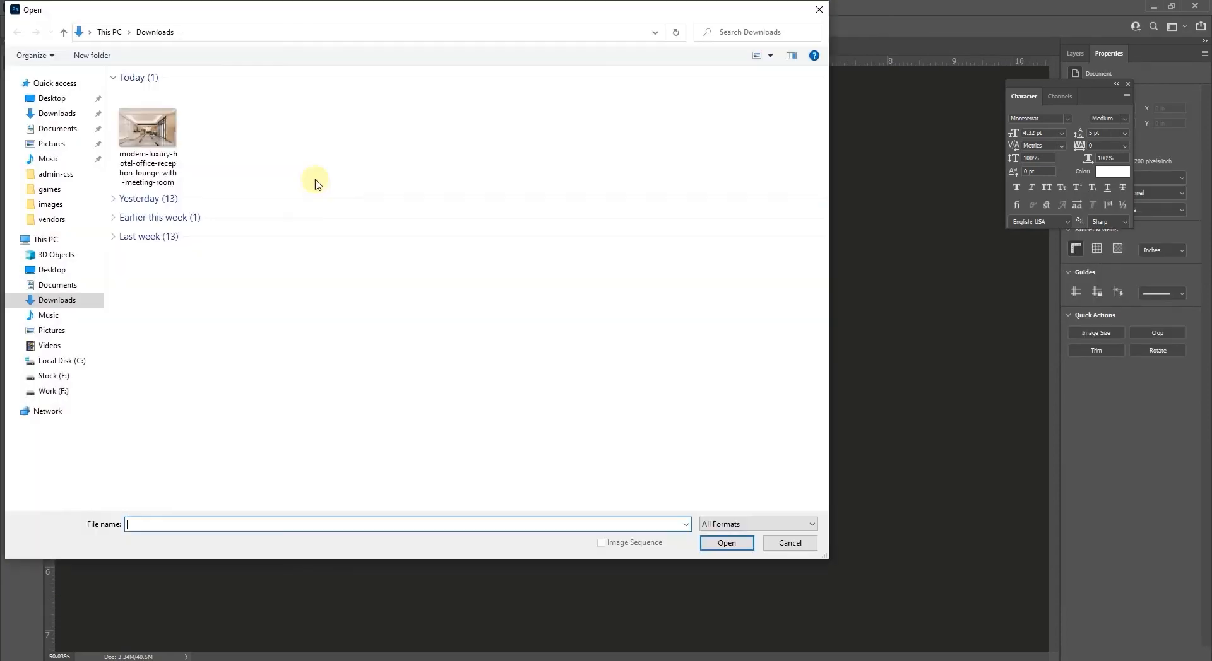
double_click(166, 132)
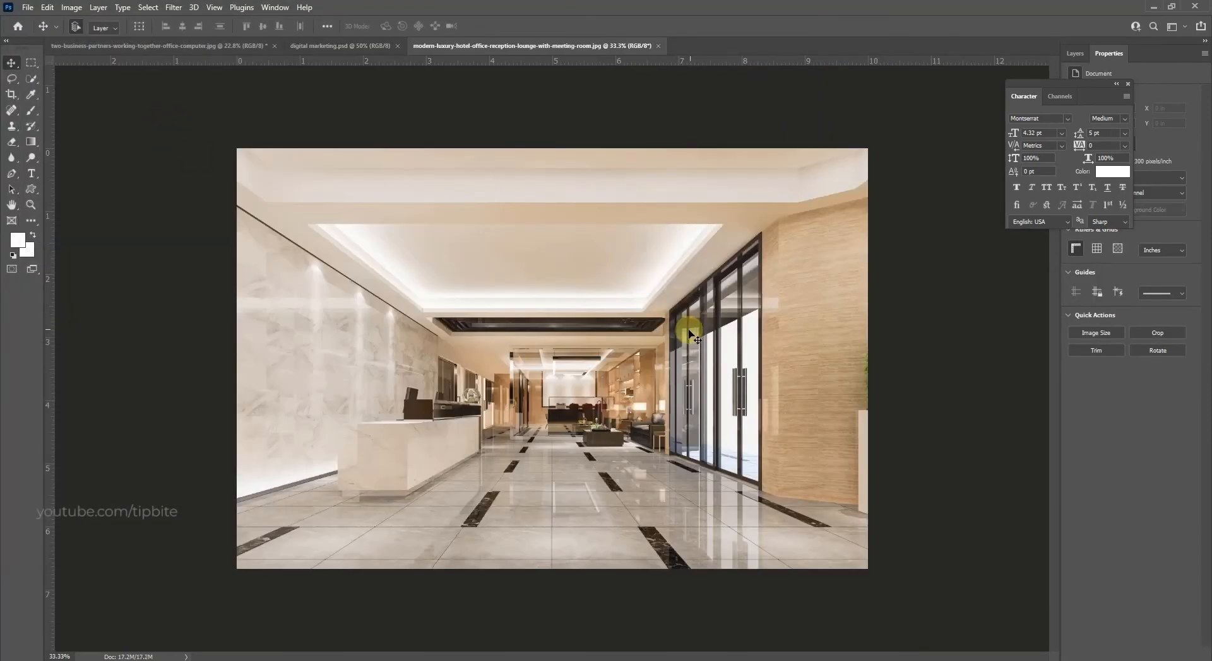
key("ctrl+a")
key("ctrl+x")
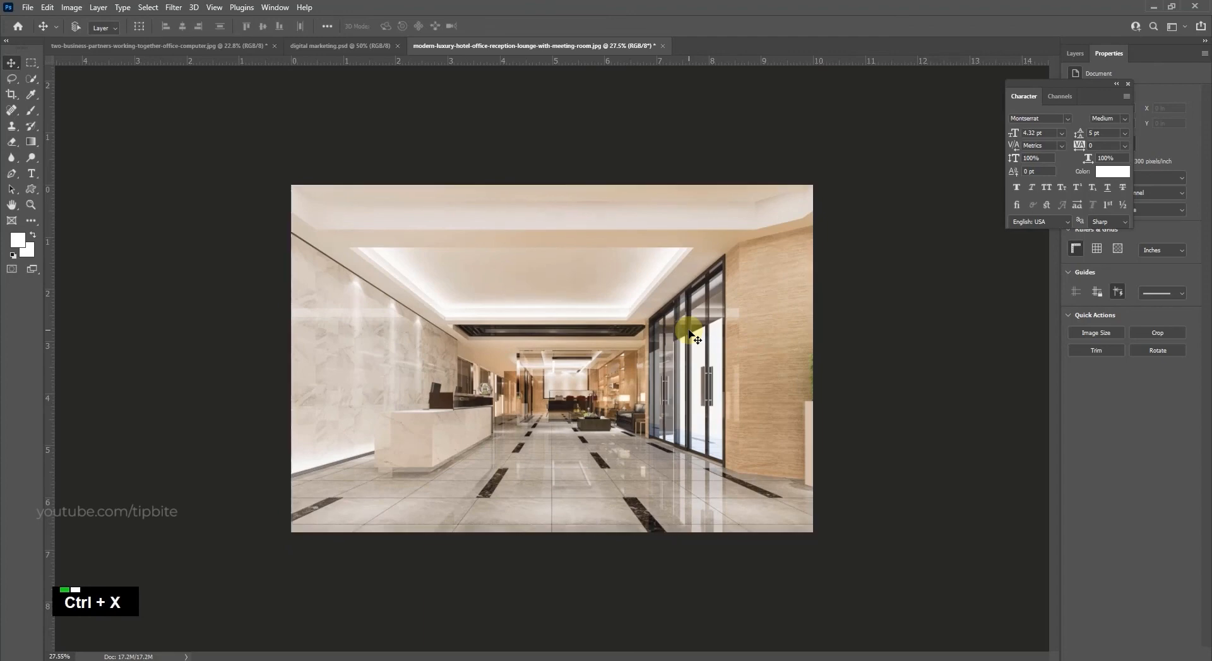
Close the reception photo without saving and select the Background layer in the digital marketing.psd design.
key("ctrl+w")
left_click(598, 259)
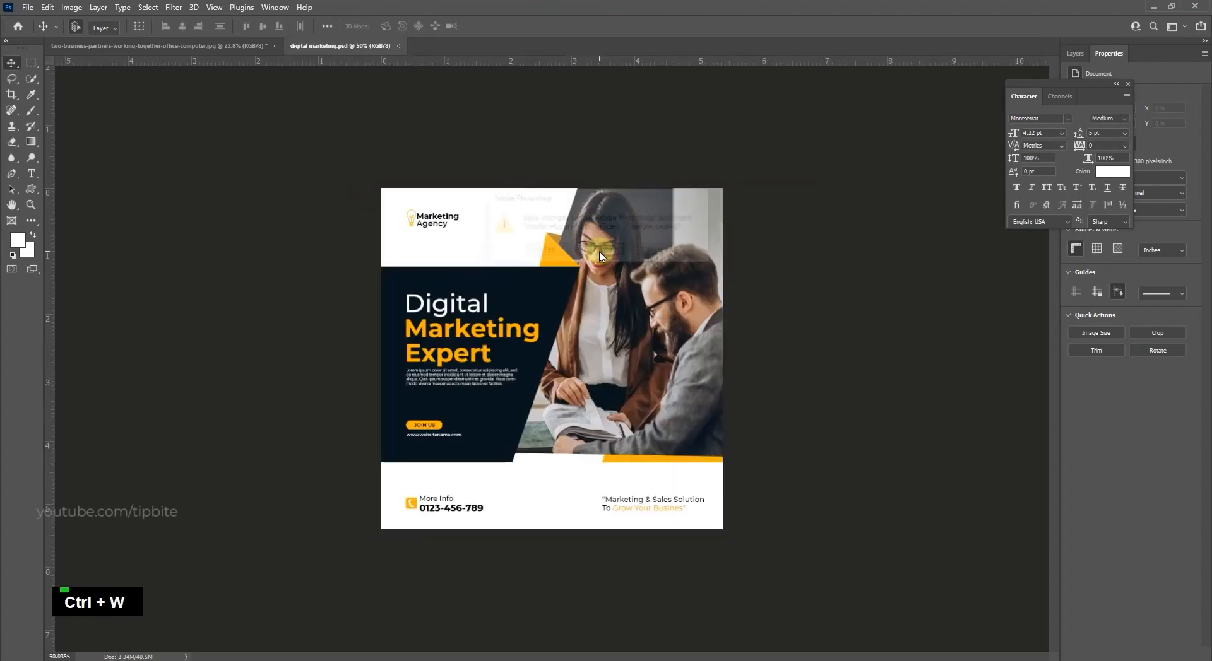
right_click(528, 222)
left_click(554, 227)
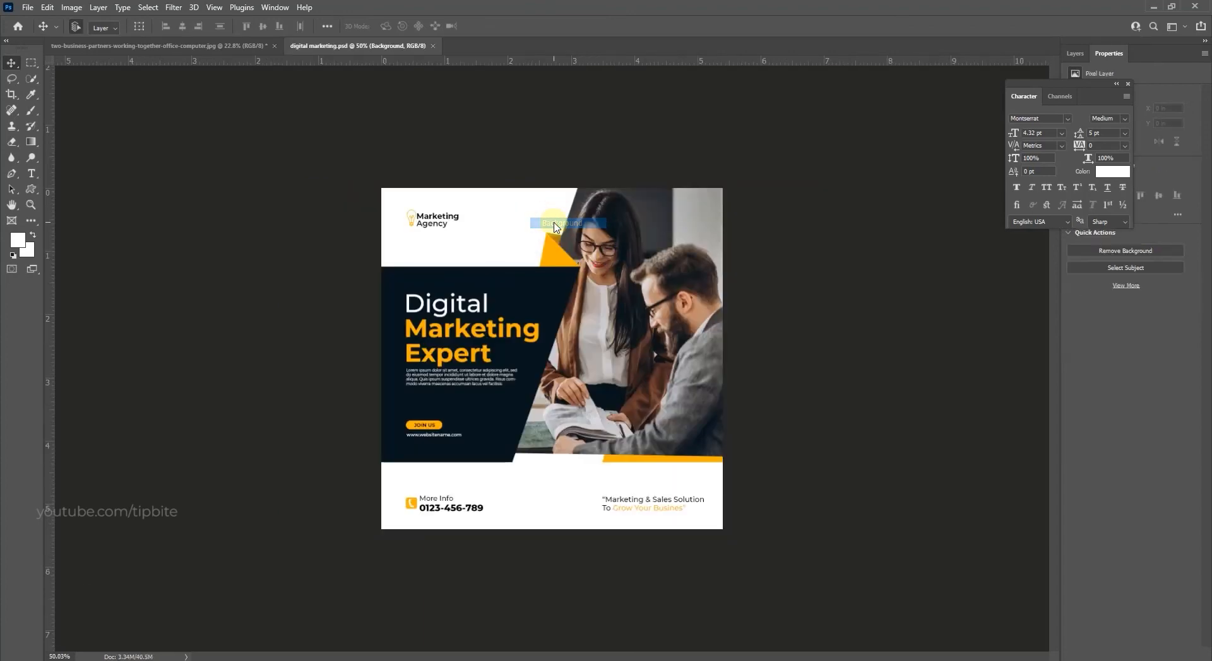
Paste the reception photo just above the Background layer and convert its layer to a smart object.
key("ctrl+v")
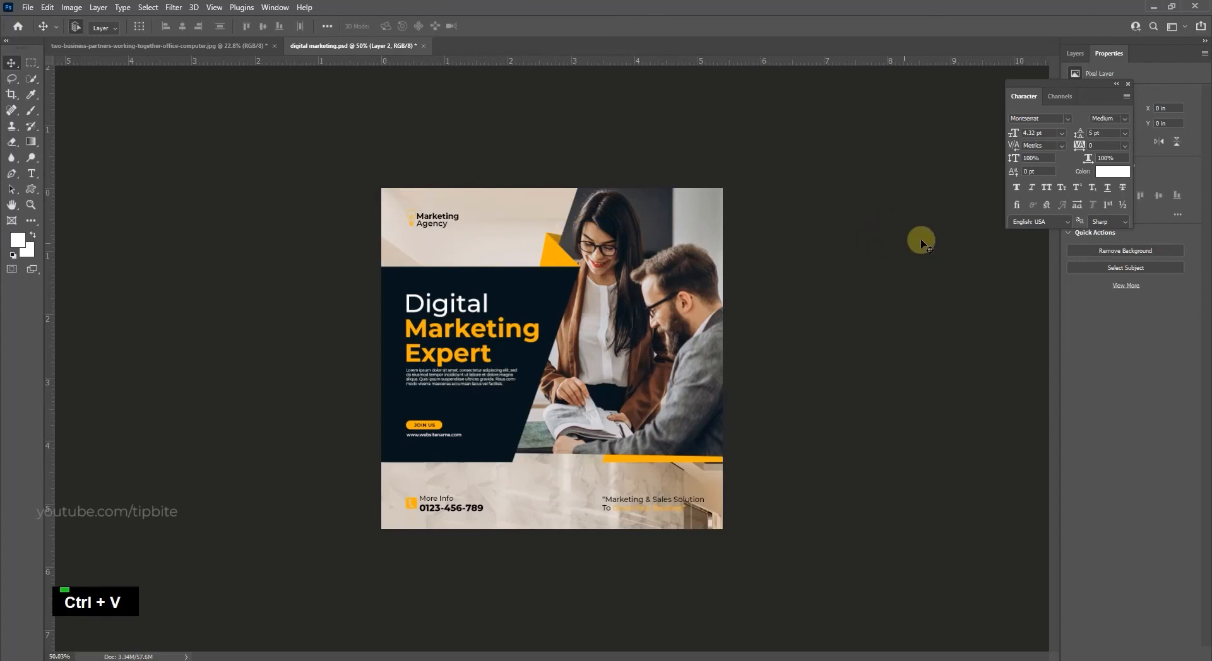
left_click(1127, 85)
left_click(1072, 52)
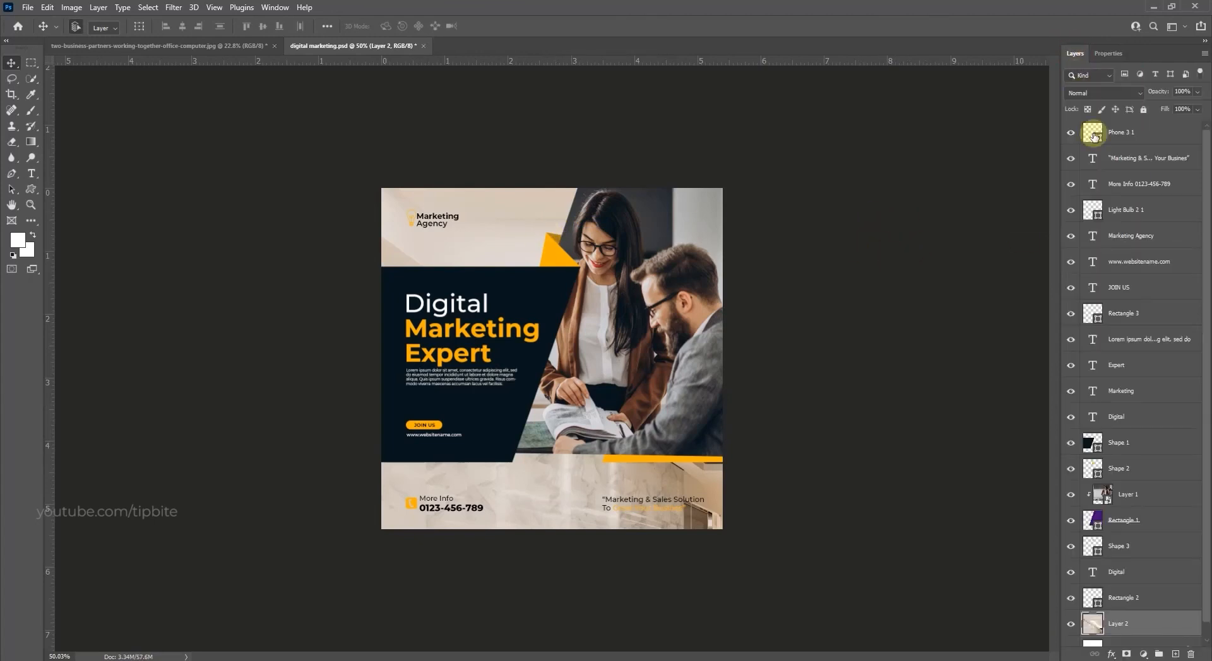
right_click(1140, 631)
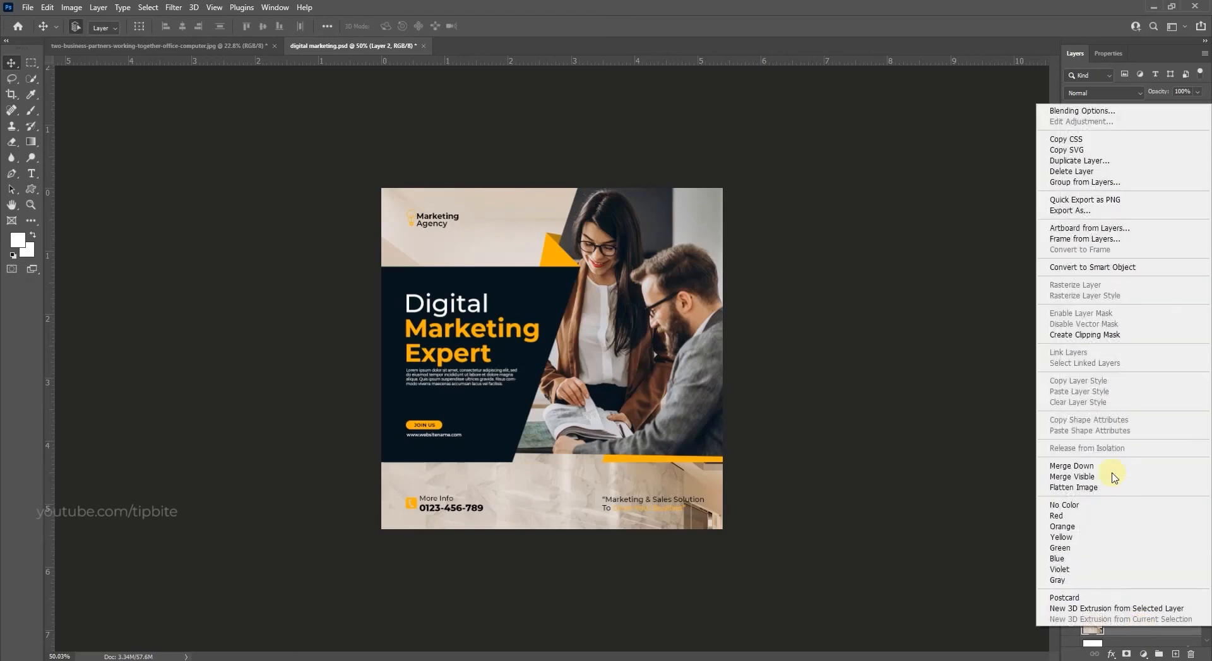
left_click(1091, 267)
Scale down and reposition the reception photo so it fills the whole canvas behind the design with its floor under the footer.
key("ctrl+t")
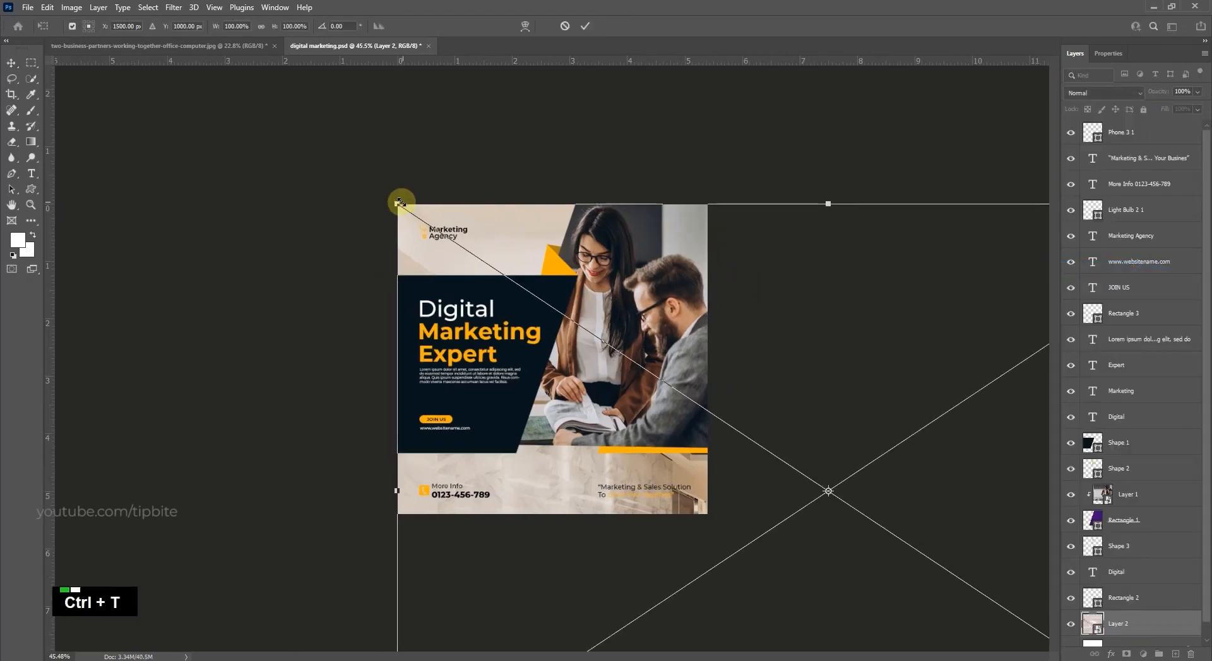
left_click_drag(399, 203, 606, 281)
left_click_drag(892, 417, 600, 249)
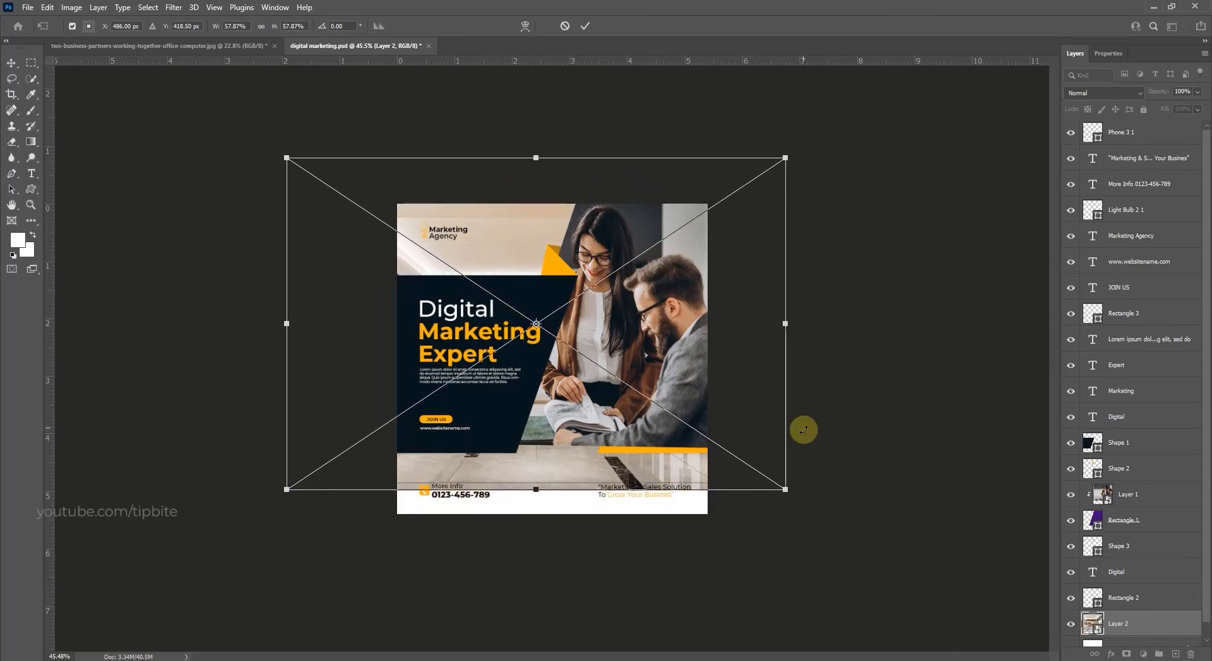
left_click_drag(785, 489, 824, 516)
left_click_drag(758, 409, 734, 387)
key("Return")
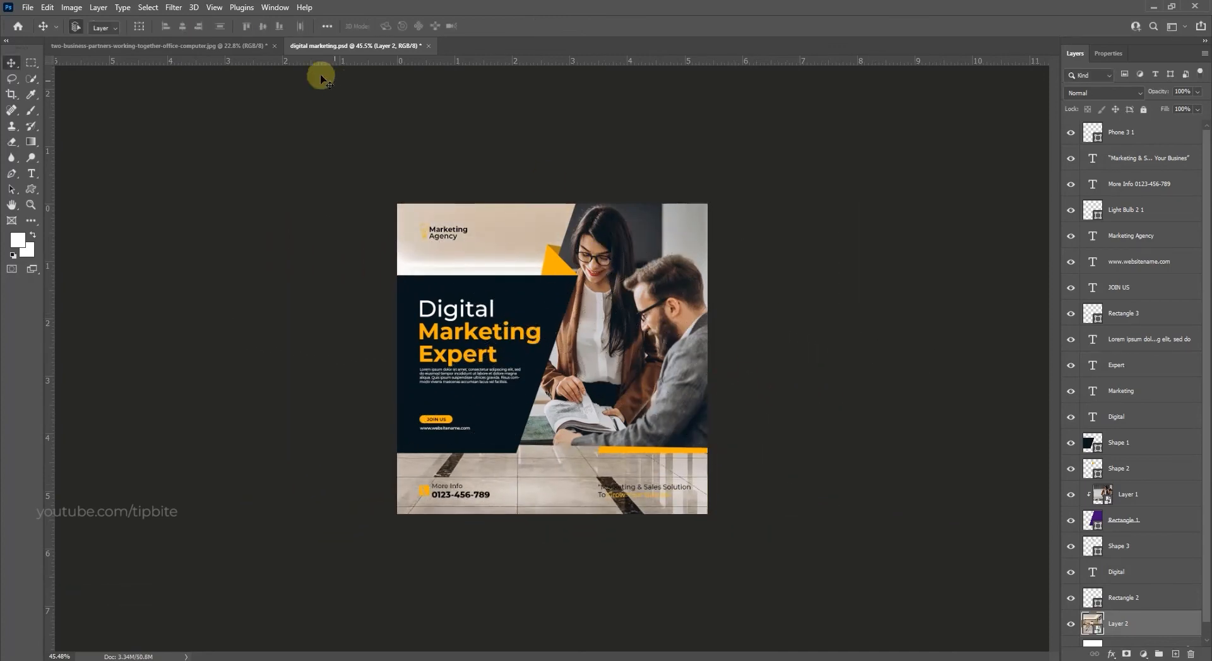
Rasterize the reception photo layer and apply a Gaussian Blur with a radius of 7.6 pixels.
right_click(1154, 620)
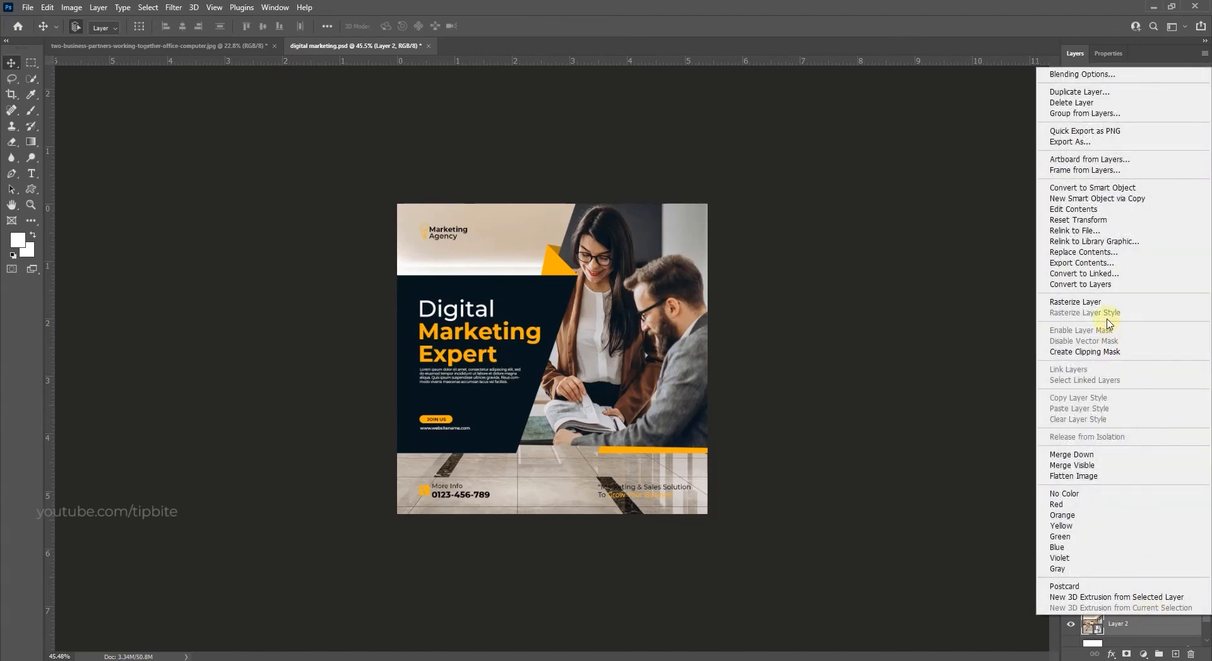
left_click(1085, 302)
left_click(174, 8)
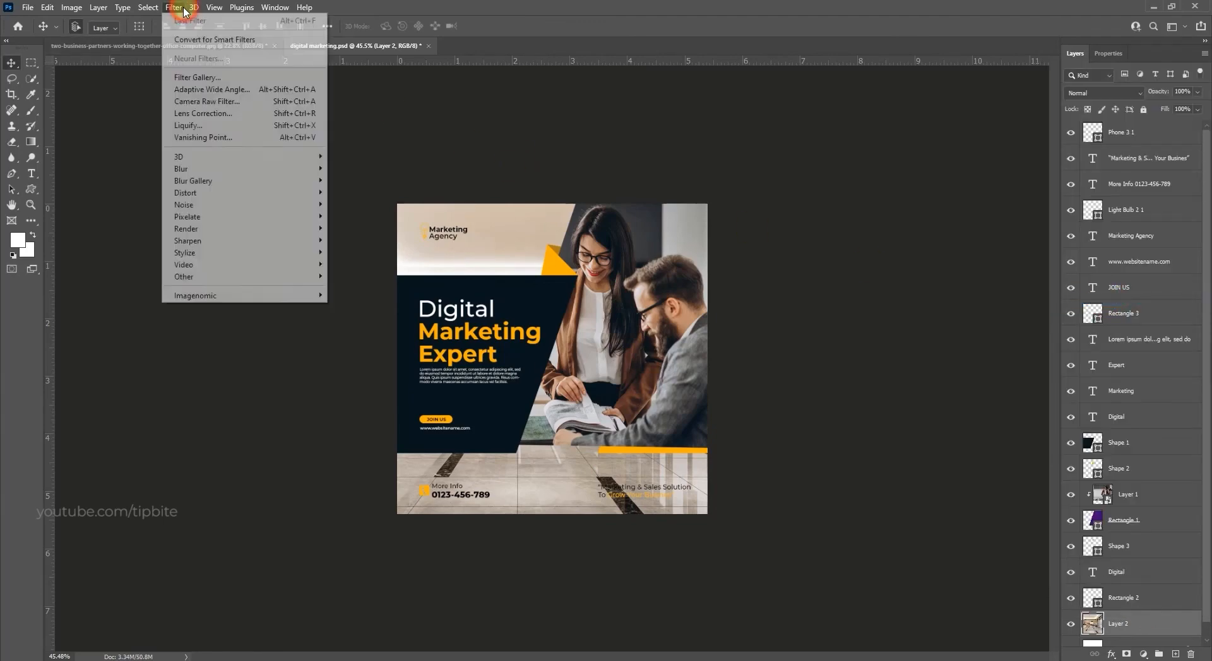
mouse_move(220, 176)
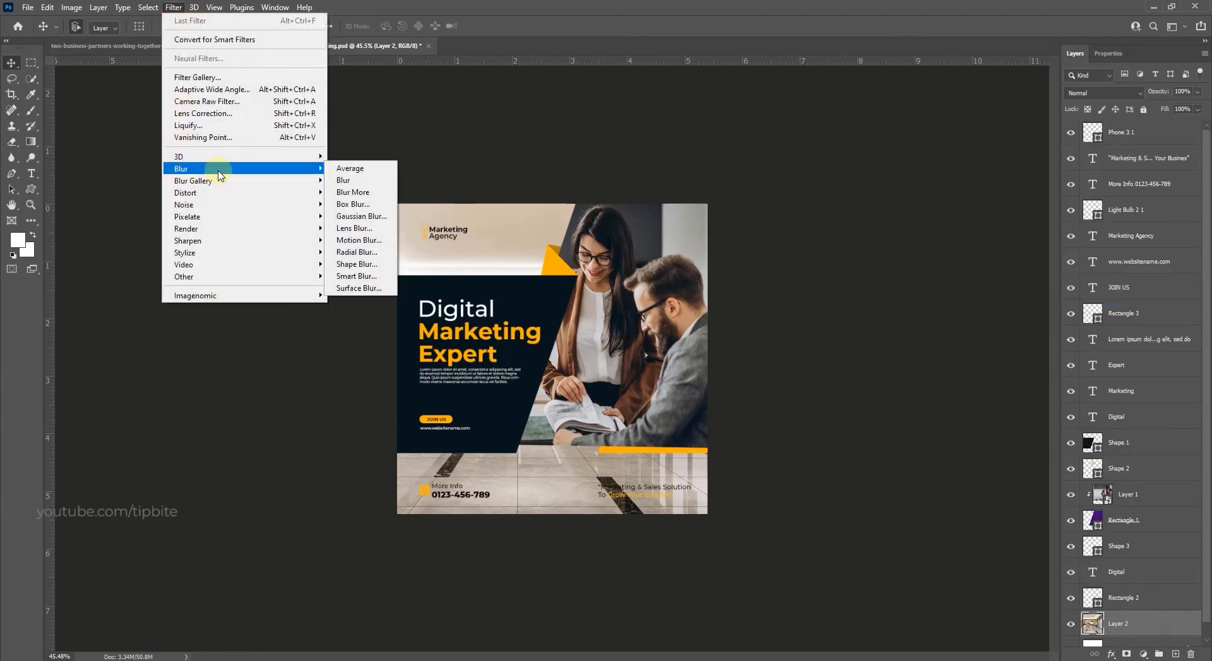
left_click(359, 215)
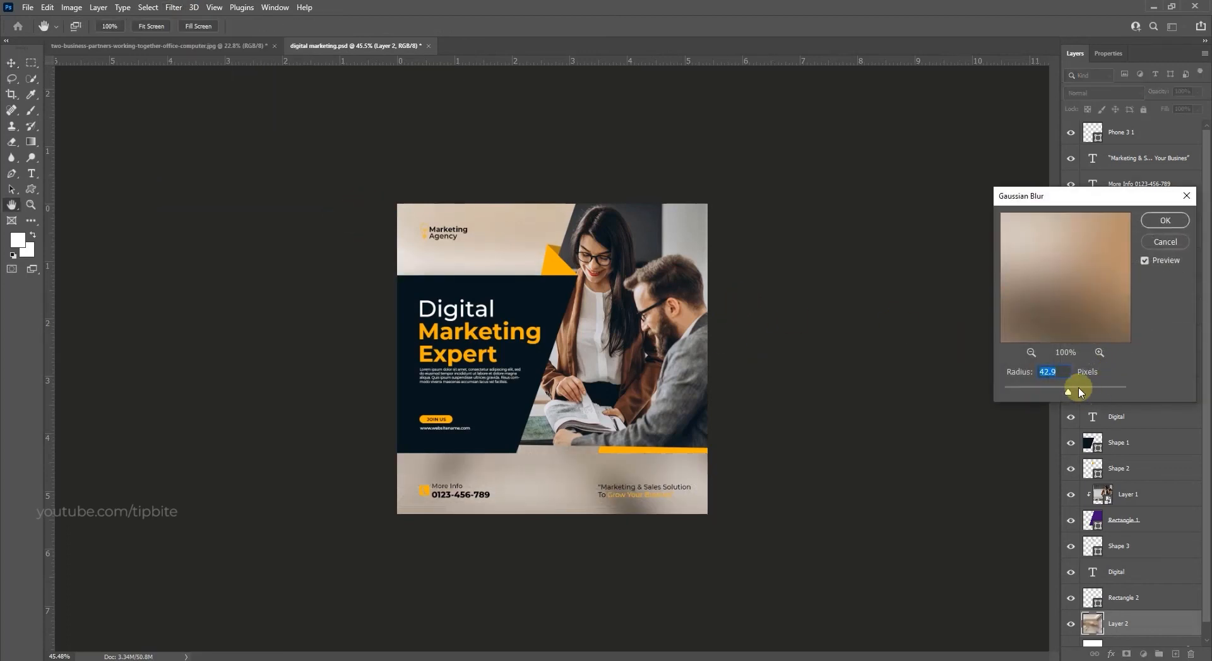
left_click_drag(1044, 393, 1046, 393)
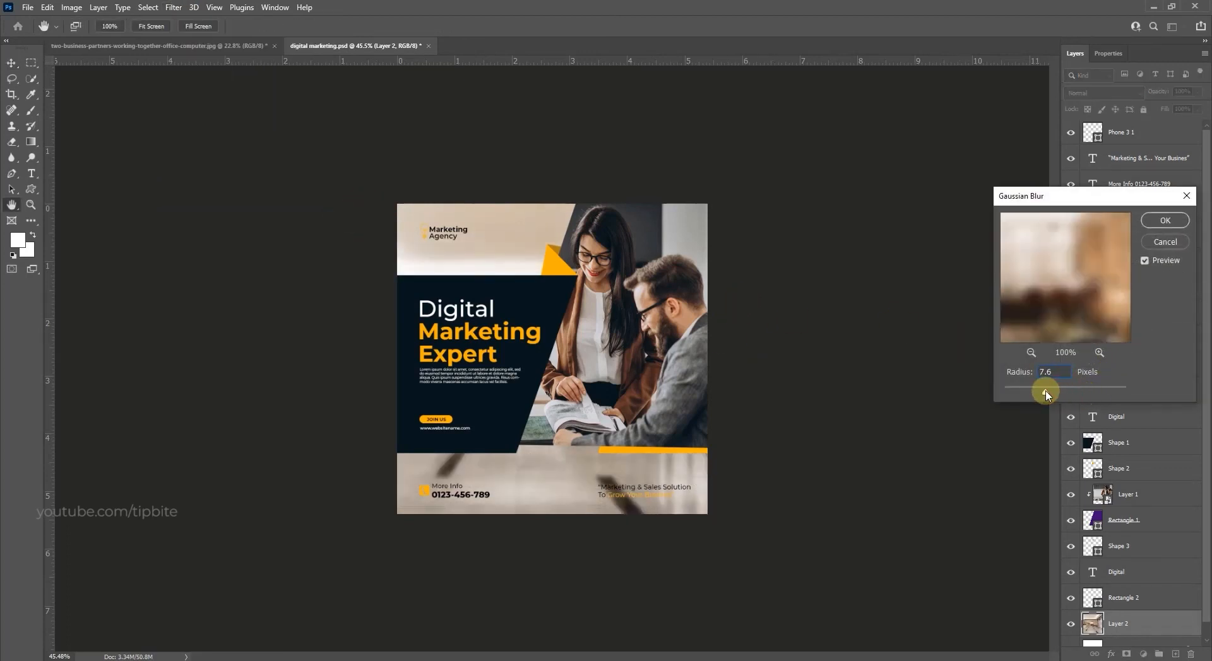
left_click(1165, 221)
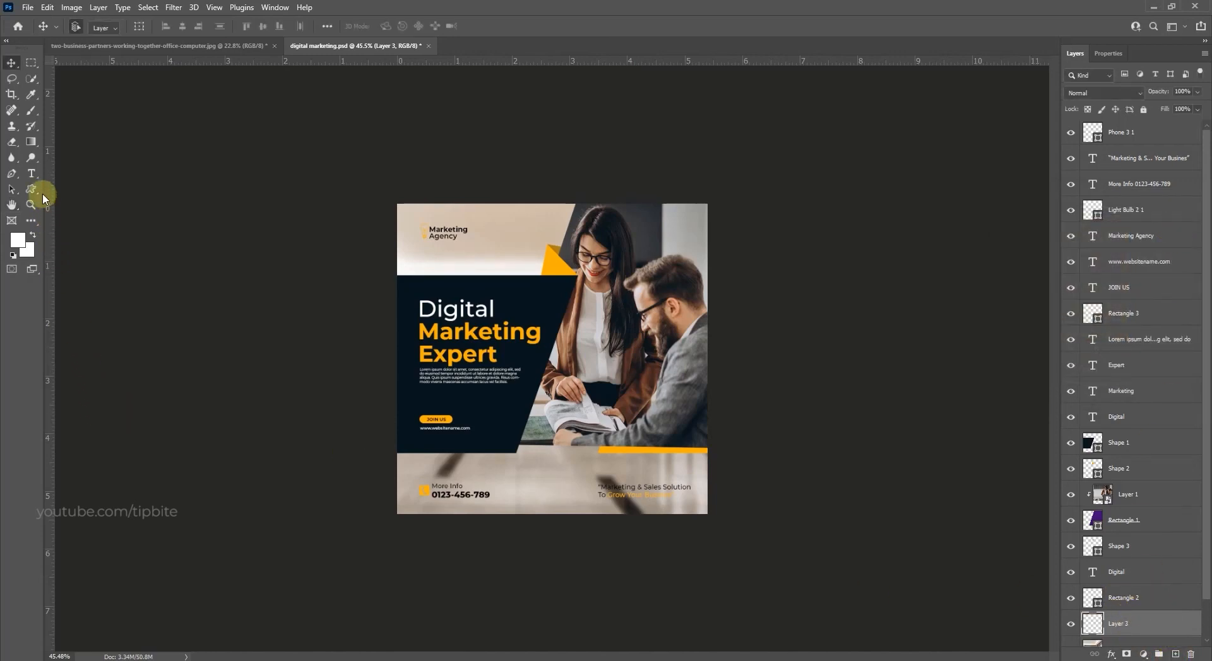
On the empty layer above the blurred photo, paint white behind the logo and footer with a soft 600 px brush at 71% opacity.
left_click(31, 114)
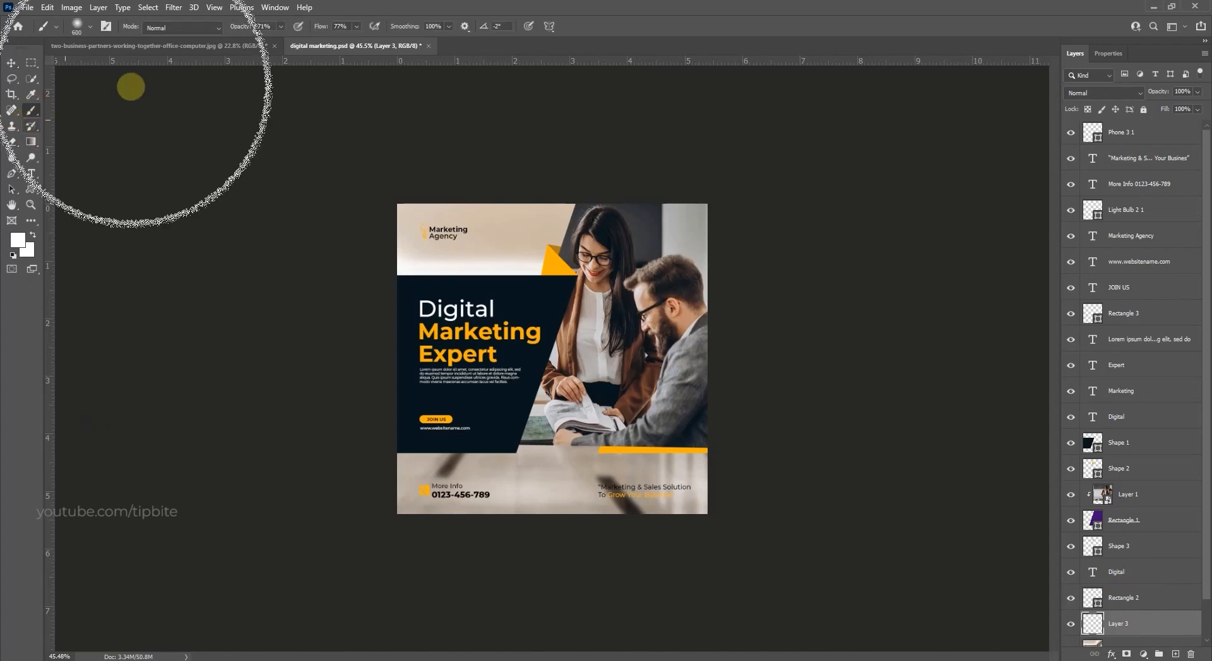
mouse_move(436, 244)
left_mouse_down()
mouse_move(435, 221)
mouse_move(474, 230)
mouse_move(445, 512)
mouse_move(608, 524)
mouse_move(656, 493)
mouse_move(424, 502)
left_mouse_up()
left_click(541, 217, "alt")
left_click(441, 227)
left_click(509, 492, "alt")
left_click(482, 472, "alt")
left_click(33, 235)
left_click(19, 239)
left_click(985, 140)
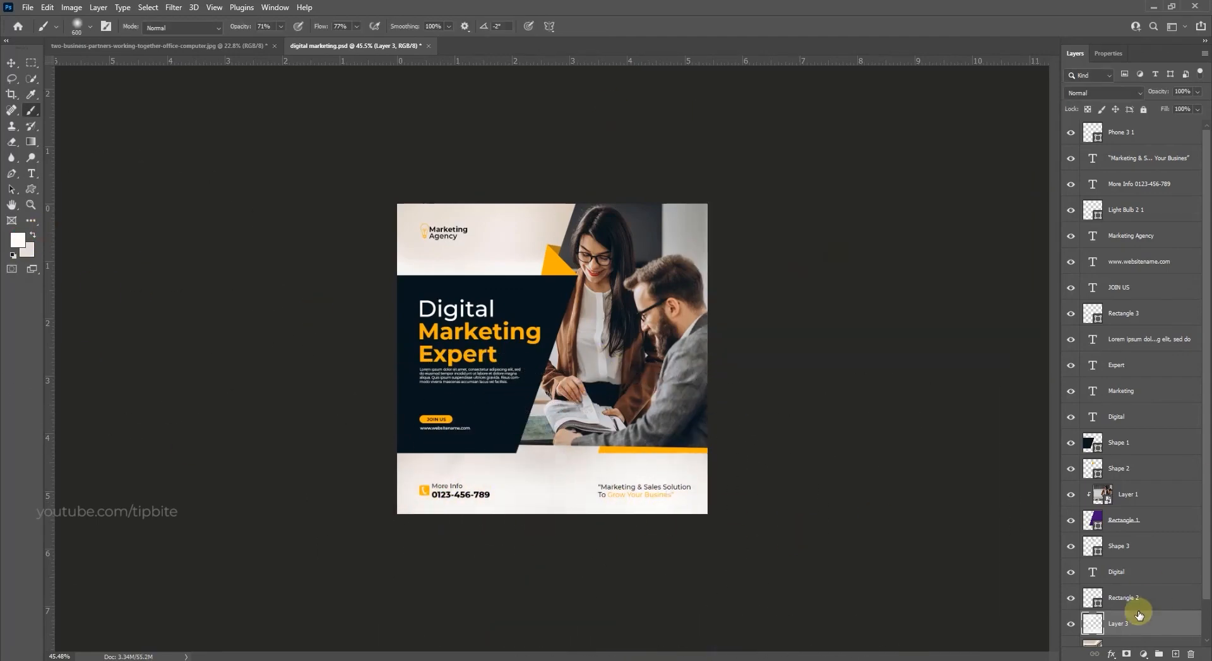
Slightly reduce the opacity of the white brush layer over the blurred photo.
scroll(1139, 615, "down", 2)
left_click(1197, 91)
left_click_drag(1198, 106, 1196, 112)
scroll(1187, 221, "up", 2)
Stamp all visible layers into a new top layer and apply a Camera Raw curve with Lights +17, Darks -6 and Shadows -19.
left_click(1154, 133)
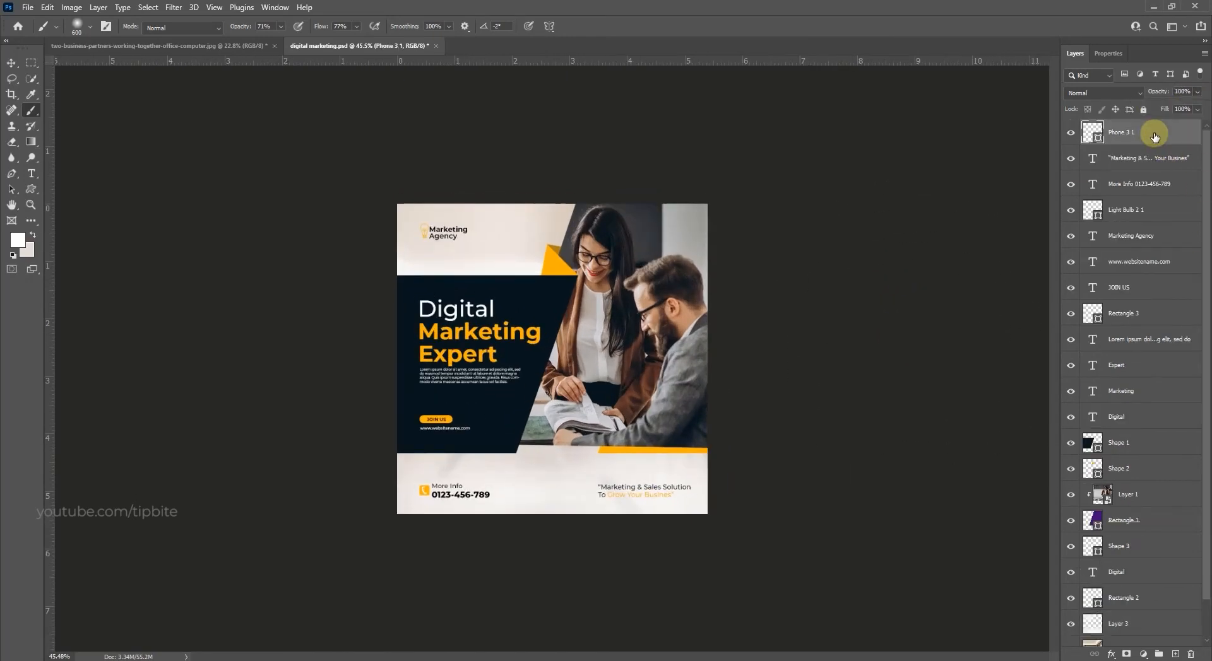
key("ctrl+alt+shift+e")
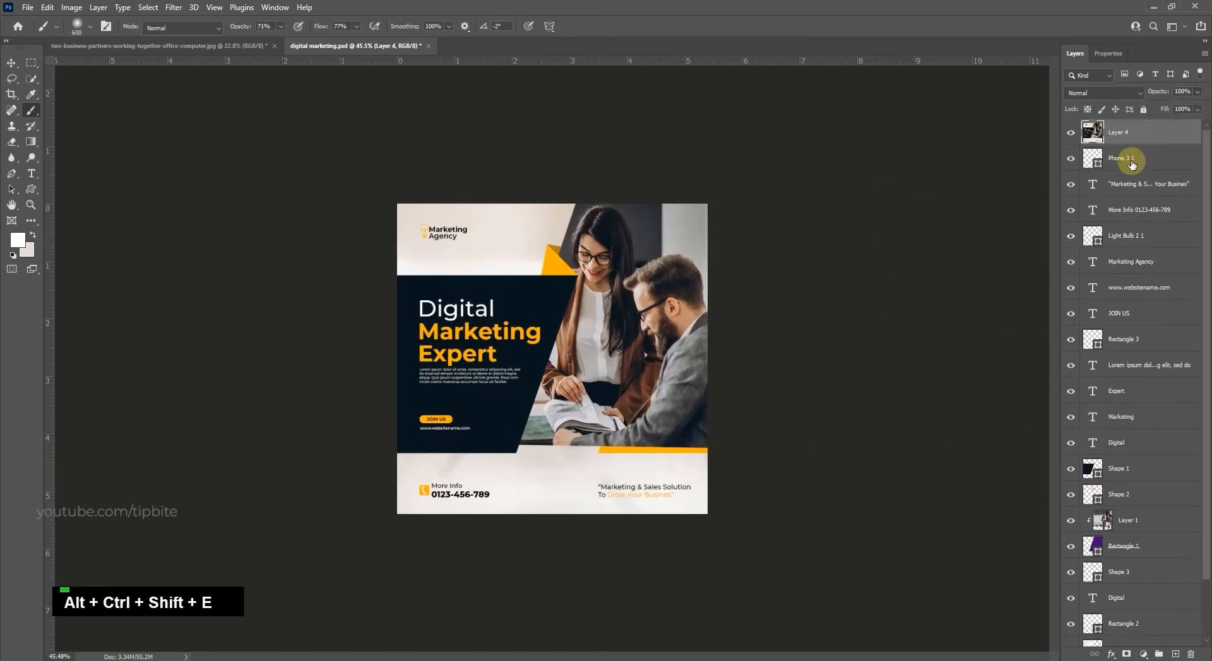
left_click(174, 7)
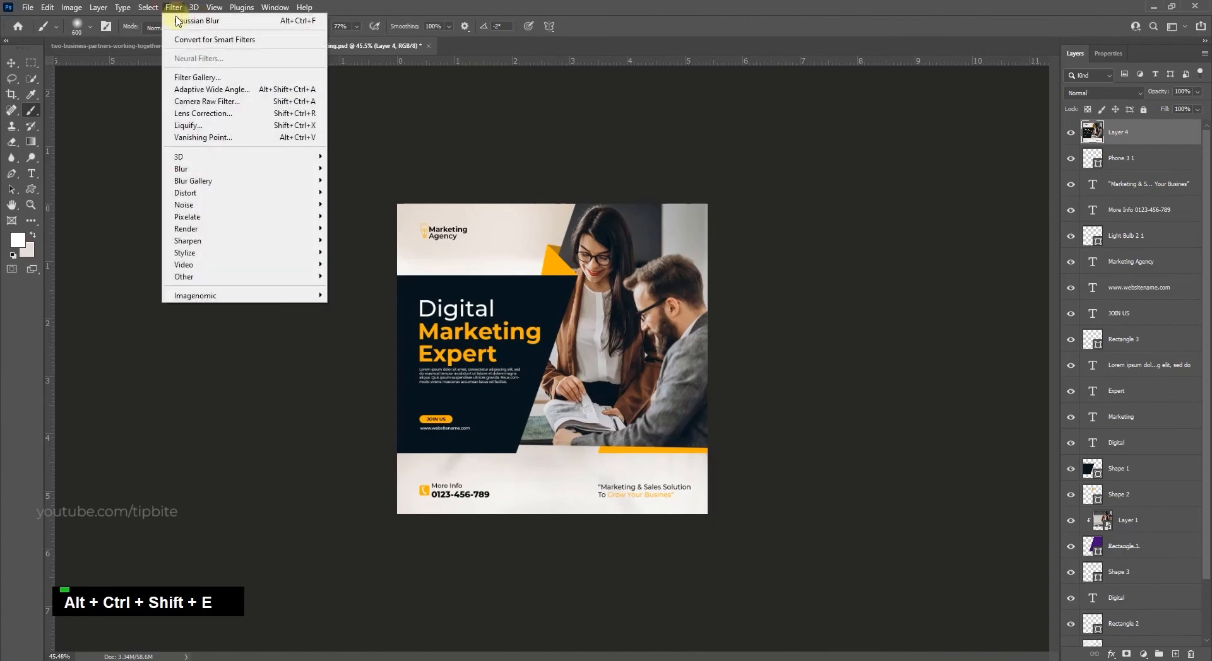
left_click(190, 102)
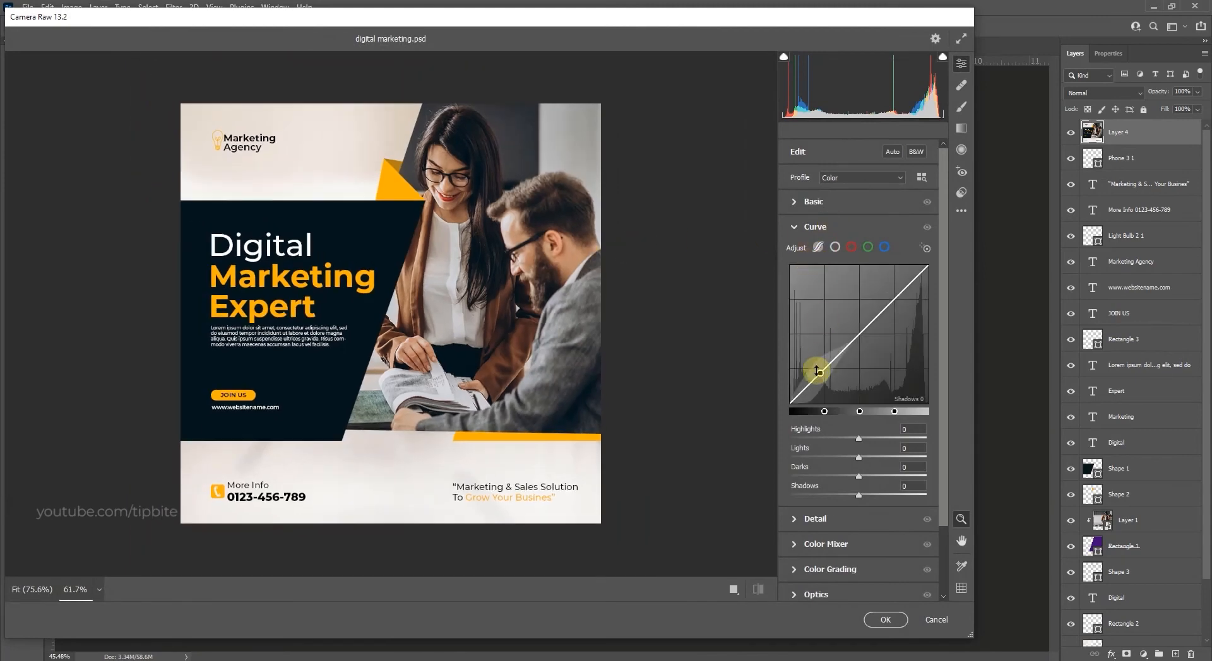
left_click_drag(811, 370, 825, 386)
left_click_drag(879, 346, 884, 331)
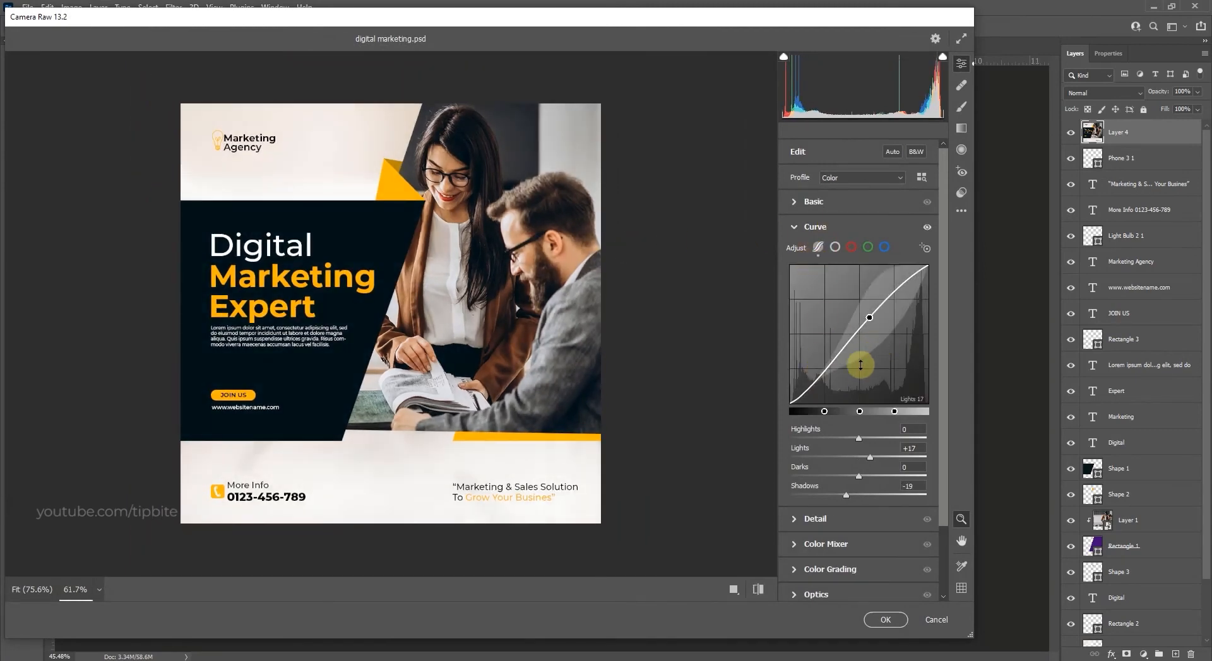
left_click_drag(827, 387, 830, 396)
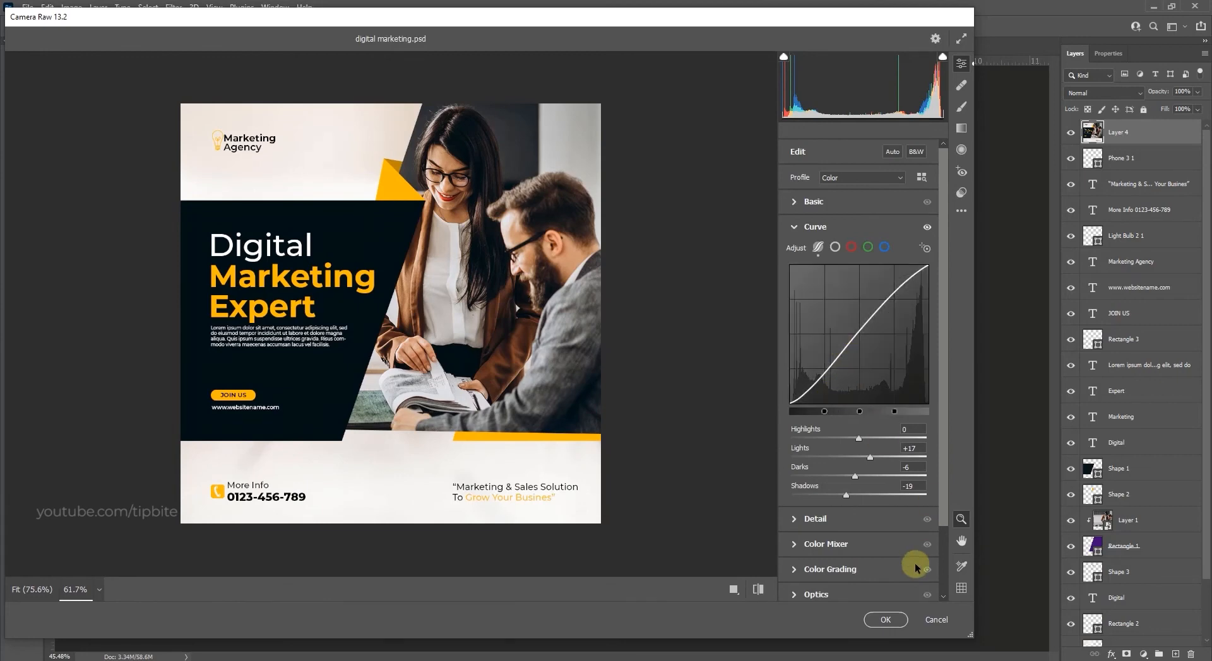
left_click(894, 622)
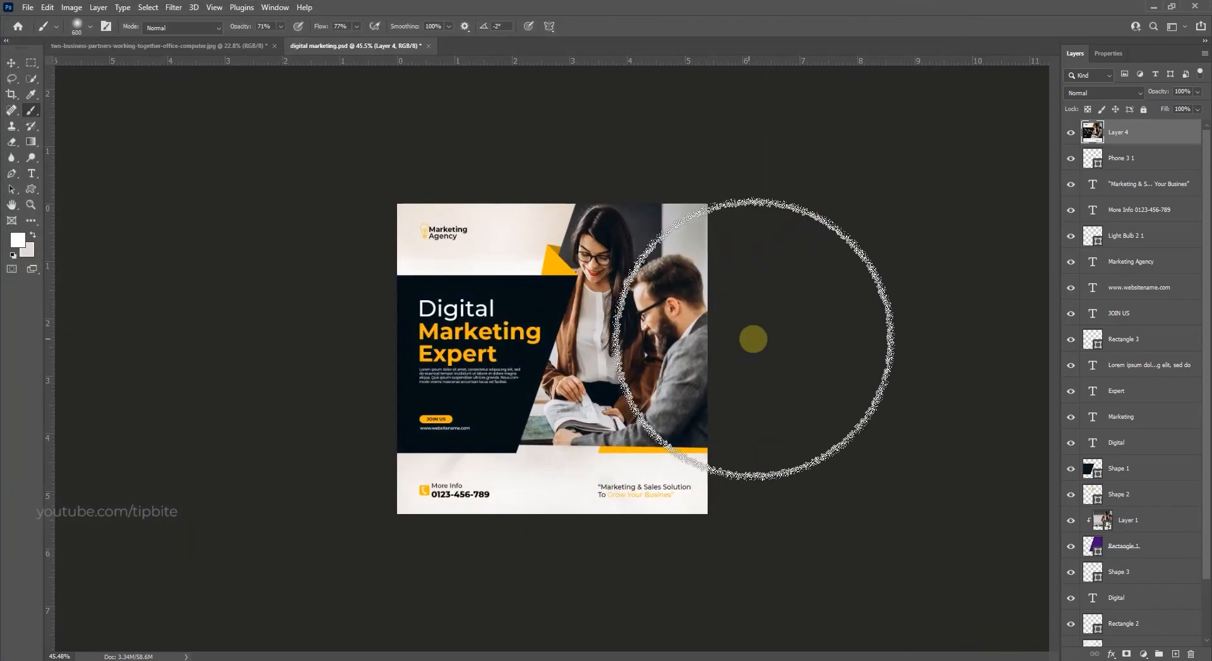
Enlarge the finished design and display it in full-screen mode.
key("ctrl+plus")
key("f")
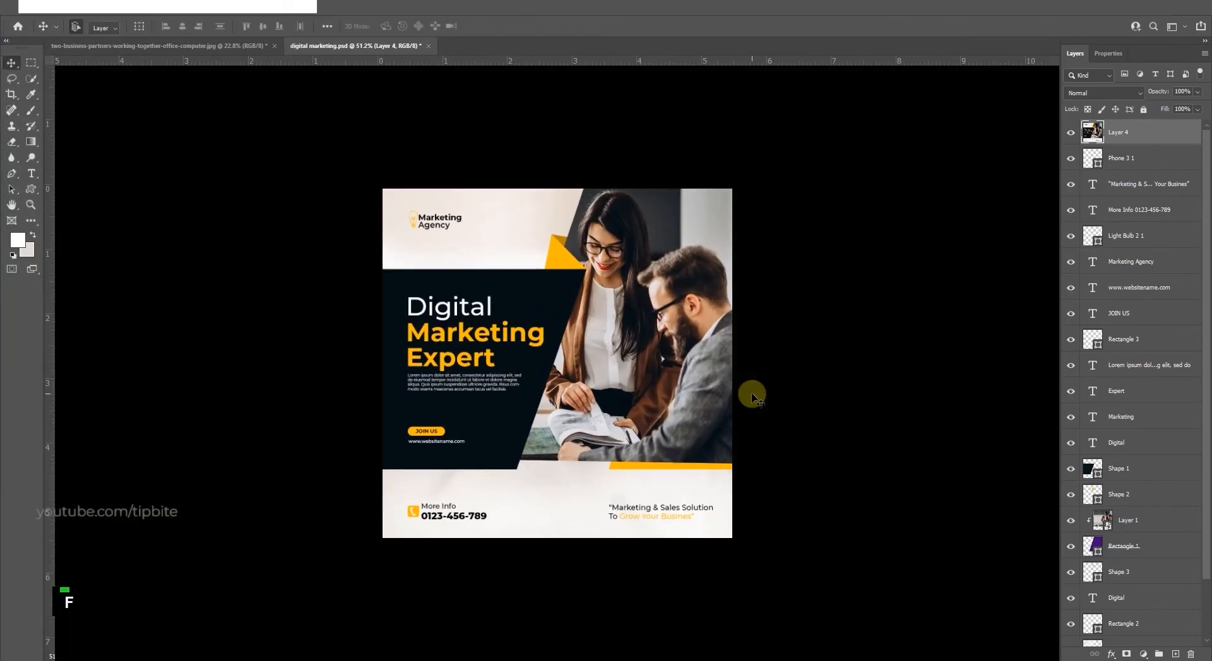
key("f")
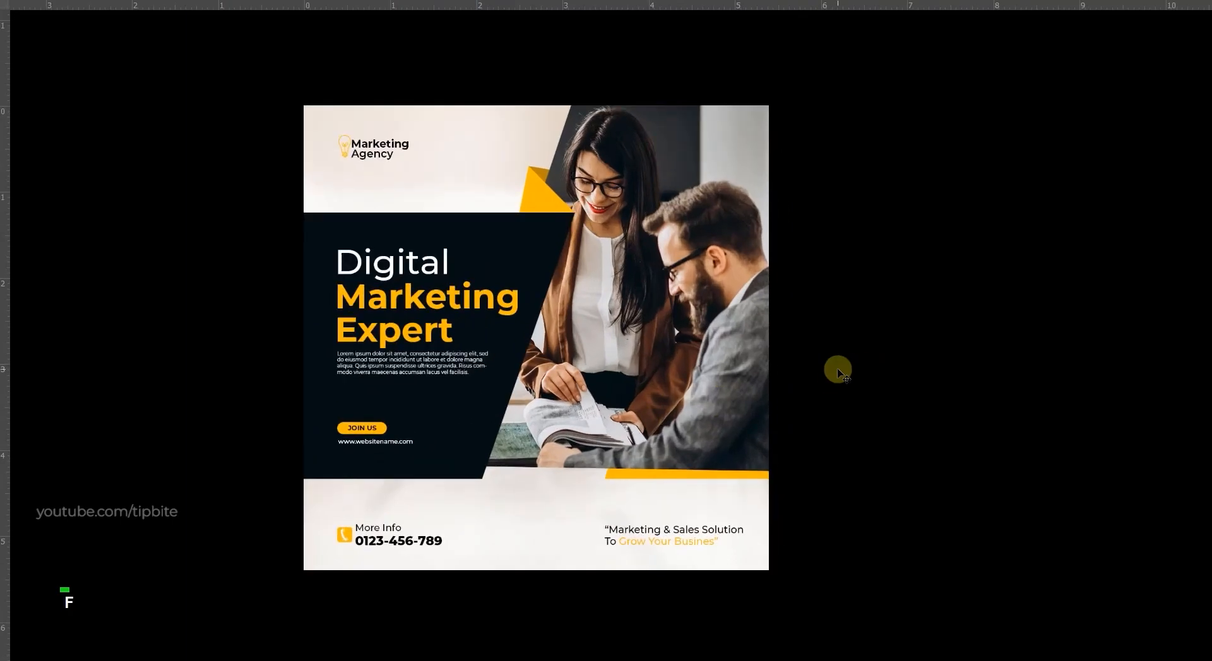